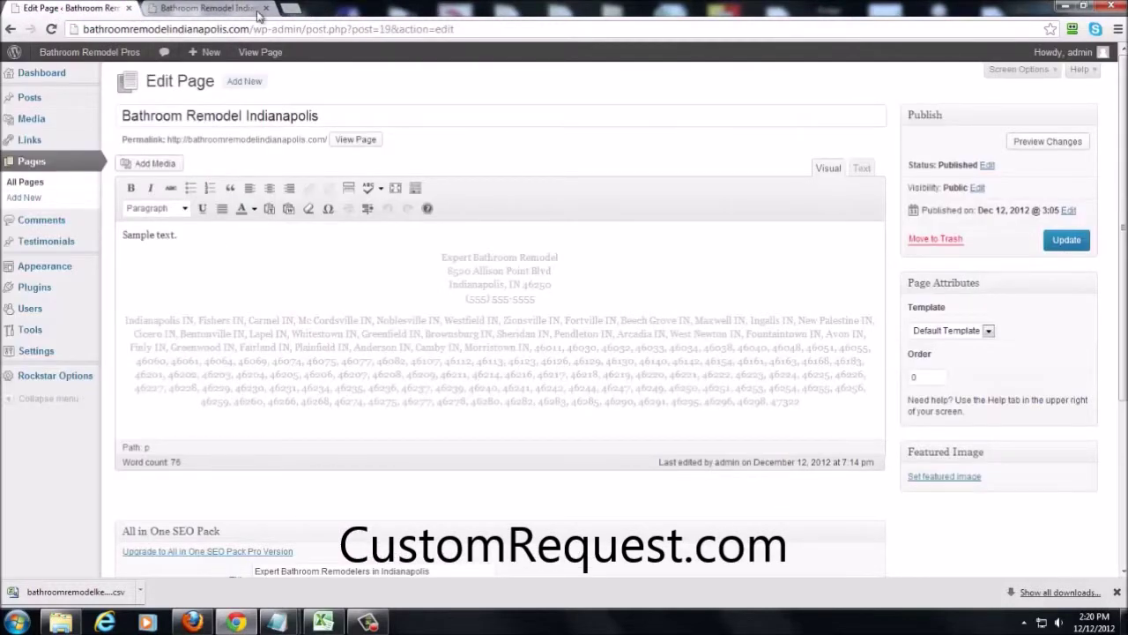
- Start a web search in a new browser tab with the words "bathroom remodel", without submitting it
left_click(288, 9)
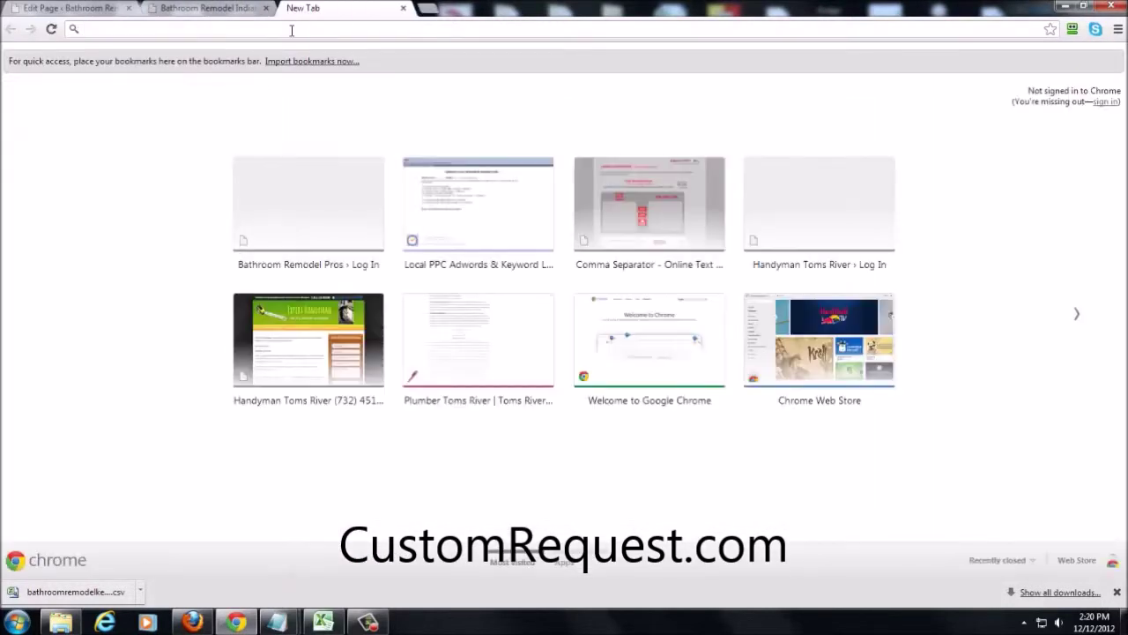
type("bat")
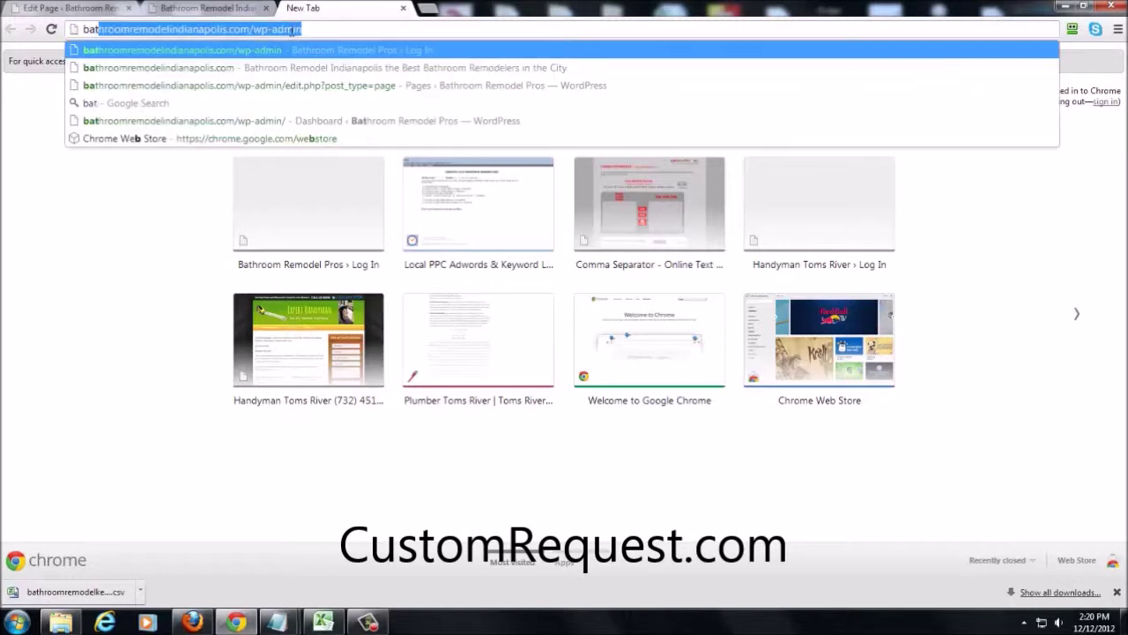
type("hroom remodel")
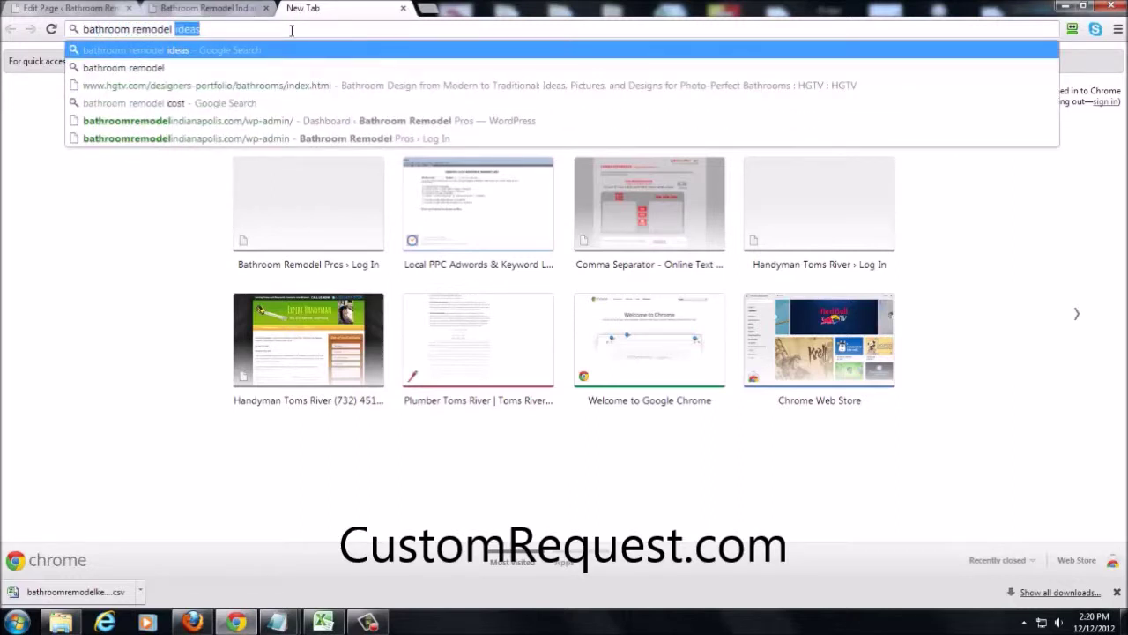
- Search the web for "biggest cities us" in another new tab
left_click(418, 9)
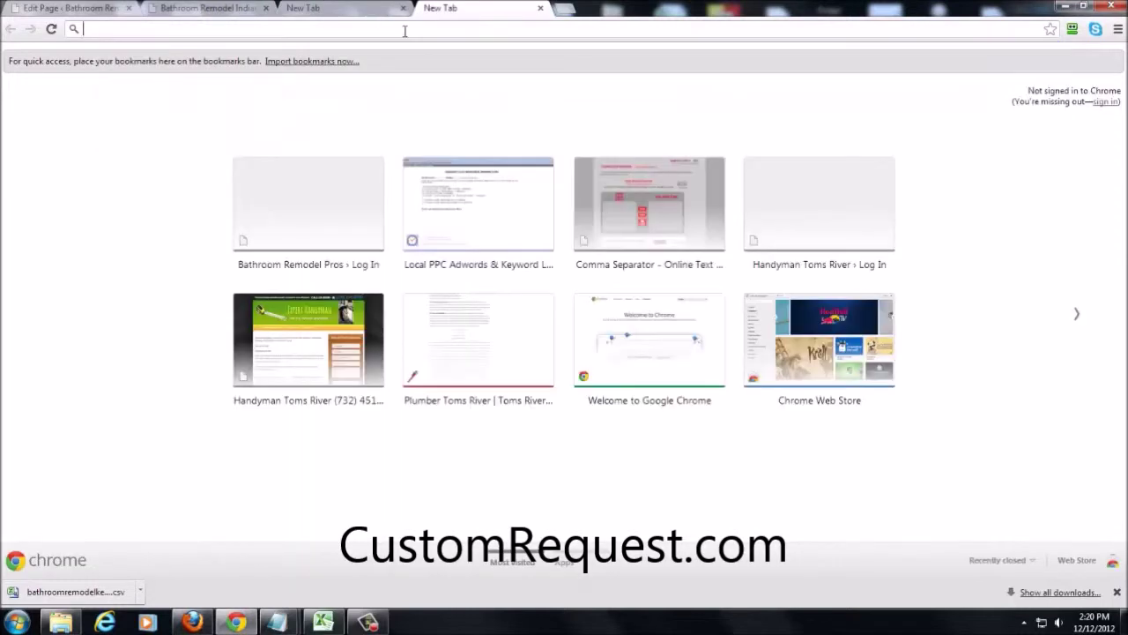
type("big")
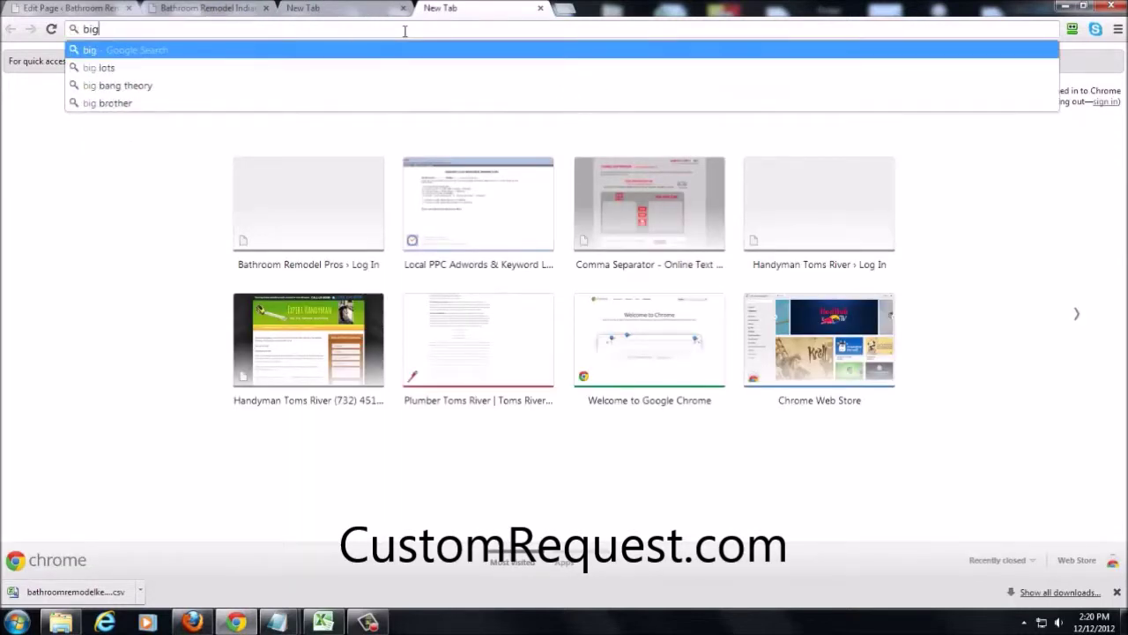
type("gest cities us")
key("Return")
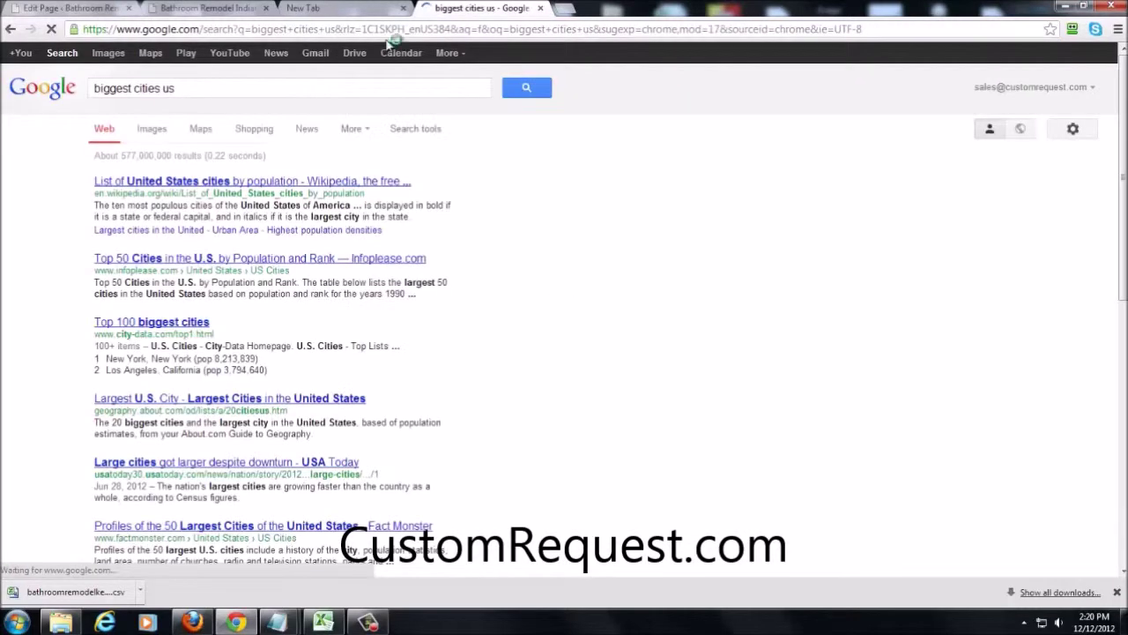
- Open Wikipedia's list of United States cities by population and look through its ranking table of the largest cities
left_click(209, 187)
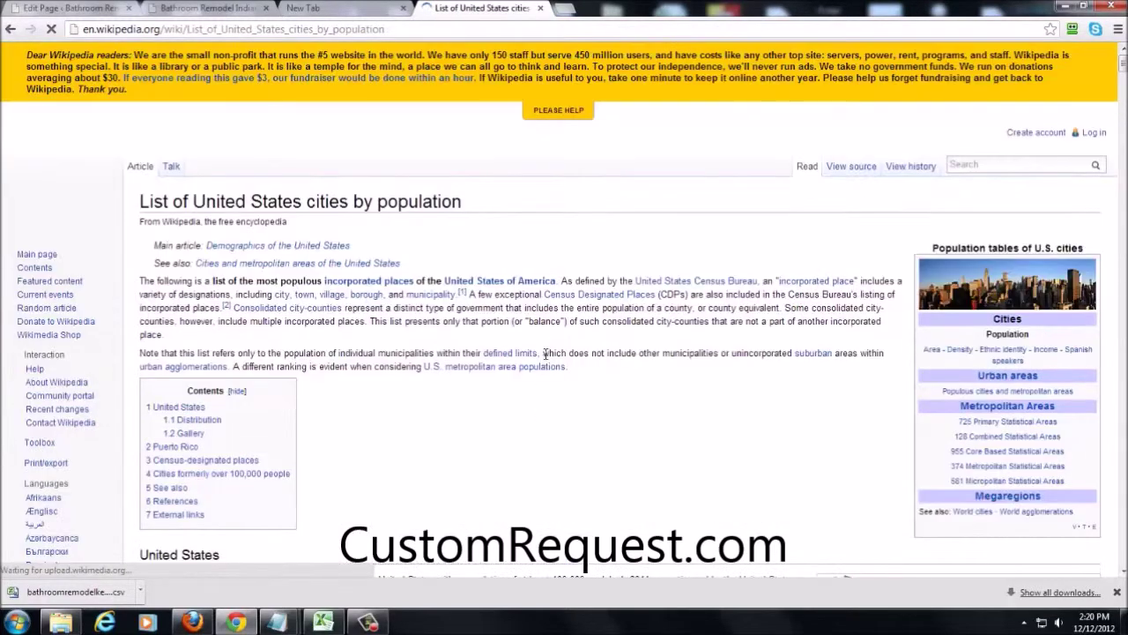
middle_click(535, 378)
middle_click(531, 489)
middle_click(564, 370)
middle_click(560, 459)
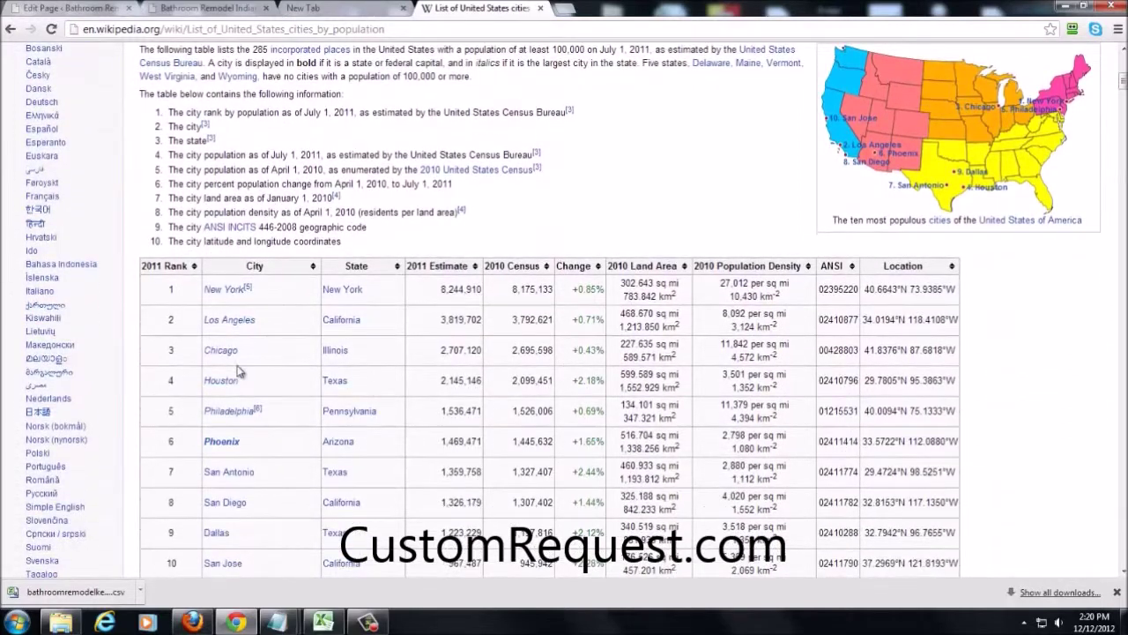
left_click(221, 10)
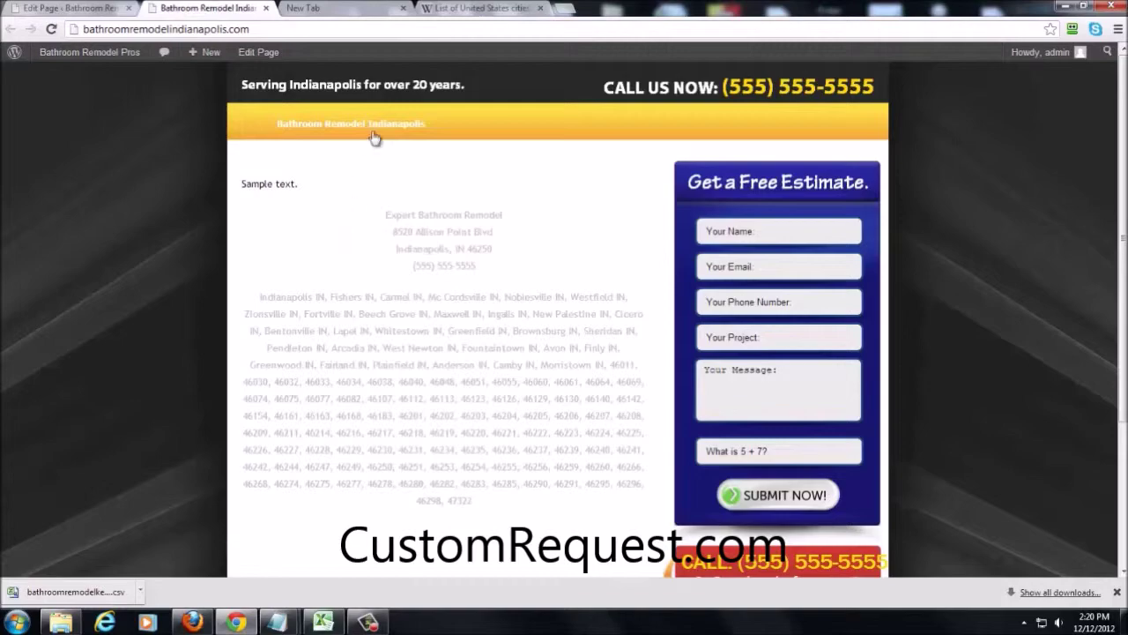
left_click(470, 8)
left_click(238, 9)
left_click(91, 8)
left_click(440, 10)
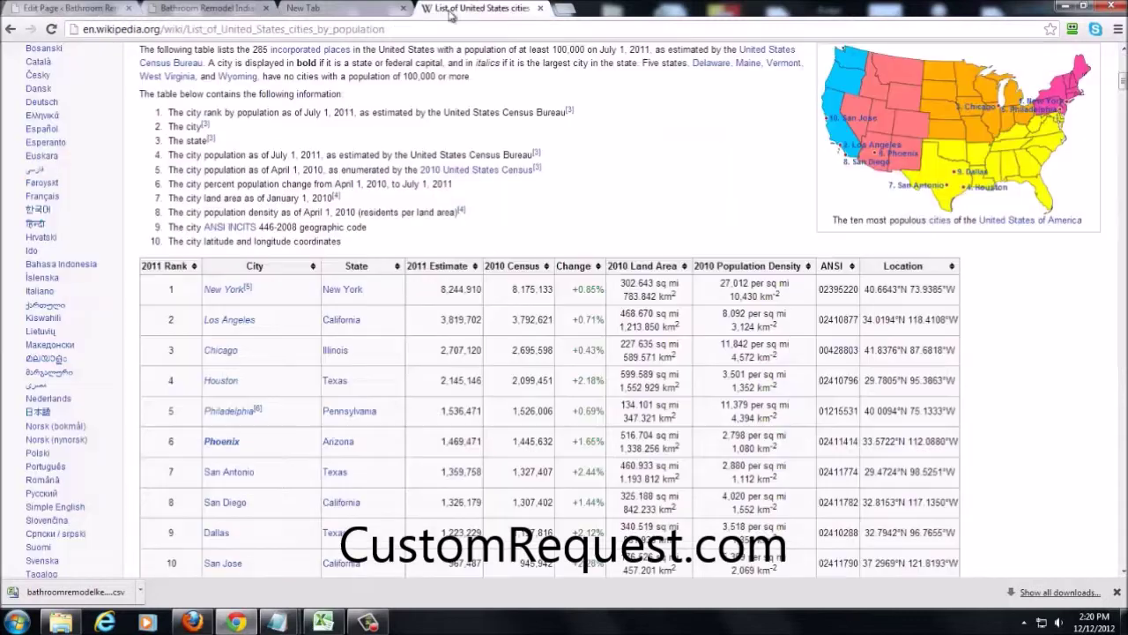
- Complete the started query as "bathroom remodel houston", run the search, and close the Wikipedia city list
left_click(339, 9)
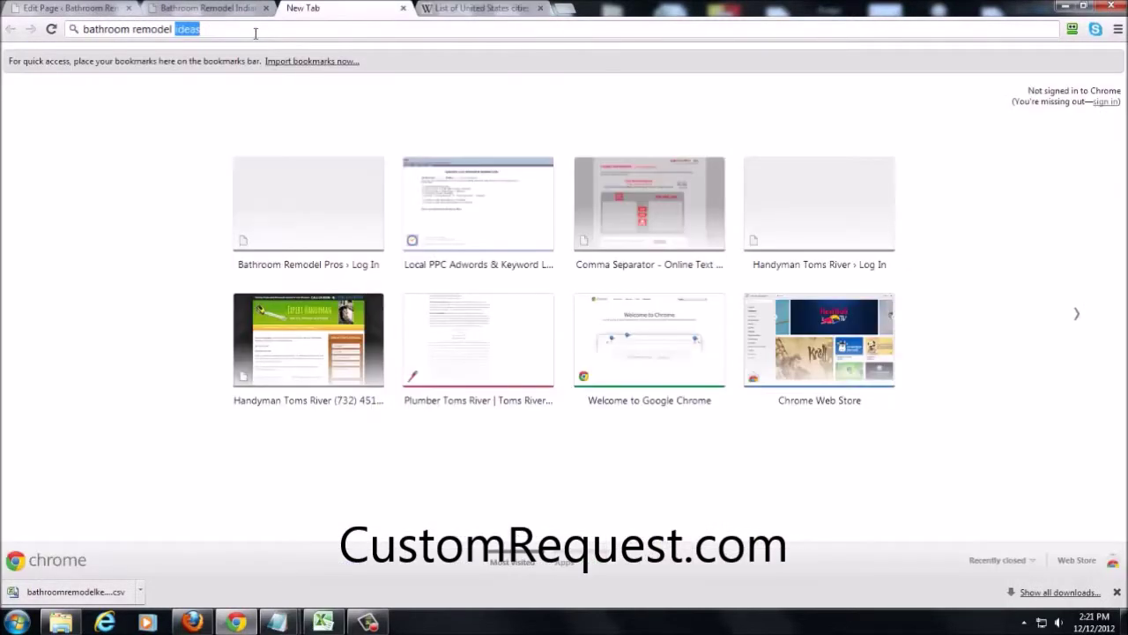
type("hour")
type("to")
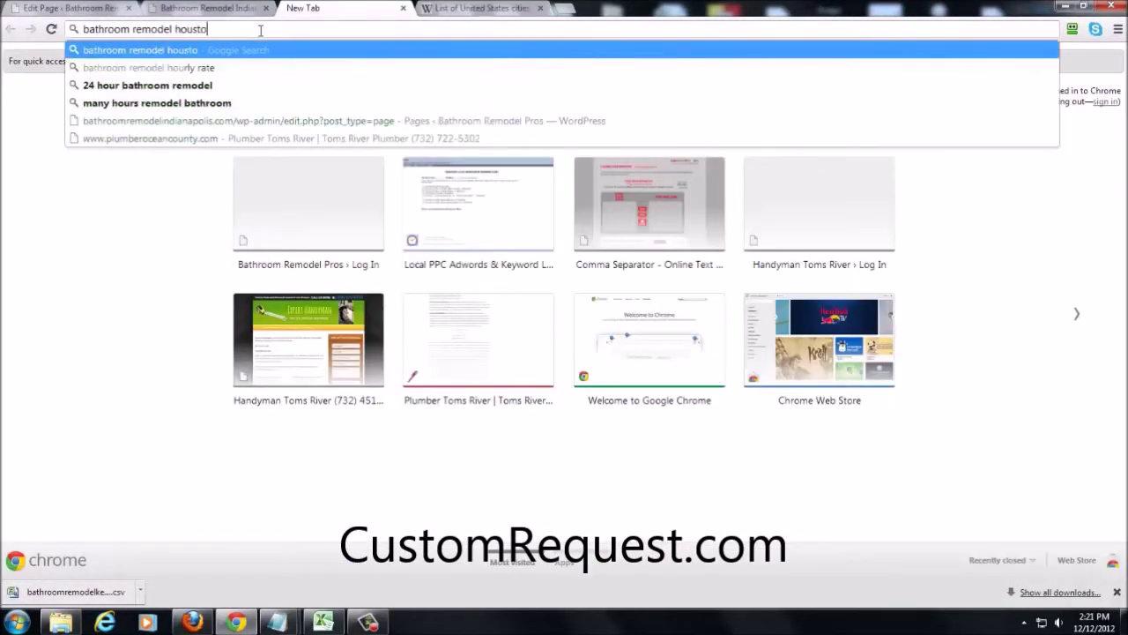
type("n")
key("Return")
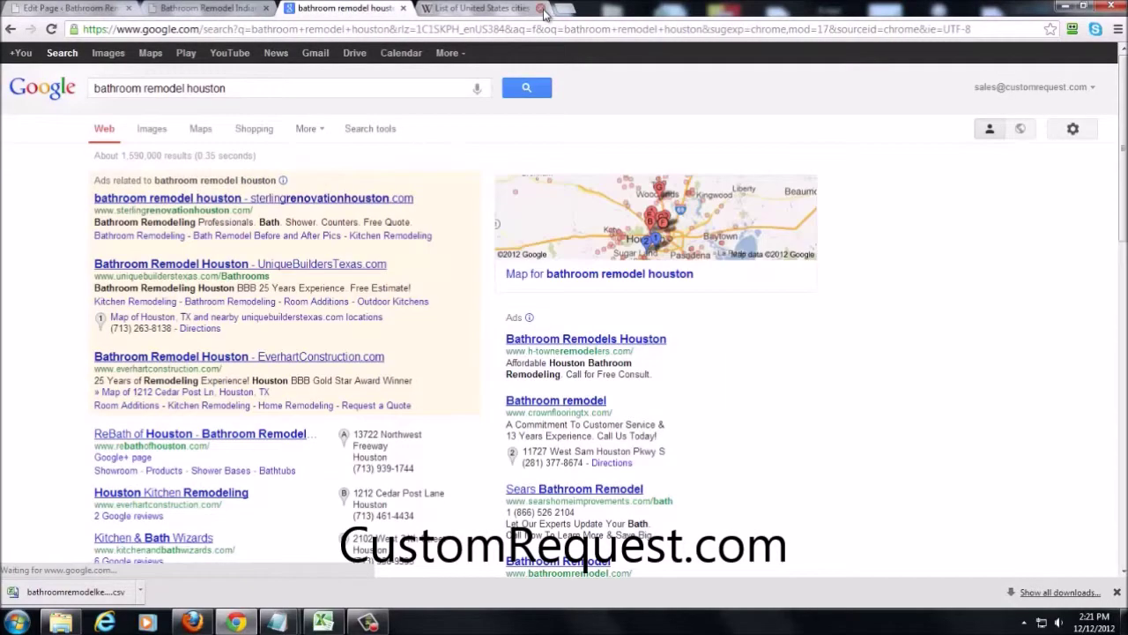
left_click(542, 9)
- Open the organic results for houstonbathroomremodeling.com and uniquebuilderstexas.com in separate new tabs
scroll(31, 286, "down", 2)
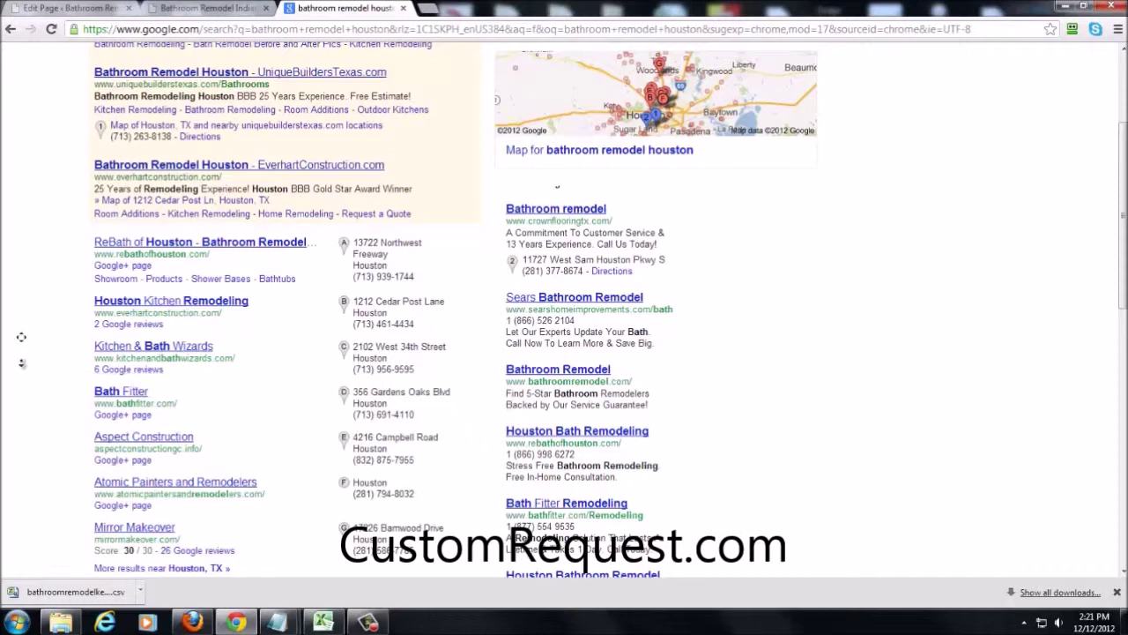
scroll(20, 336, "down", 1)
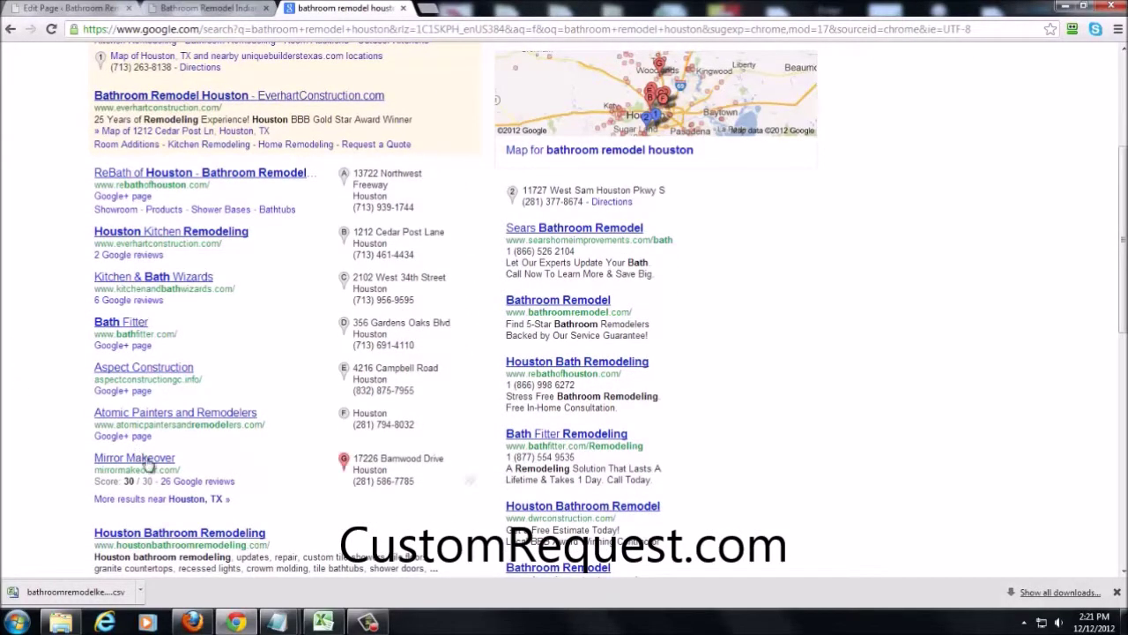
middle_click(53, 215)
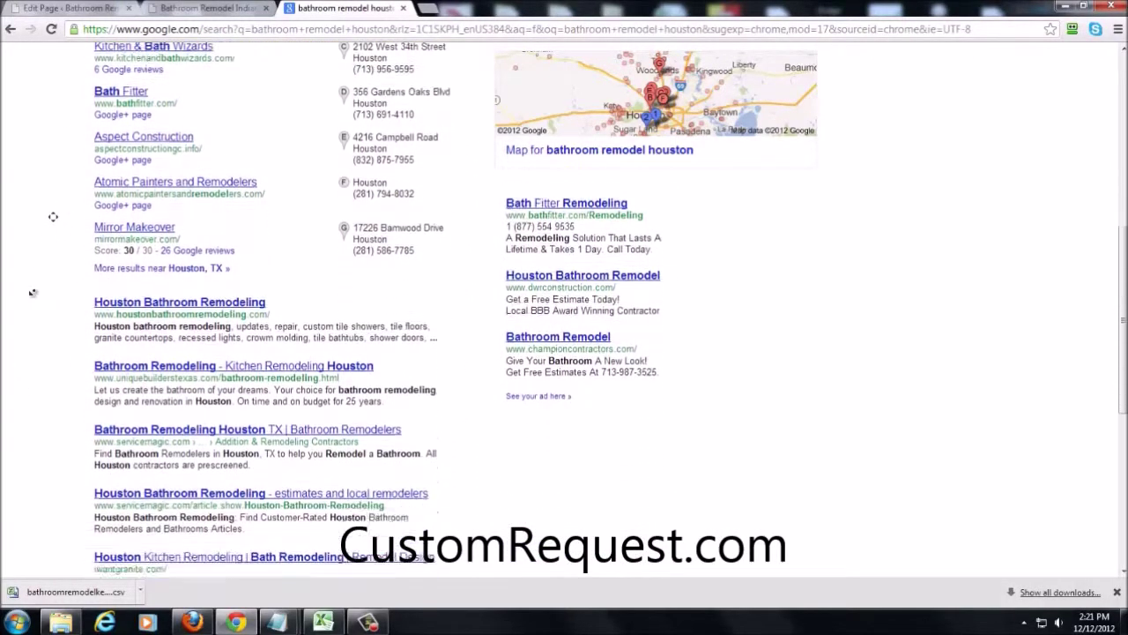
middle_click(32, 292)
right_click(118, 214)
left_click(121, 227)
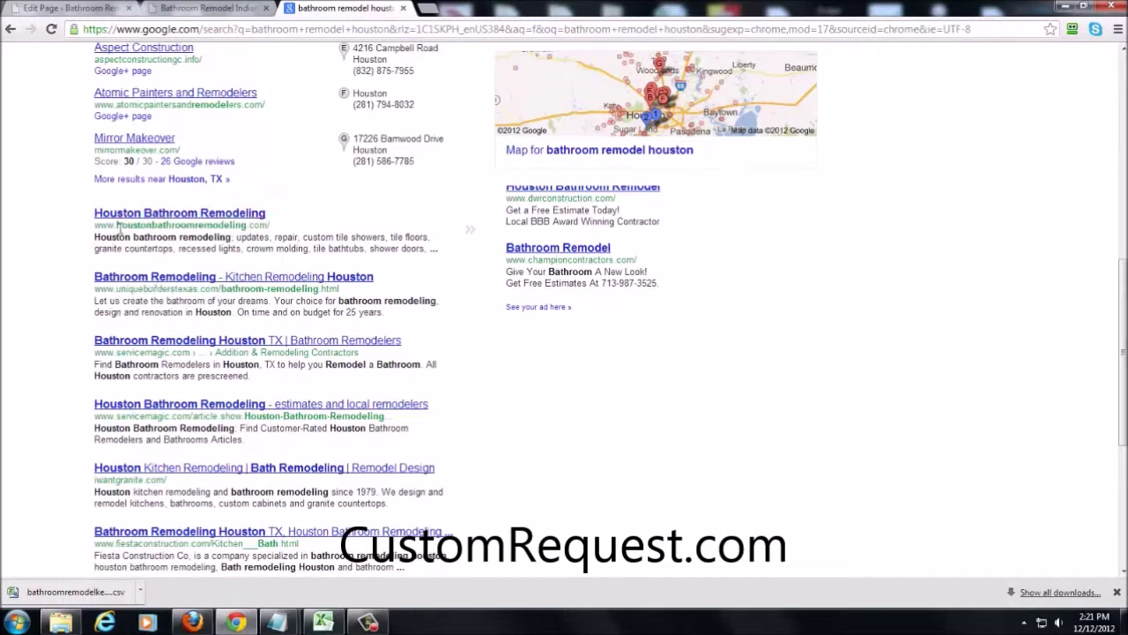
right_click(164, 278)
left_click(173, 284)
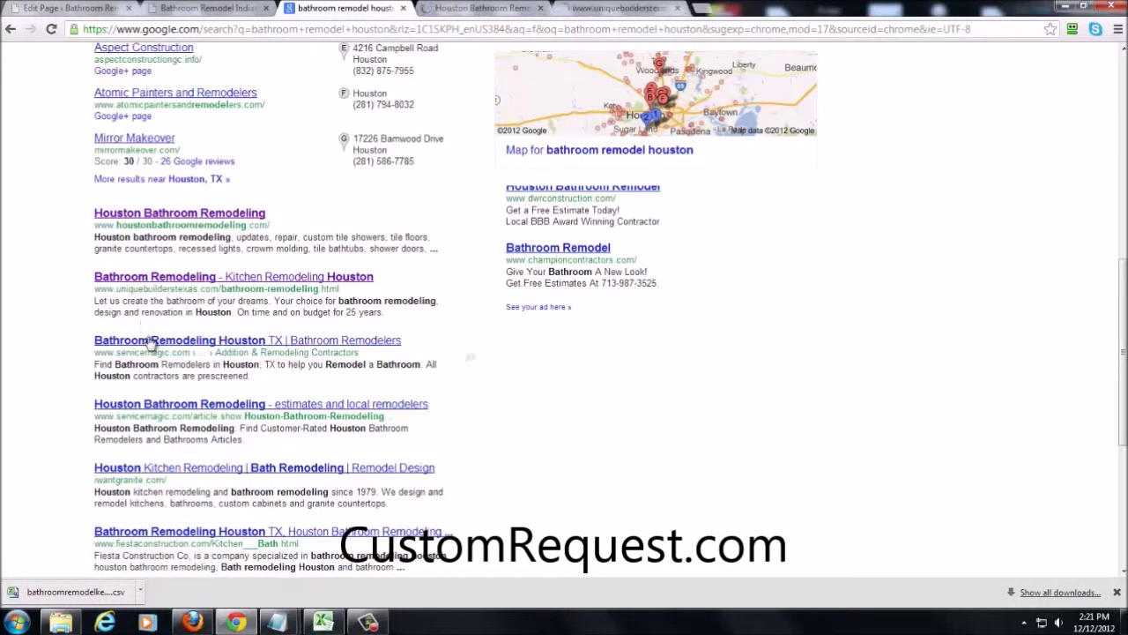
- Open the iwantgranite.com and fiestaconstruction.com results in separate new tabs
middle_click(23, 323)
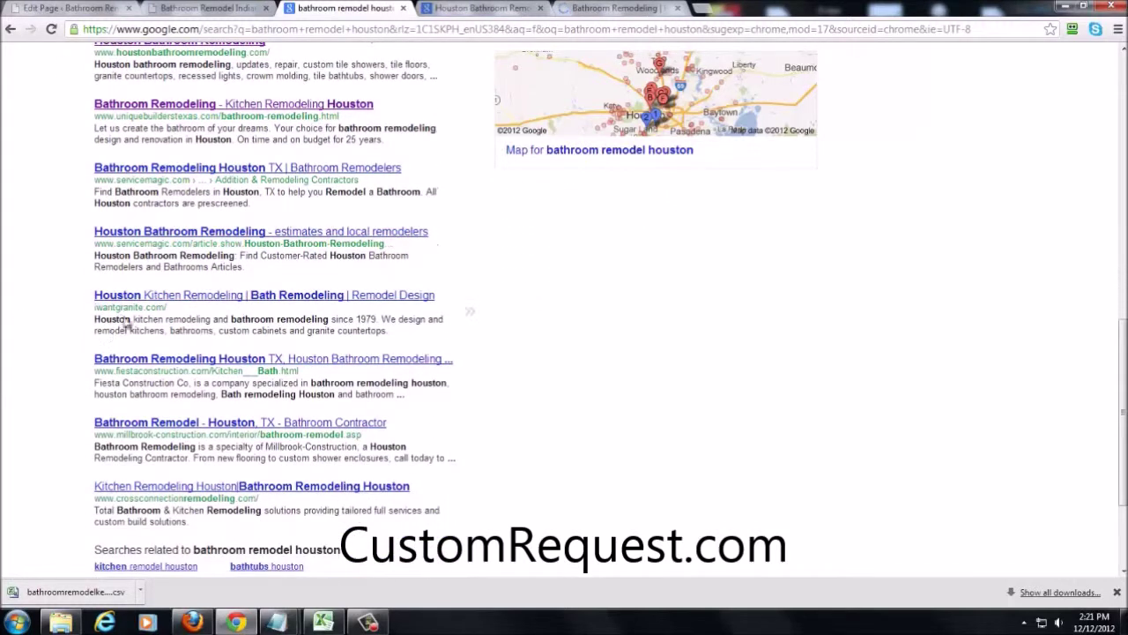
right_click(133, 305)
left_click(143, 310)
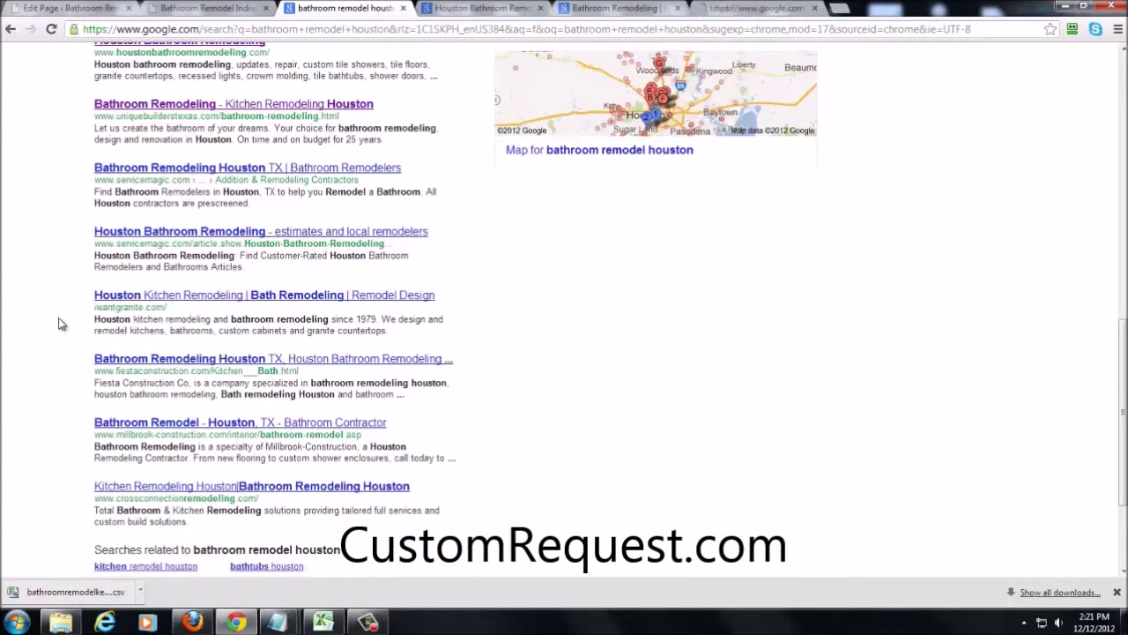
right_click(117, 360)
left_click(150, 367)
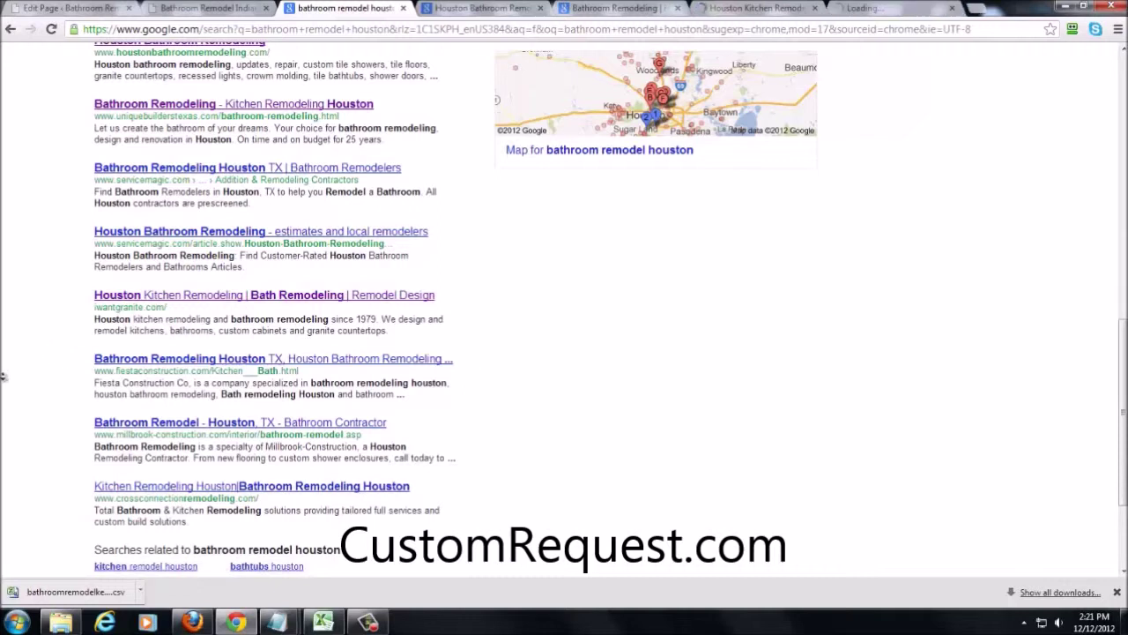
- Open the millbrook-construction.com and crossconnectionremodeling.com results in new tabs, and close the search results page
scroll(5, 385, "down", 1)
right_click(136, 356)
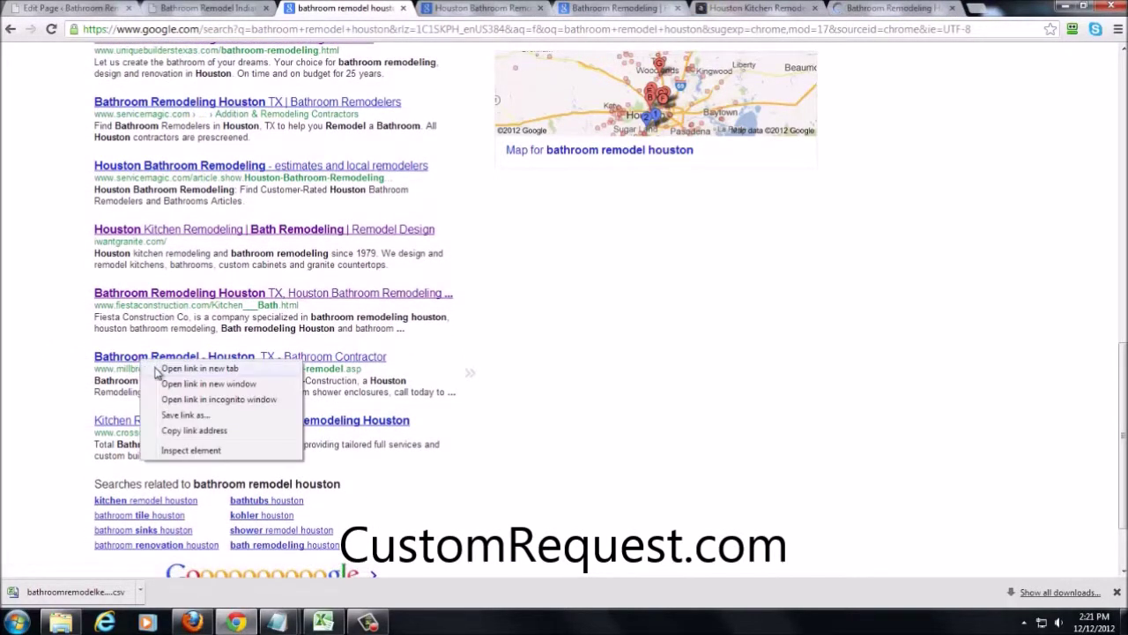
left_click(154, 365)
right_click(132, 423)
left_click(150, 431)
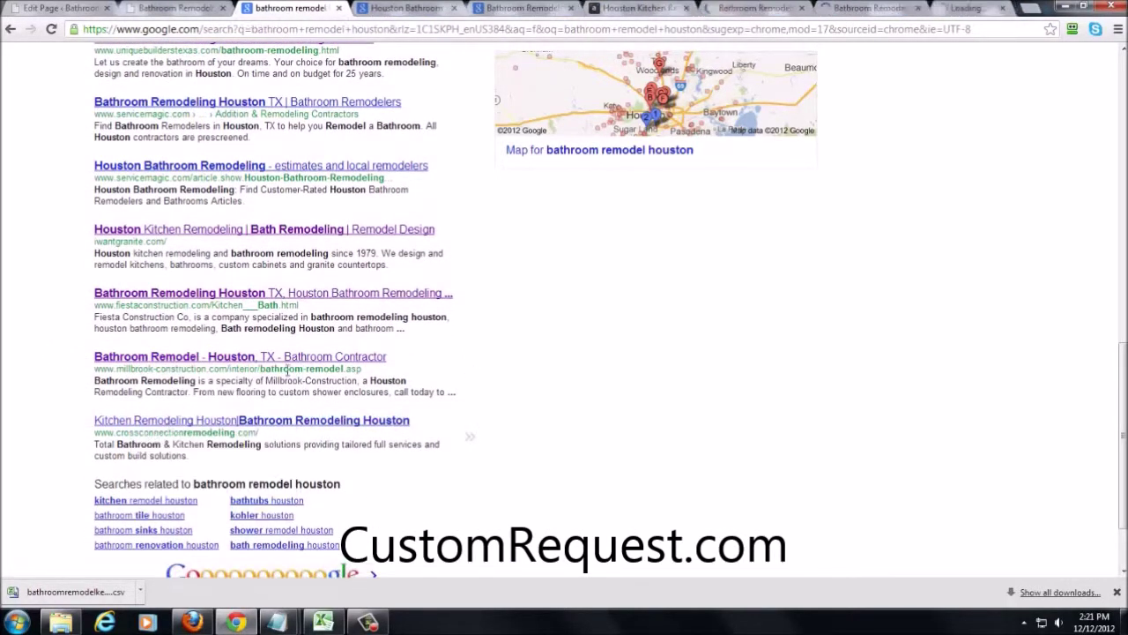
left_click(329, 8)
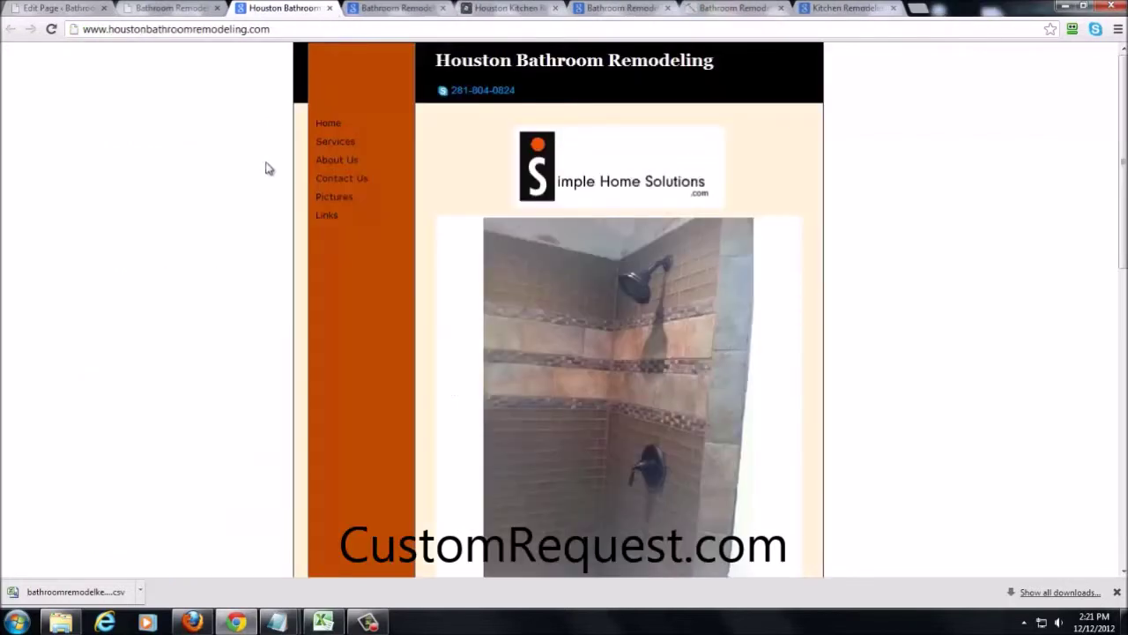
- Look over the text on the Houston Bathroom Remodeling home page and glance at the Unique Builders bathroom page
scroll(264, 157, "down", 8)
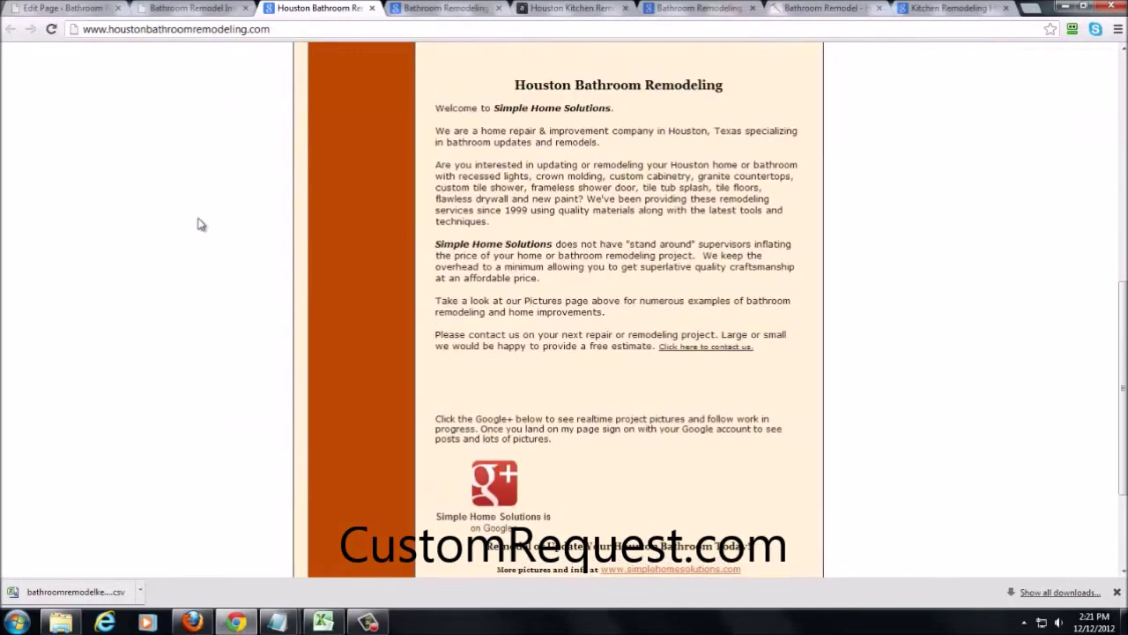
scroll(200, 225, "up", 8)
left_click(423, 8)
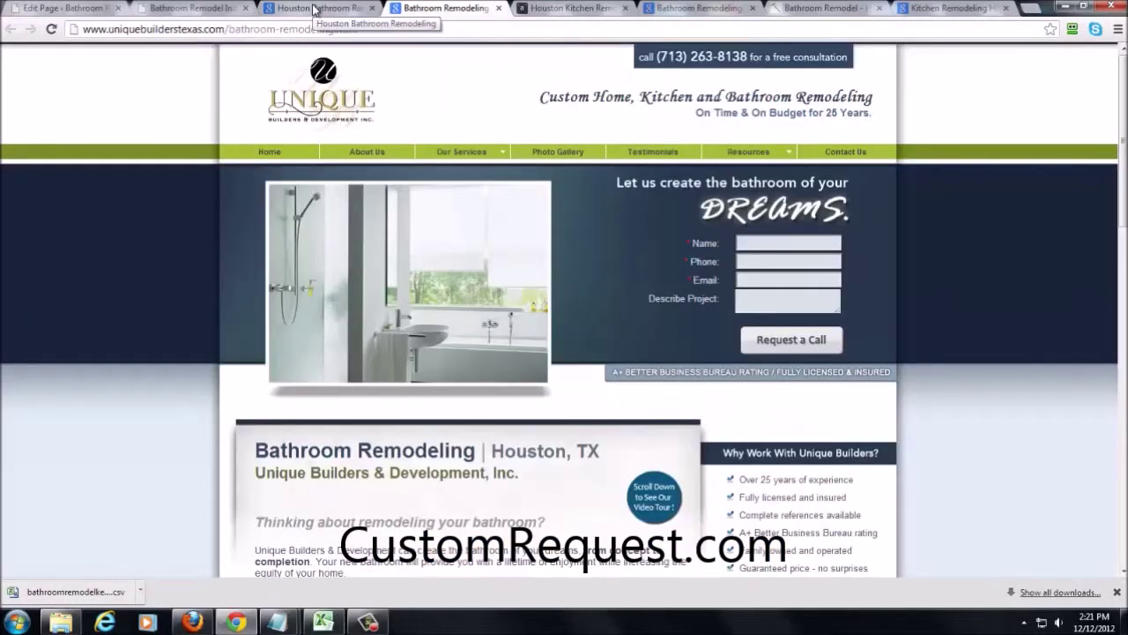
left_click(314, 9)
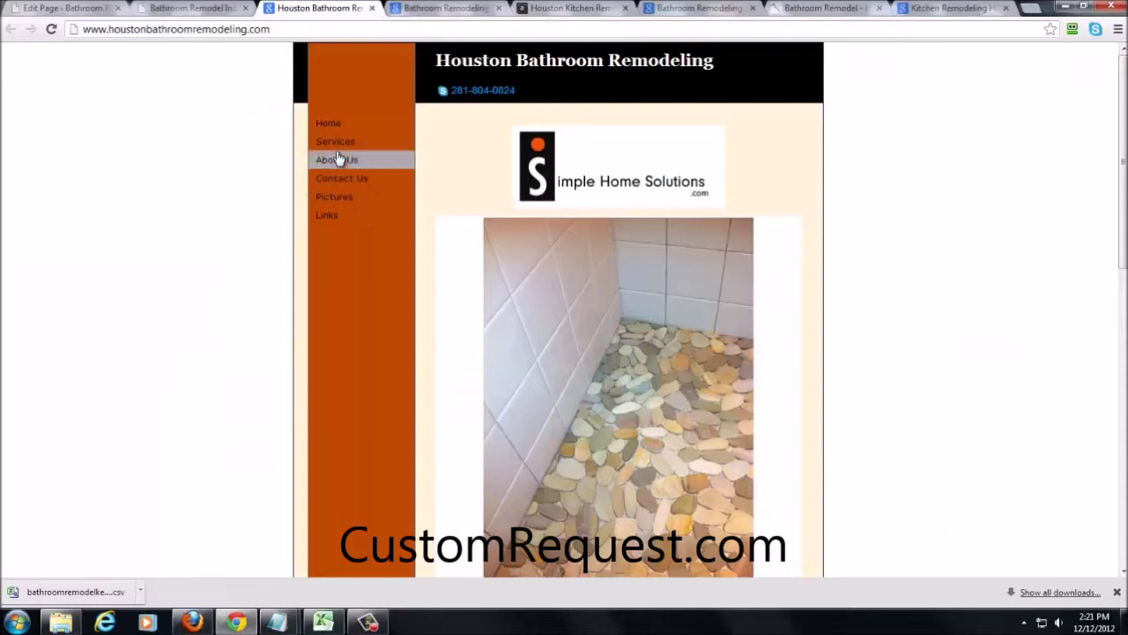
- Launch Microsoft Word with a blank document, and return to the Houston Bathroom Remodeling site in Chrome
left_click(17, 621)
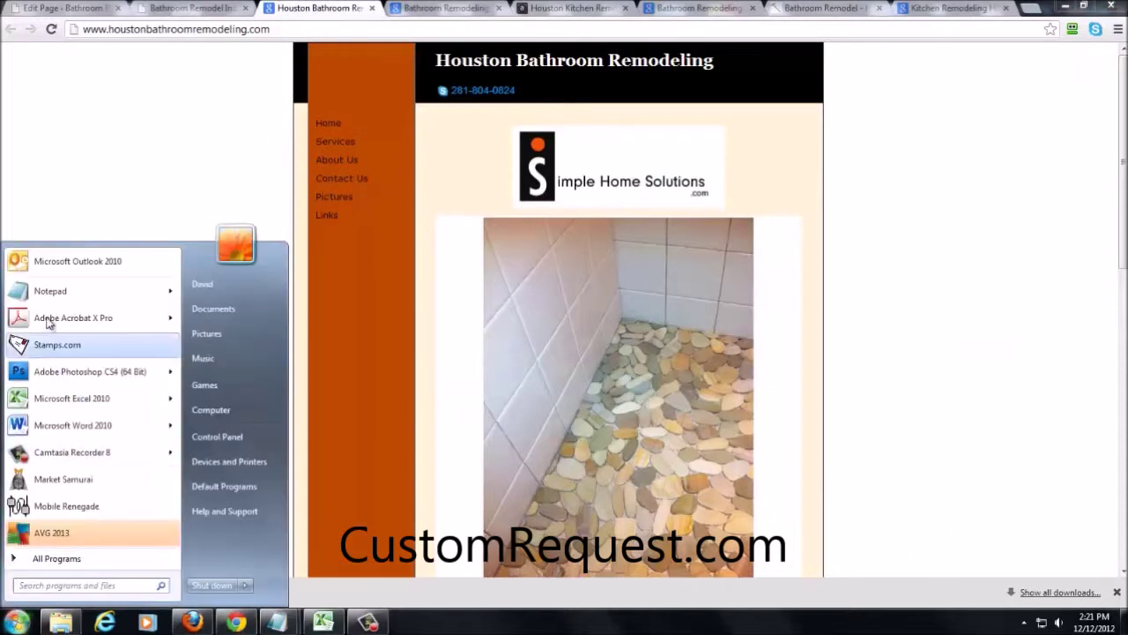
left_click(58, 428)
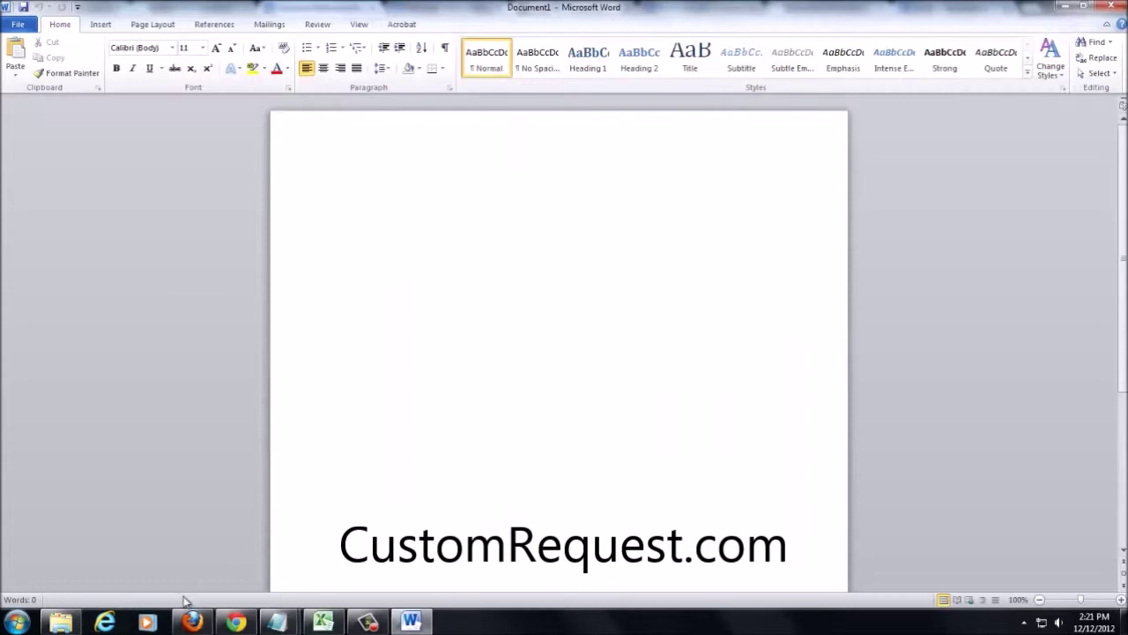
left_click(236, 622)
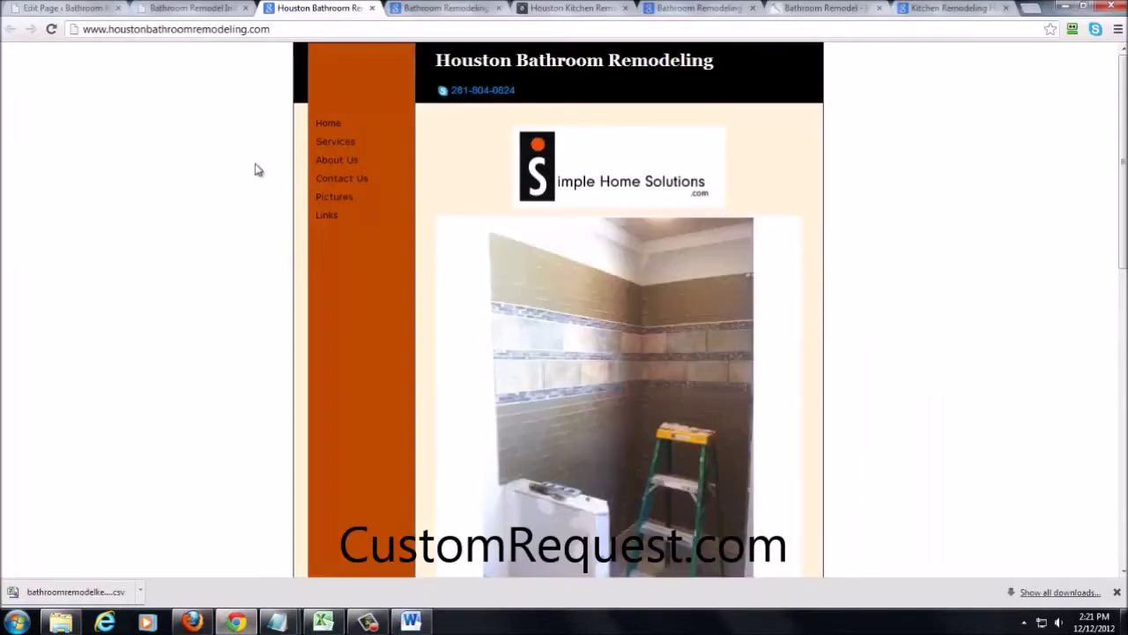
- Check the Houston Bathroom Remodeling home page text and open the site's Services page
scroll(212, 181, "down", 5)
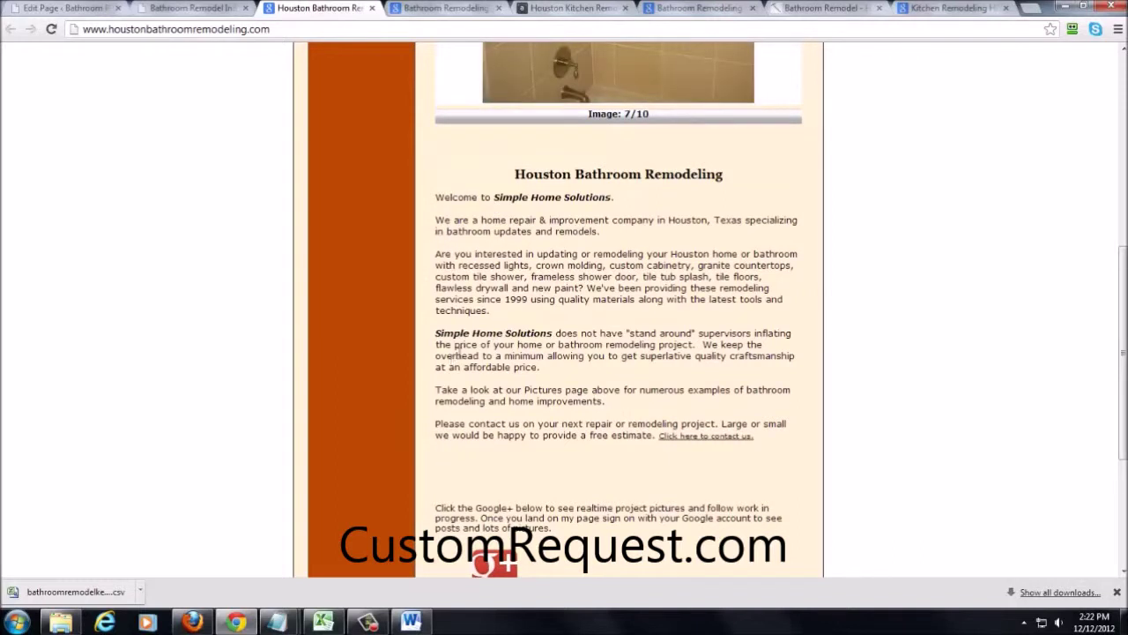
scroll(534, 421, "up", 6)
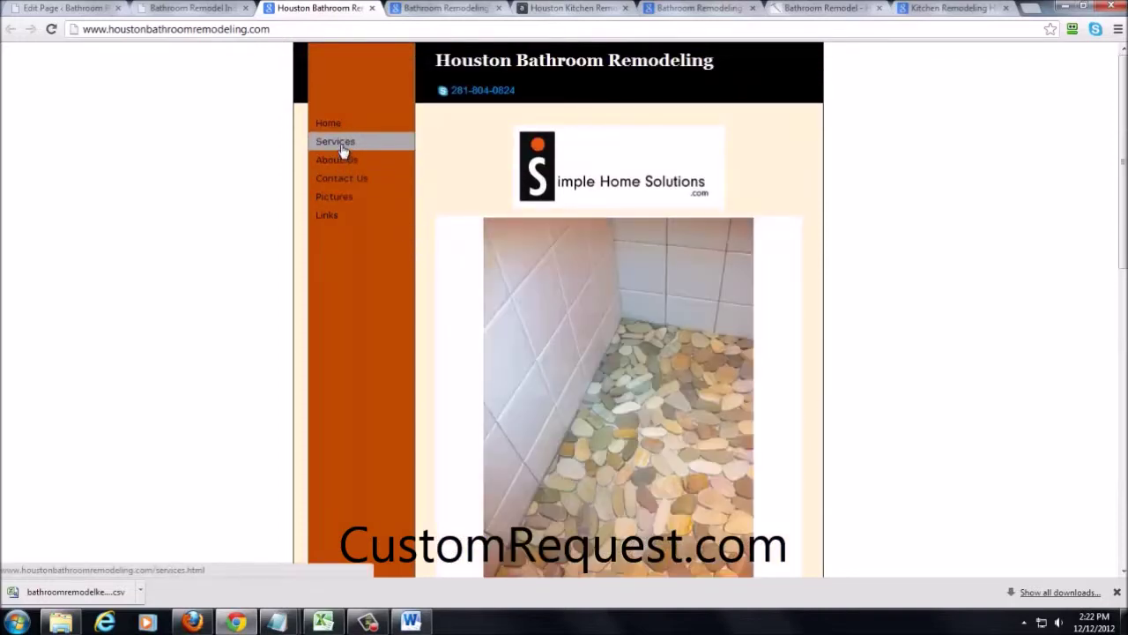
left_click(345, 143)
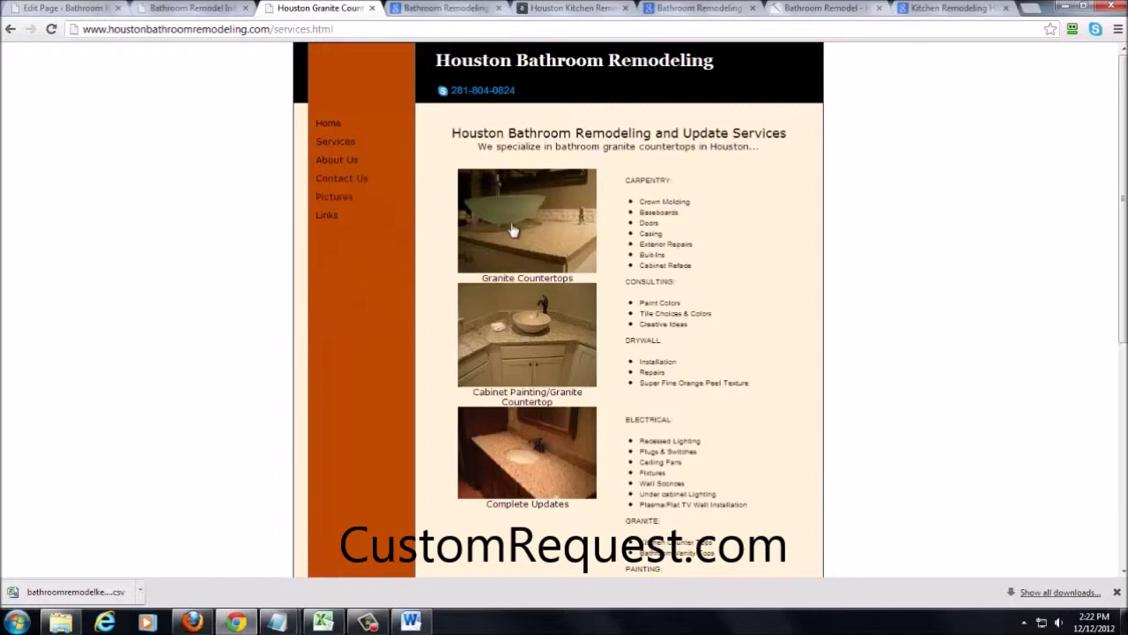
- Copy the heading "Houston Bathroom Remodeling and Update Services" together with the granite countertops line beneath it
left_click_drag(452, 134, 756, 133)
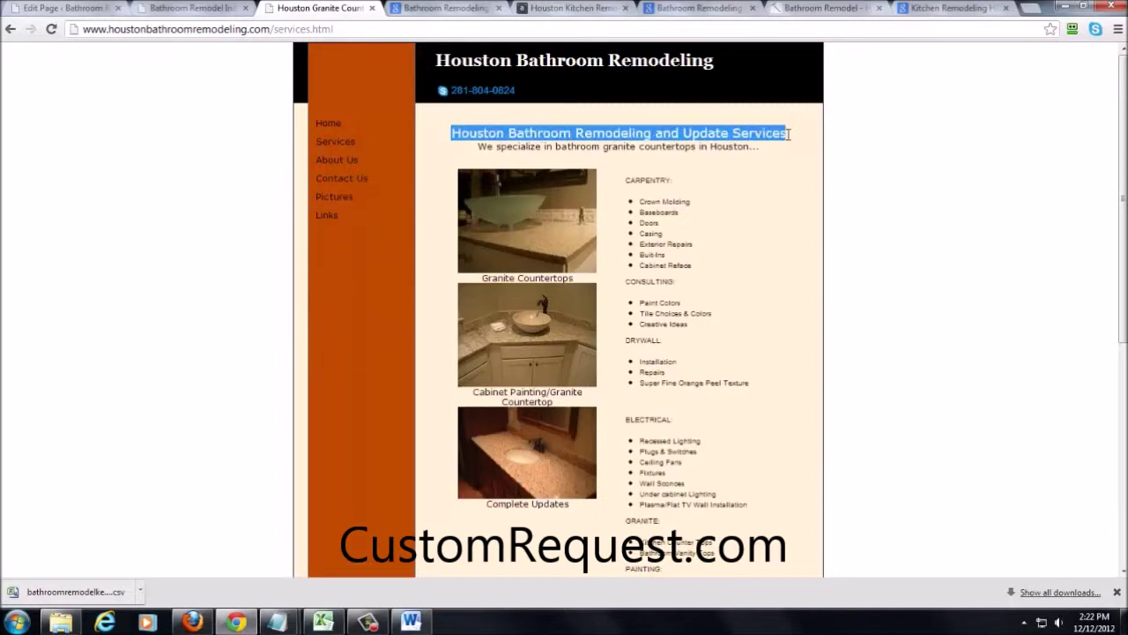
left_click_drag(793, 140, 771, 155)
key("ctrl+c")
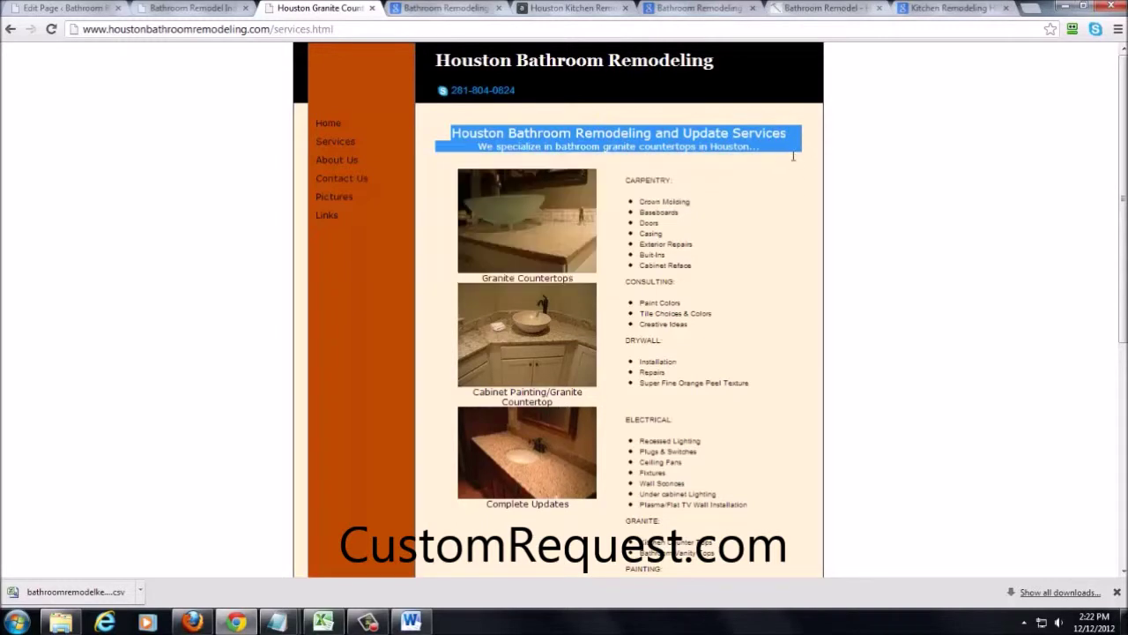
- Copy the selected services heading and granite countertops line, and paste them as plain text into the blank Word document
right_click(718, 134)
left_click(737, 144)
left_click(410, 622)
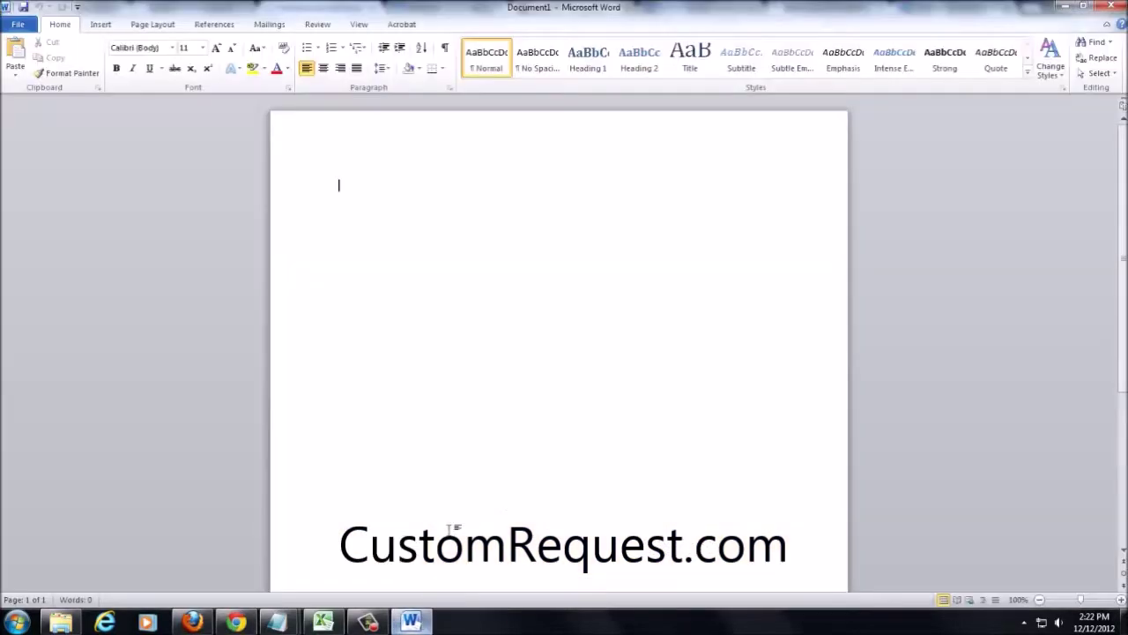
right_click(492, 332)
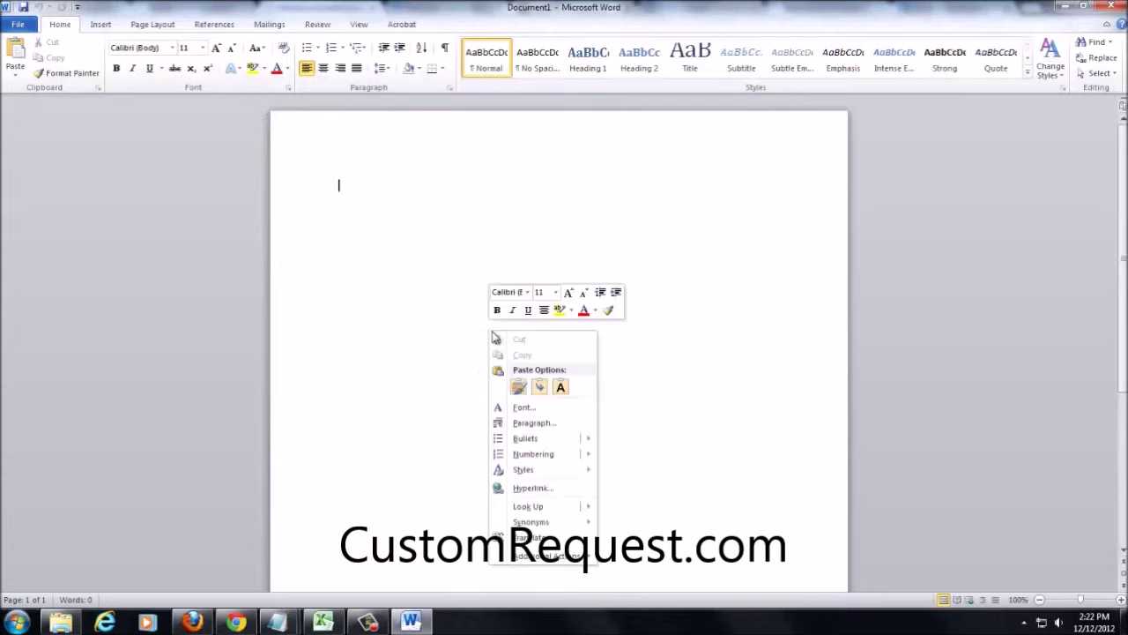
left_click(555, 390)
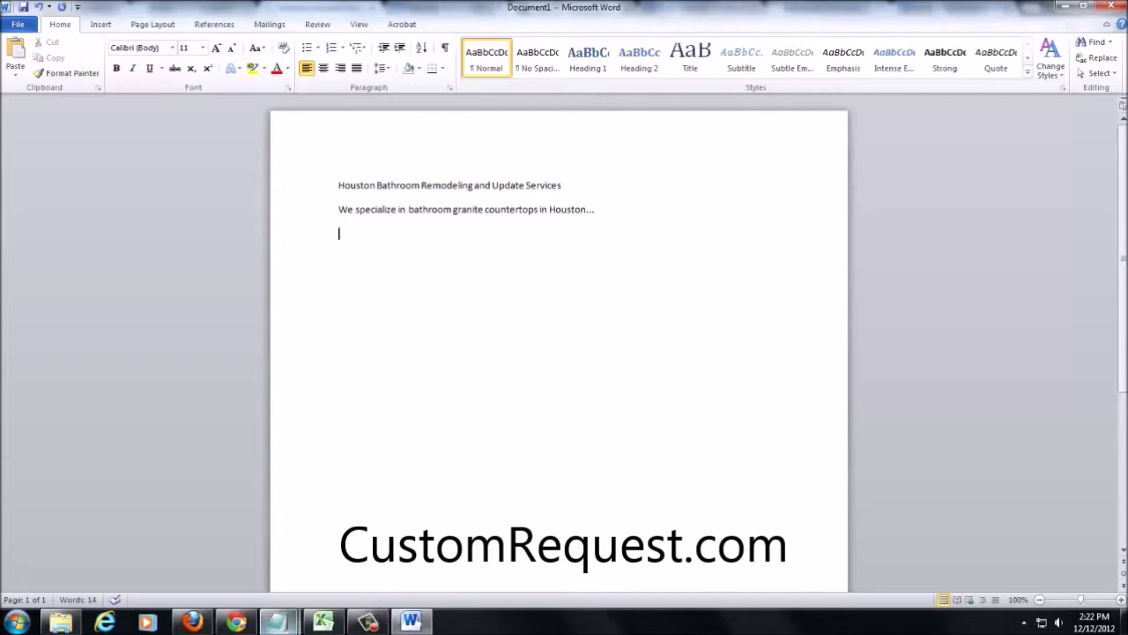
- Return to Chrome and copy the full services list, from "CARPENTRY" through the last item under "TILE SETTING"
left_click(192, 622)
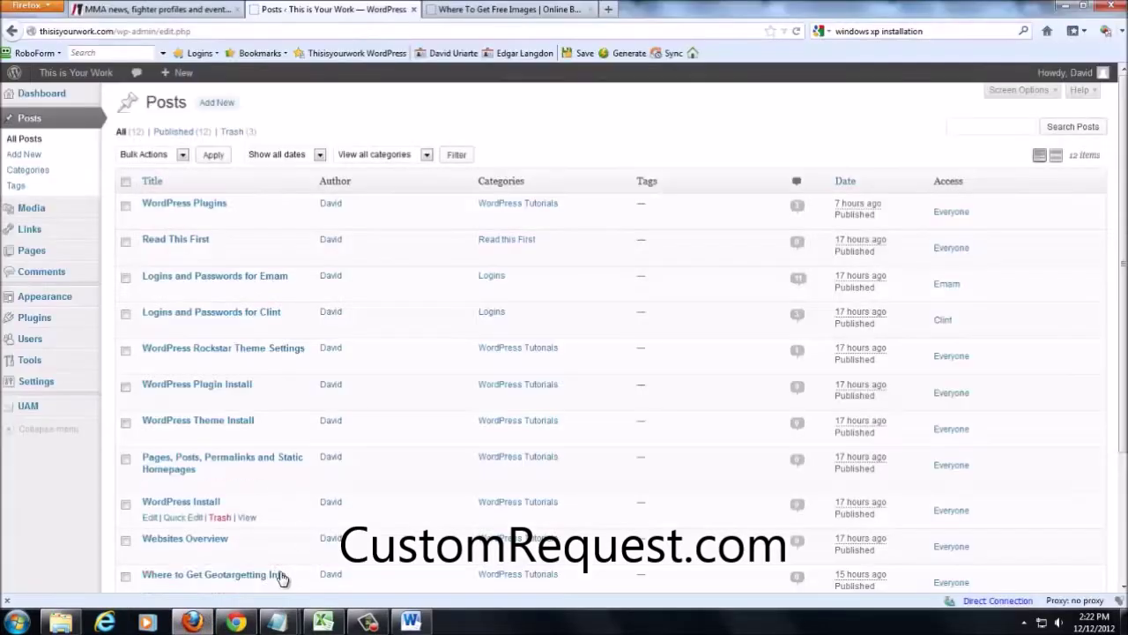
left_click(235, 622)
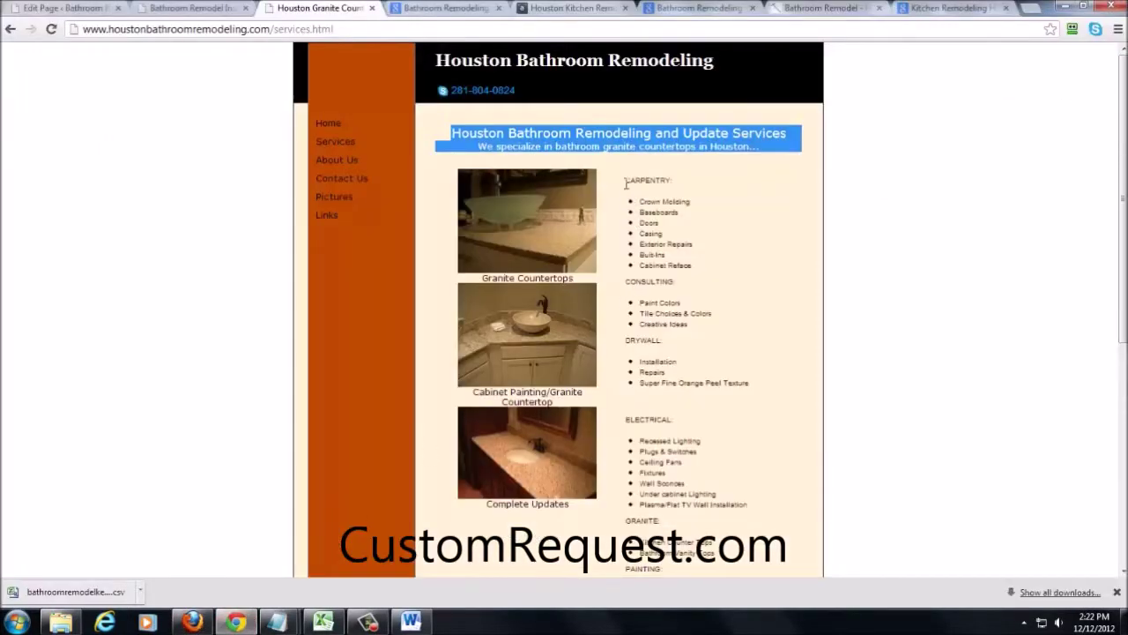
left_click_drag(625, 183, 731, 388)
scroll(726, 288, "down", 1)
scroll(731, 290, "down", 4)
right_click(675, 298)
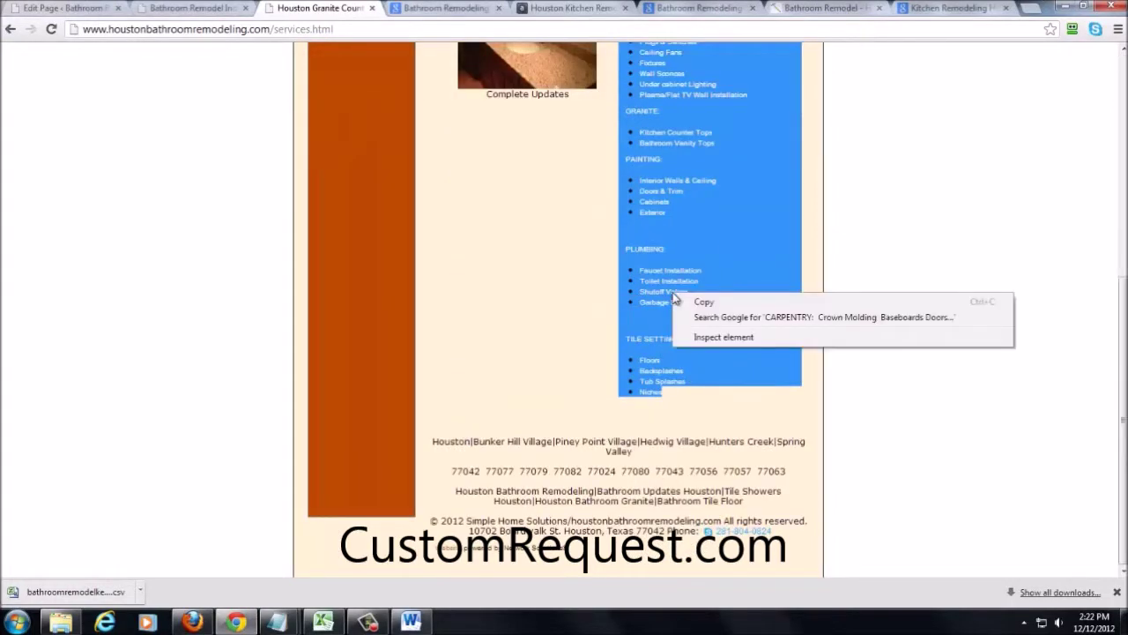
left_click(704, 302)
- Paste the copied services list into the Word document below the granite countertops line
left_click(410, 622)
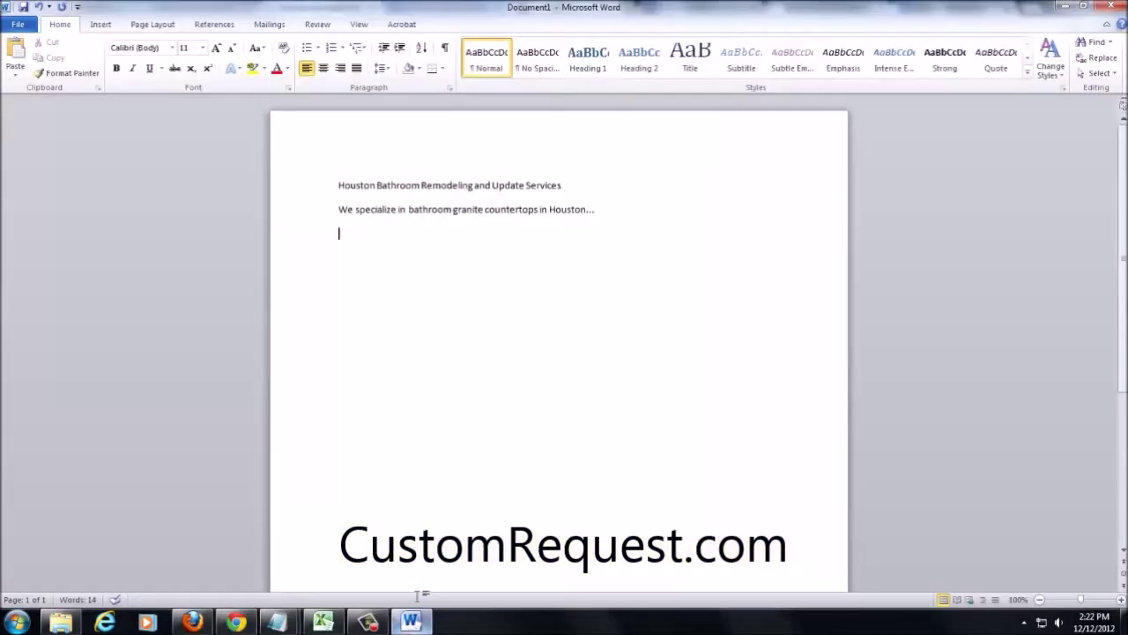
right_click(486, 393)
left_click(556, 216)
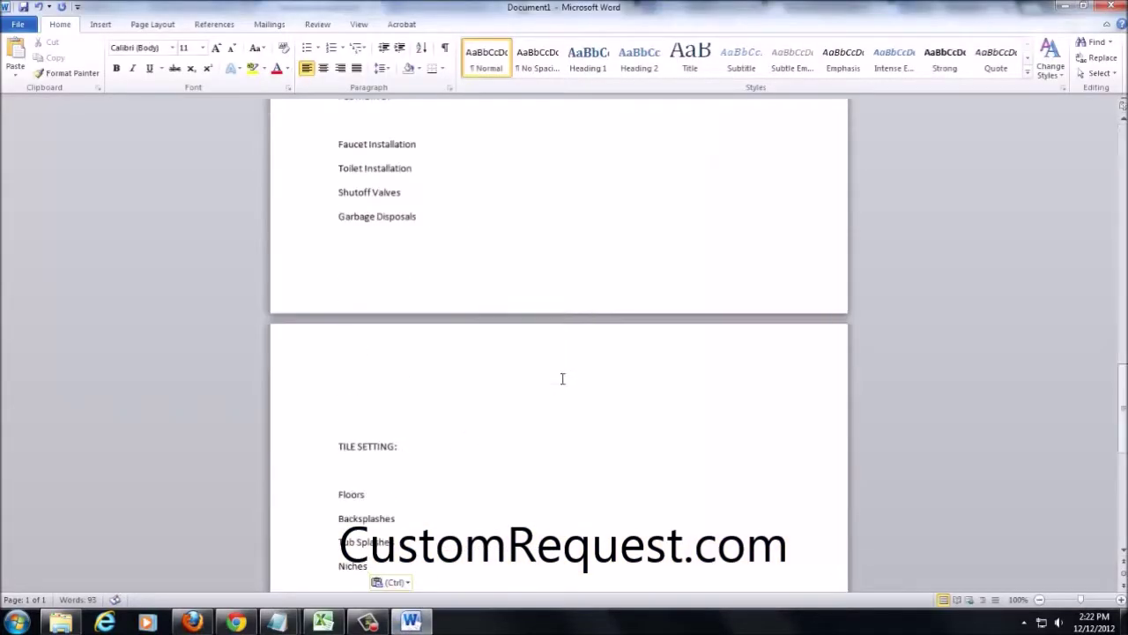
scroll(562, 378, "down", 1)
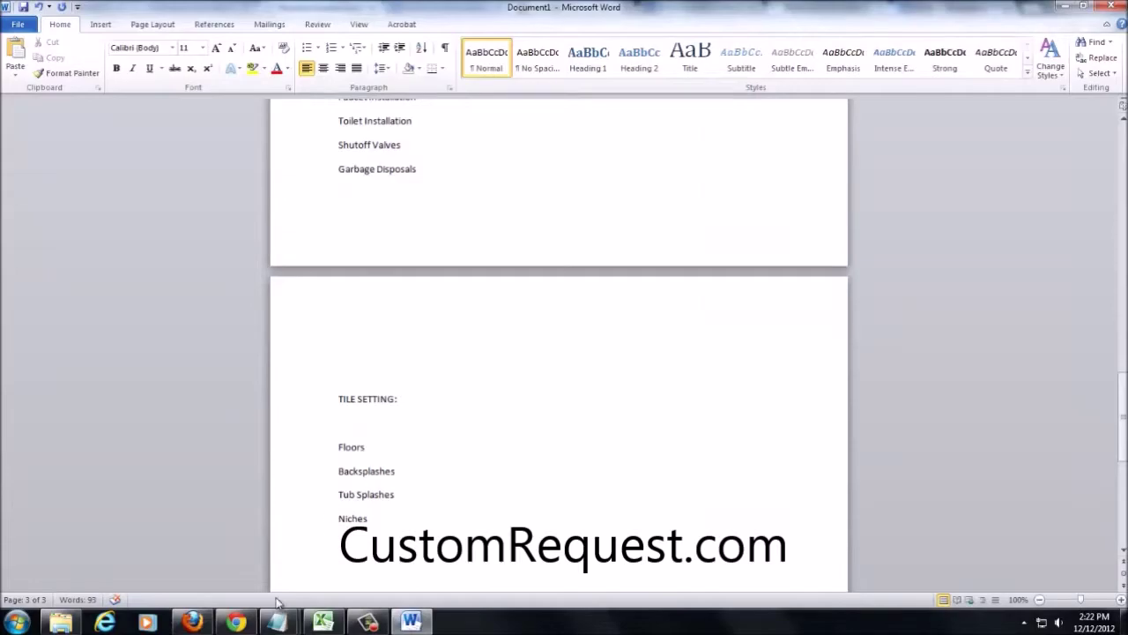
- In Chrome, close the Houston services page and copy the Unique Builders text from "Thinking about remodeling your bathroom?" through "Your Dream Bathroom, Delivered."
left_click(237, 622)
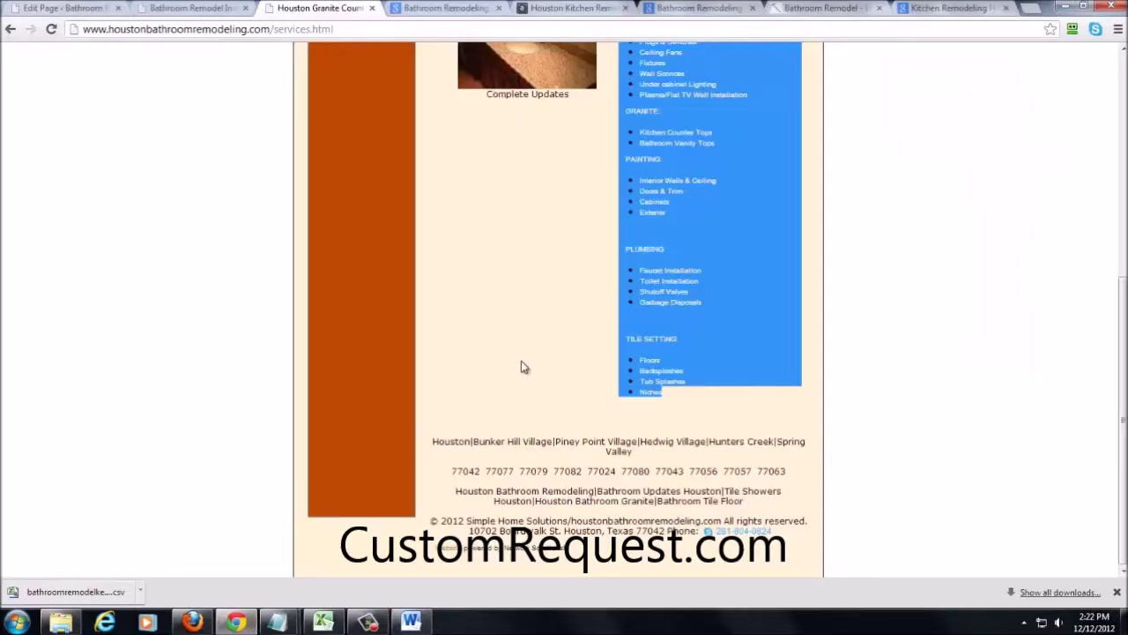
left_click(374, 8)
scroll(543, 269, "down", 1)
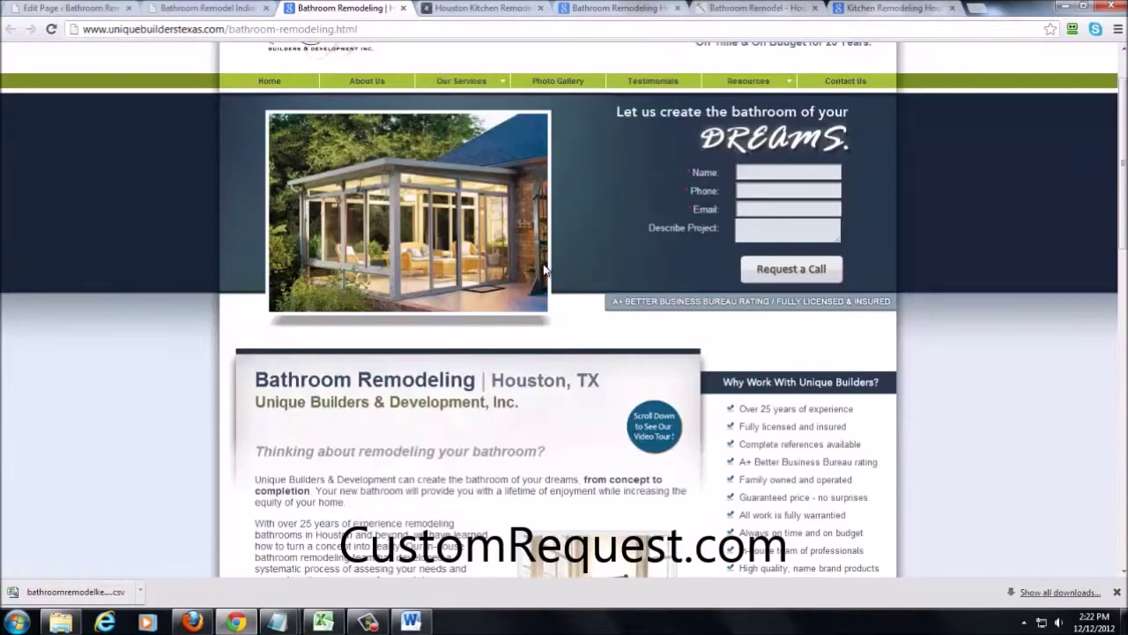
scroll(544, 269, "down", 3)
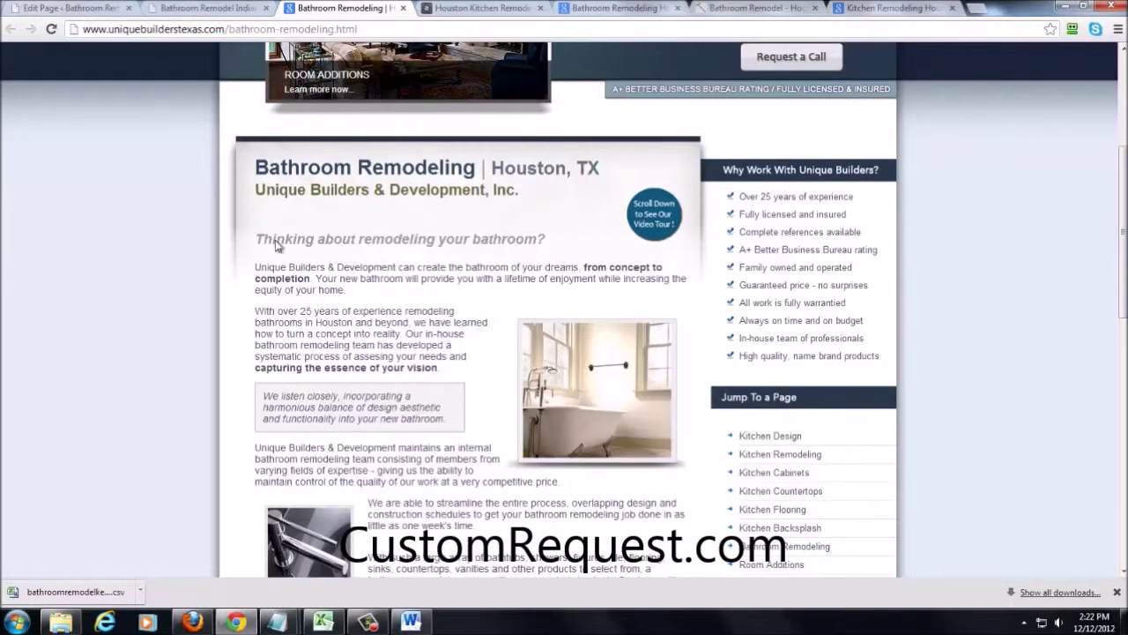
left_click_drag(261, 239, 490, 209)
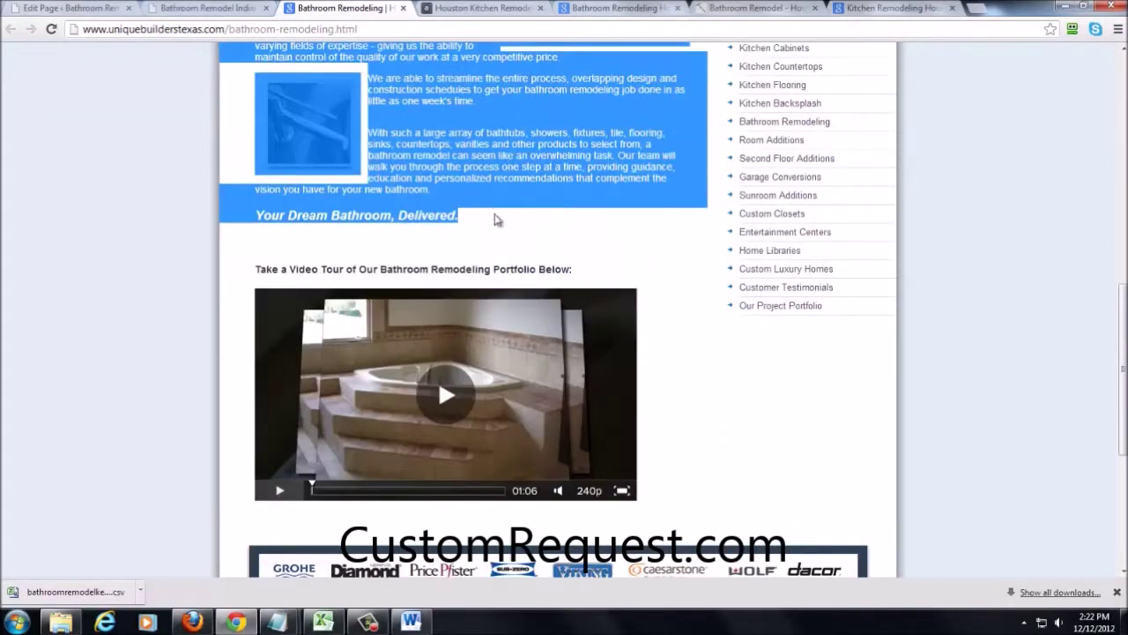
right_click(482, 180)
left_click(496, 190)
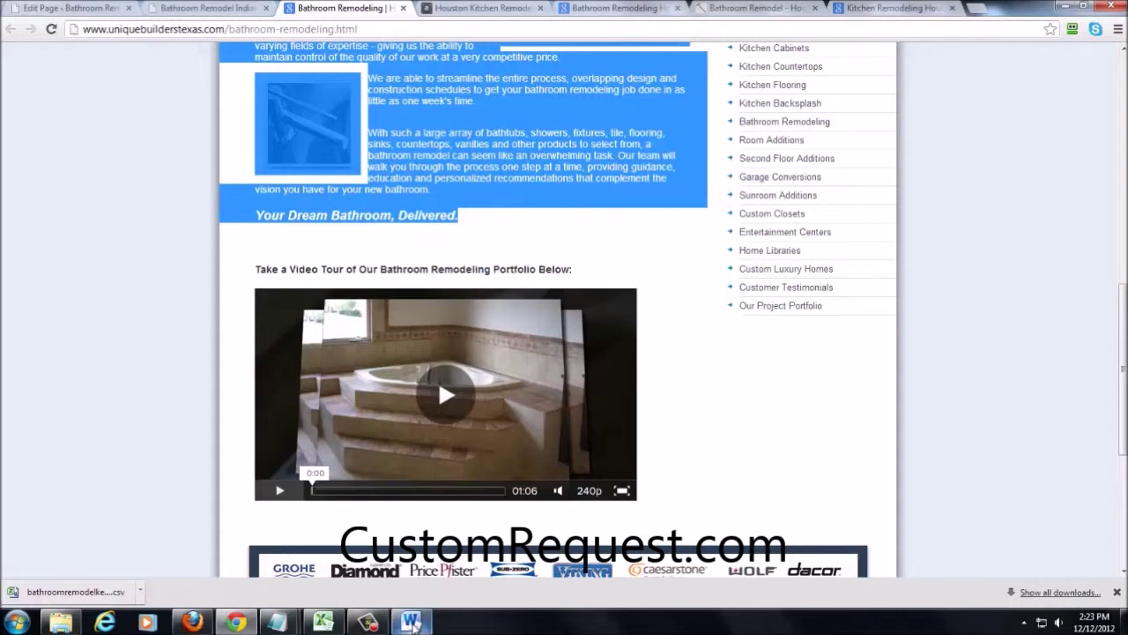
- Paste the Unique Builders text at the end of the Word document and delete the pictures that came with it
left_click(411, 622)
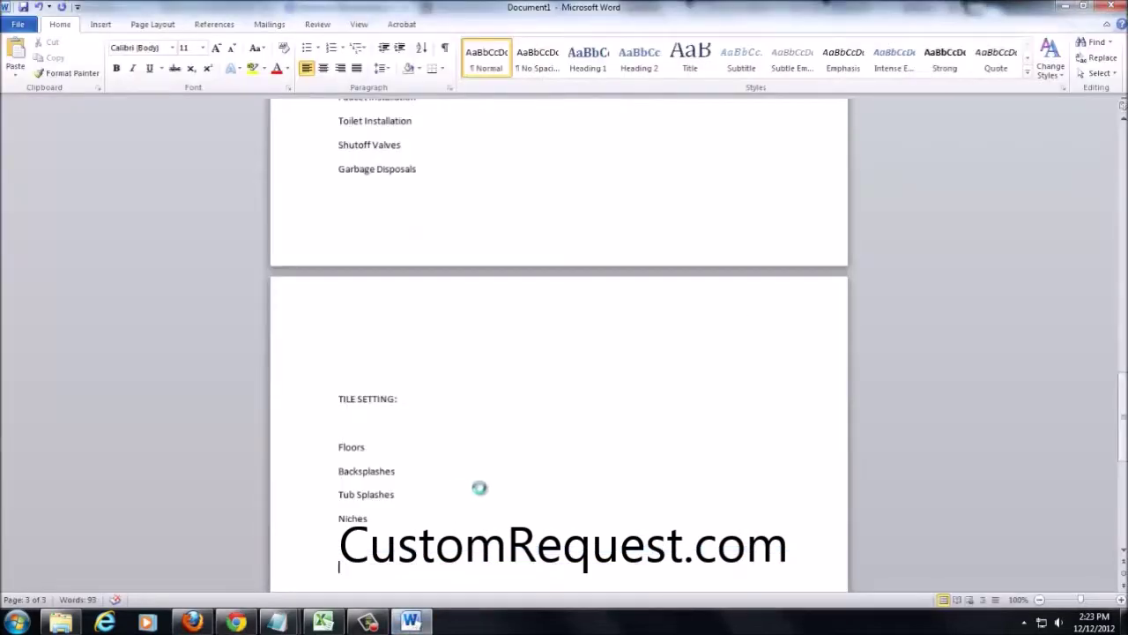
key("ctrl+v")
left_click(403, 372)
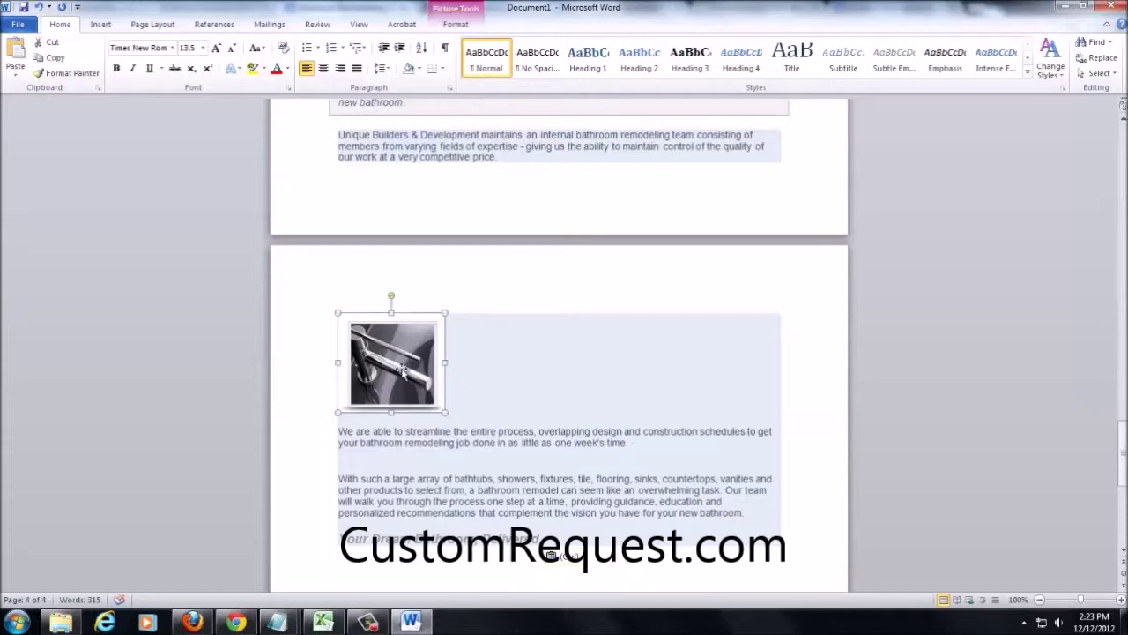
key("Delete")
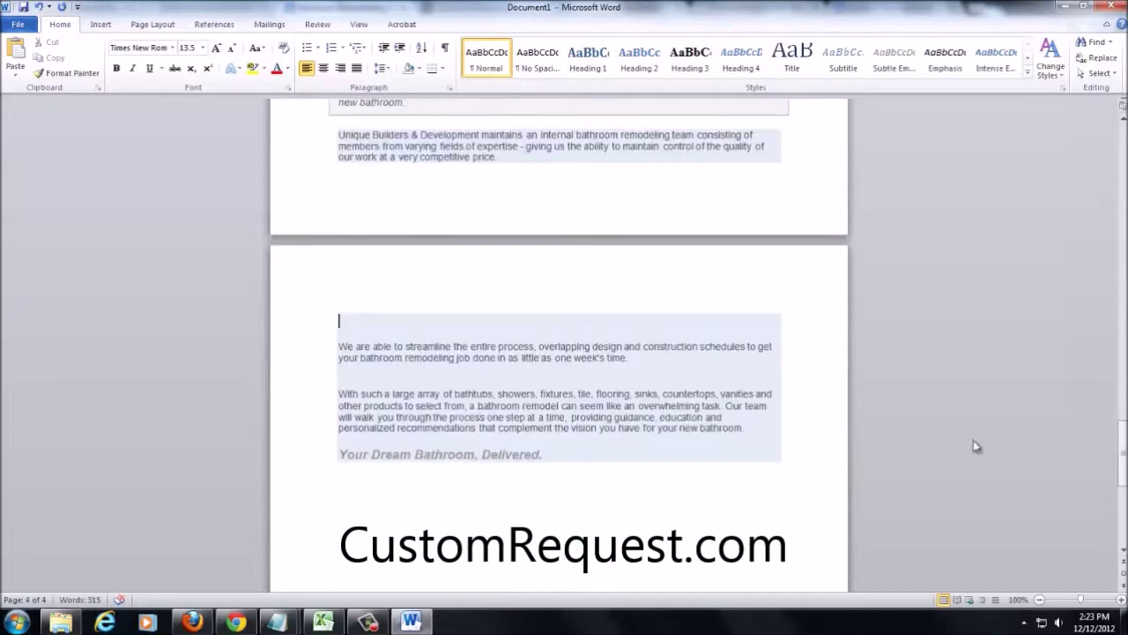
scroll(625, 327, "up", 8)
left_click(473, 351)
key("Delete")
left_click_drag(1122, 396, 1122, 258)
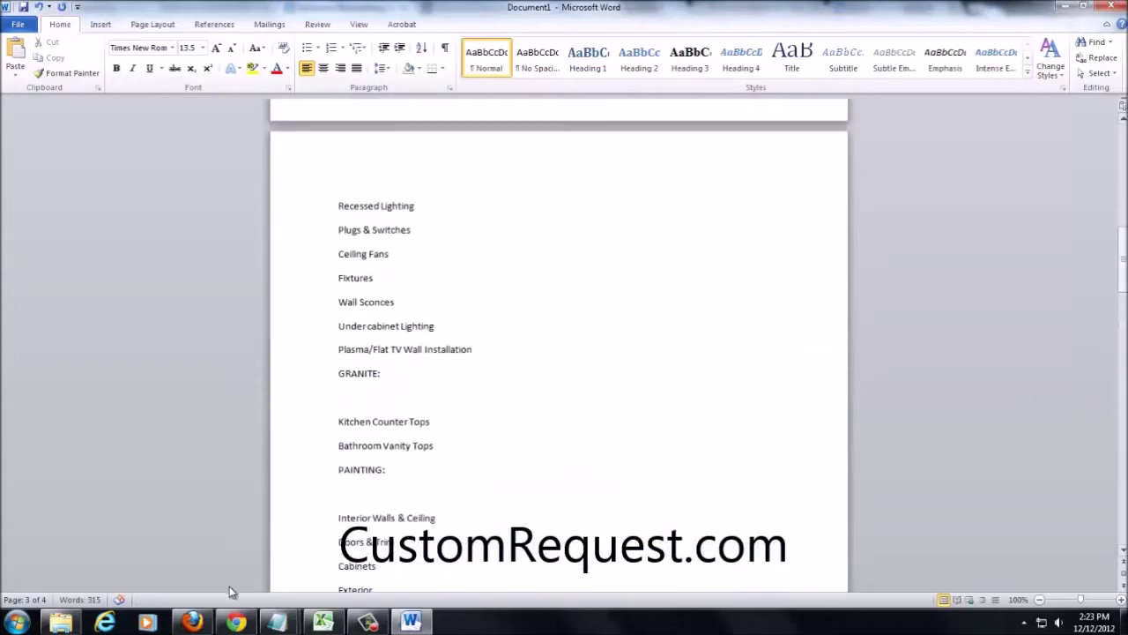
- Return to Chrome, look over the rest of the Unique Builders page, and follow its Bathroom Remodeling link
left_click(193, 622)
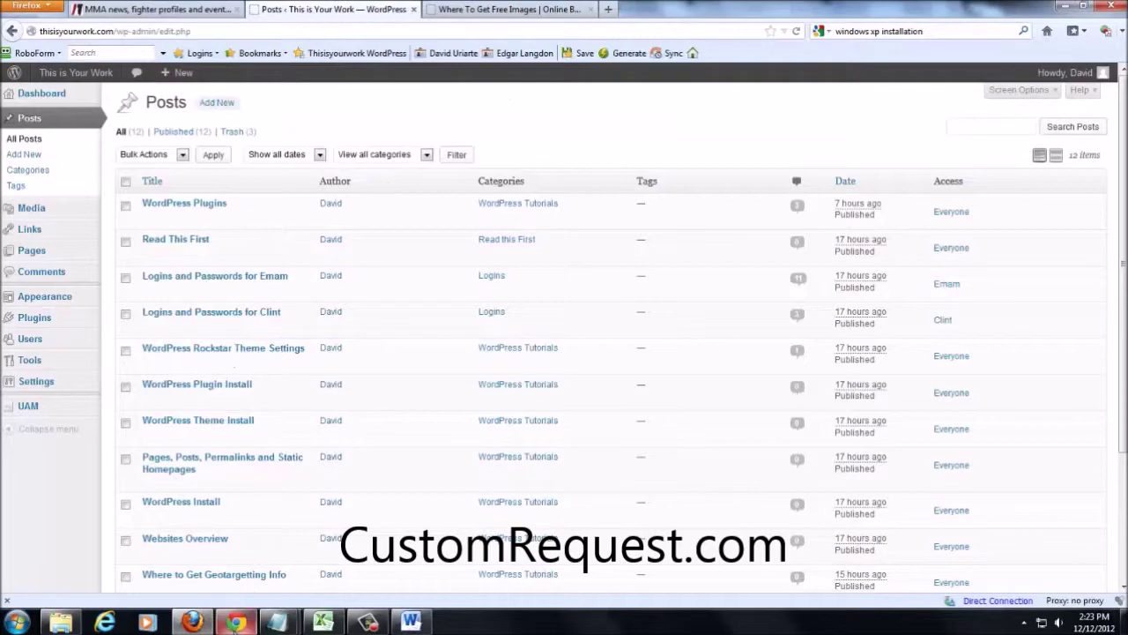
left_click(235, 622)
left_click(750, 435)
scroll(621, 286, "up", 3)
scroll(621, 286, "up", 3)
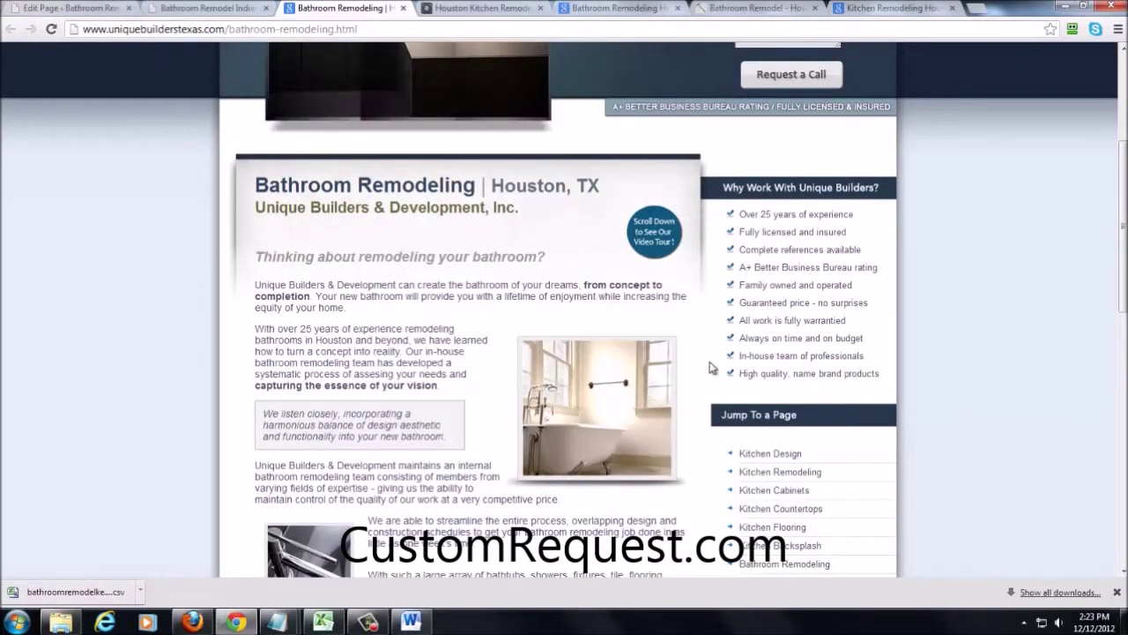
scroll(708, 373, "down", 2)
scroll(693, 459, "down", 3)
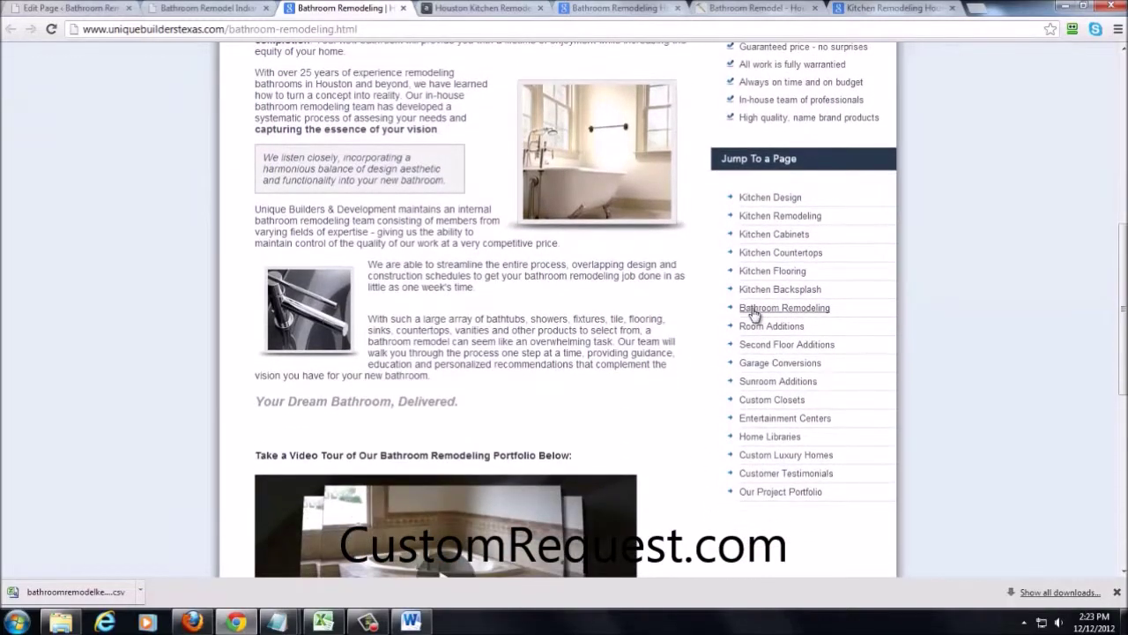
left_click(749, 308)
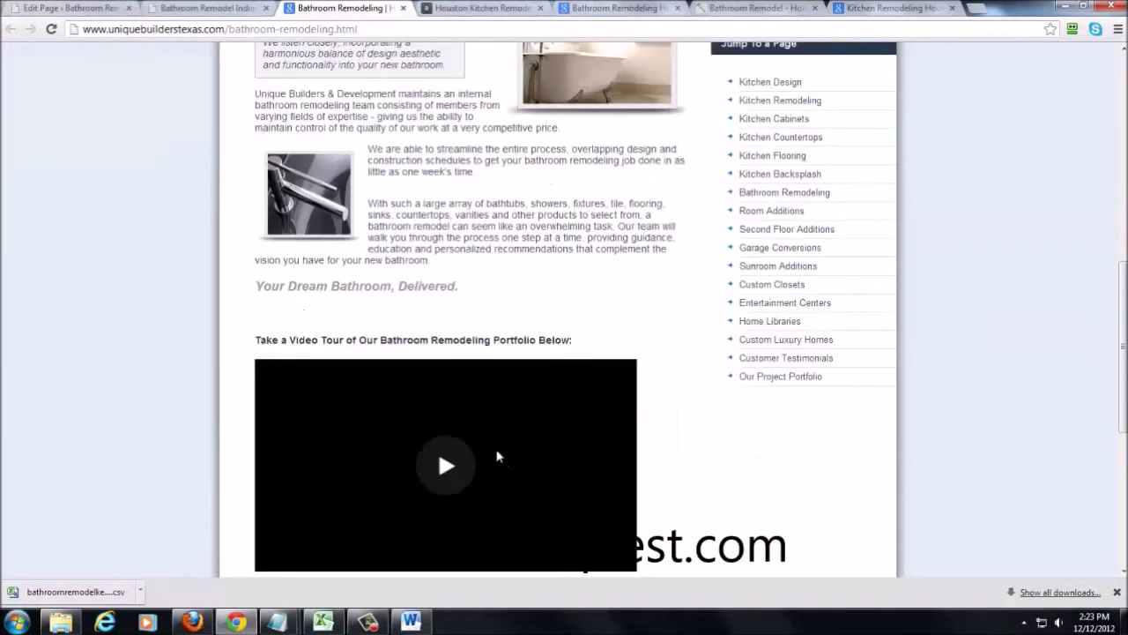
- Close the Unique Builders page and look over the sections of the iwantgranite.com home page
left_click(403, 8)
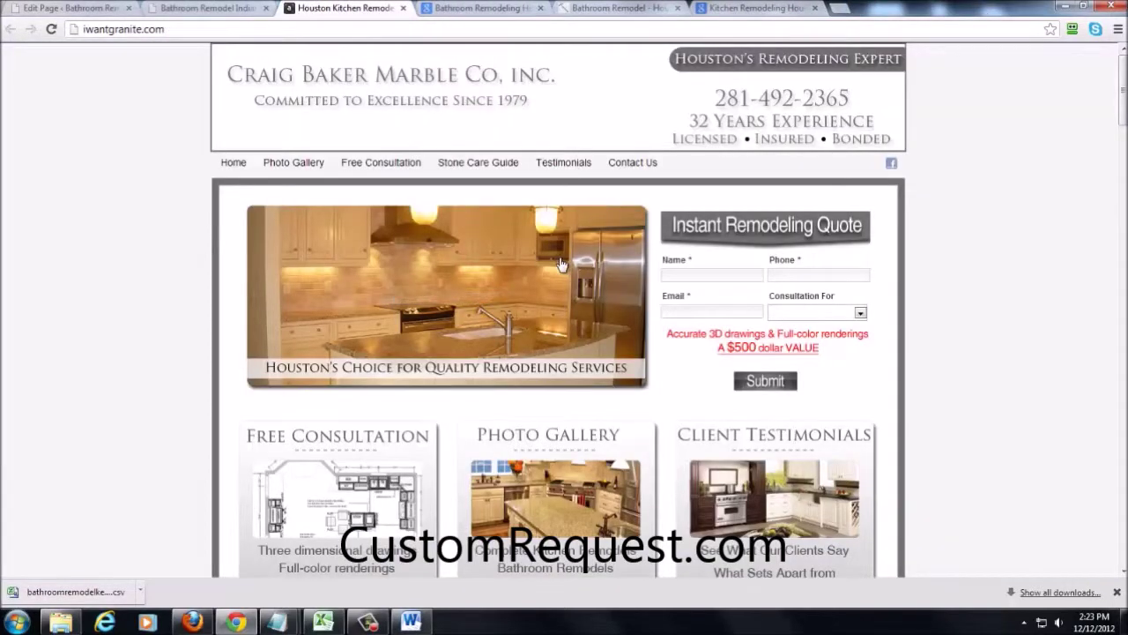
scroll(542, 264, "down", 1)
scroll(172, 289, "down", 2)
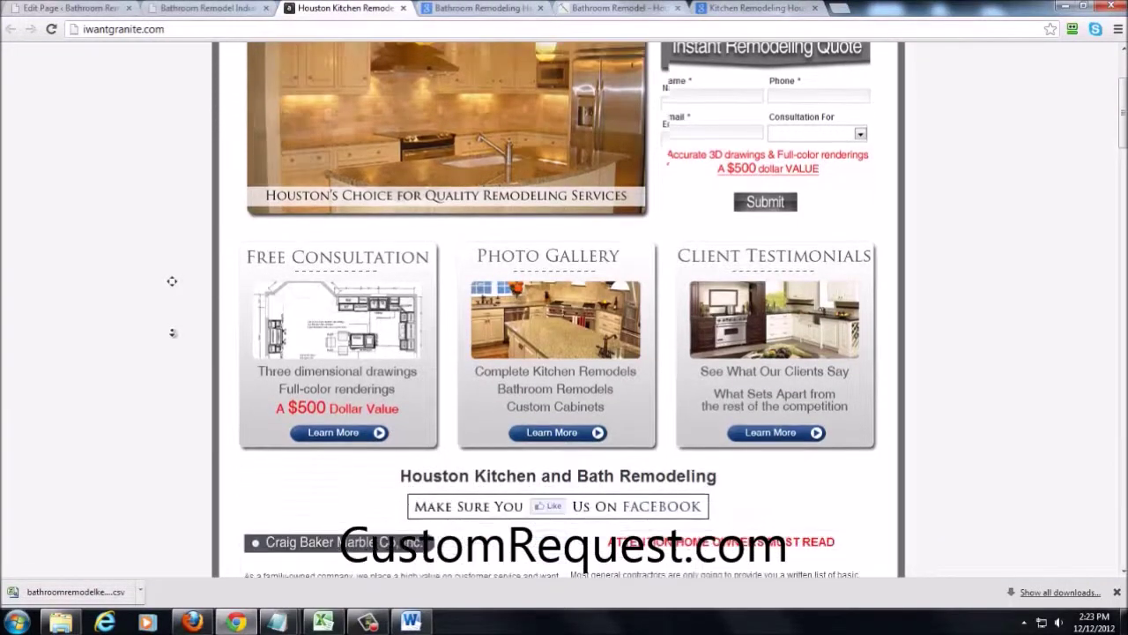
scroll(174, 336, "down", 3)
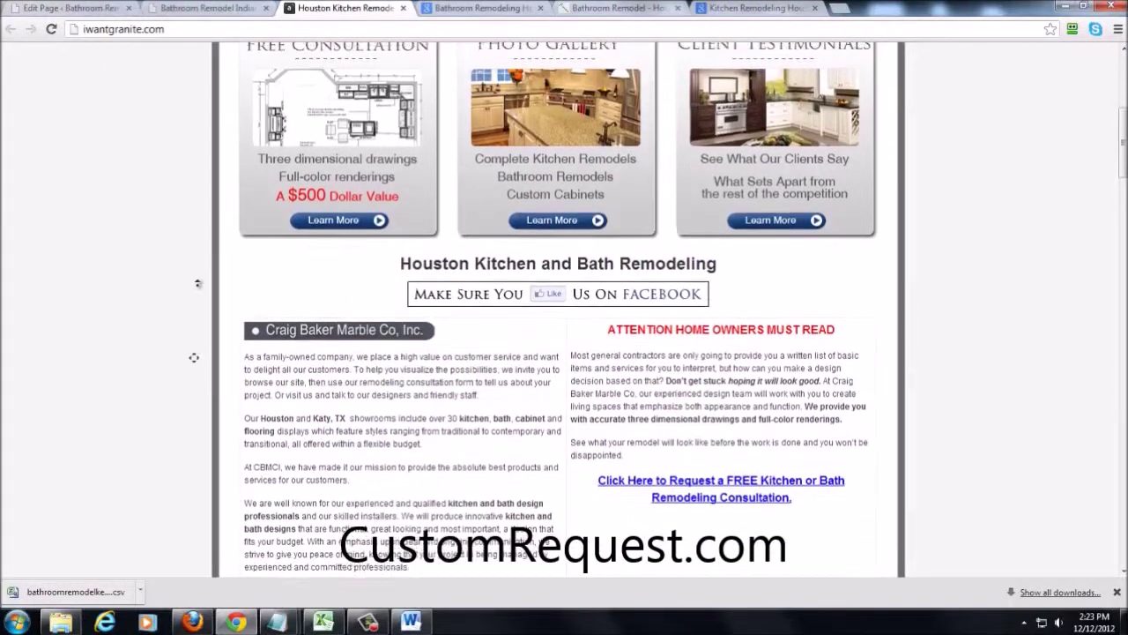
scroll(196, 364, "up", 2)
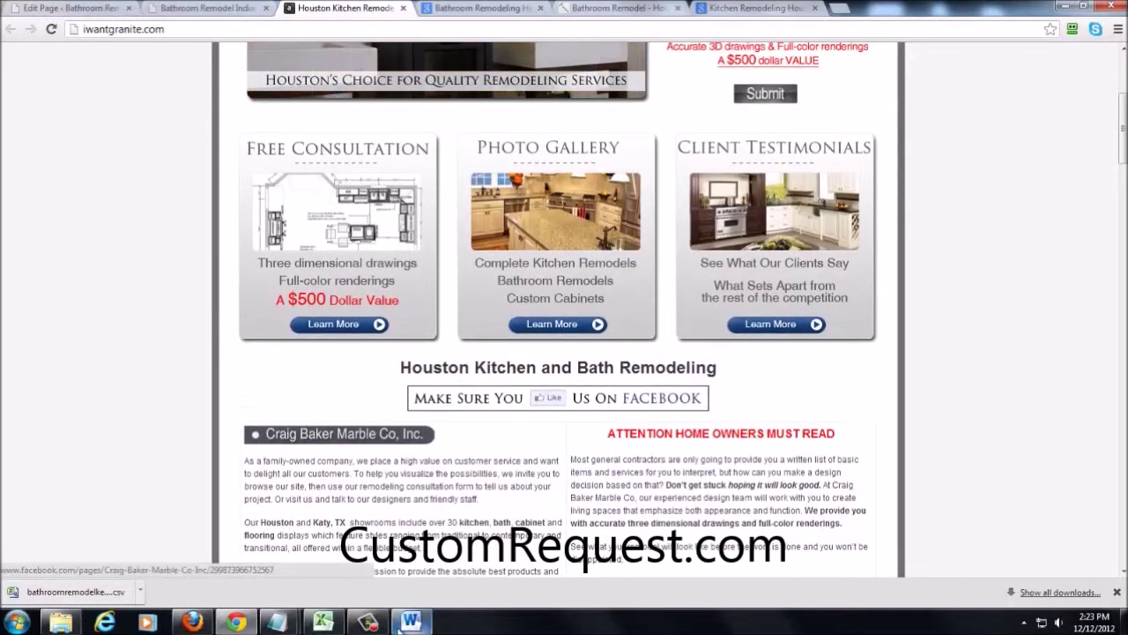
- In Word, add the line "Free consultation" beneath the granite countertops line on the first page
left_click(410, 622)
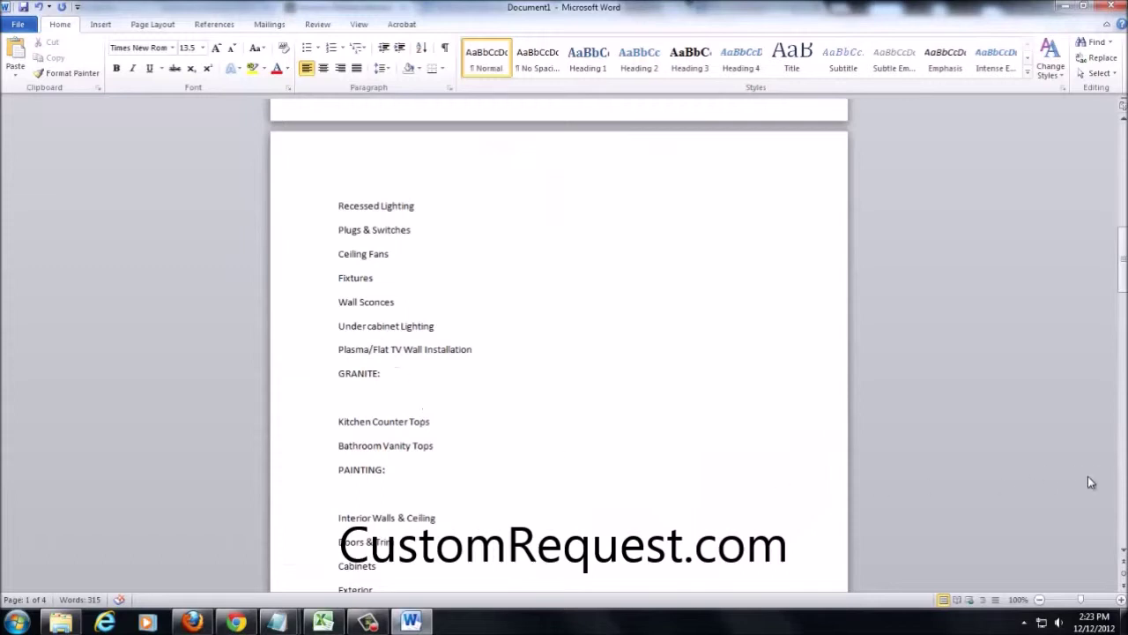
left_click_drag(1123, 251, 1123, 132)
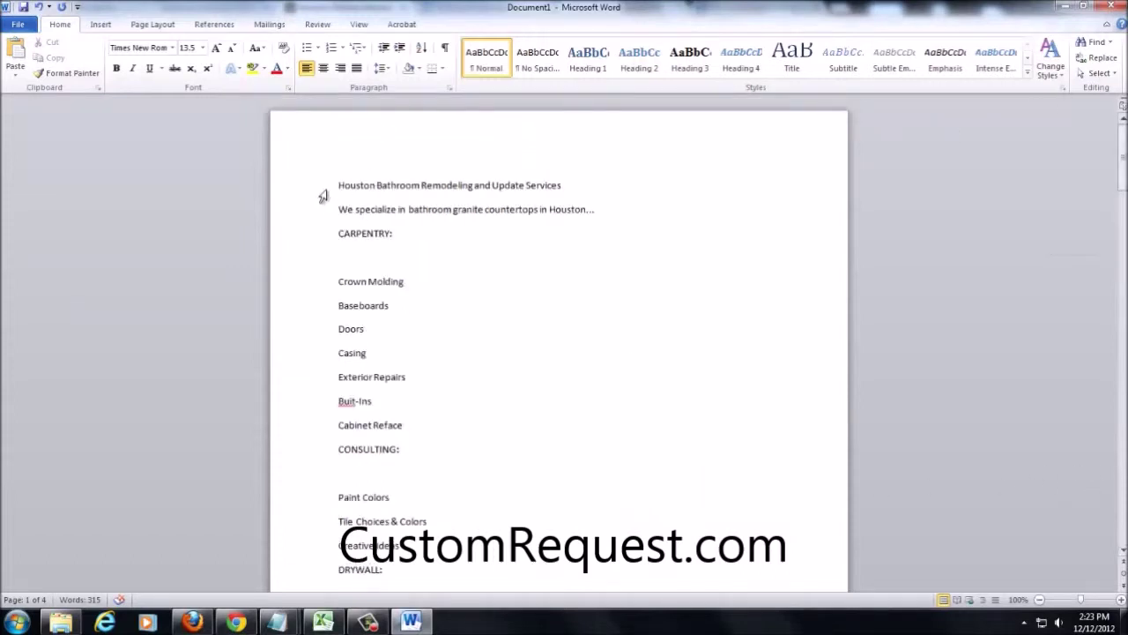
left_click(625, 209)
key("Return")
type("Free consultation")
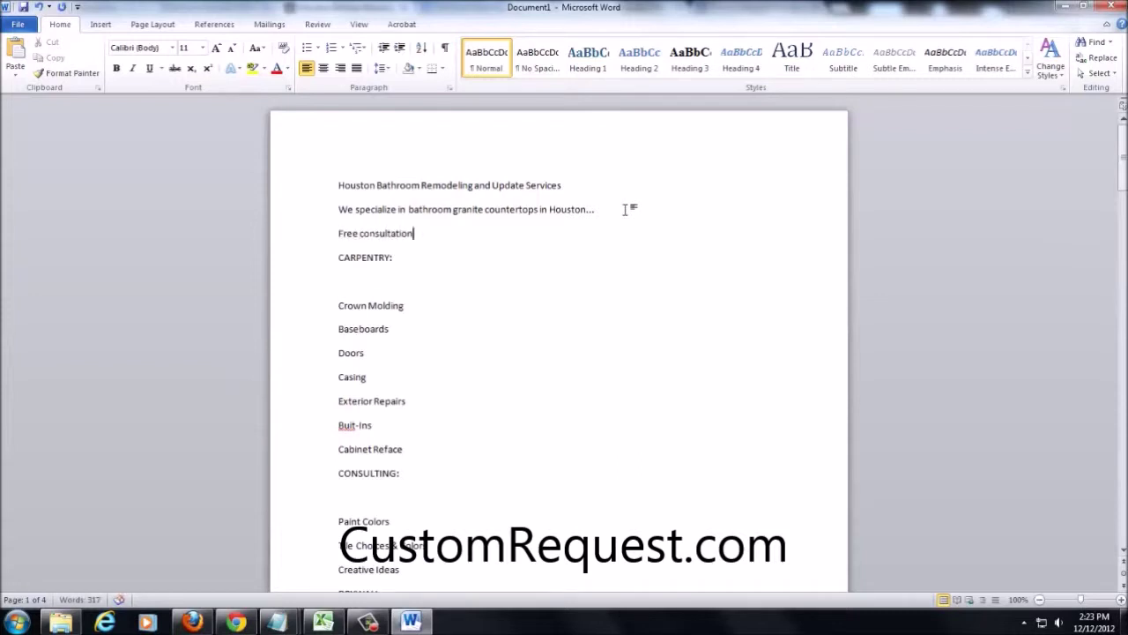
scroll(489, 300, "down", 1)
- Back in Chrome, copy the iwantgranite.com paragraph from "As a family-owned company" through "tell us about your project."
left_click(236, 622)
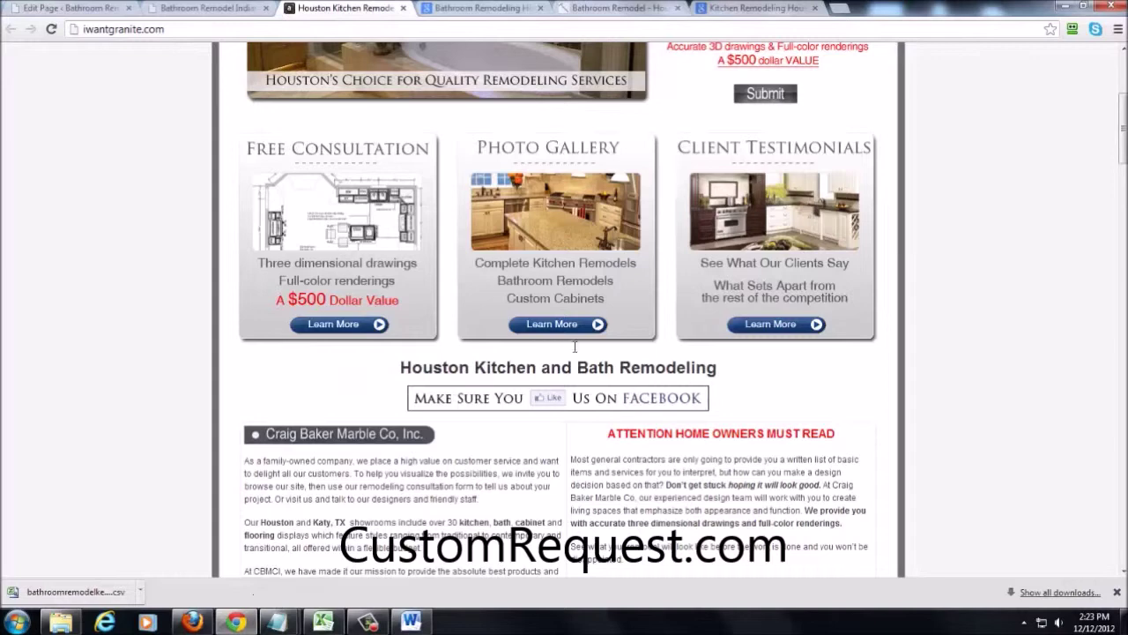
scroll(553, 370, "down", 8)
scroll(626, 419, "up", 3)
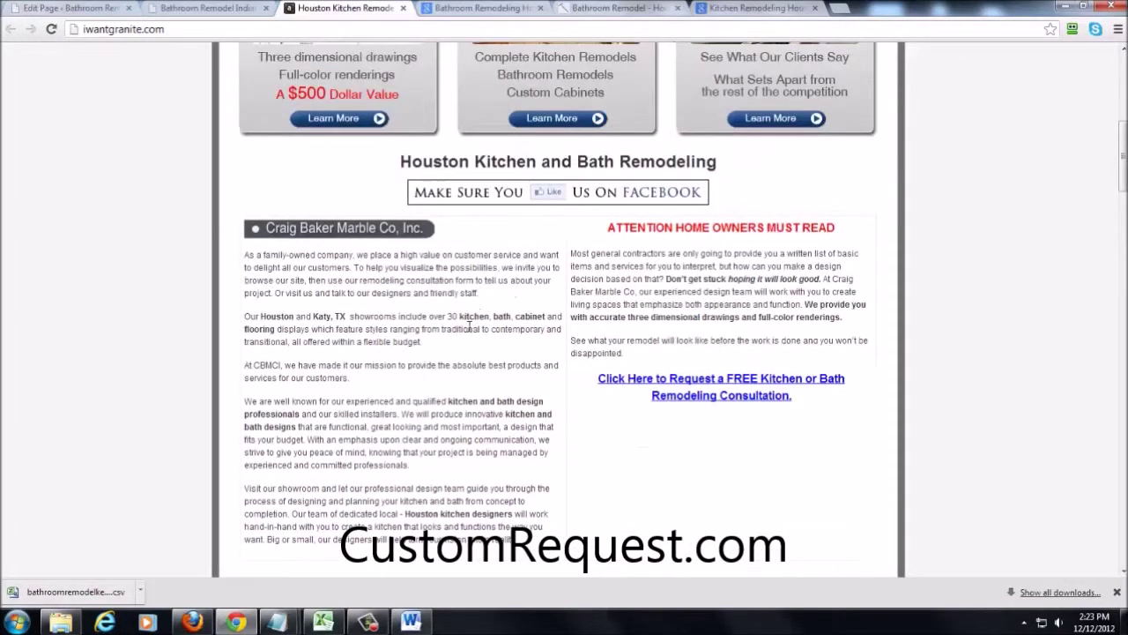
left_click_drag(245, 261, 289, 294)
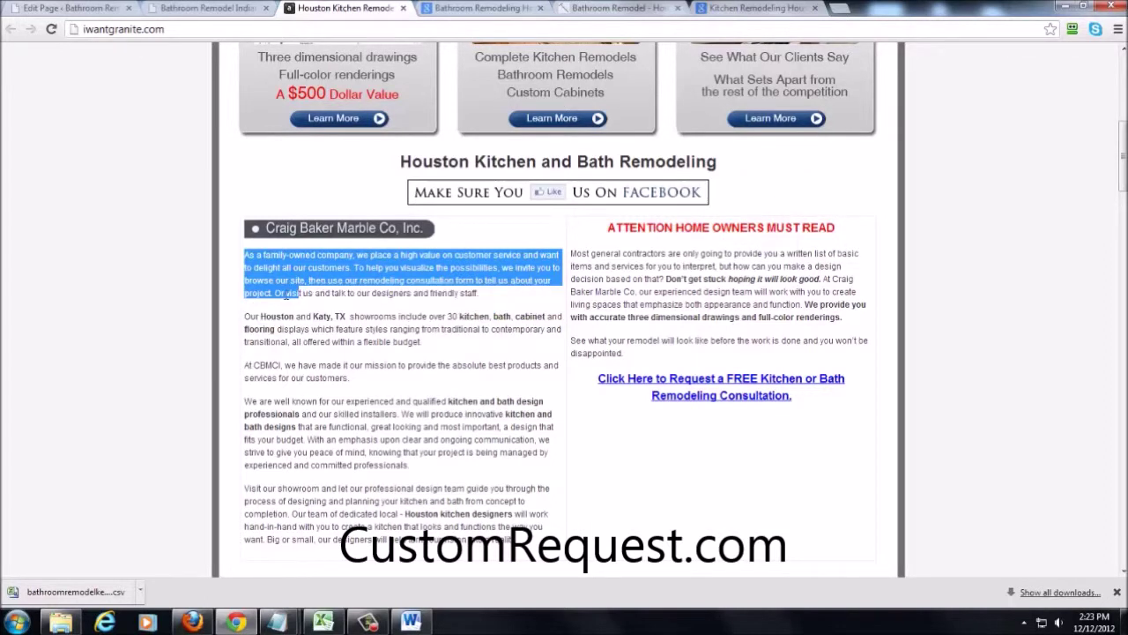
right_click(276, 295)
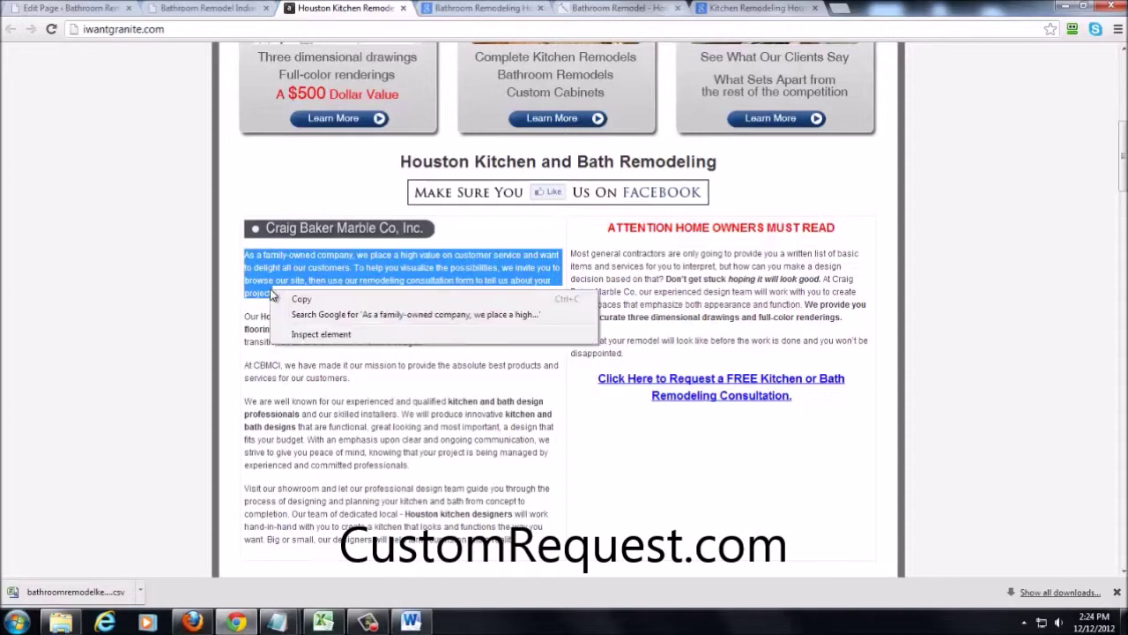
left_click(290, 300)
- In Word, paste the copied family-owned company paragraph on a new line beneath "Free consultation"
left_click(410, 622)
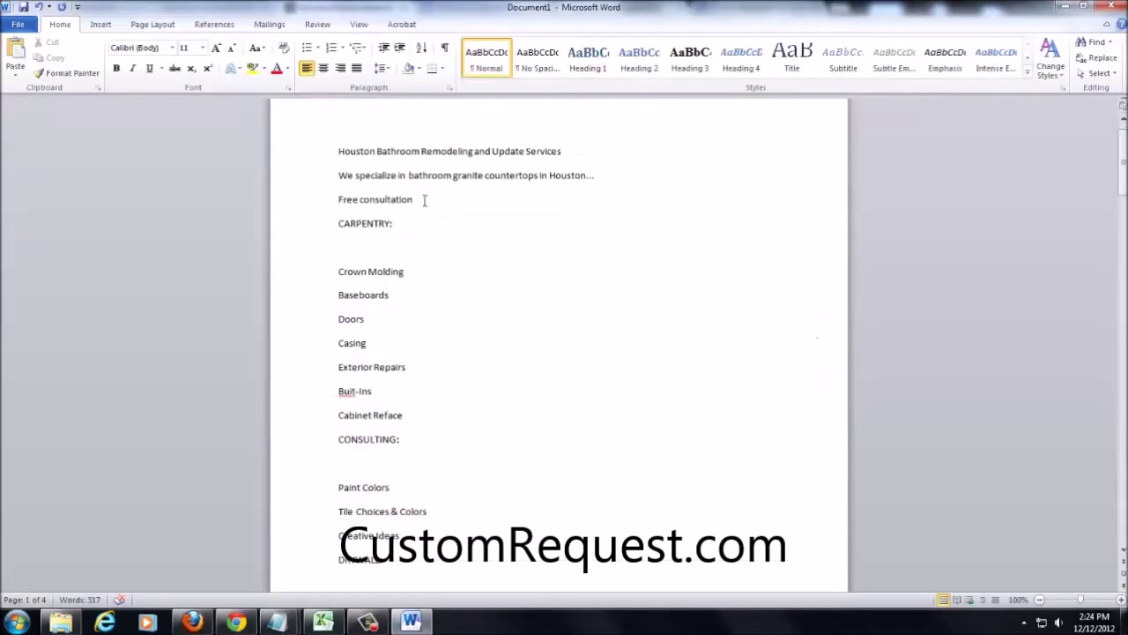
key("Return")
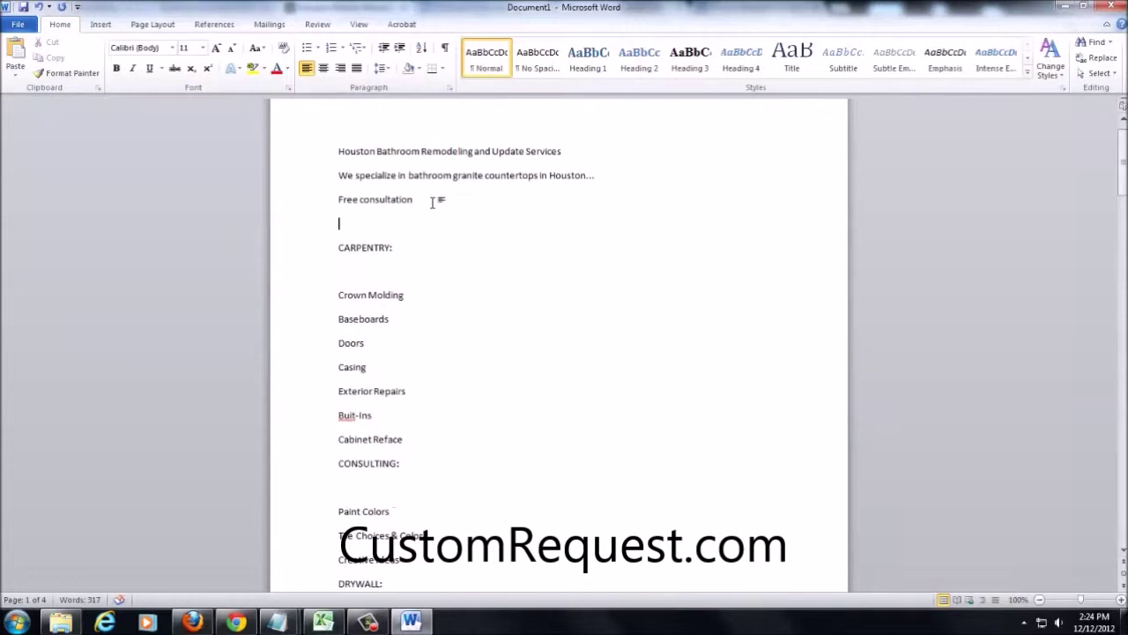
key("ctrl+v")
- Back in Chrome, read the rest of the iwantgranite.com home page, including its Article of the Week sections on kitchen and bath remodeling
left_click(236, 621)
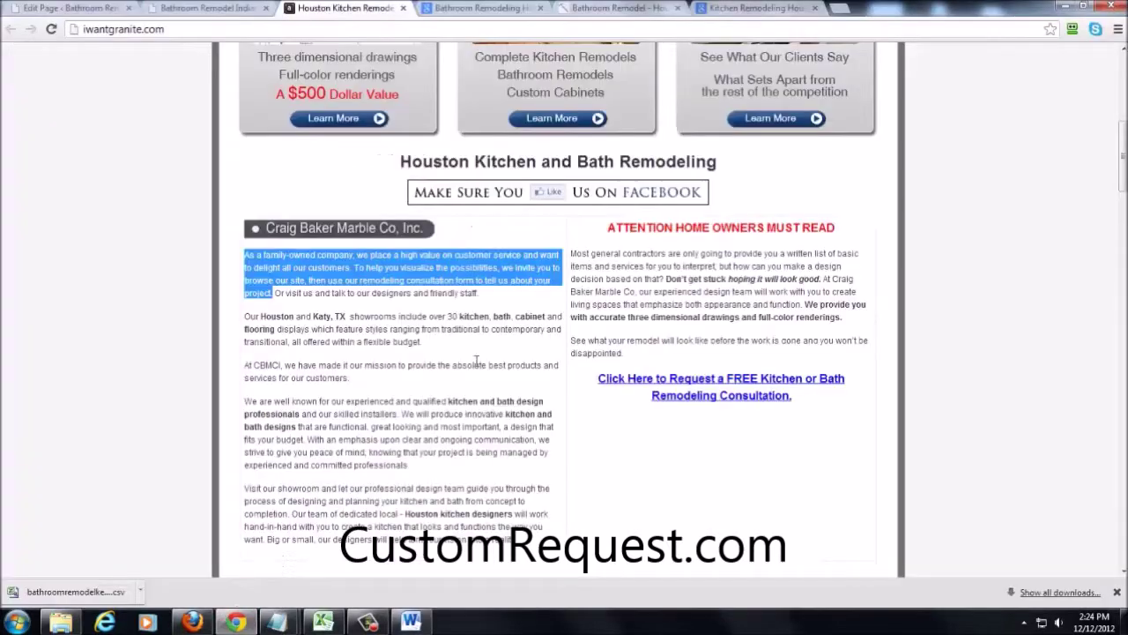
left_click_drag(573, 254, 638, 256)
left_click(719, 281)
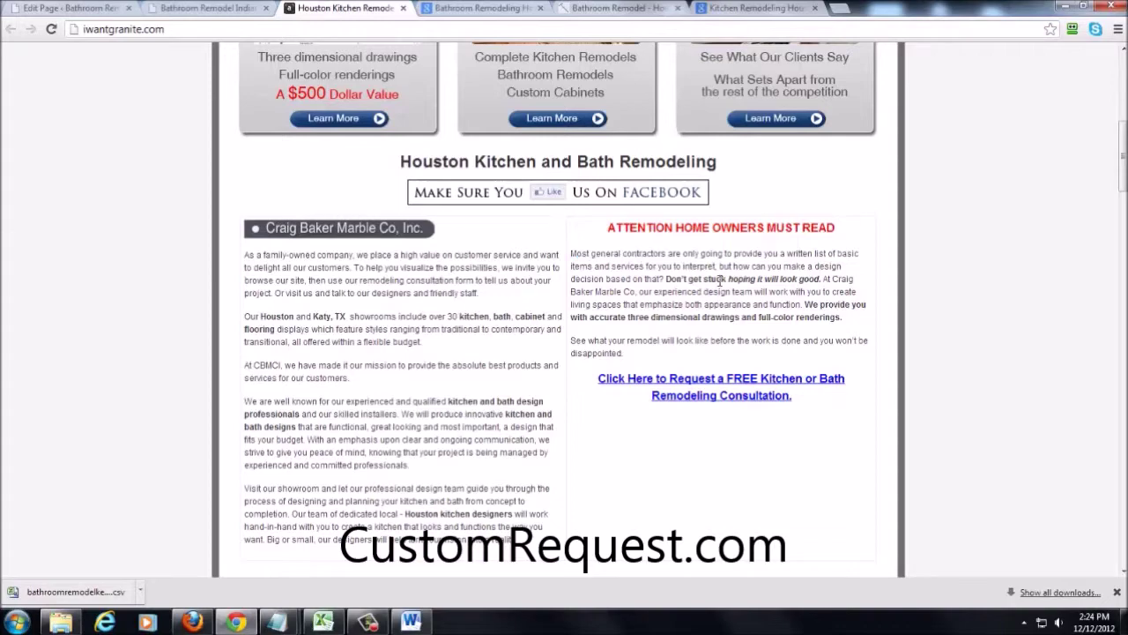
scroll(623, 284, "down", 3)
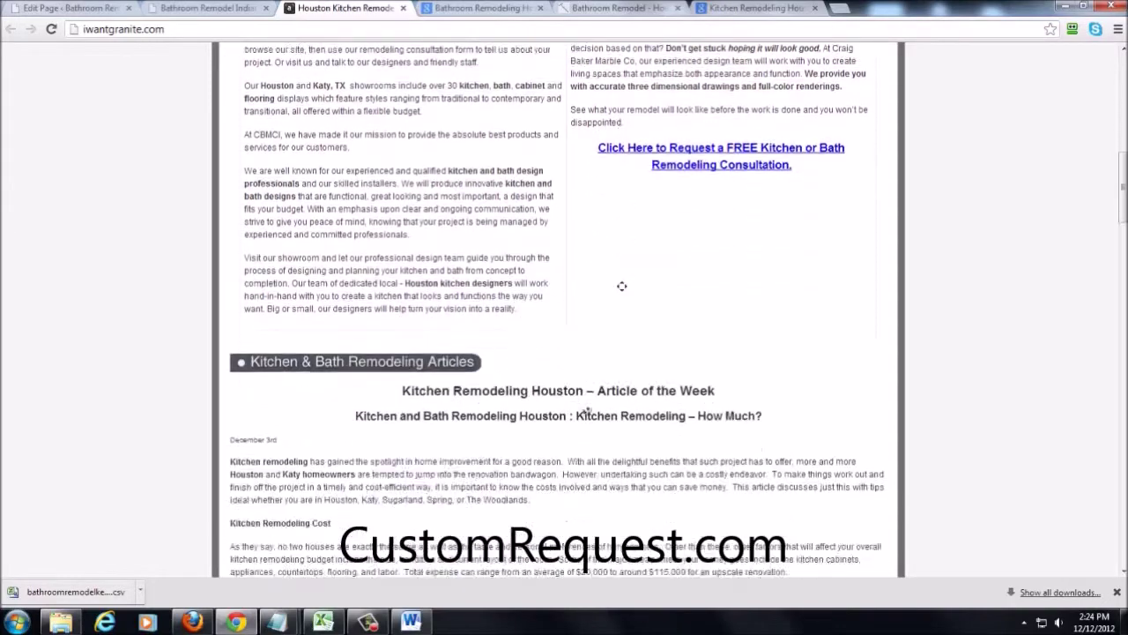
scroll(591, 410, "down", 5)
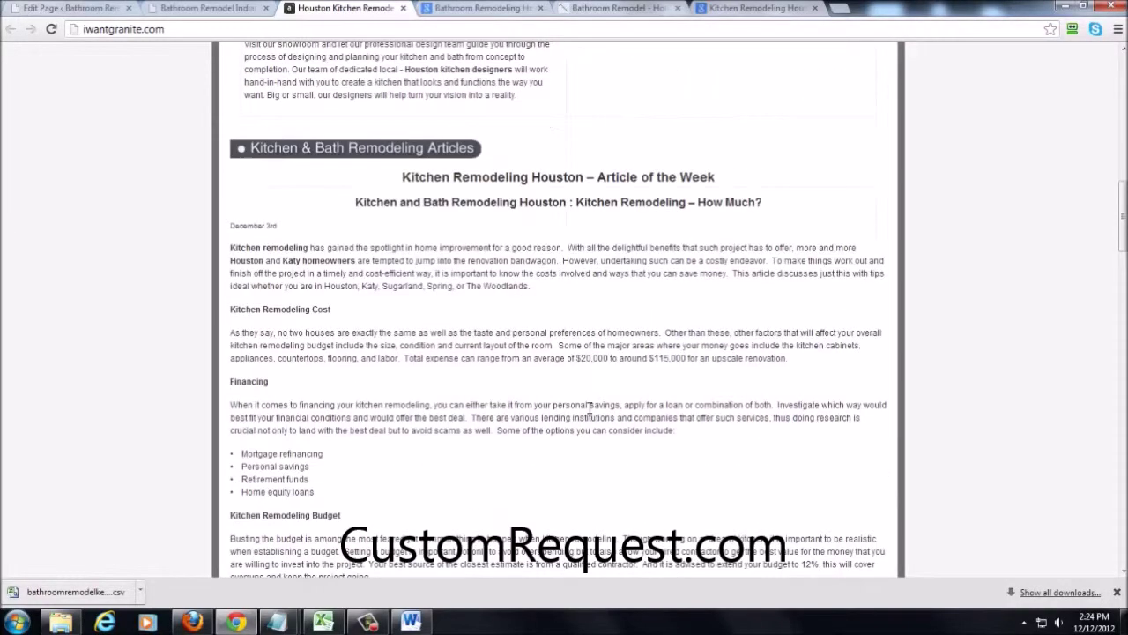
scroll(589, 407, "down", 5)
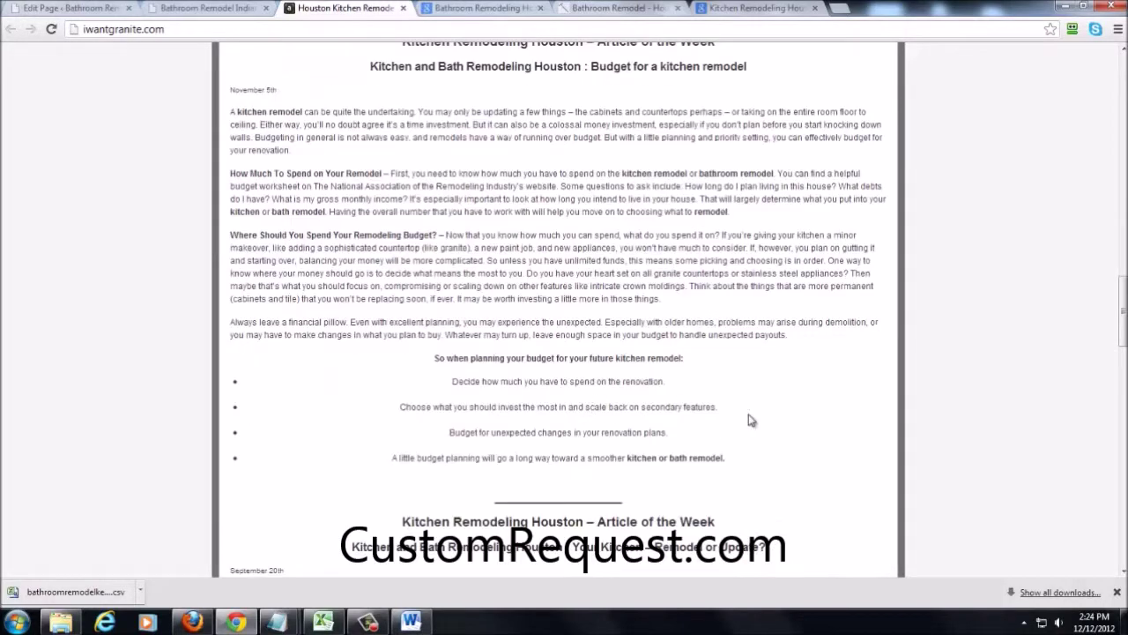
scroll(859, 381, "down", 1)
scroll(851, 428, "up", 1)
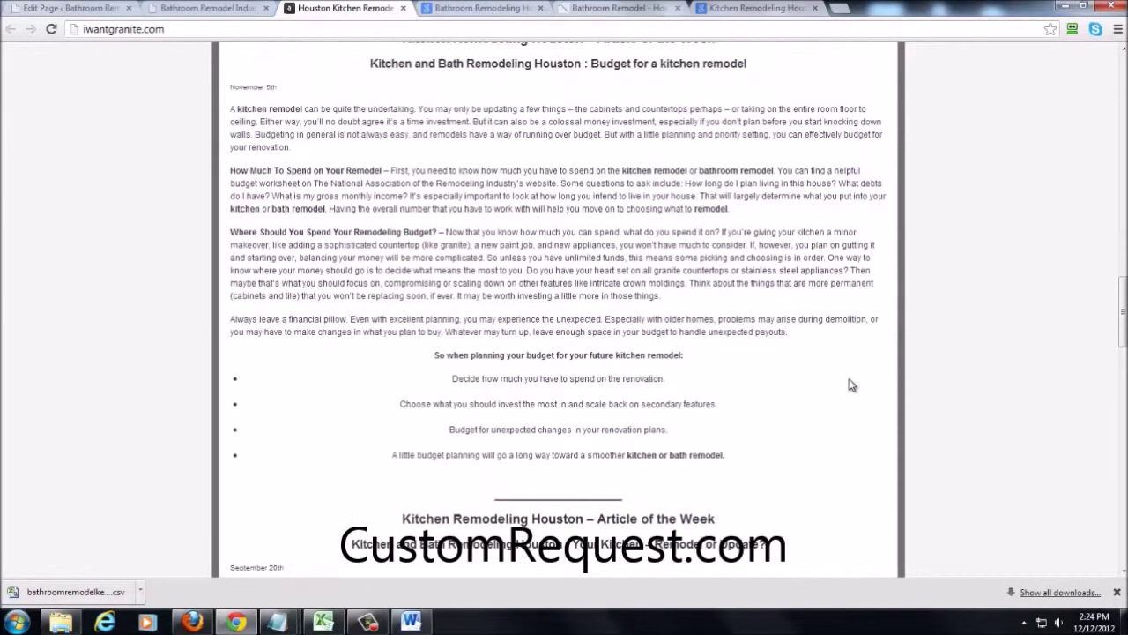
scroll(353, 277, "down", 5)
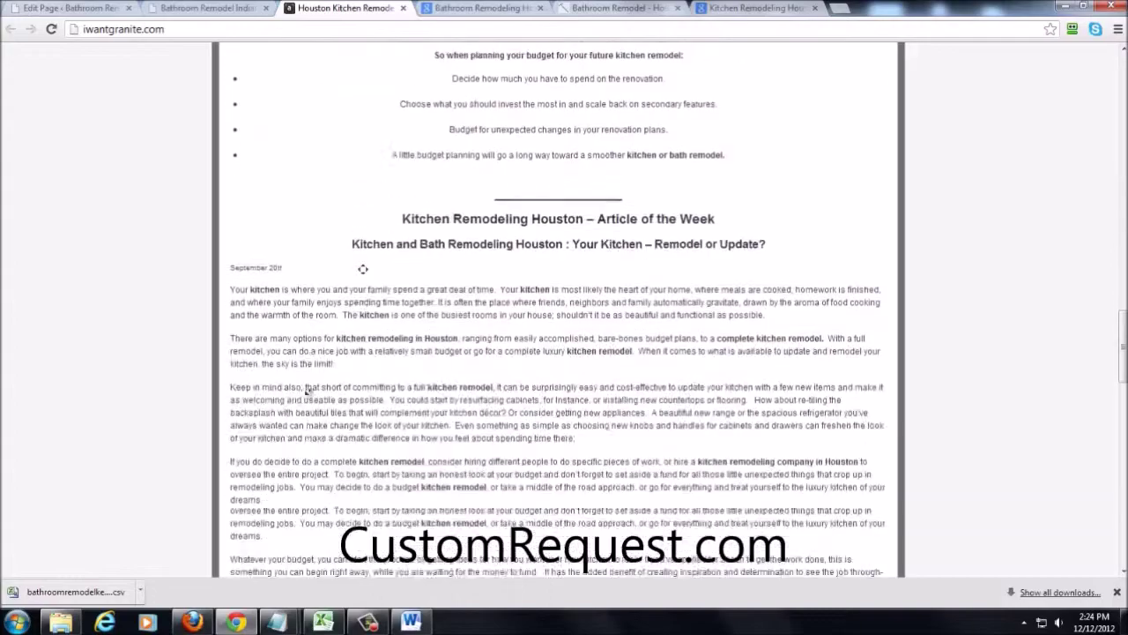
scroll(353, 329, "down", 18)
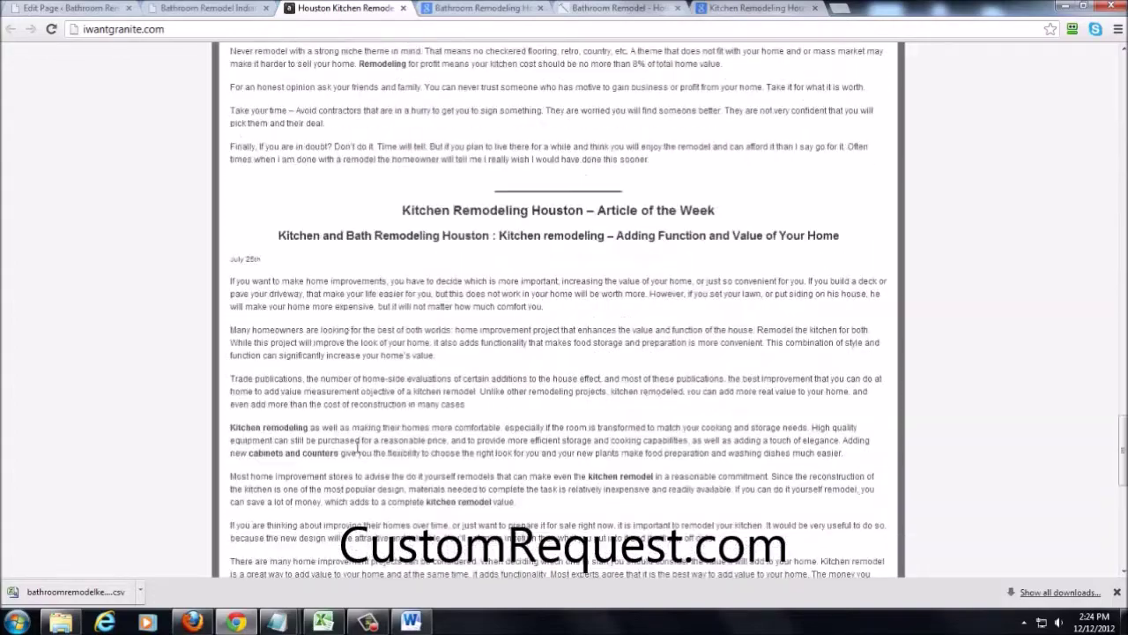
scroll(398, 378, "down", 3)
scroll(414, 441, "up", 20)
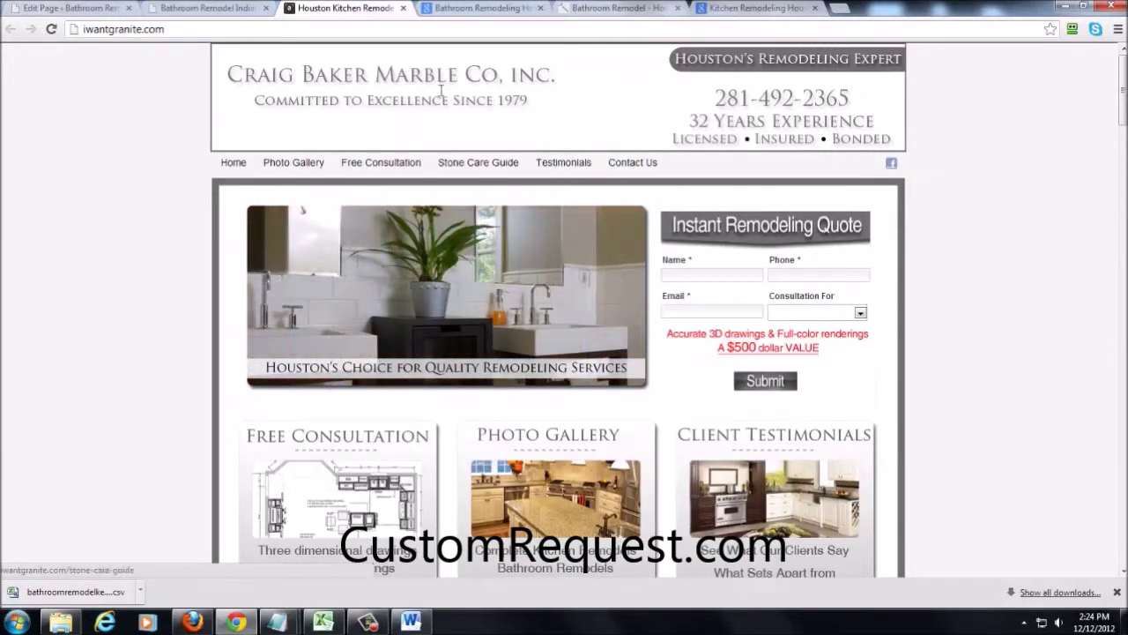
- Close the iwantgranite.com page and look over the text, photos and service lists on the Fiesta Construction bathroom remodeling page
left_click(403, 8)
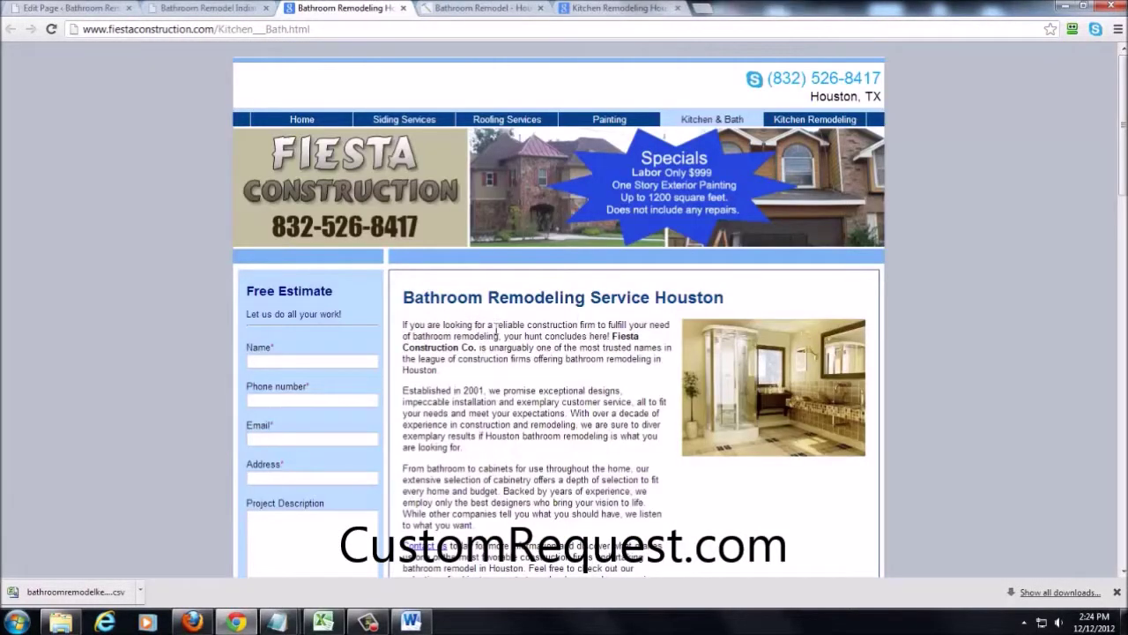
scroll(503, 335, "down", 1)
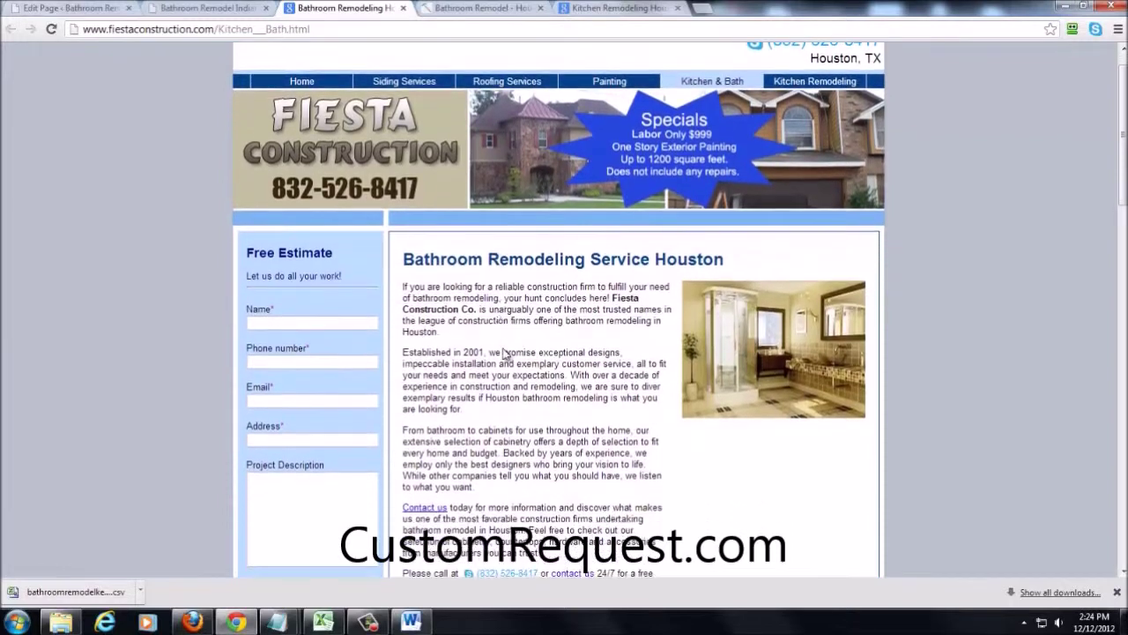
left_click_drag(399, 290, 560, 491)
scroll(553, 456, "down", 10)
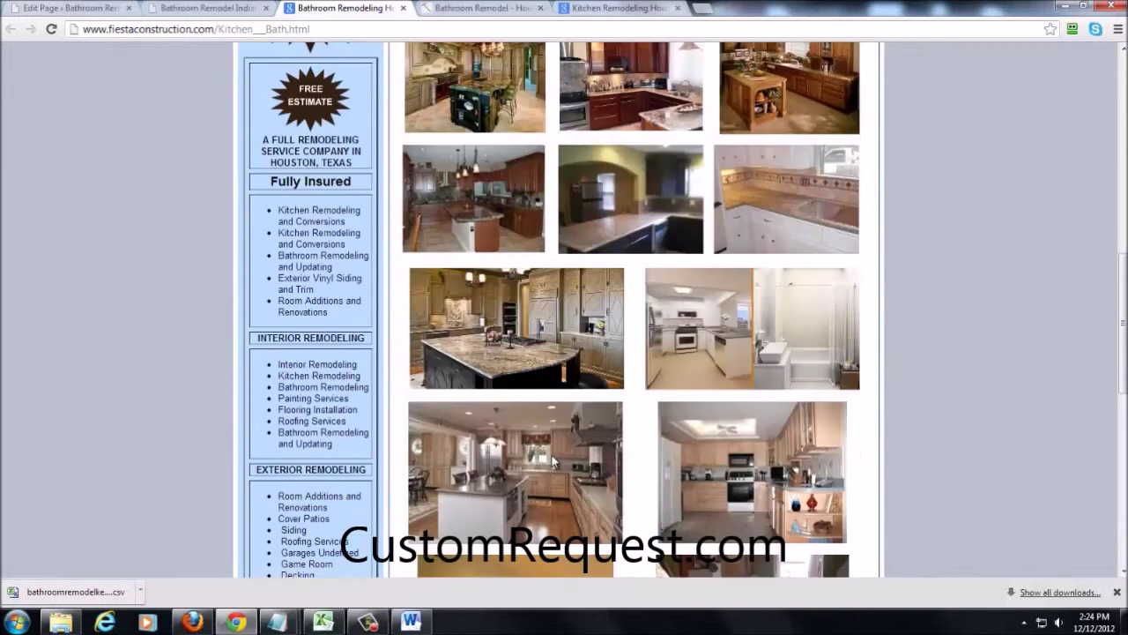
mouse_move(1118, 359)
left_mouse_down()
mouse_move(1119, 486)
mouse_move(1121, 348)
mouse_move(1125, 380)
left_mouse_up()
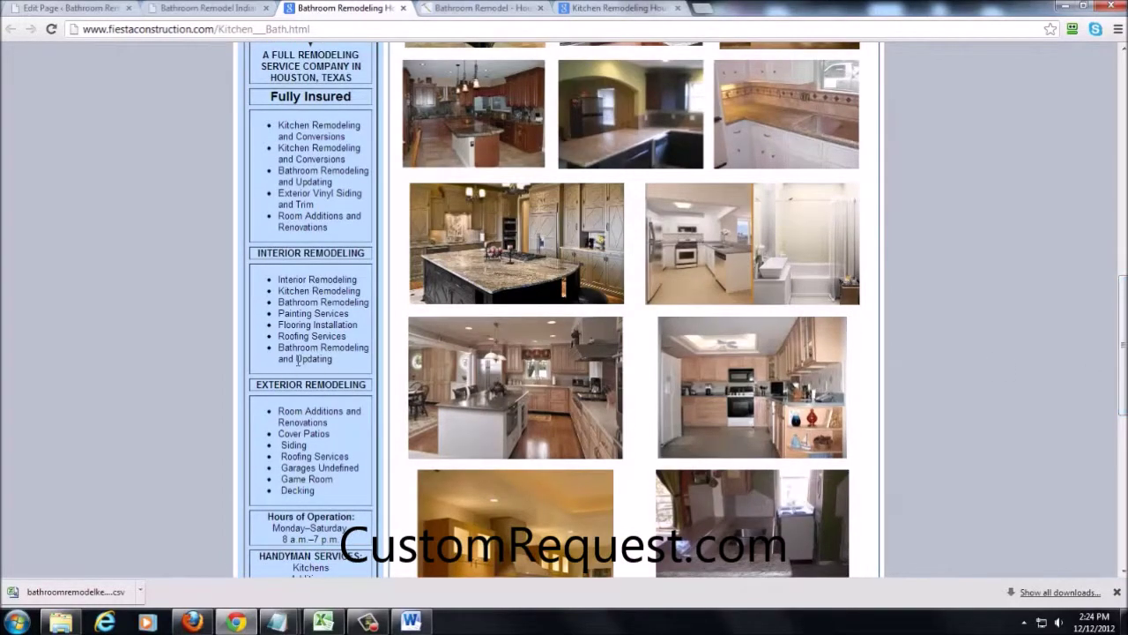
left_click_drag(299, 359, 332, 359)
left_click(332, 358)
left_click_drag(1122, 345, 1122, 159)
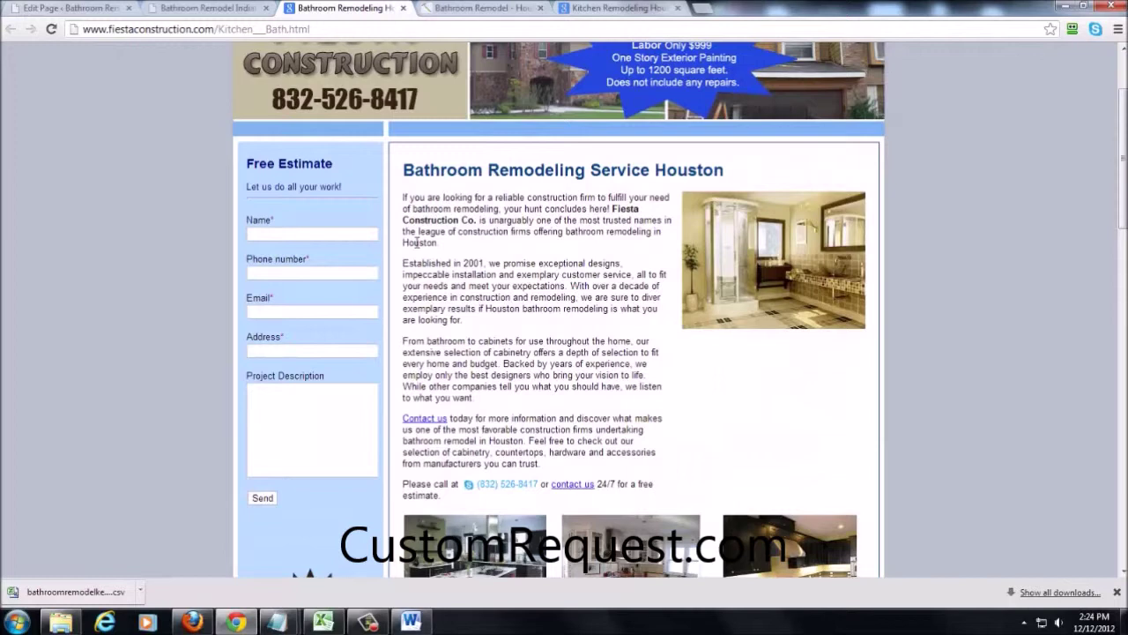
- Copy Fiesta Construction's opening paragraph, "If you are looking for a reliable construction firm", and paste it in Word below the family-owned company paragraph
left_click_drag(402, 203, 543, 249)
right_click(511, 222)
left_click(532, 233)
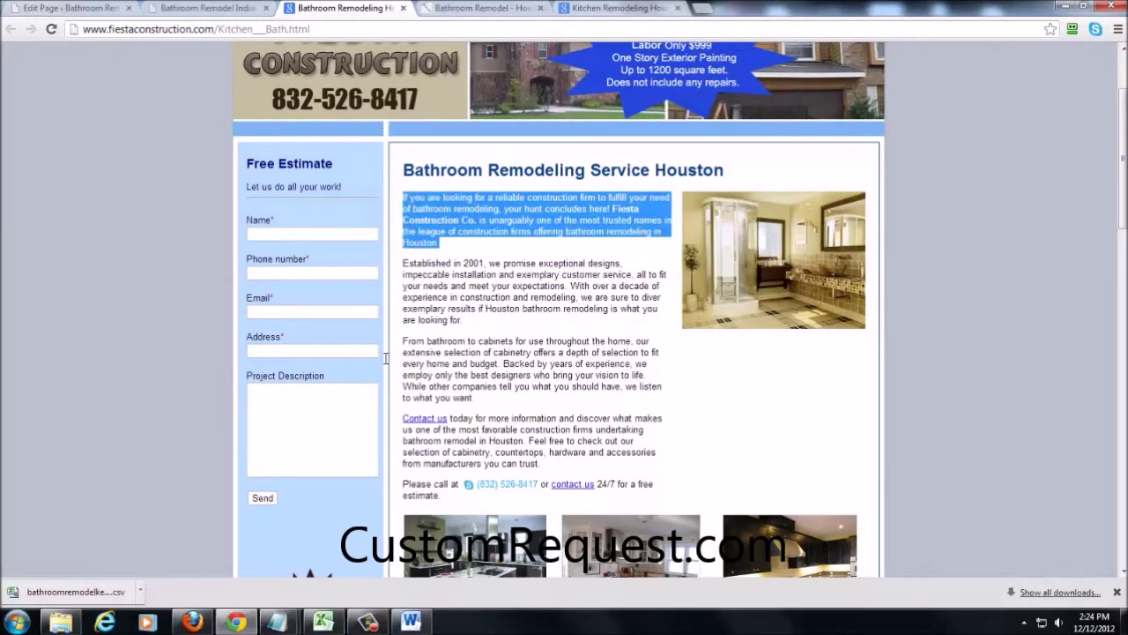
left_click(411, 622)
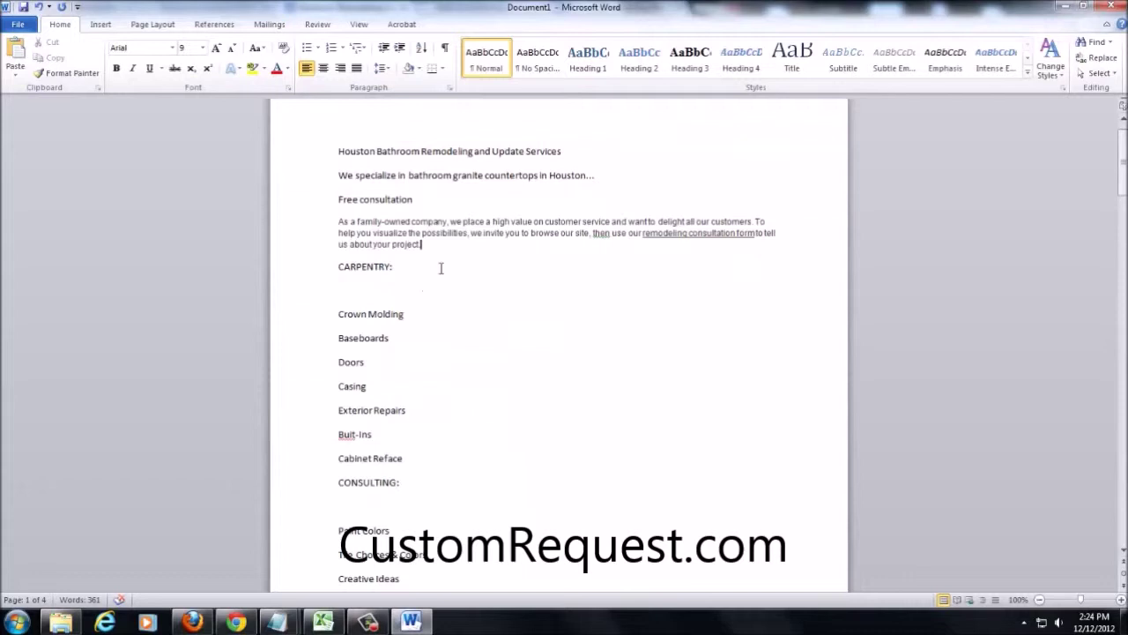
key("Return")
key("ctrl+v")
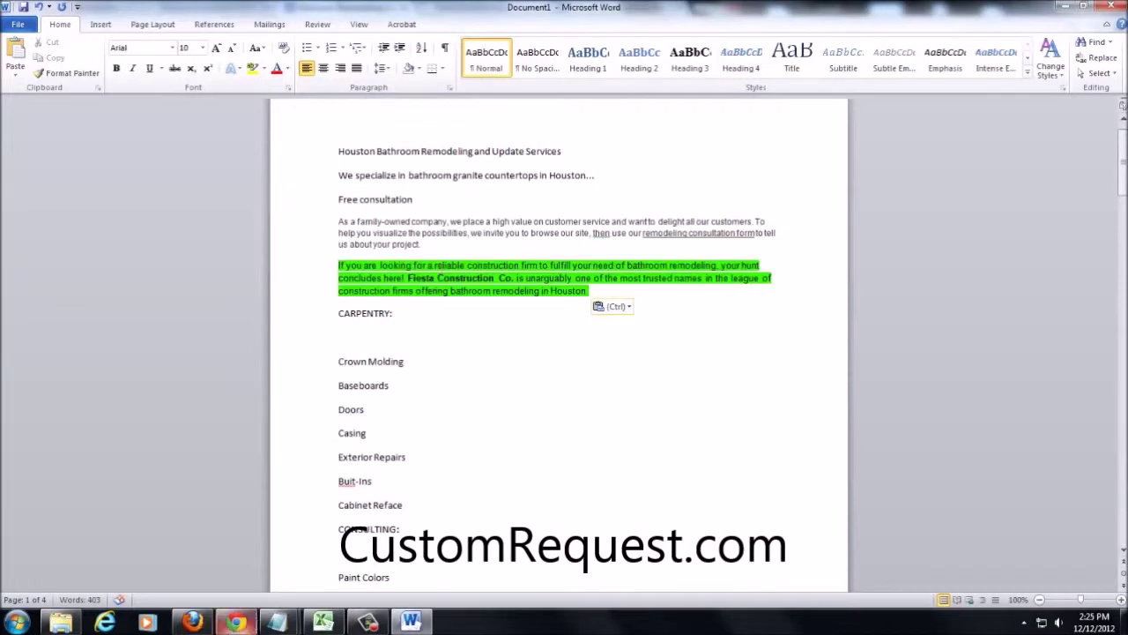
- Return to Chrome and close the Fiesta Construction page to view the Millbrook-Construction Bathroom Remodel text
left_click(250, 625)
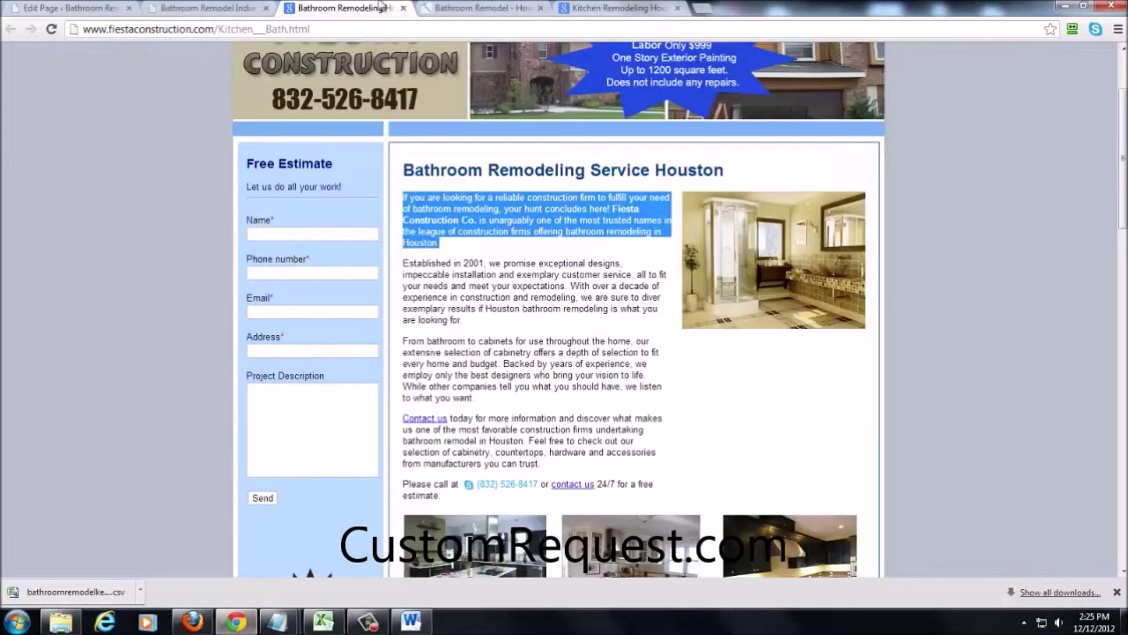
left_click(403, 8)
scroll(467, 300, "down", 1)
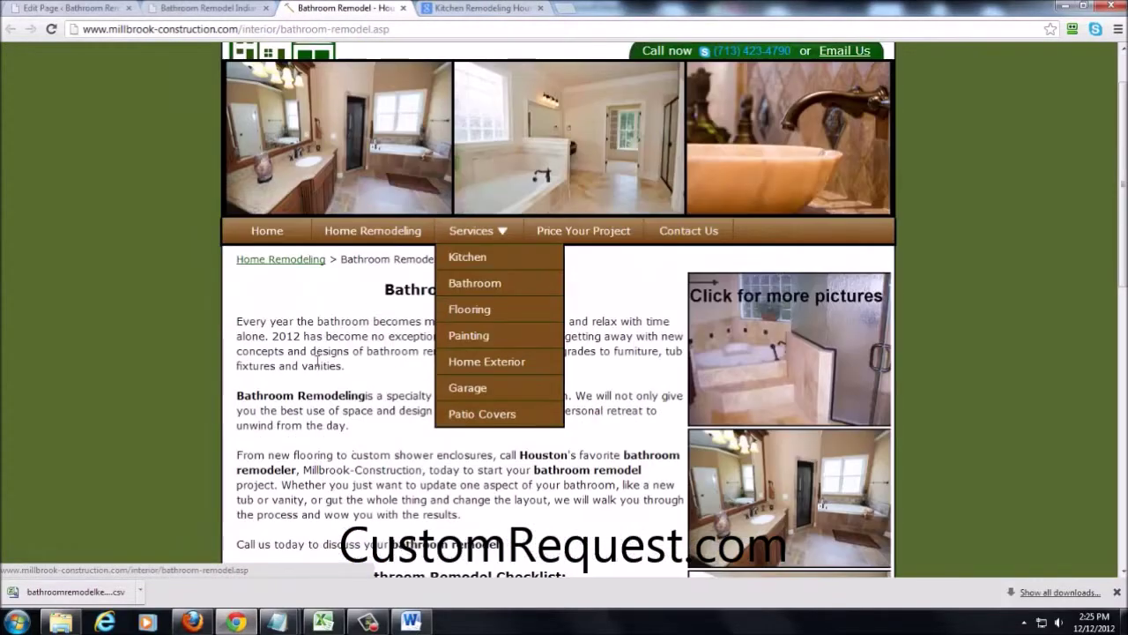
scroll(323, 385, "down", 1)
- Try to copy paragraphs of the Millbrook-Construction Bathroom Remodel page, dismissing each page alert
right_click(285, 314)
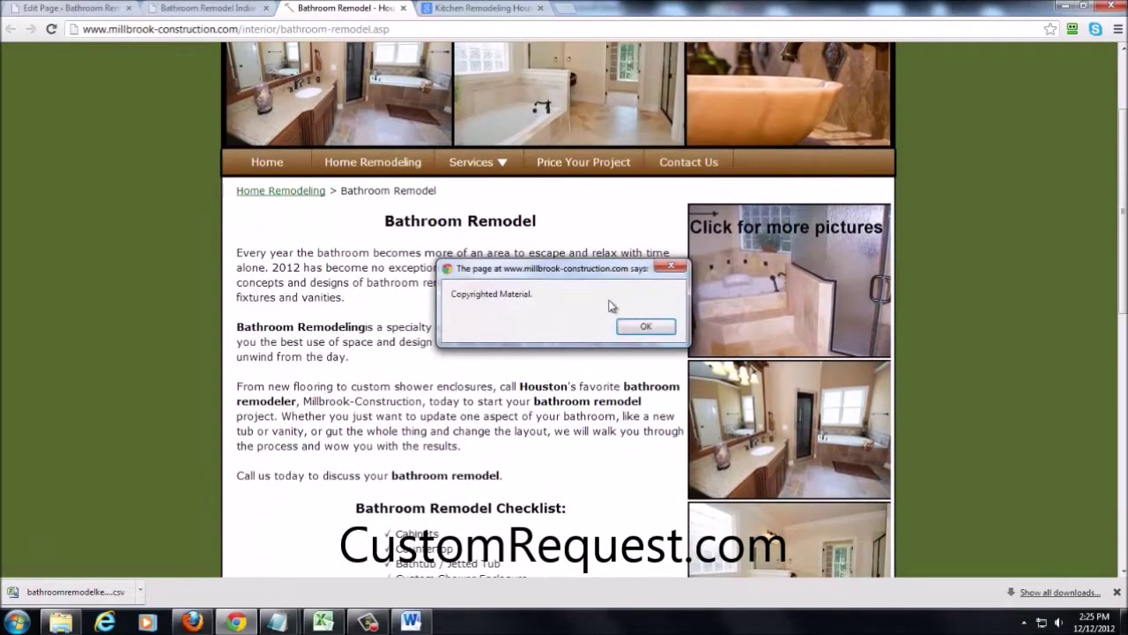
left_click(642, 325)
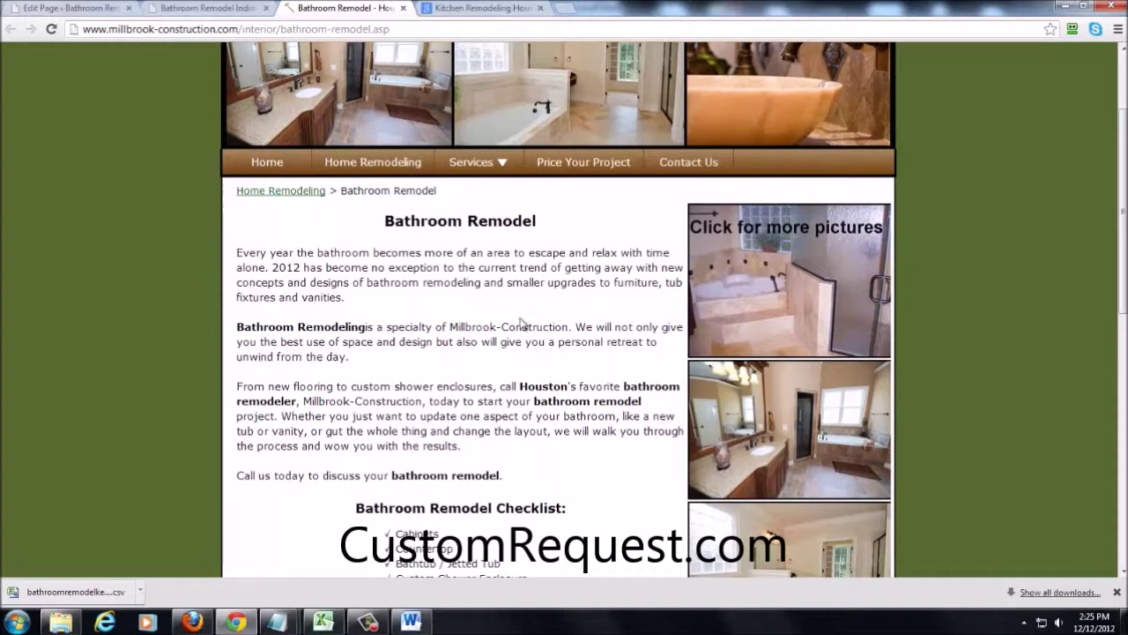
right_click(452, 315)
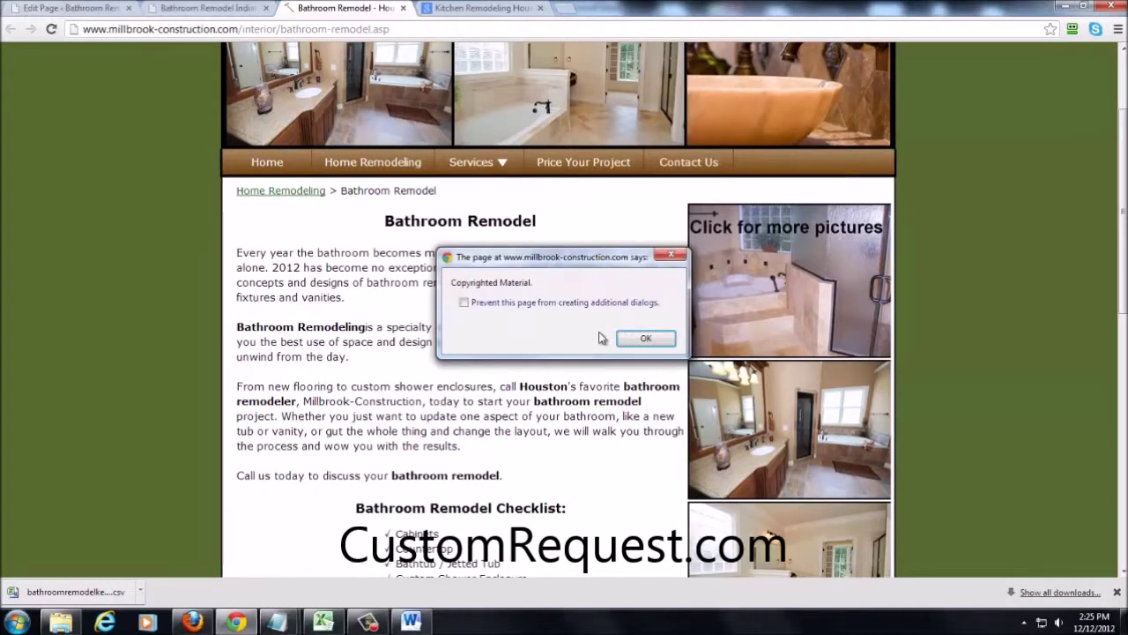
left_click(646, 339)
left_click(399, 319)
left_click_drag(360, 315, 496, 430)
right_click(496, 430)
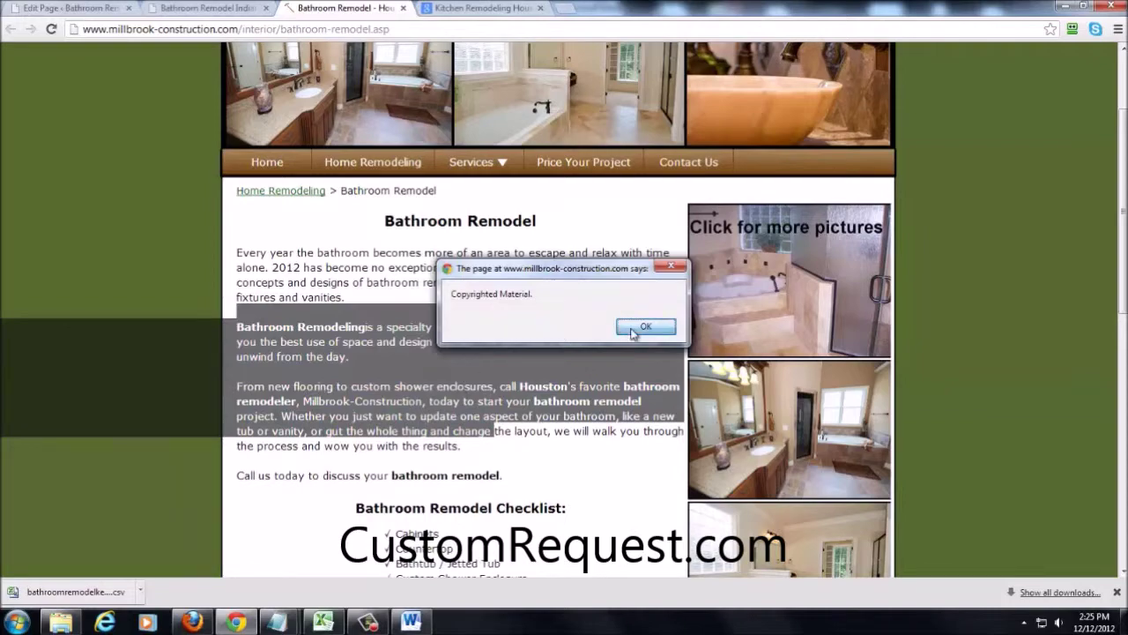
left_click(670, 333)
left_click(526, 434)
left_click(522, 353)
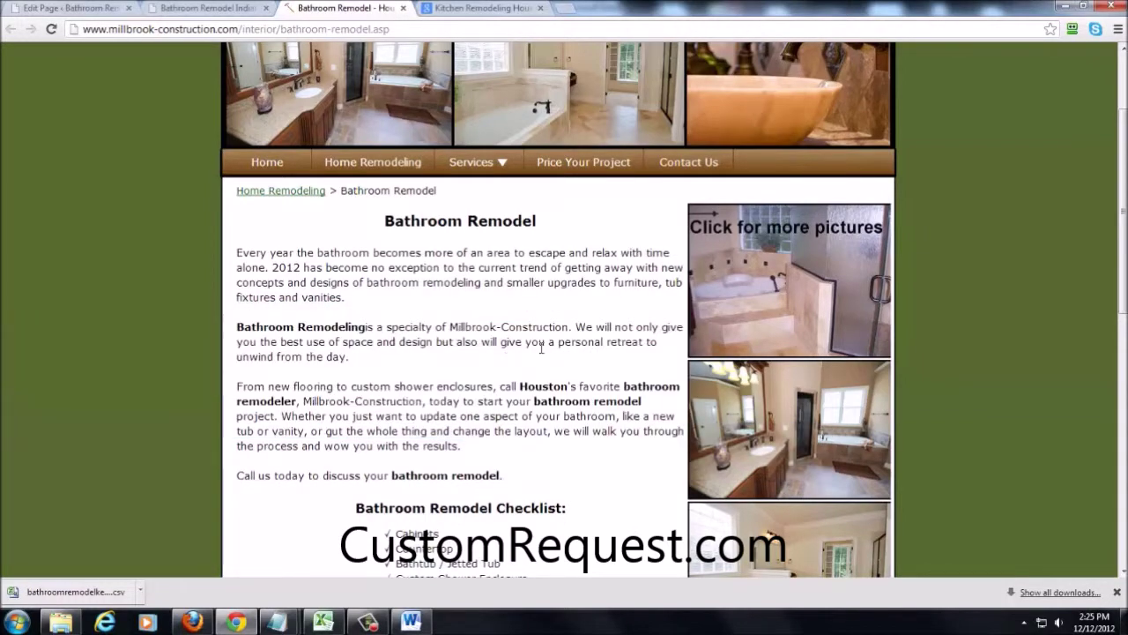
scroll(567, 362, "down", 3)
scroll(549, 311, "up", 2)
right_click(377, 204)
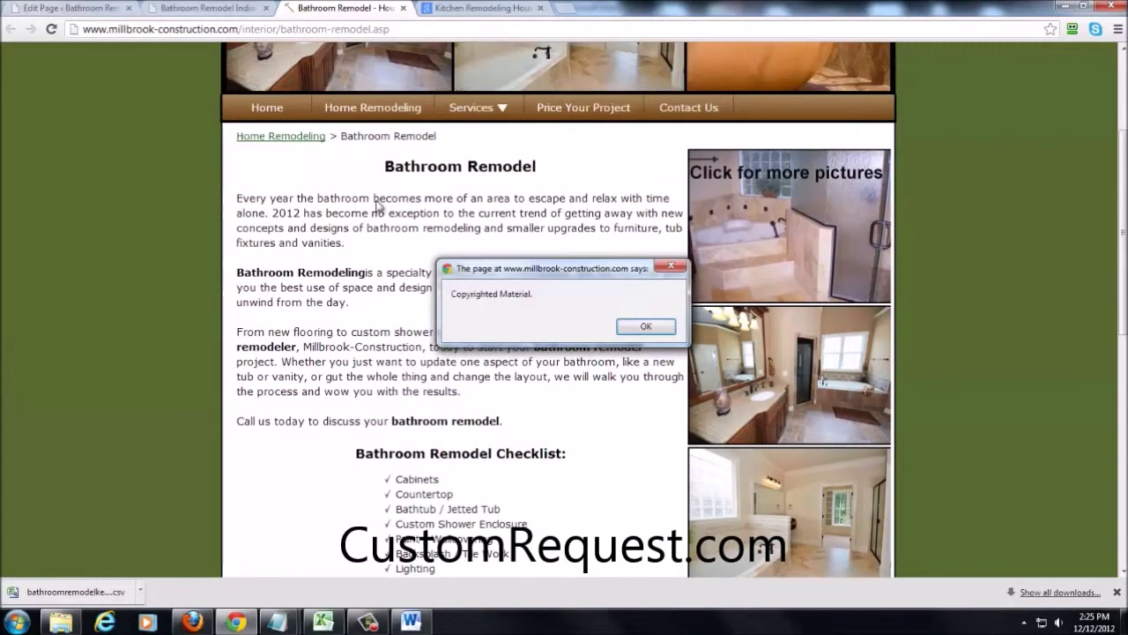
left_click(644, 326)
- Copy the Millbrook-Construction page text from the "Bathroom Remodel" heading through the closing paragraph of the Bathroom Flooring section
left_click_drag(385, 170, 606, 475)
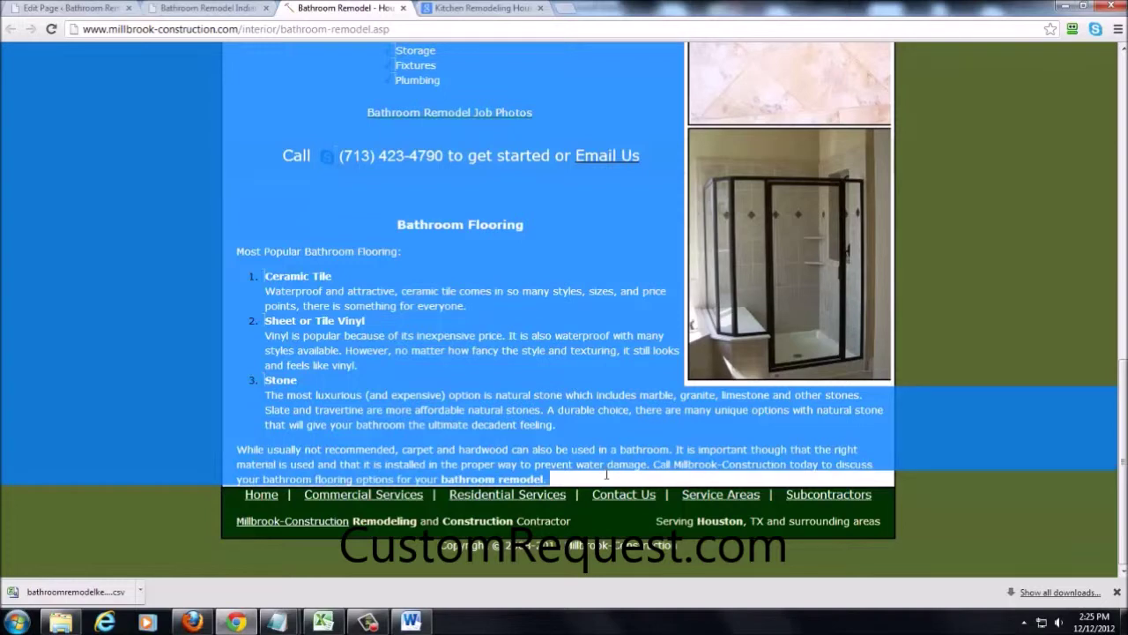
right_click(514, 412)
key("Return")
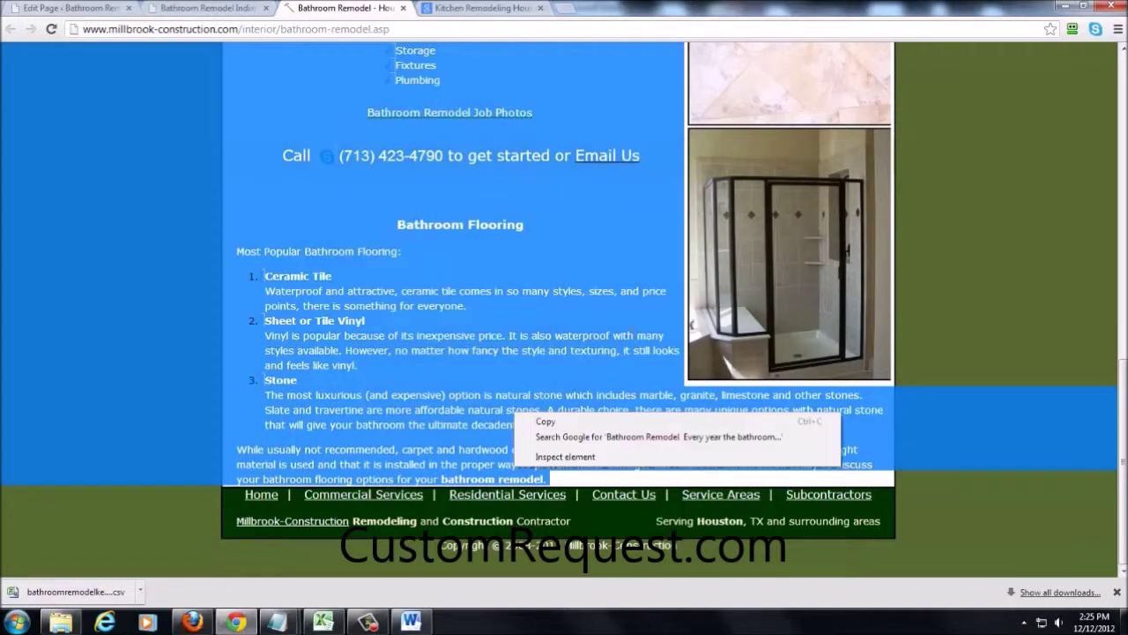
left_click(550, 421)
- In Word, paste the copied Millbrook-Construction text at the end of the document, after "Your Dream Bathroom, Delivered.", and add a blank line below
left_click(411, 622)
scroll(529, 415, "down", 6)
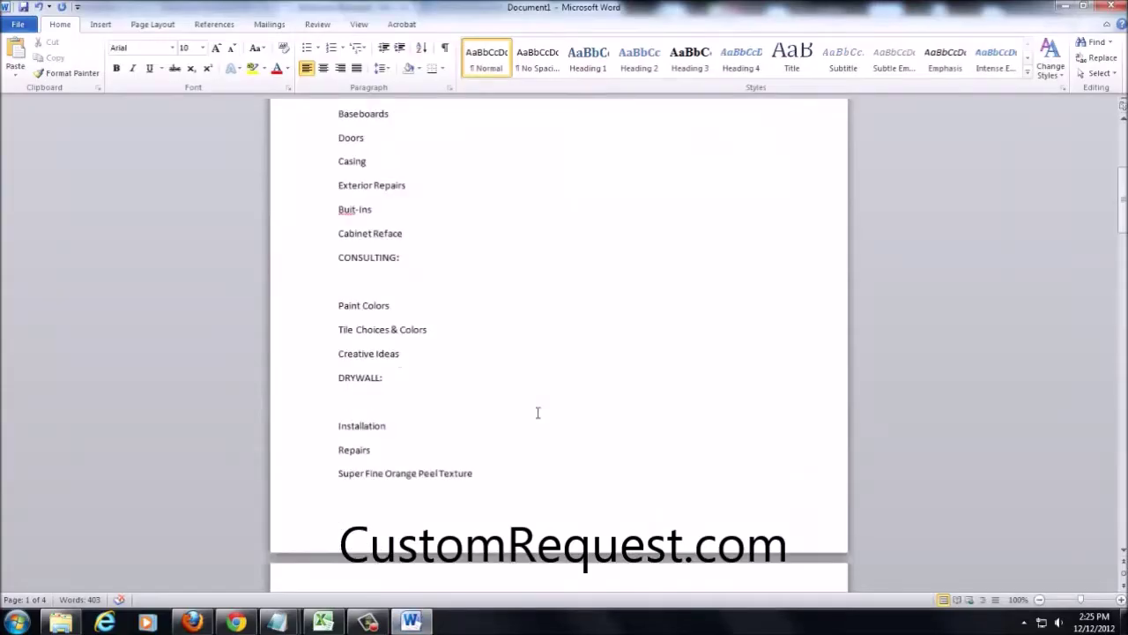
left_click_drag(1123, 199, 1123, 458)
left_click(721, 374)
key("ctrl+v")
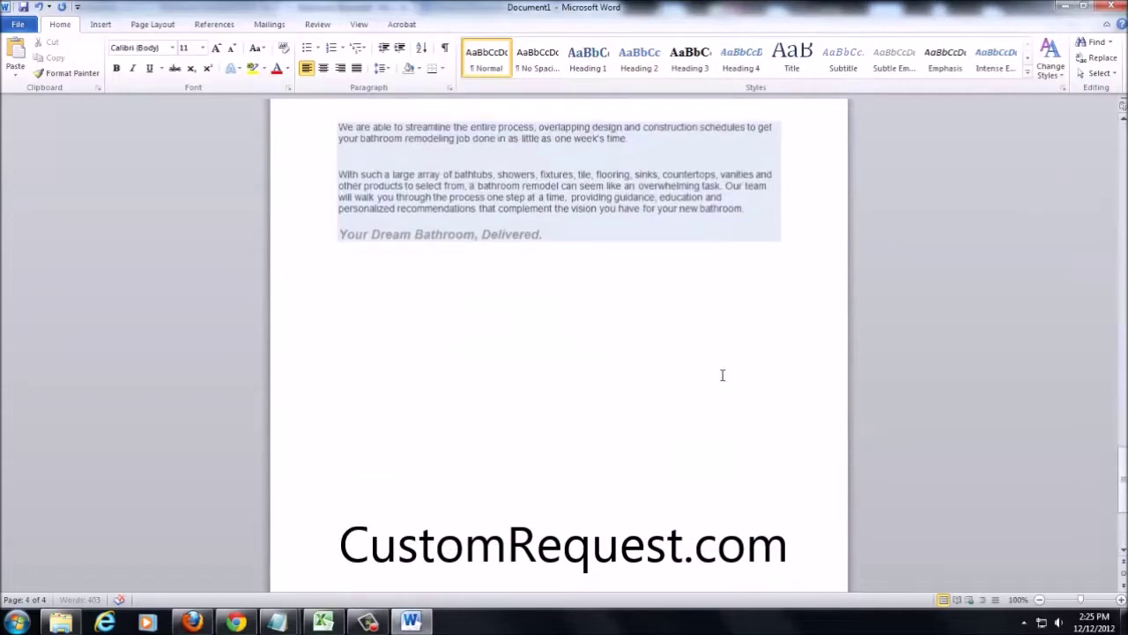
left_click(440, 515)
key("Return")
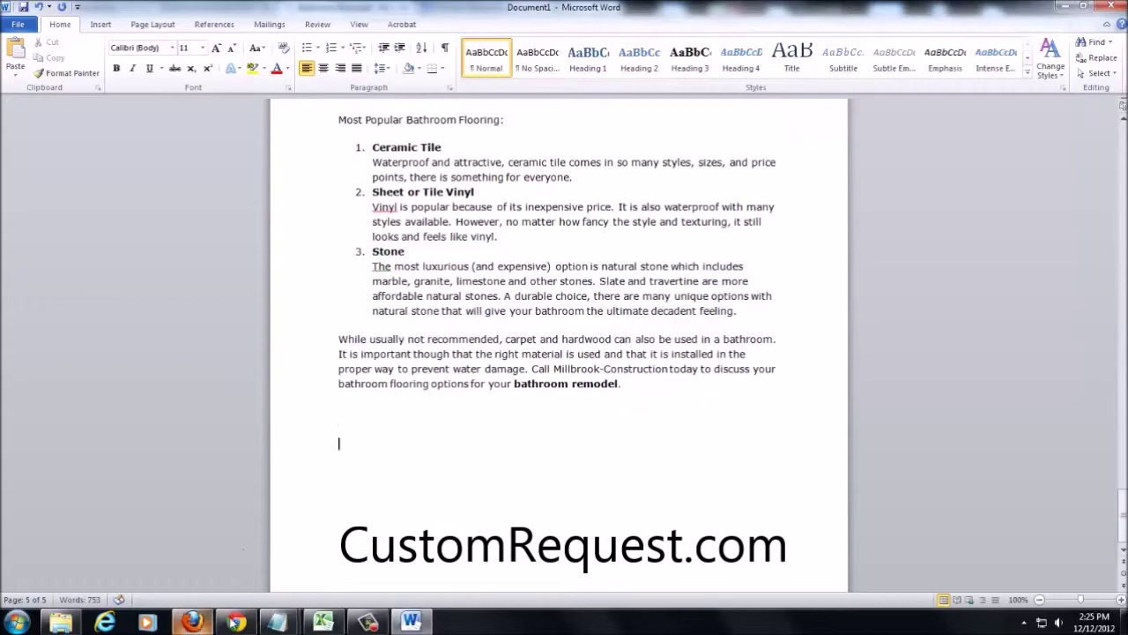
- Back in Chrome, close the Millbrook-Construction page and follow the Bathroom Remodeling link in Cross Connection Remodeling's bathroom services list
left_click(236, 622)
left_click(403, 9)
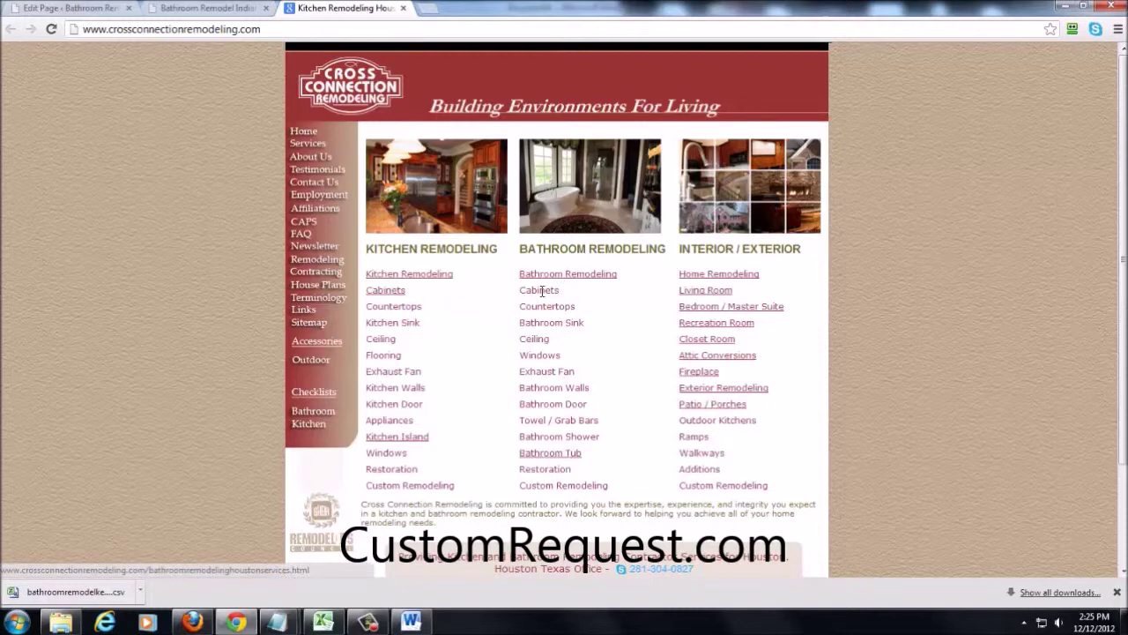
left_click_drag(541, 291, 587, 362)
left_click(570, 371)
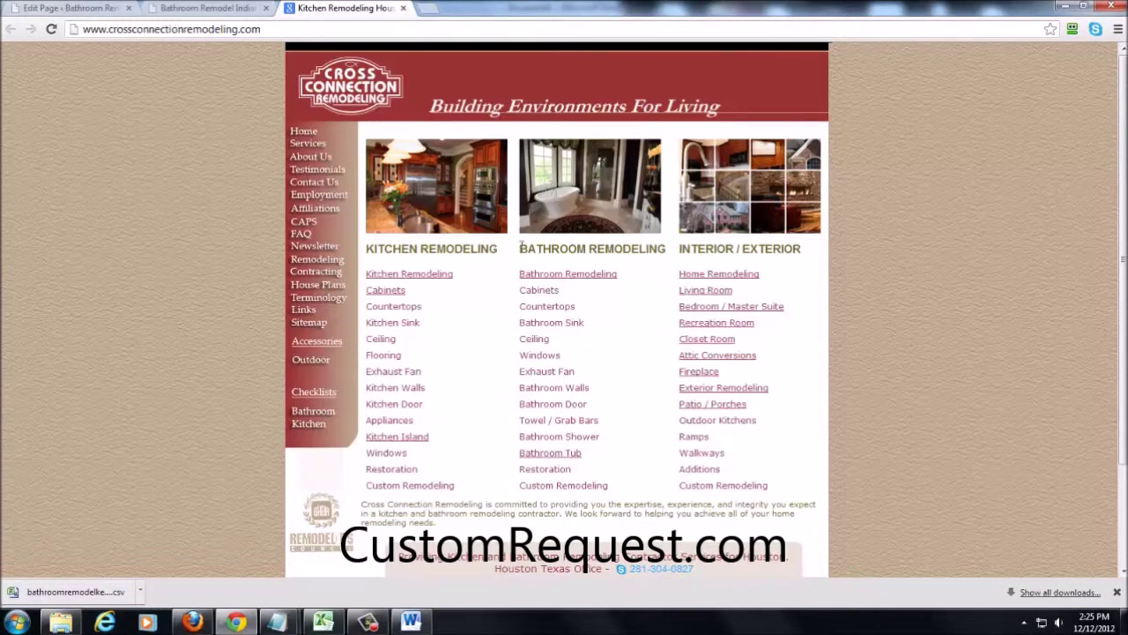
left_click_drag(521, 248, 550, 342)
left_click(643, 374)
left_click_drag(608, 480, 529, 373)
left_click(529, 353)
left_click(537, 275)
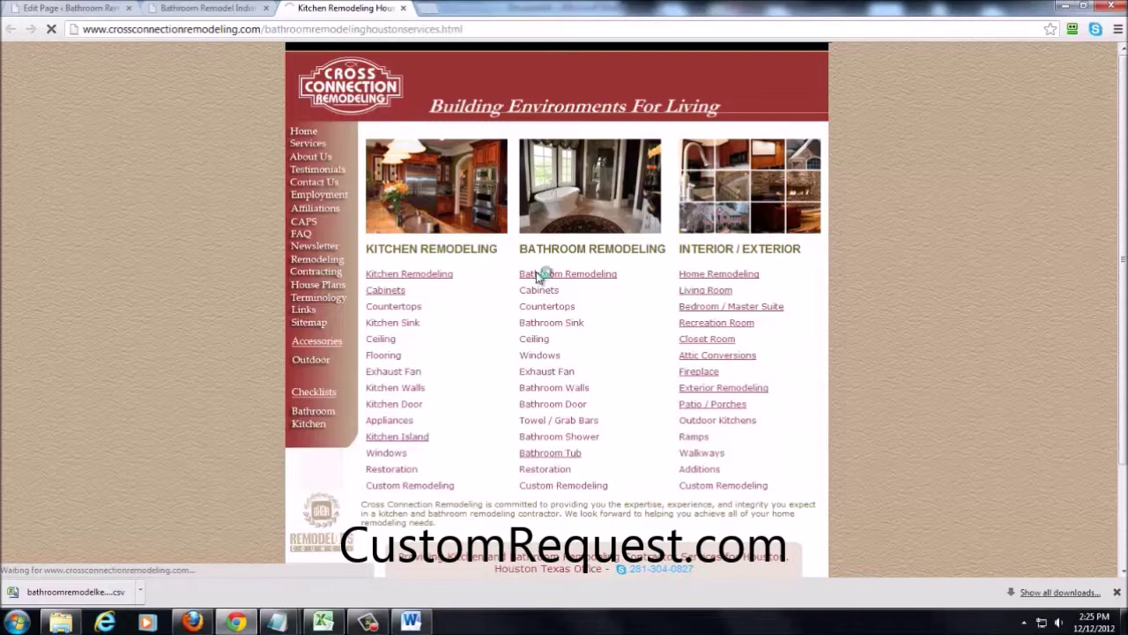
- Copy Cross Connection Remodeling's Bathroom Remodeling text with both service lists, through "Plumbing", and paste it at the end of the Word document
scroll(596, 358, "down", 1)
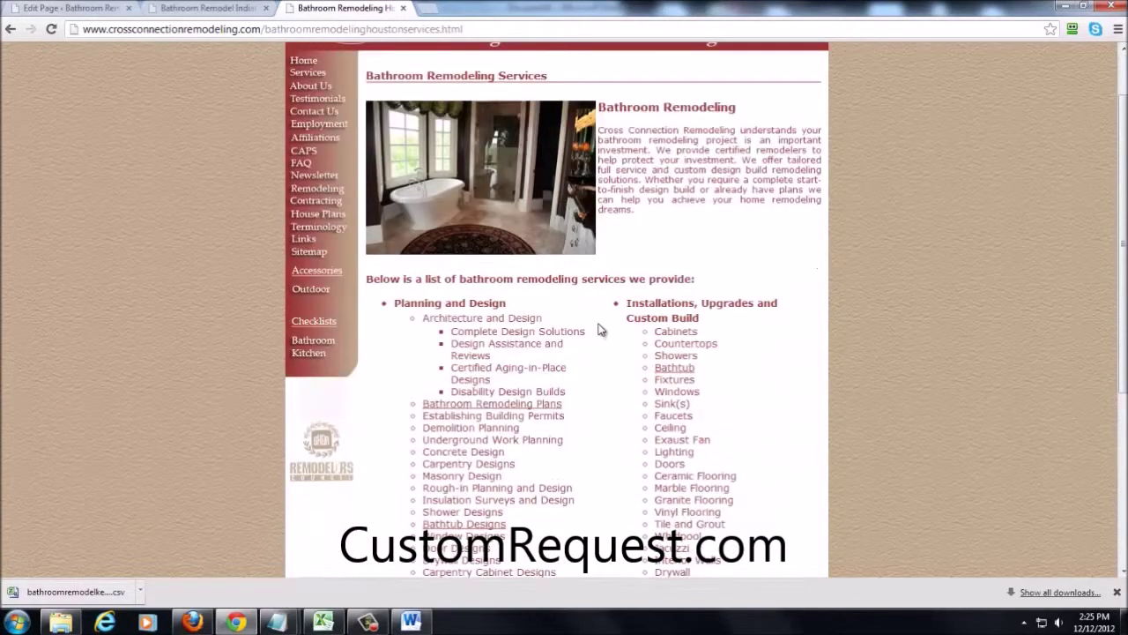
scroll(598, 328, "down", 1)
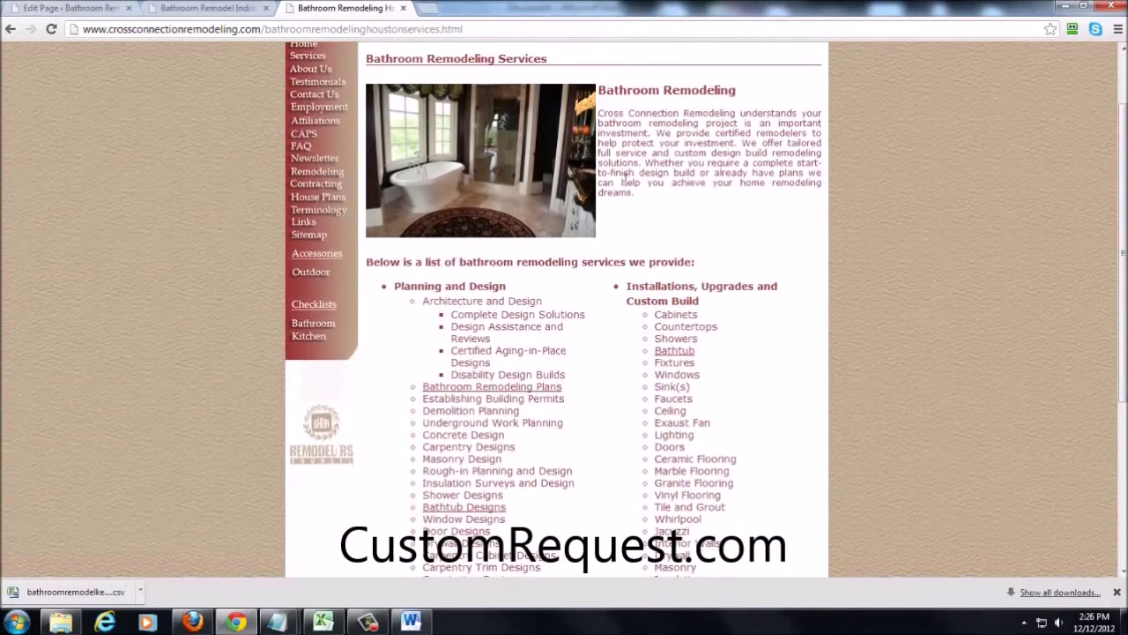
left_click_drag(599, 91, 749, 380)
right_click(665, 325)
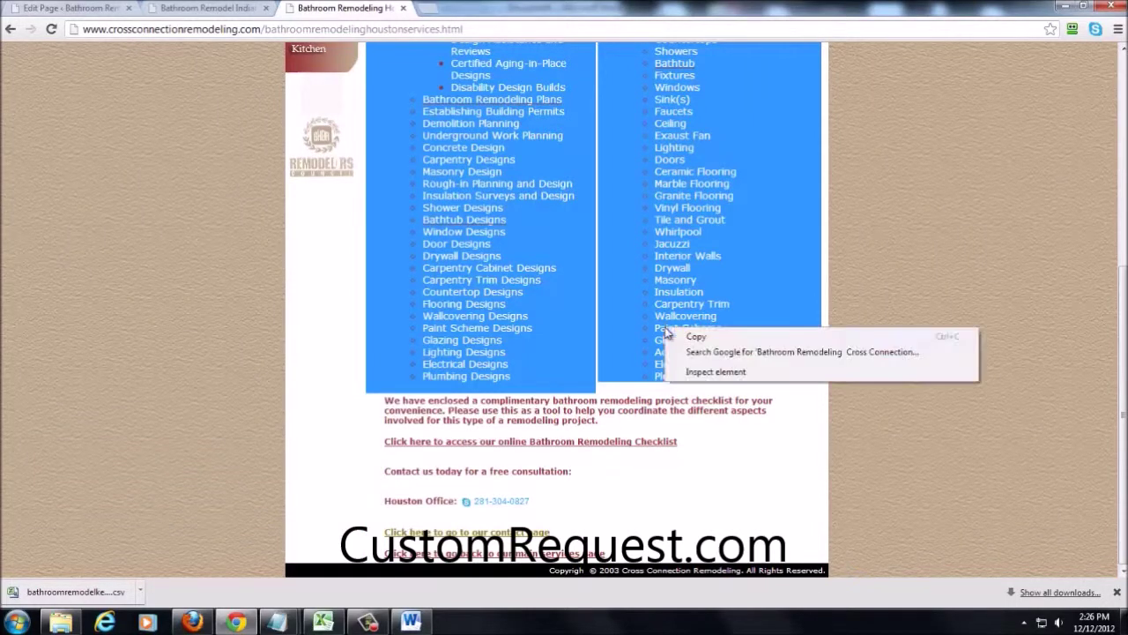
left_click(680, 330)
left_click(410, 621)
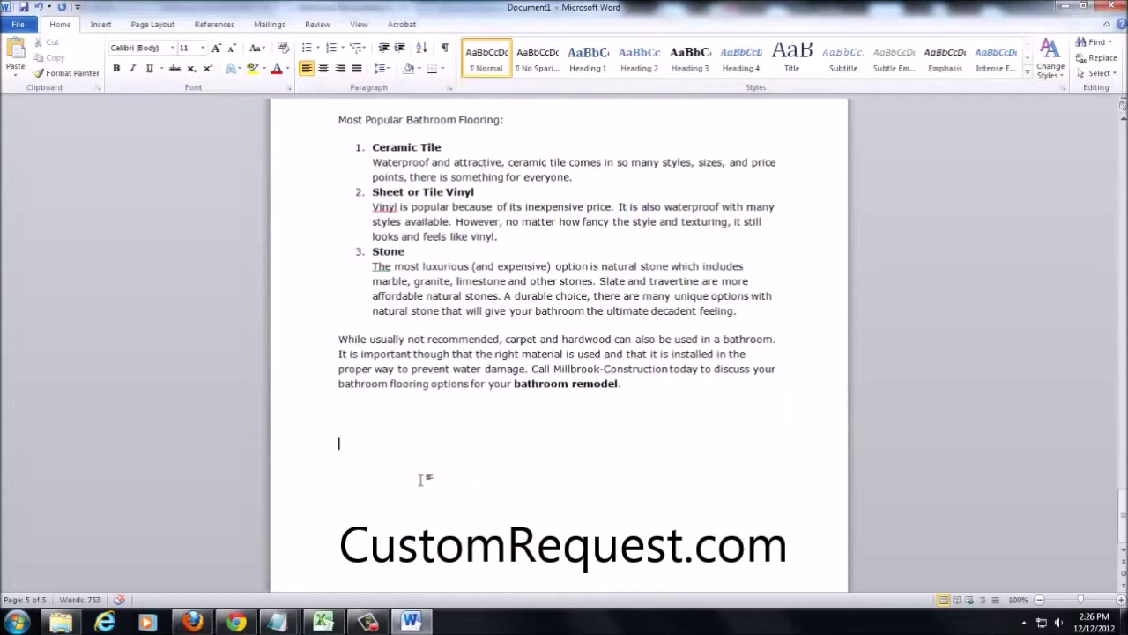
key("ctrl+v")
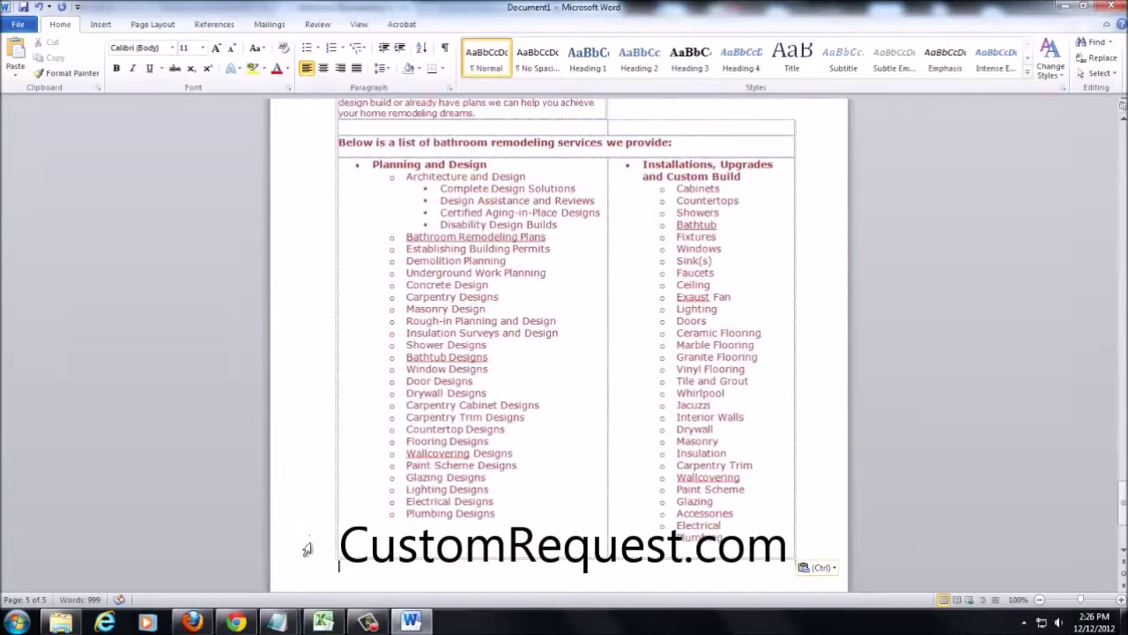
- Back in Chrome, open the handymannewjersey.com site in a new tab
left_click(247, 623)
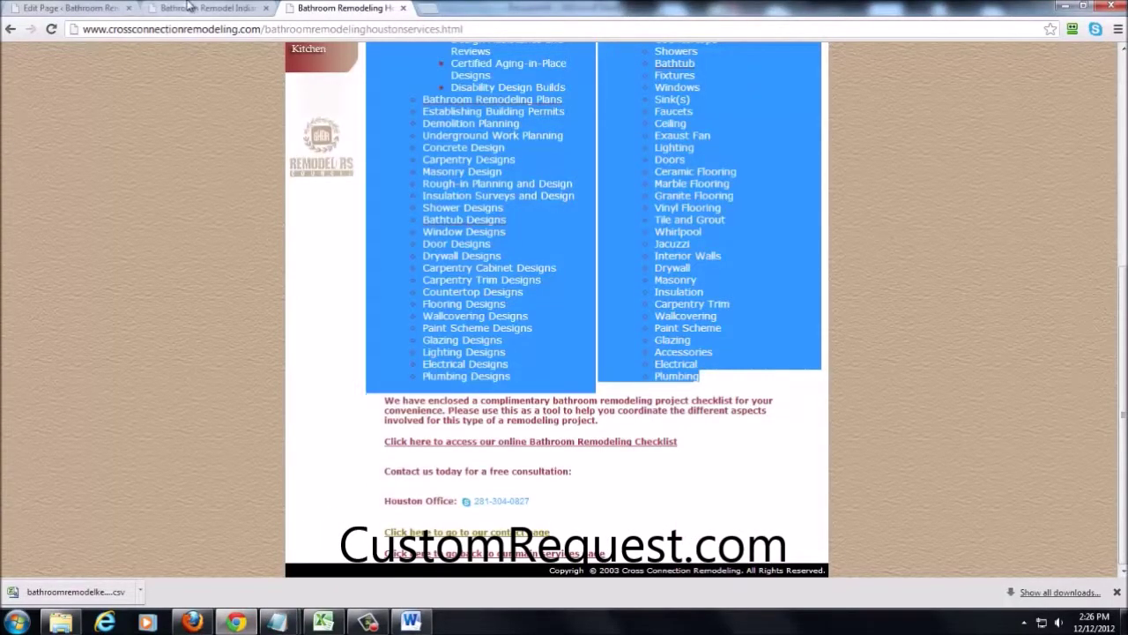
left_click(427, 8)
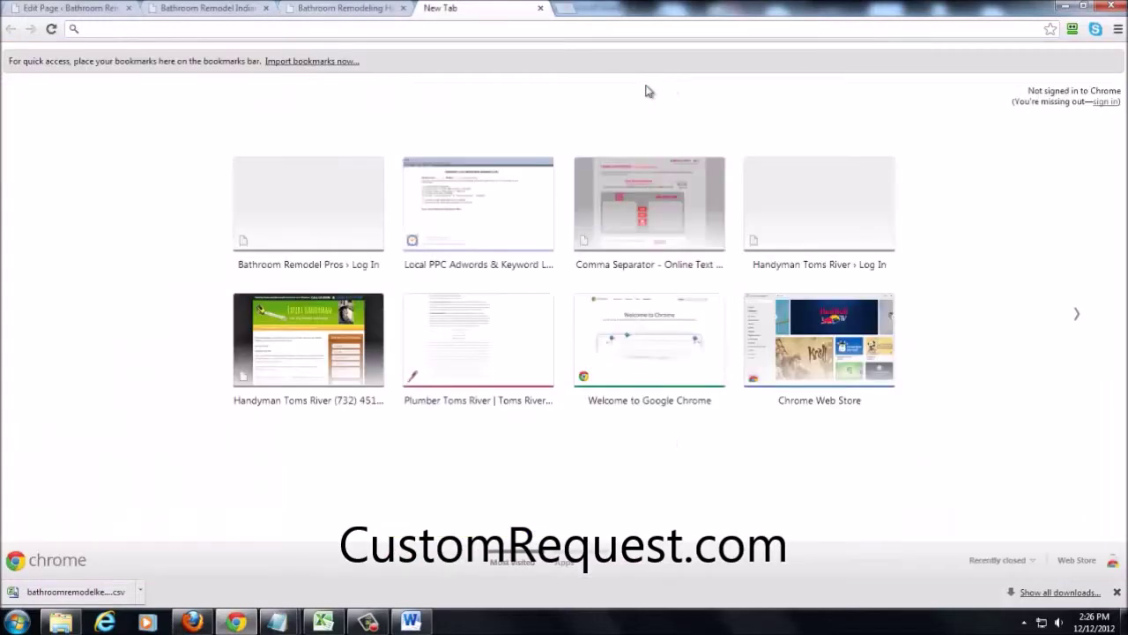
type("handy")
key("Return")
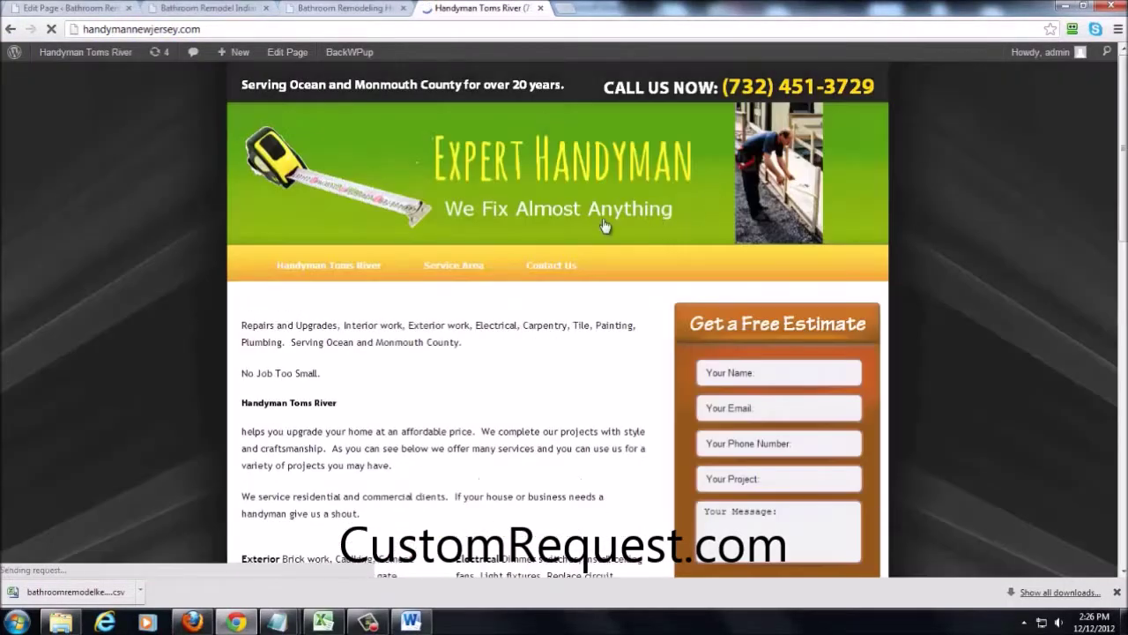
- Examine how the handyman home page arranges its intro text and its service lists by category, from Exterior to Bathroom
scroll(582, 220, "down", 2)
scroll(556, 221, "down", 1)
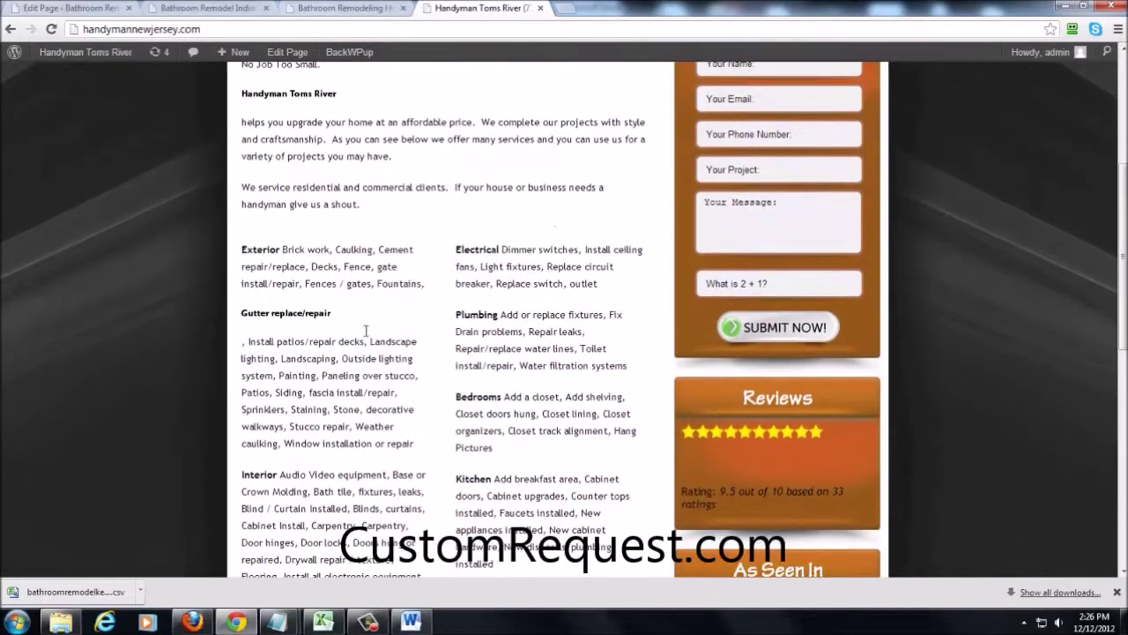
middle_click(501, 298)
middle_click(512, 356)
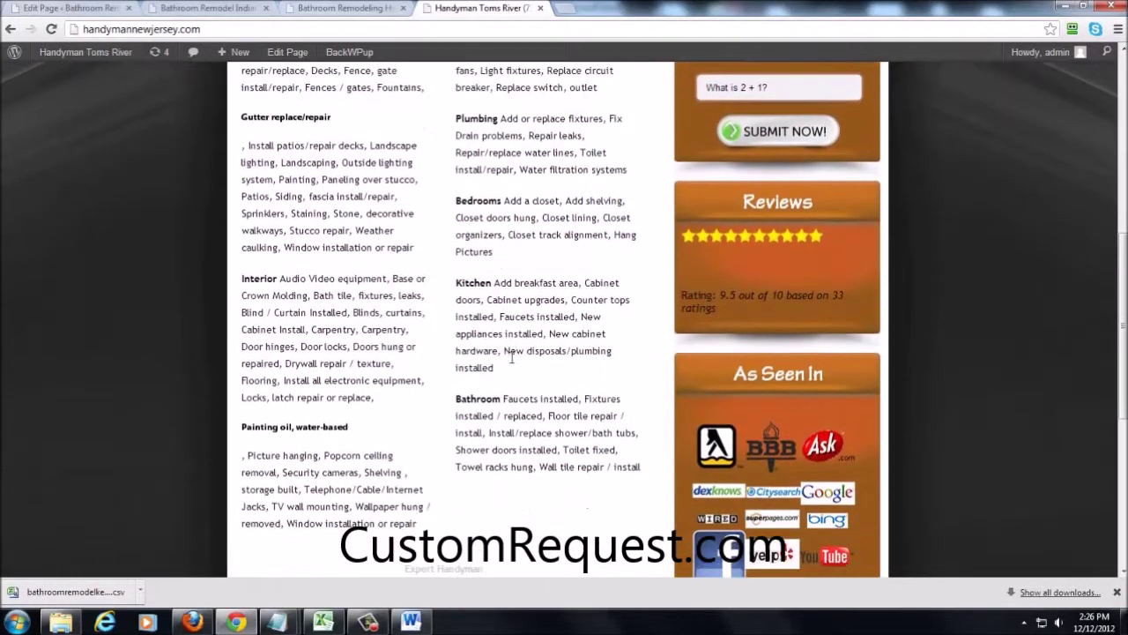
middle_click(544, 324)
scroll(529, 412, "down", 1)
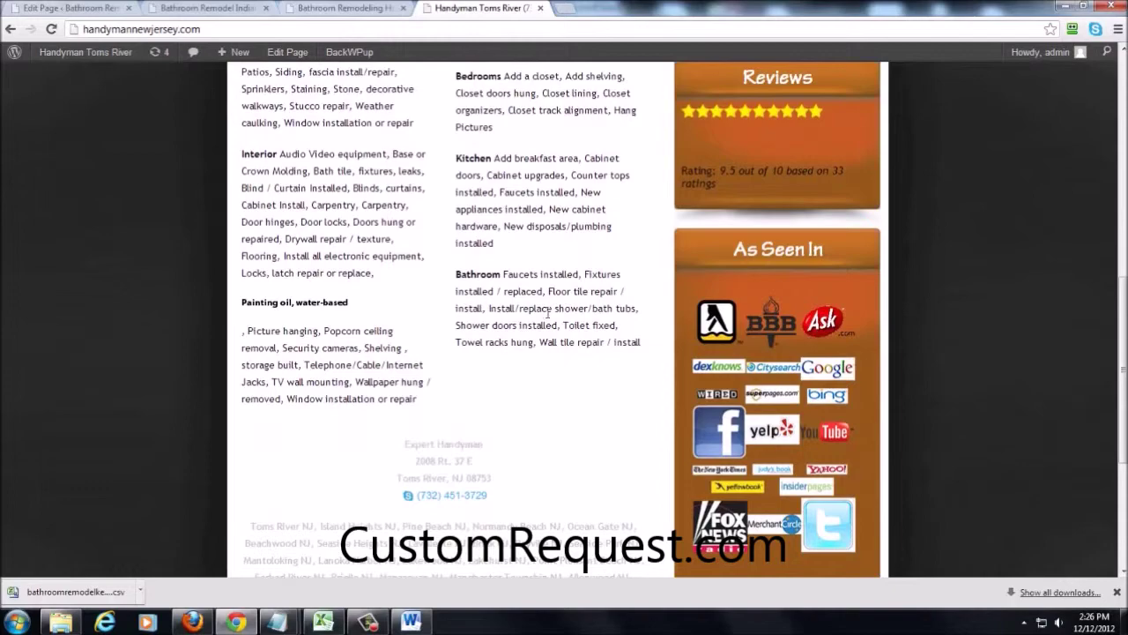
middle_click(548, 351)
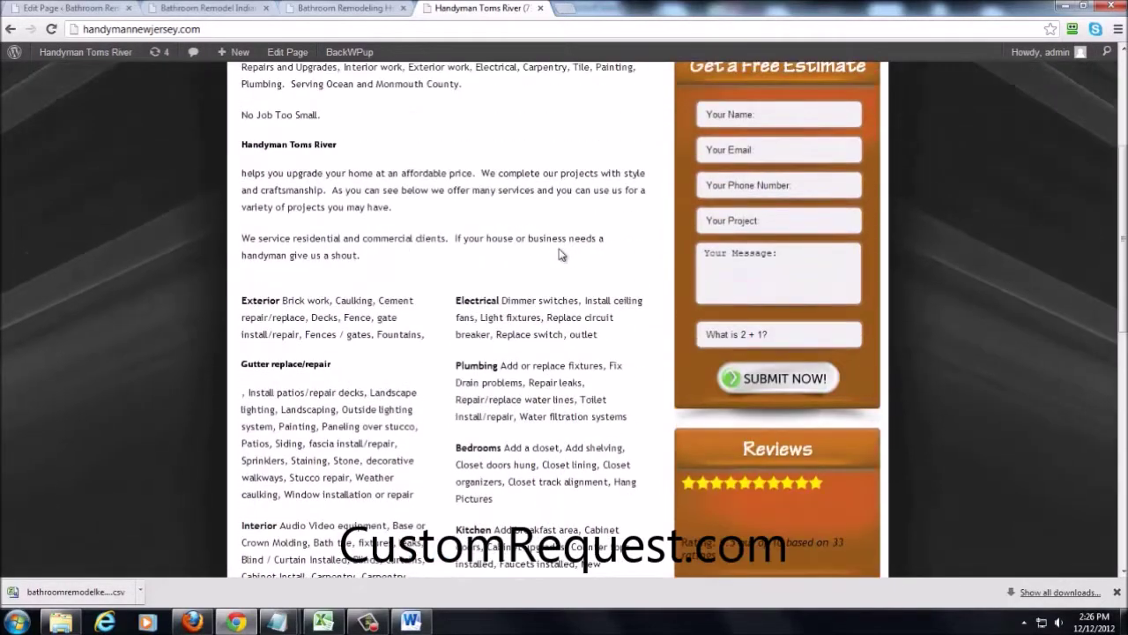
middle_click(496, 300)
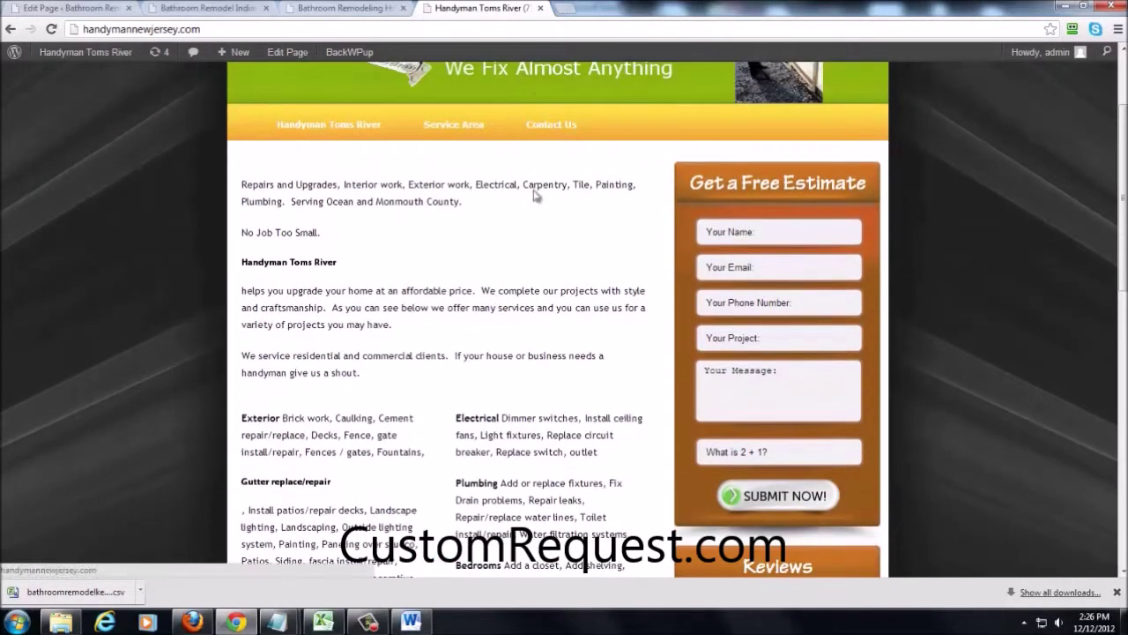
middle_click(536, 309)
- Open plumberoceancounty.com in another new tab and read through its service descriptions down to Commercial Plumbing
left_click(564, 9)
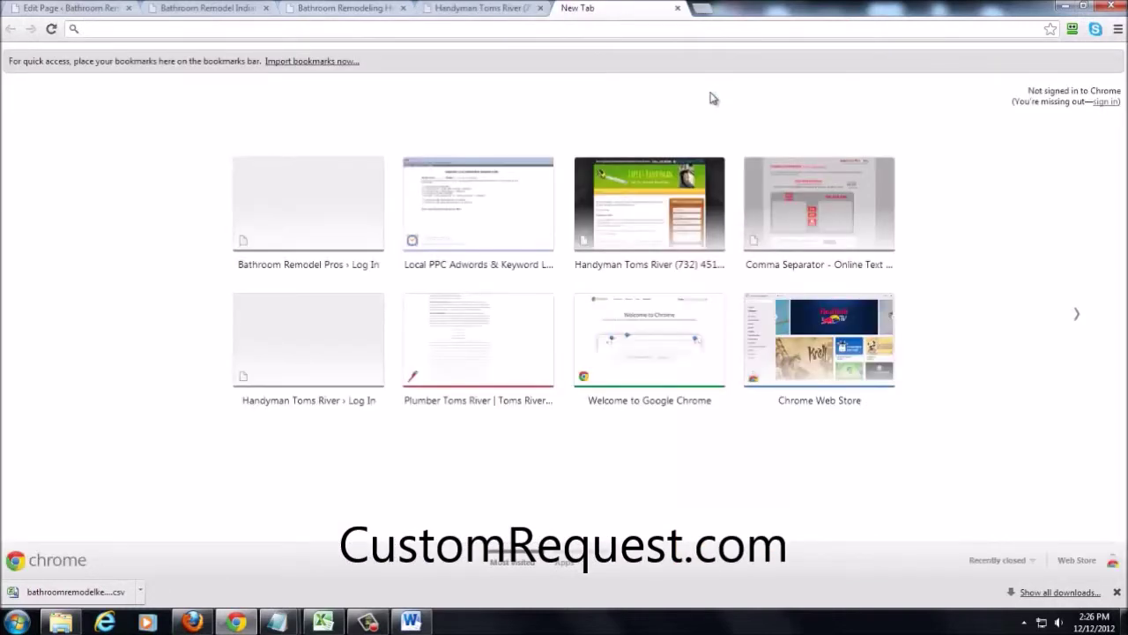
type("plum")
key("Return")
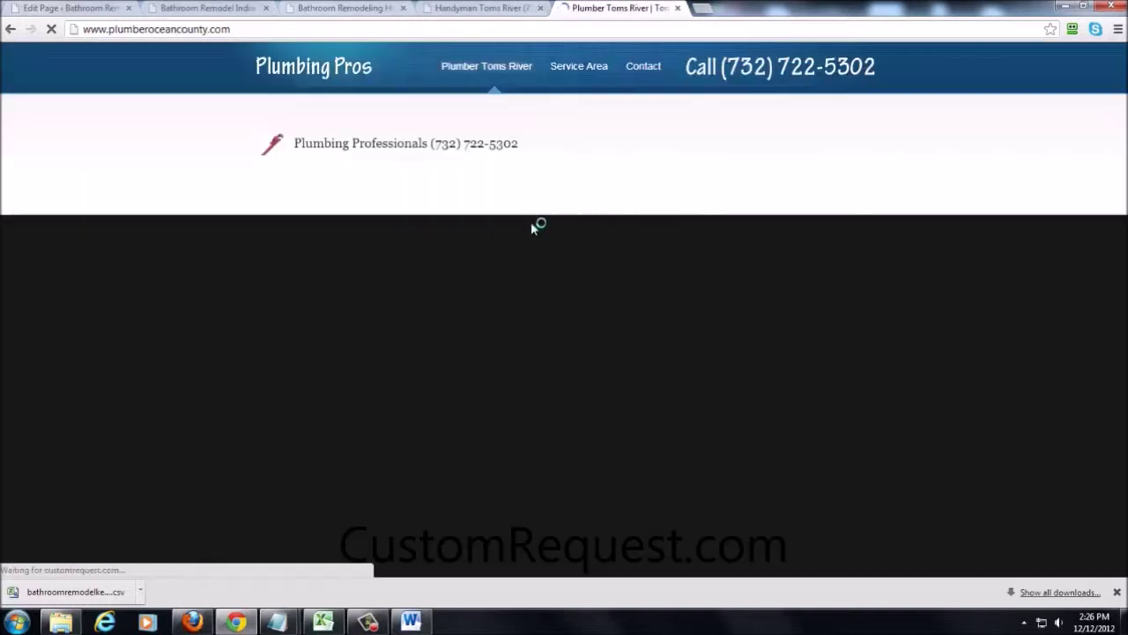
scroll(619, 278, "down", 1)
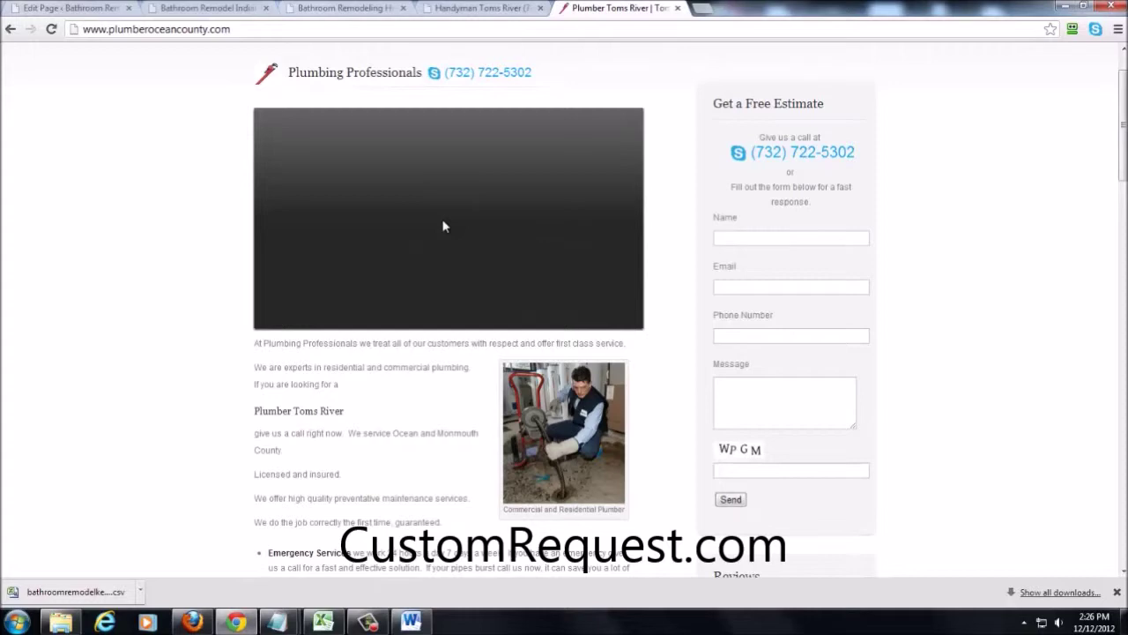
scroll(414, 431, "down", 2)
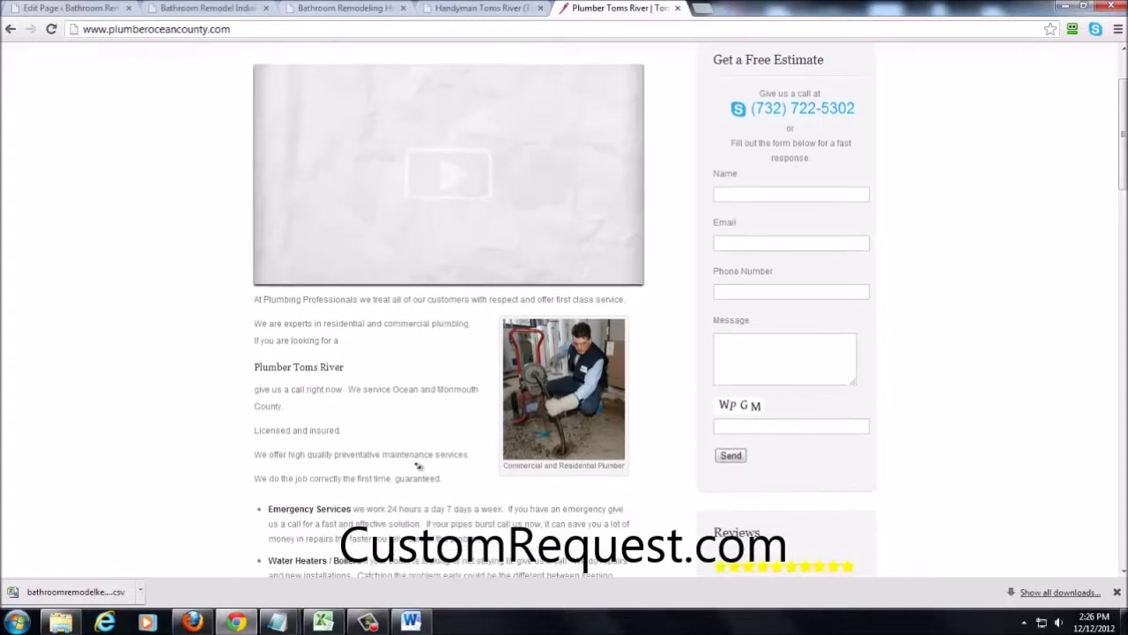
scroll(418, 464, "down", 4)
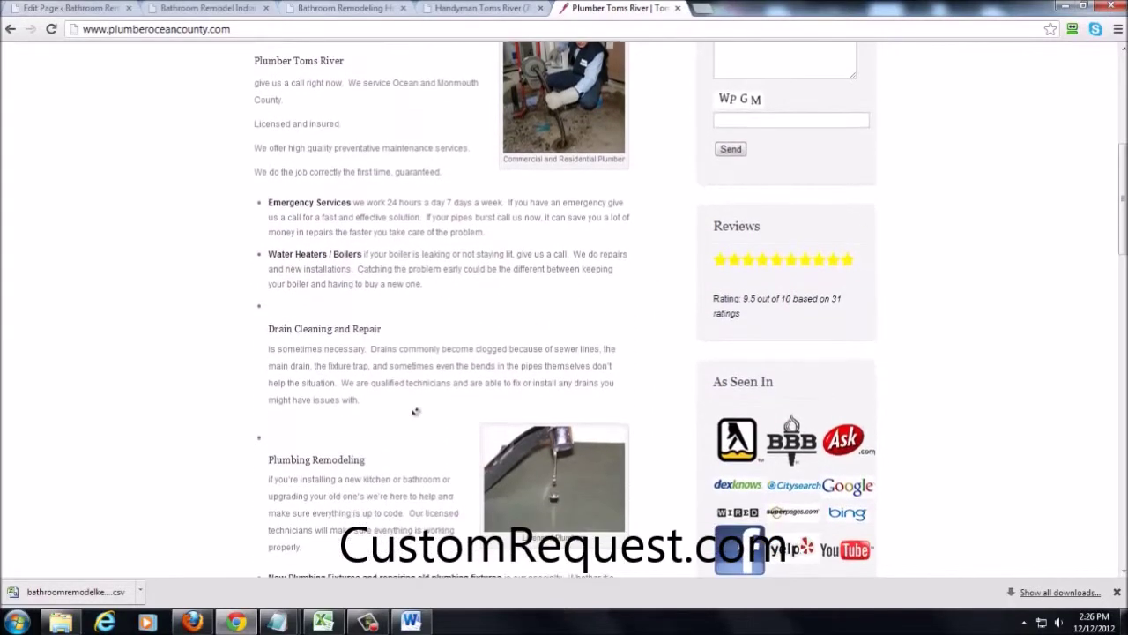
scroll(415, 412, "down", 4)
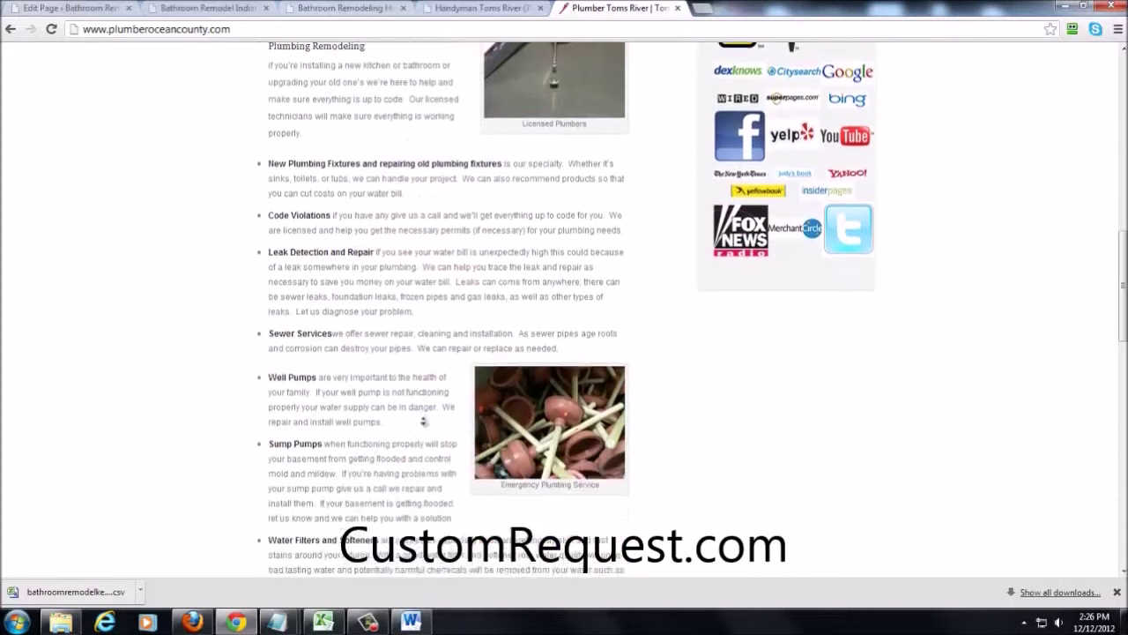
scroll(415, 393, "down", 3)
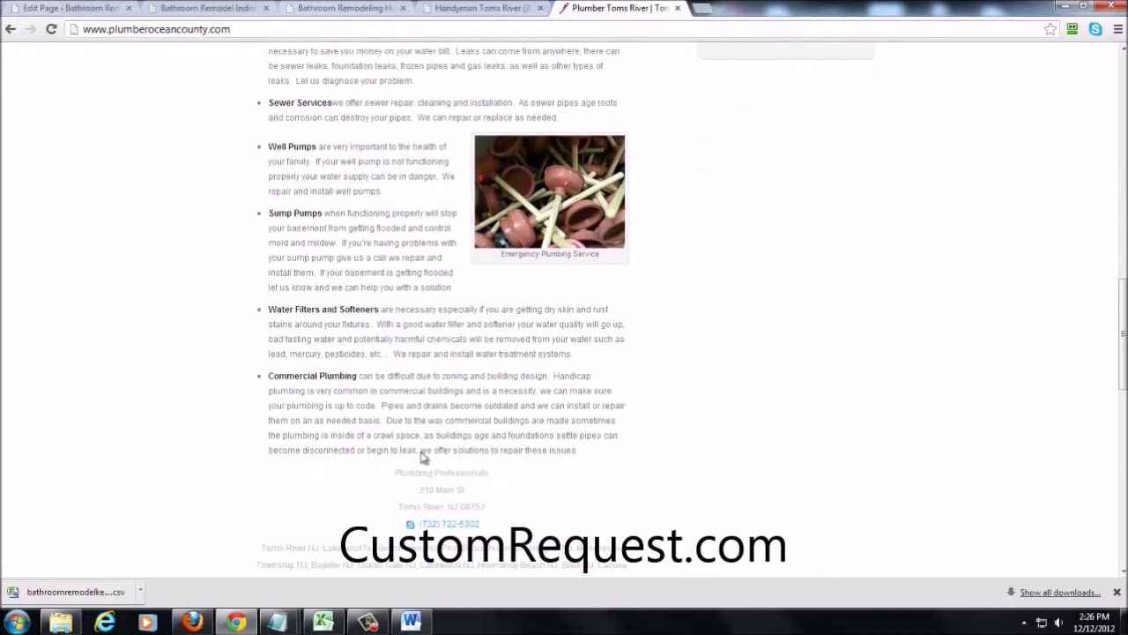
- Compare the handyman page's content layout with the plumber page's bulleted descriptions, including its Plumbing Remodeling paragraph
left_click(482, 8)
scroll(412, 353, "down", 2)
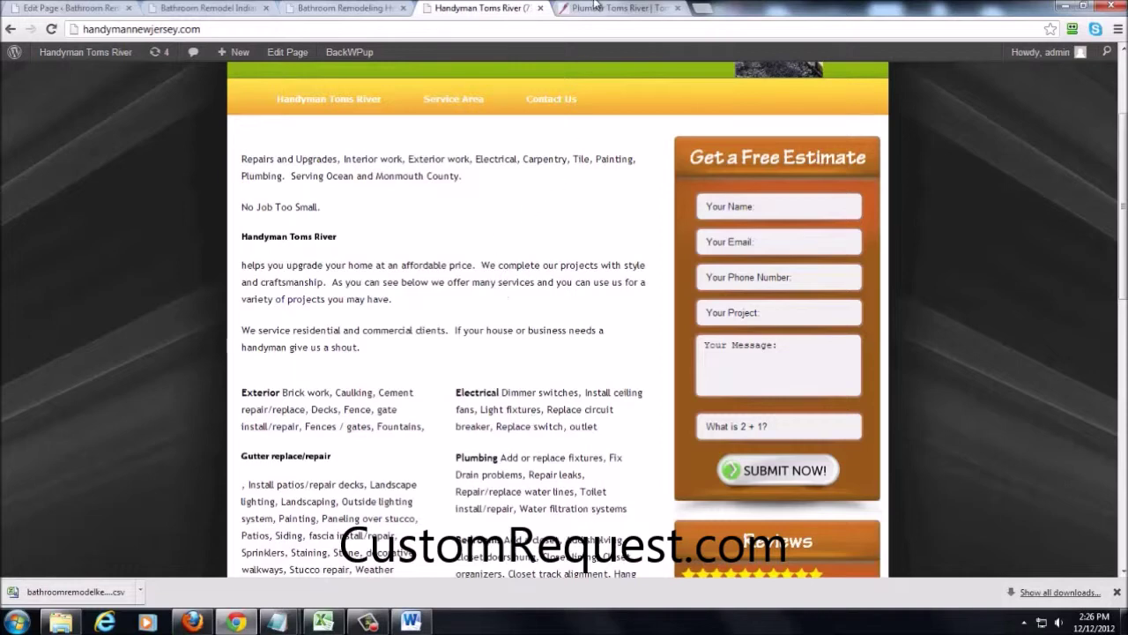
left_click(595, 7)
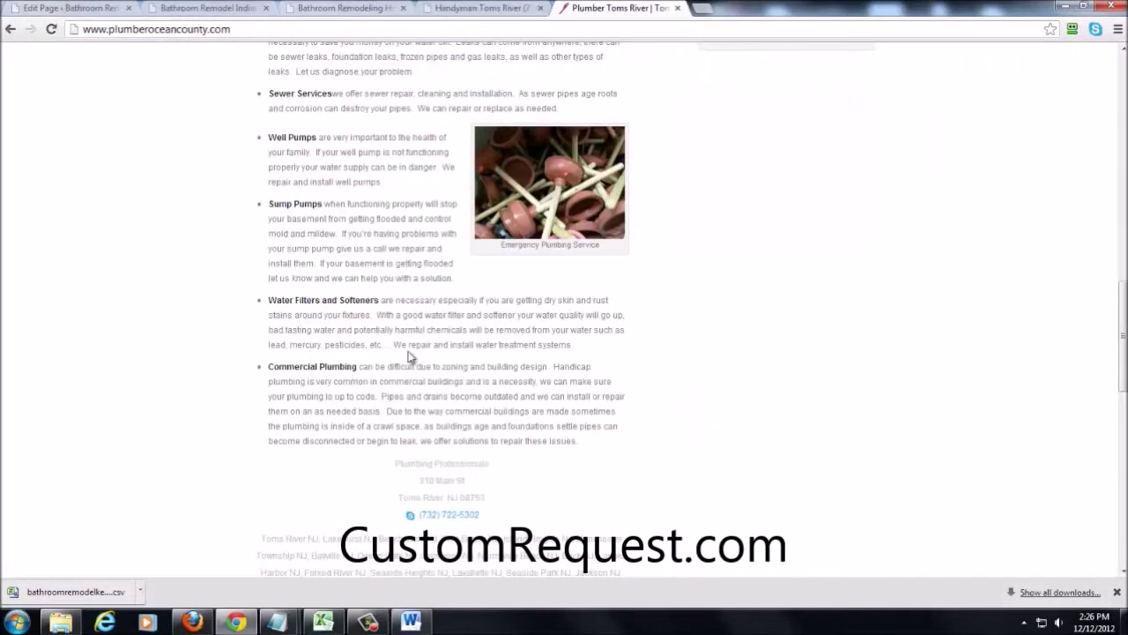
scroll(691, 244, "up", 2)
scroll(483, 397, "up", 8)
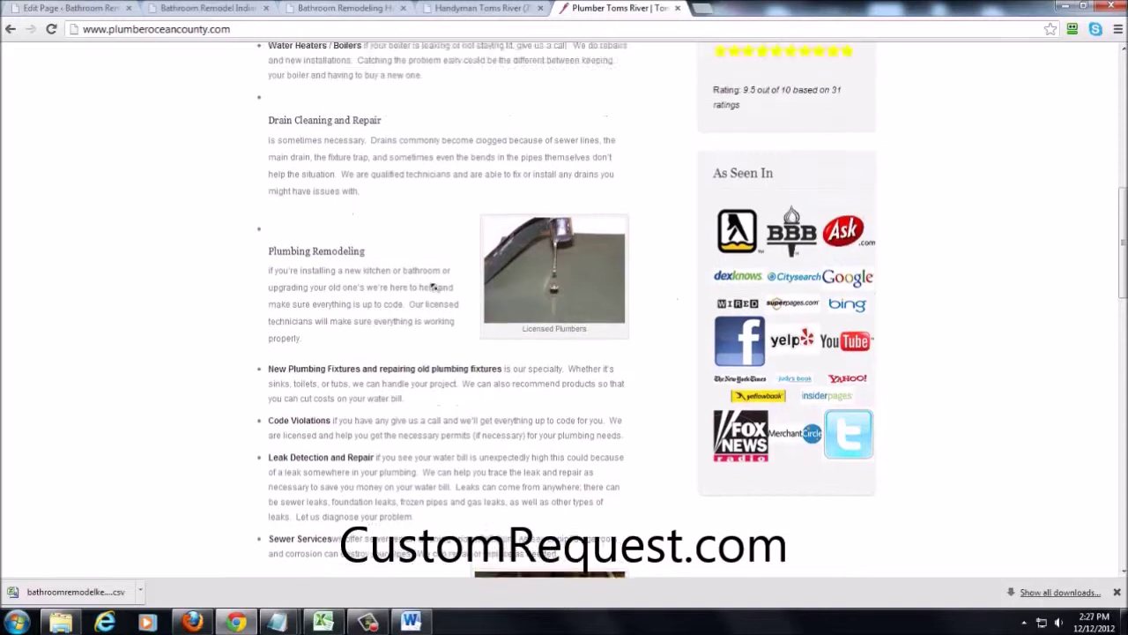
left_click_drag(324, 257, 449, 304)
left_click(445, 307)
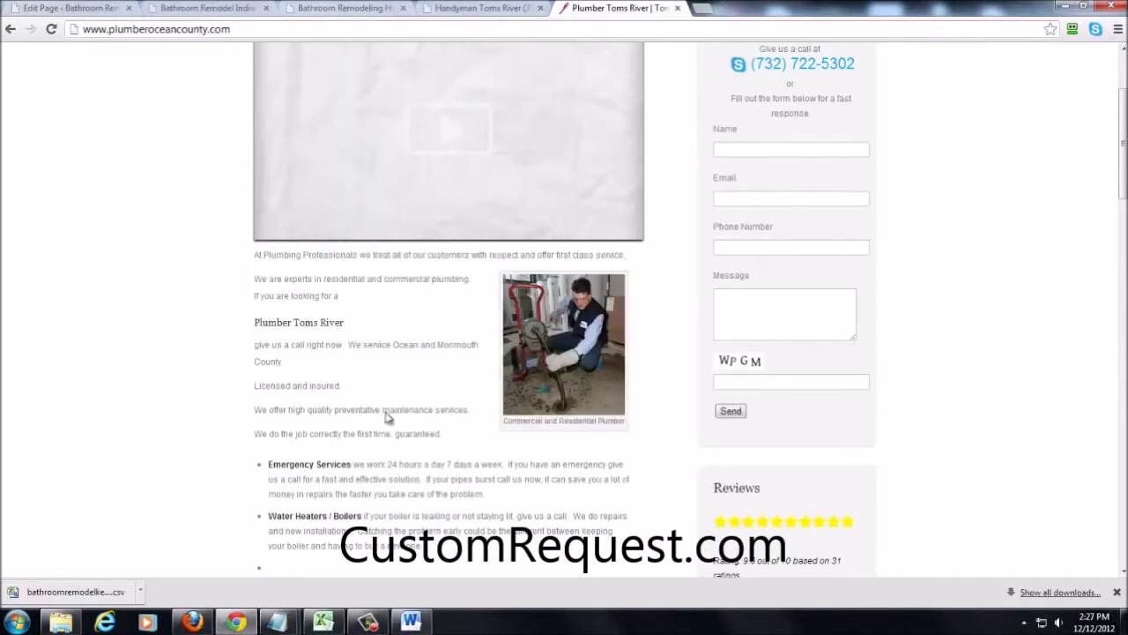
- In Word, place the insertion point at the start of the document, before "Houston Bathroom Remodeling and Update Services"
left_click(410, 621)
left_click_drag(1123, 500, 1121, 132)
left_click(341, 186)
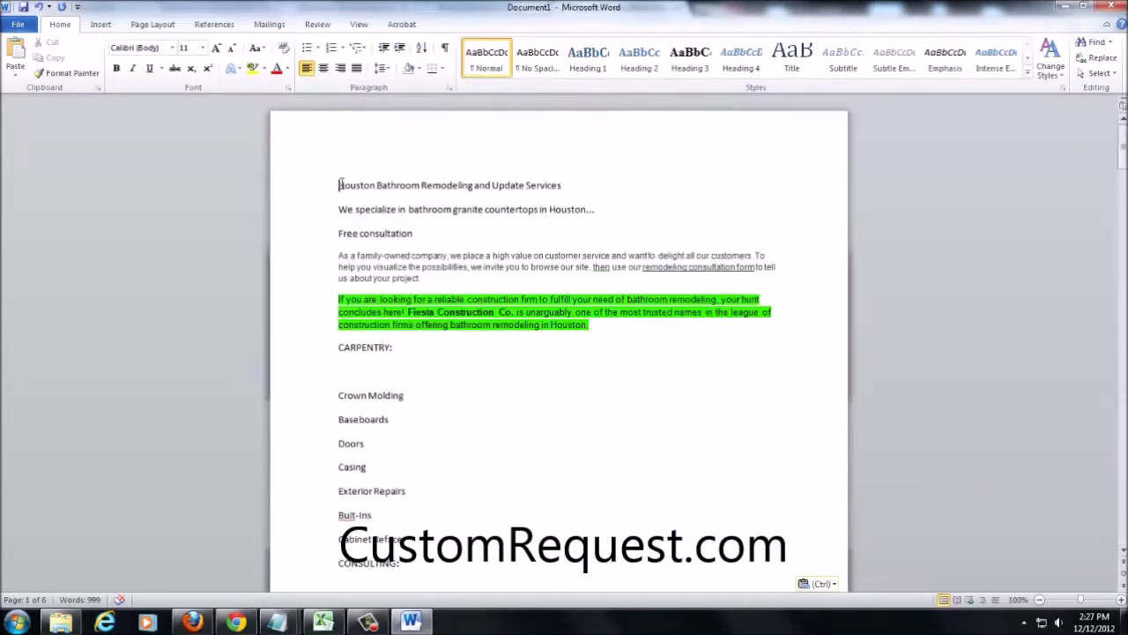
- Back in Chrome, check the business name on the Bathroom Remodel Indianapolis site's home page
left_click(247, 623)
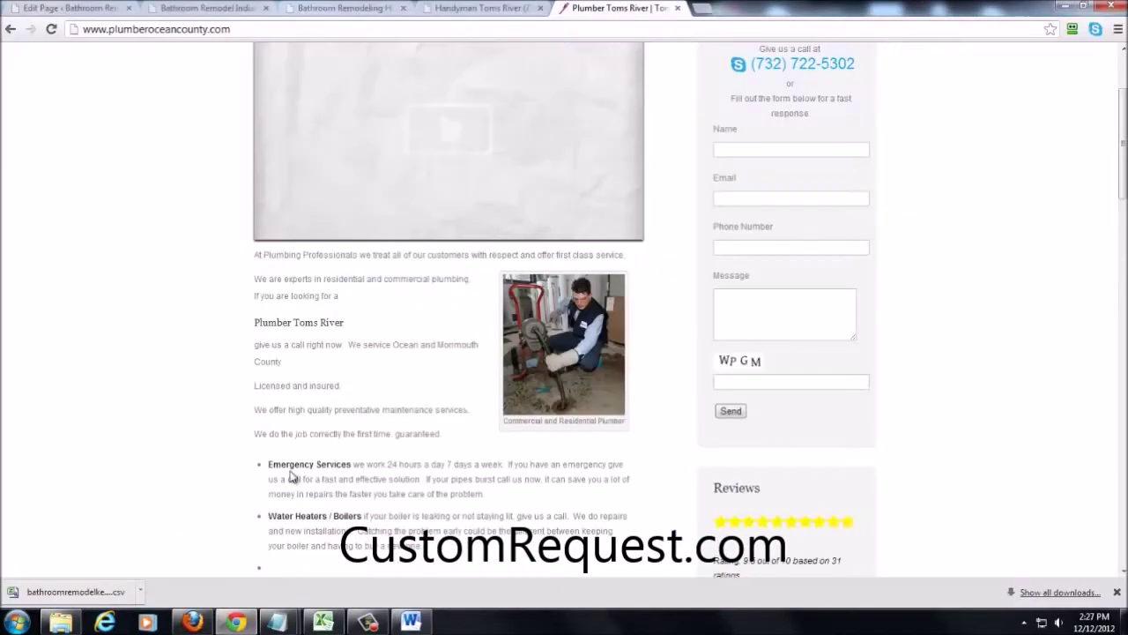
left_click(79, 8)
left_click(167, 7)
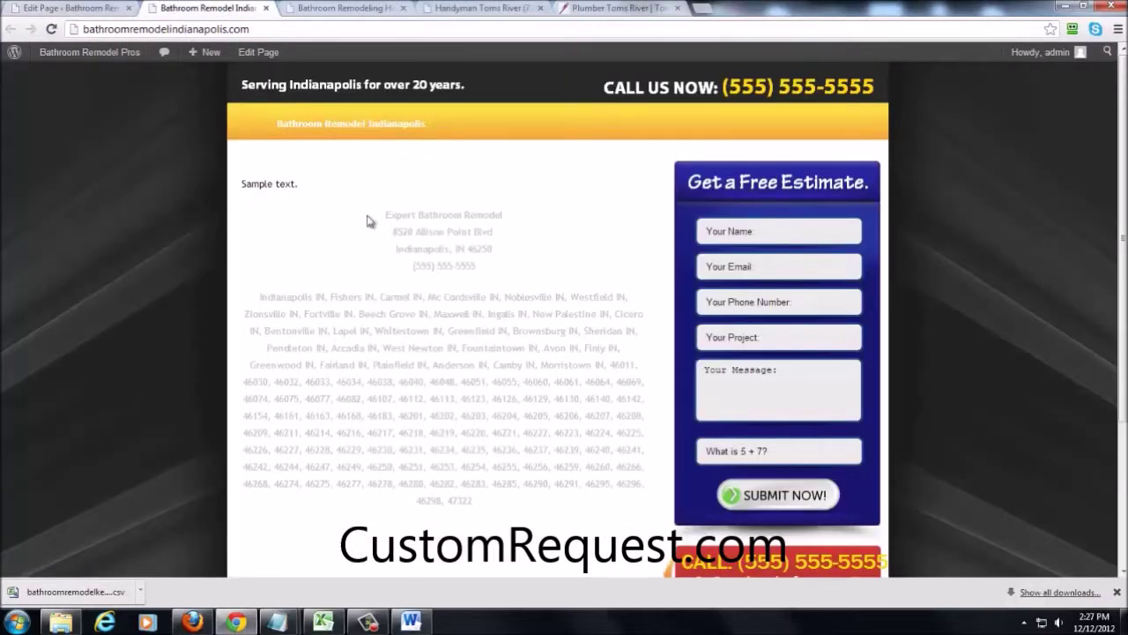
left_click(411, 622)
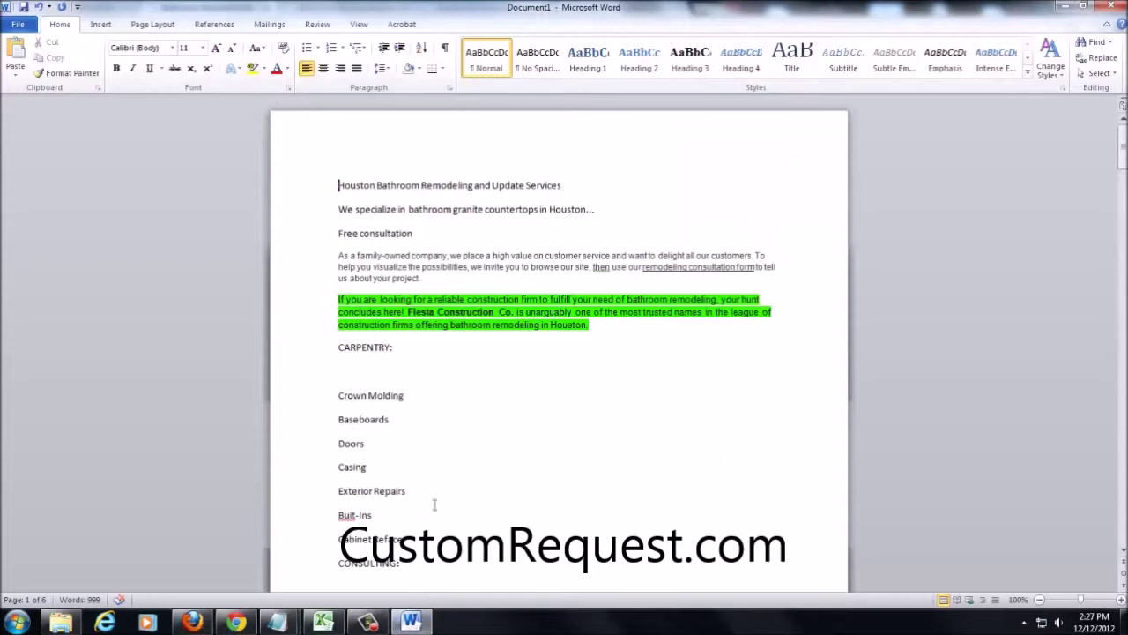
left_click(236, 622)
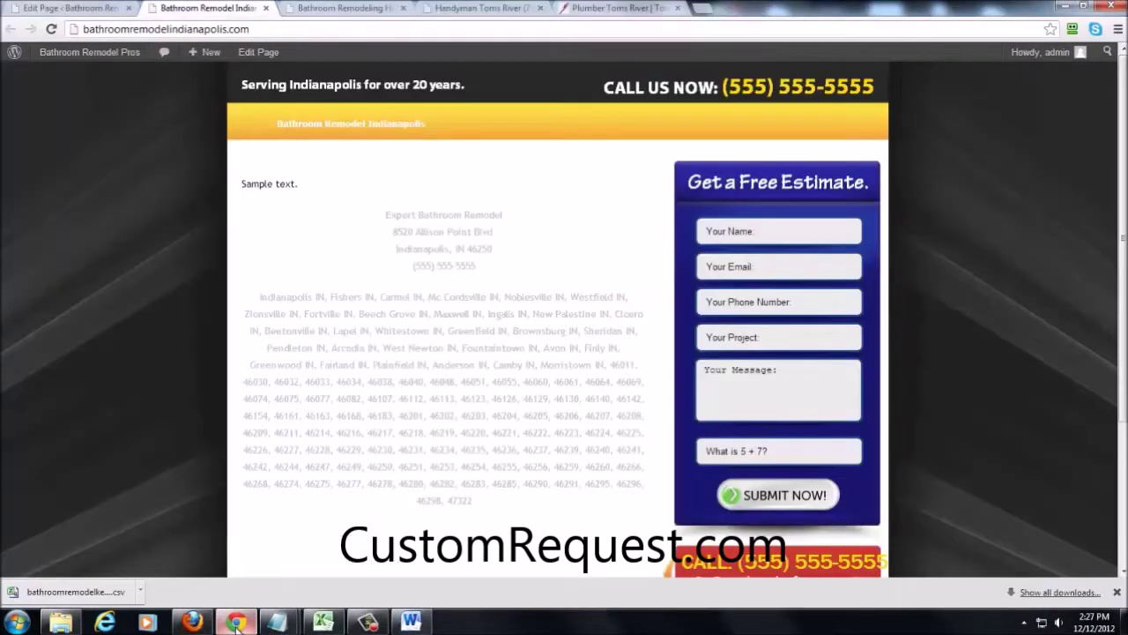
- Return to Word and insert "At Expert Bathroom Remodel we specialize in great customer service and" before "Houston Bathroom Remodeling and Update Services"
left_click(236, 622)
type("At Expert Ba")
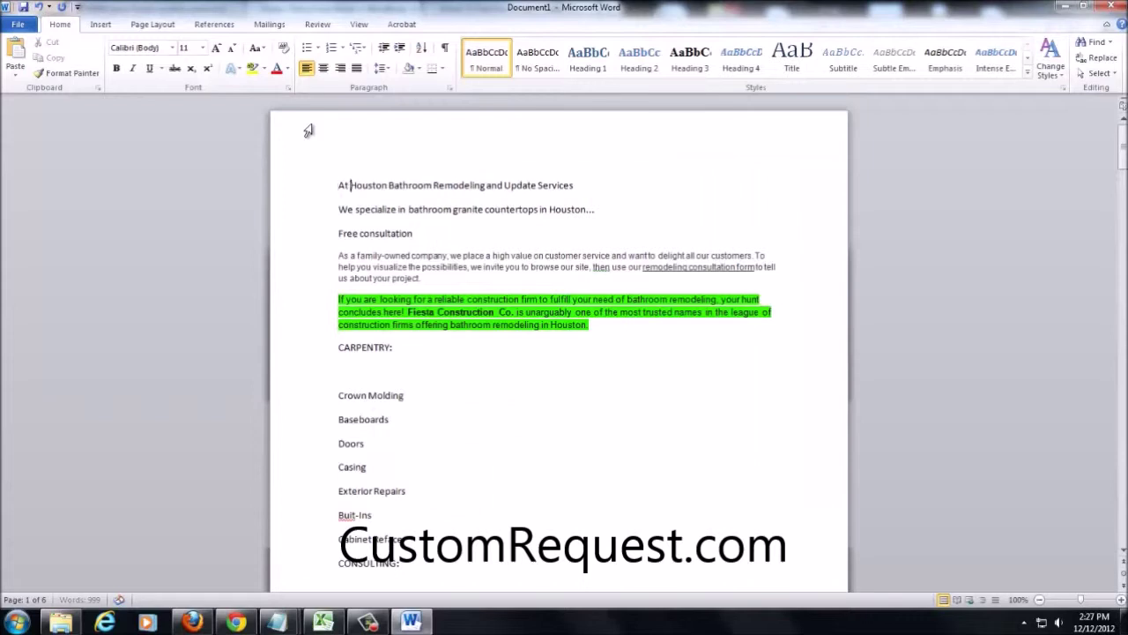
type("throom ")
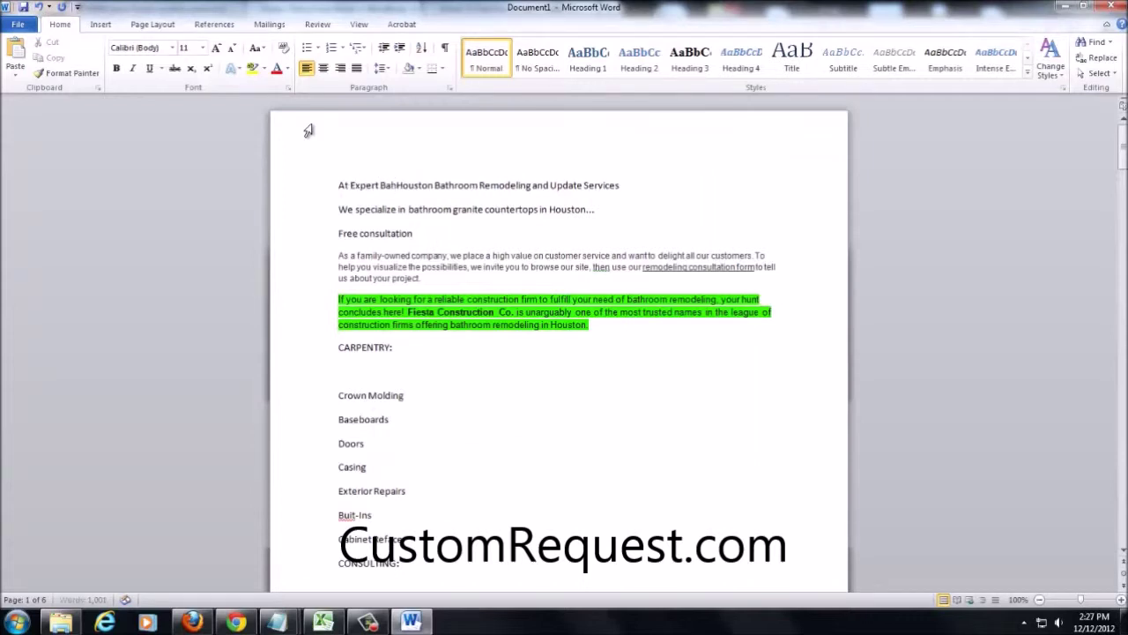
type("Remodel")
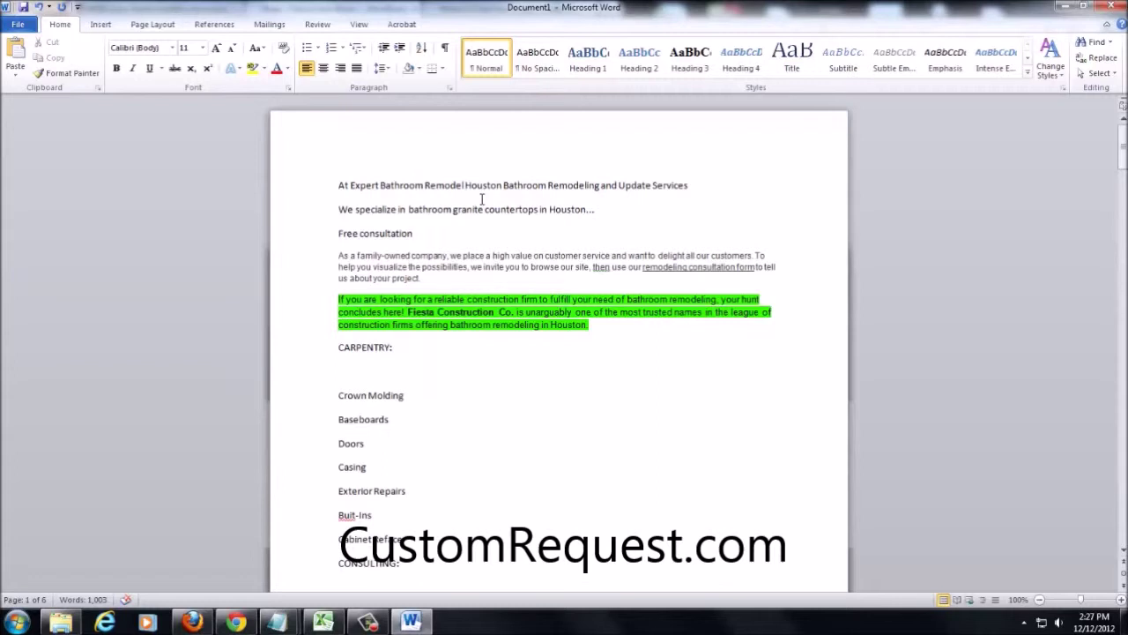
type("we")
type(" specialize i")
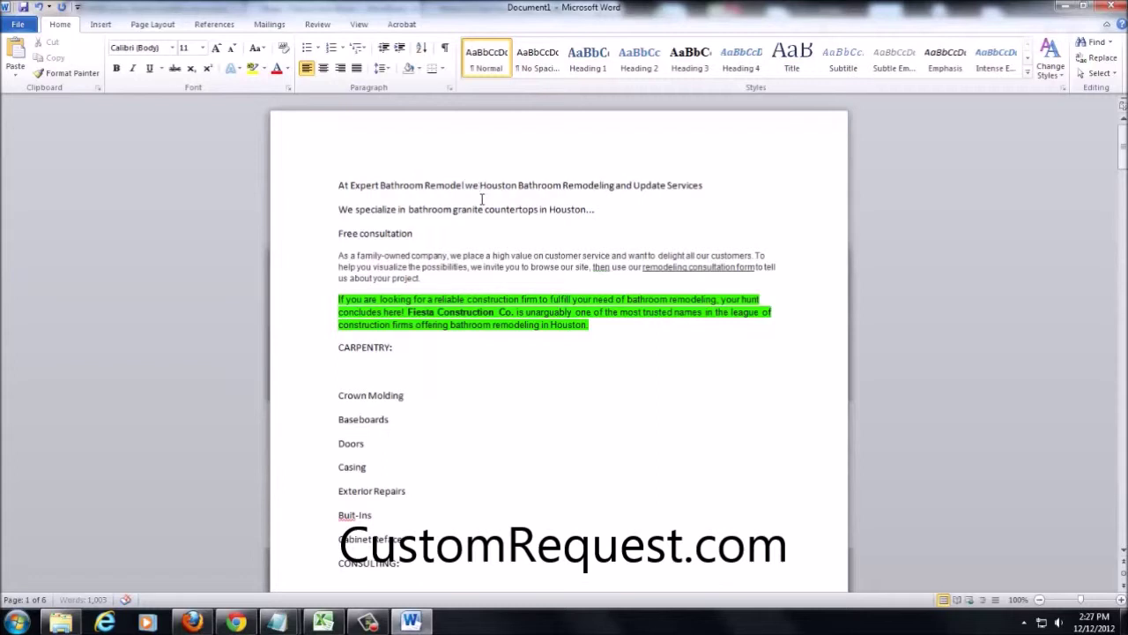
type("n ")
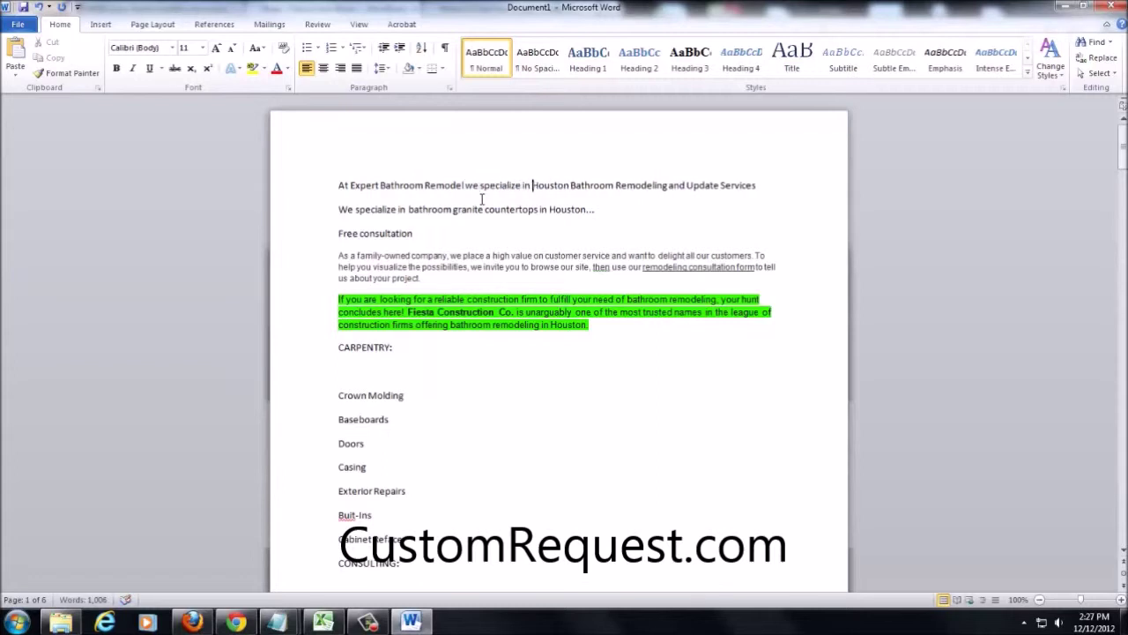
type("great customer service and")
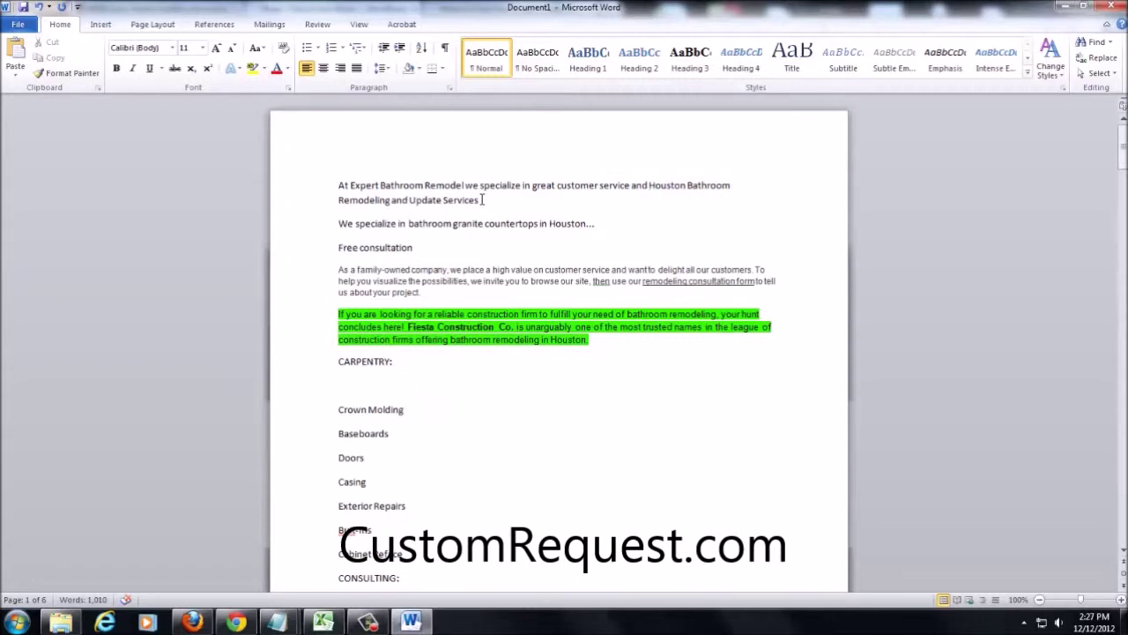
- Shorten the opening line to "At Expert Bathroom Remodel", deleting the customer service wording and "Houston Bathroom Remodeling and Update Services" after it
type("y")
key("BackSpace")
key("BackSpace")
key("BackSpace")
key("BackSpace")
key("BackSpace")
key("BackSpace")
key("BackSpace")
key("BackSpace")
key("BackSpace")
key("BackSpace")
key("BackSpace")
key("BackSpace")
key("BackSpace")
key("BackSpace")
key("BackSpace")
key("BackSpace")
key("BackSpace")
key("BackSpace")
key("BackSpace")
key("BackSpace")
key("BackSpace")
key("BackSpace")
key("BackSpace")
key("BackSpace")
key("BackSpace")
key("BackSpace")
key("BackSpace")
key("BackSpace")
key("BackSpace")
key("BackSpace")
key("BackSpace")
key("BackSpace")
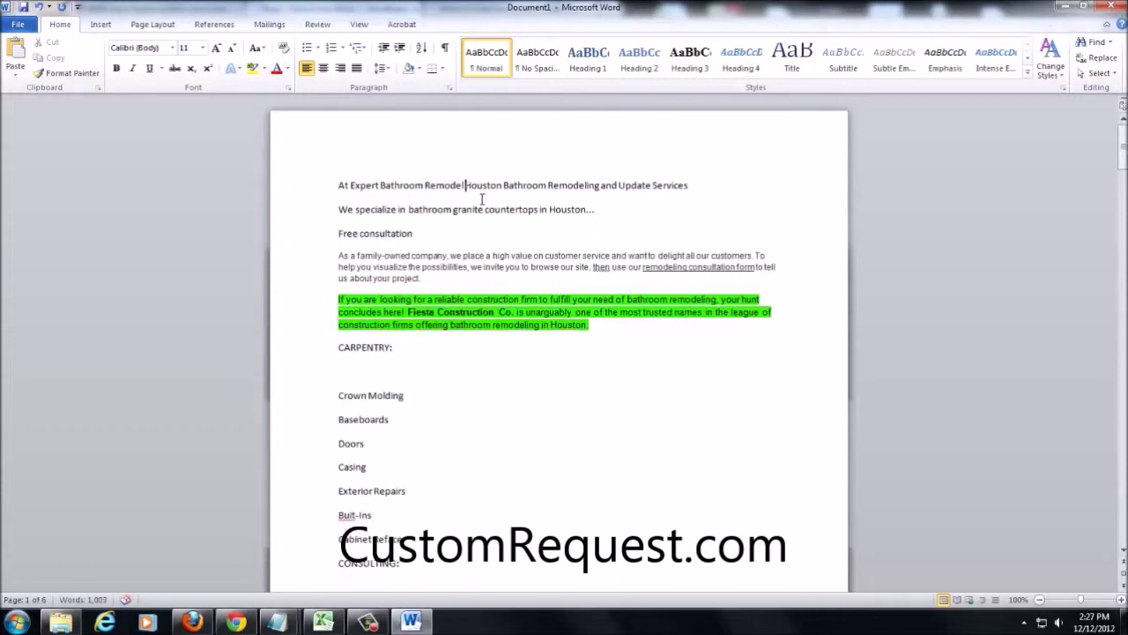
left_click_drag(465, 186, 720, 208)
key("BackSpace")
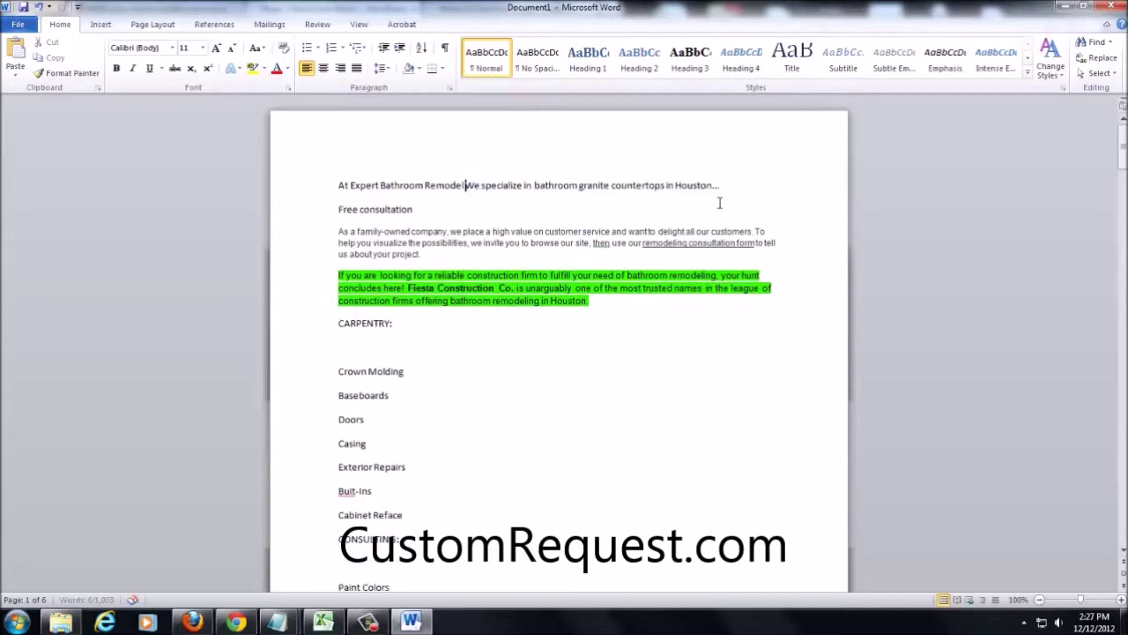
- Remove "At" from the opening line and move "We specialize in bathroom granite countertops" two paragraphs below "Expert Bathroom Remodel"
key("Left")
key("Left")
key("Left")
key("Left")
key("Left")
key("Left")
key("Left")
key("Left")
key("Left")
key("Left")
key("BackSpace")
key("BackSpace")
key("BackSpace")
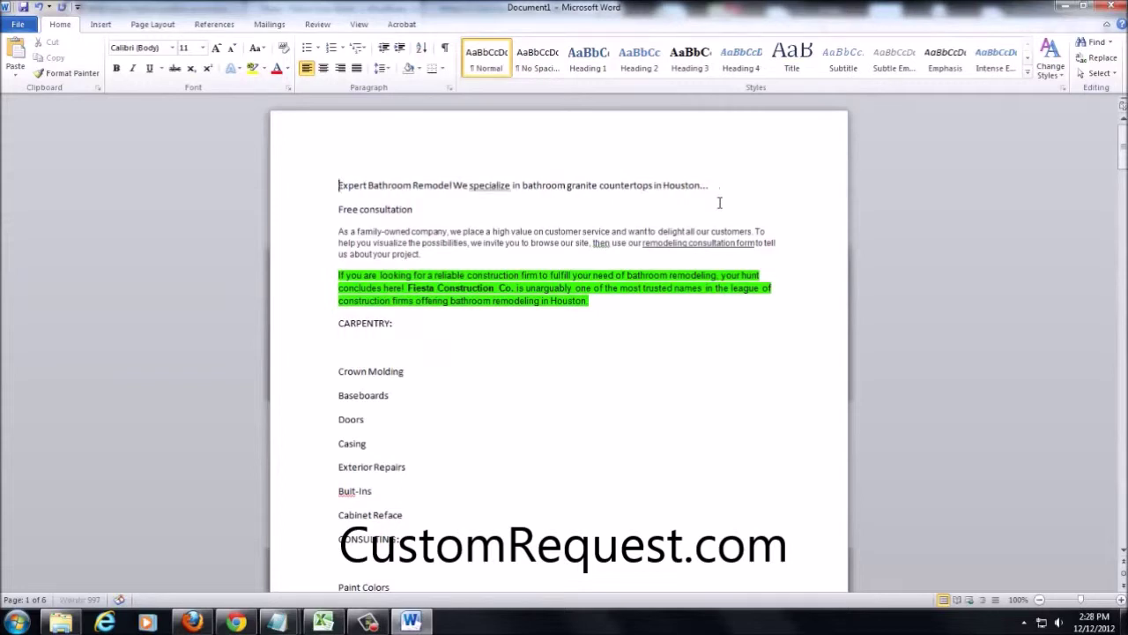
left_click(454, 185)
key("Return")
key("Return")
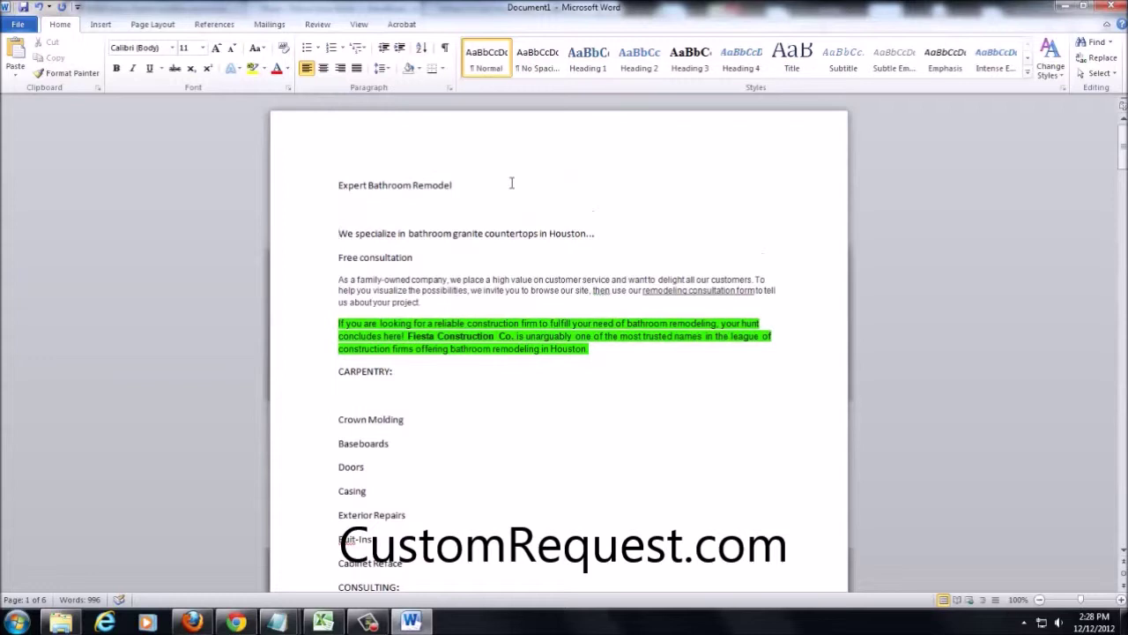
- Continue the opening line with "is a family owned business. Customer service is our number one priority because we want"
type("is a family owned buy")
type("iness")
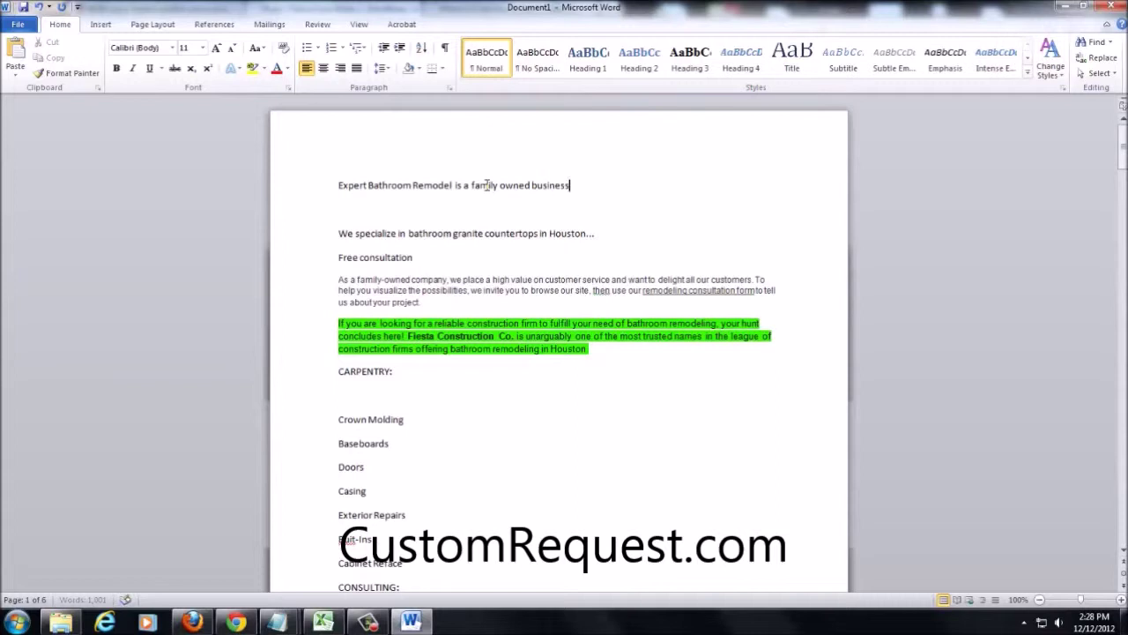
type(". Customer service is our number")
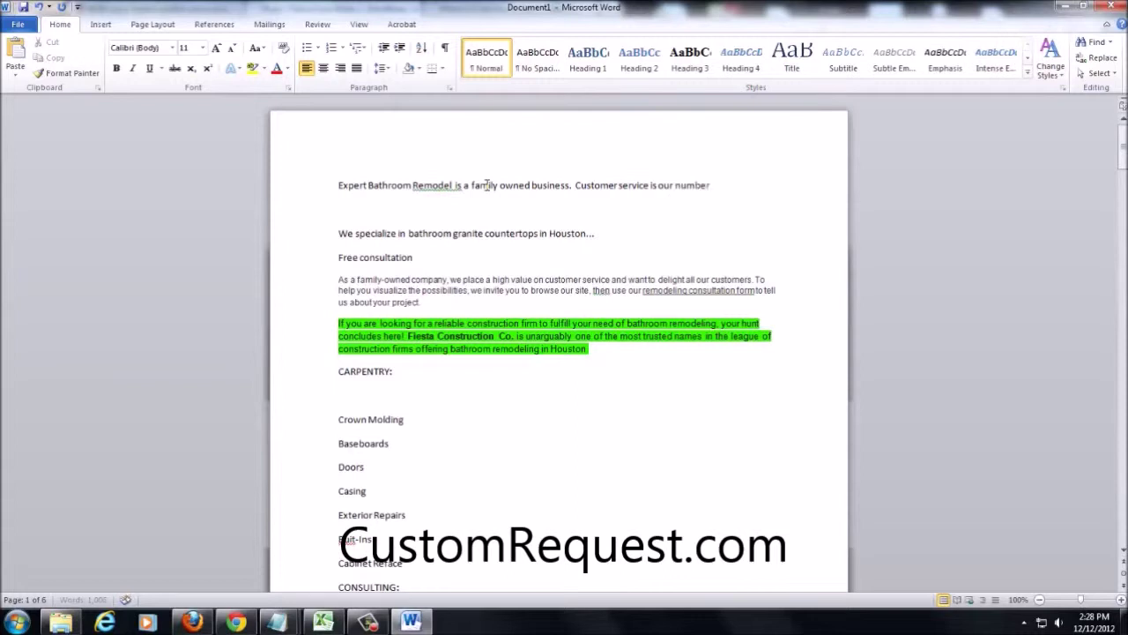
type(" one priority because we want ")
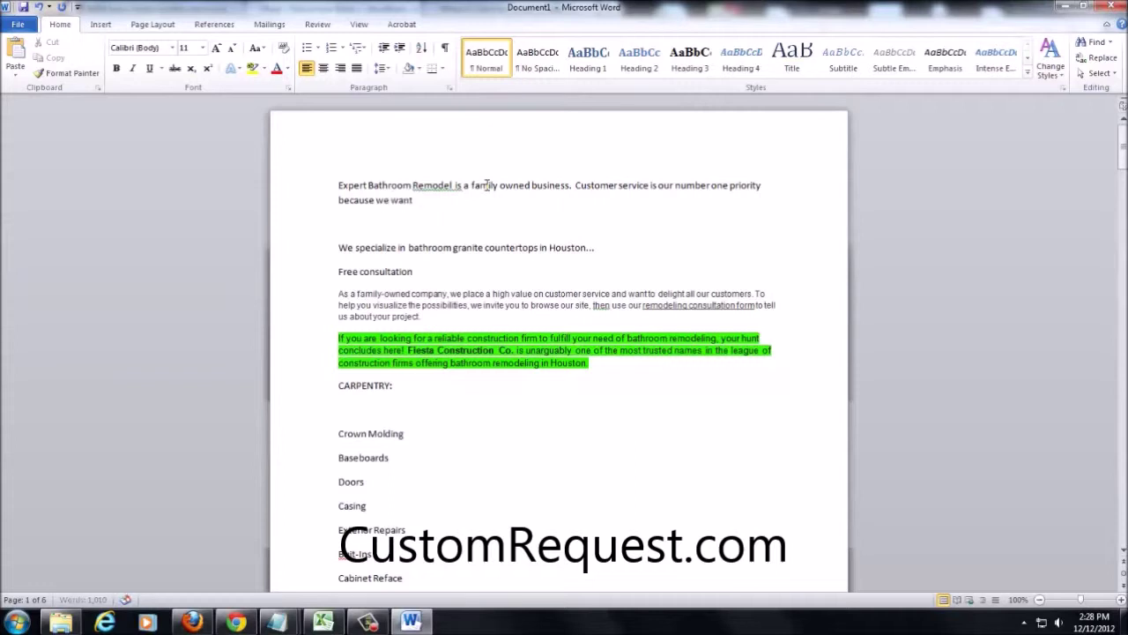
- Finish the opening paragraph with "others to be treated the way we like to be treated, which is being put on a pedestal."
type("others to be treated th way")
key("BackSpace")
key("BackSpace")
type("e way")
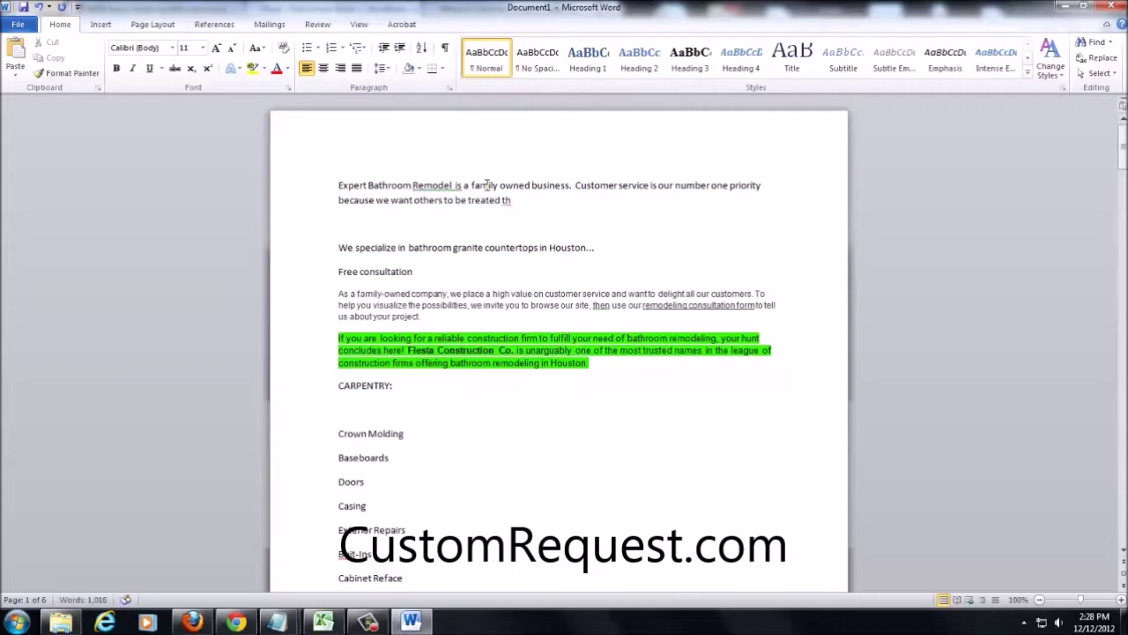
type(" we like to be treated")
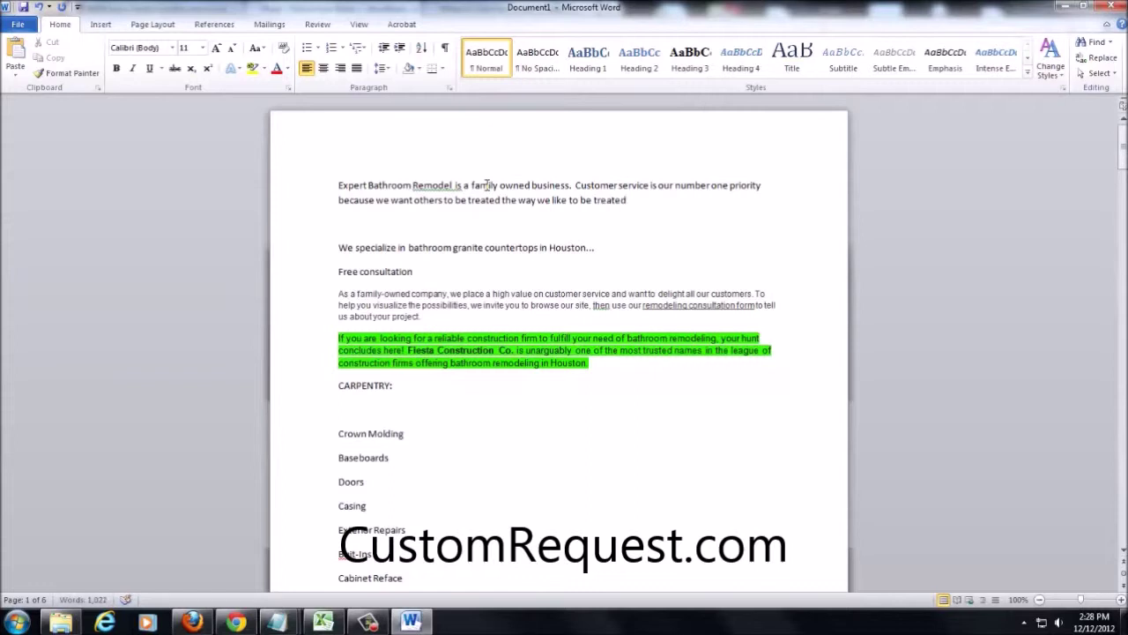
type(".")
key("BackSpace")
type(", which is being put on a pedestal.")
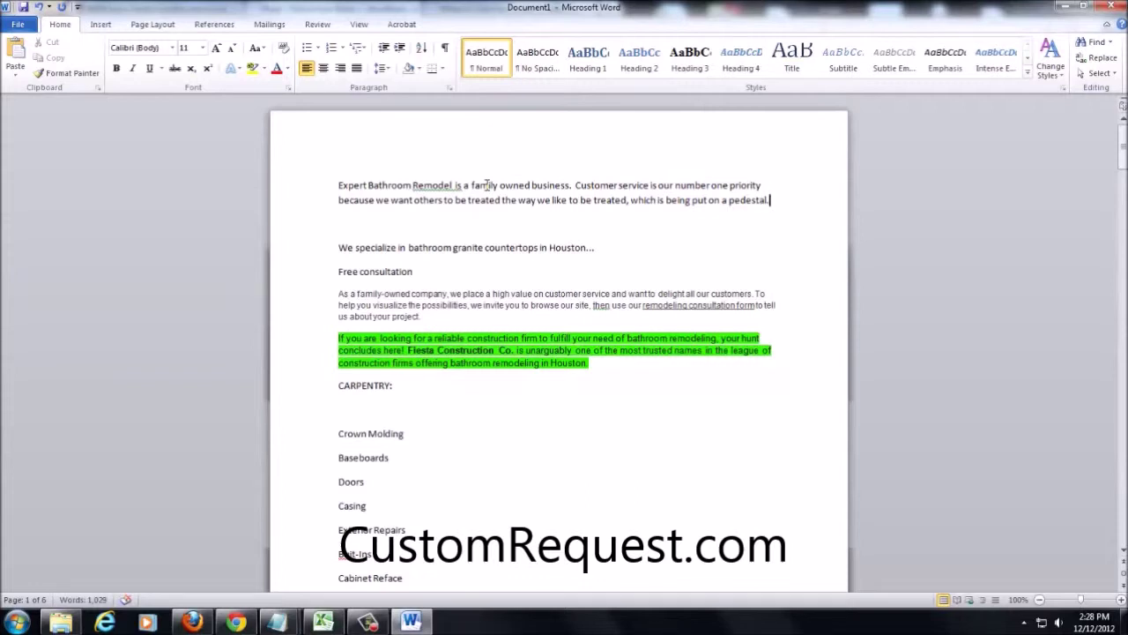
- Start a second paragraph with "We offer free consultations and estimates."
key("Return")
type("We offe")
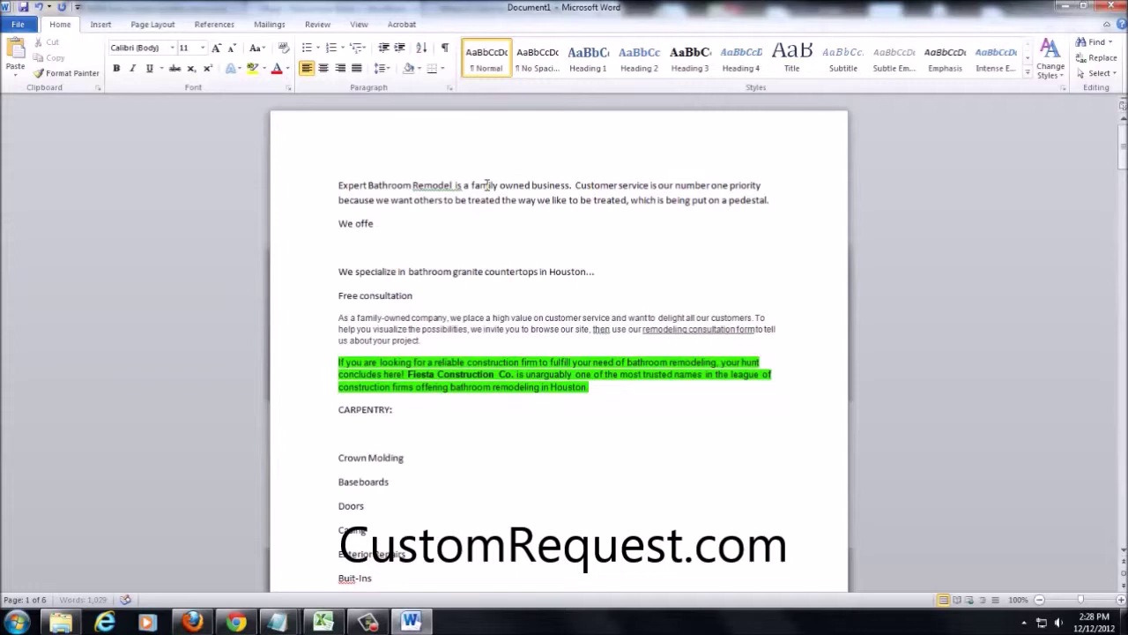
type("r free consultations and estimates")
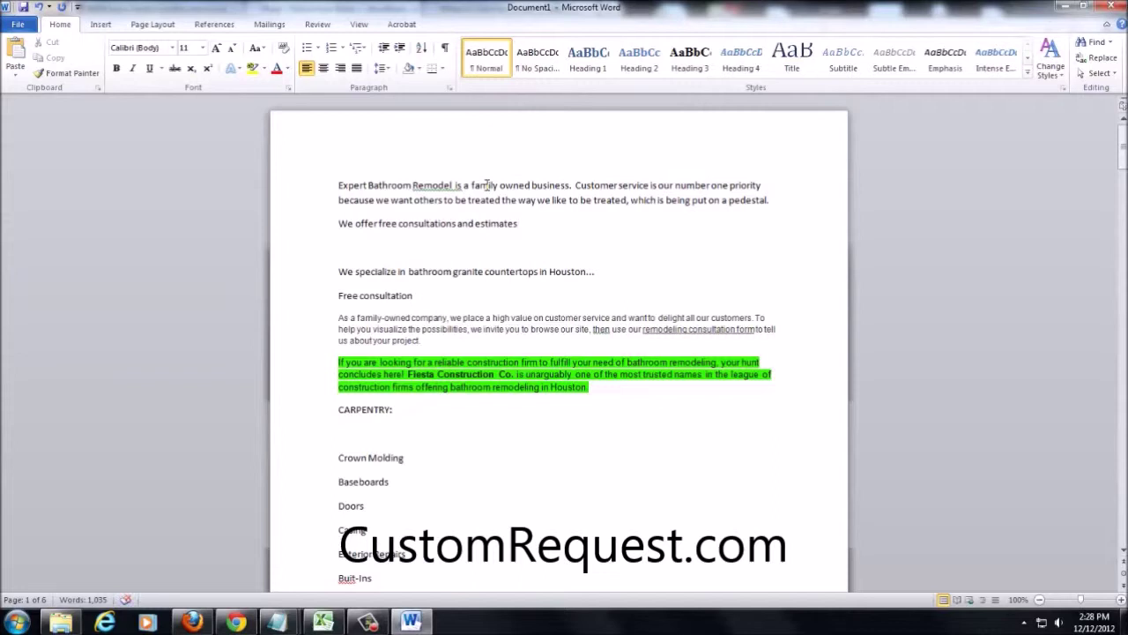
type(".")
- Add the sentence "You can give us a call at", the business phone number, and "for fast and friendly service." to the second paragraph
type("  You can giv")
type("e us a call at ")
type("(555)")
type(" 555")
type("-5555  for fast")
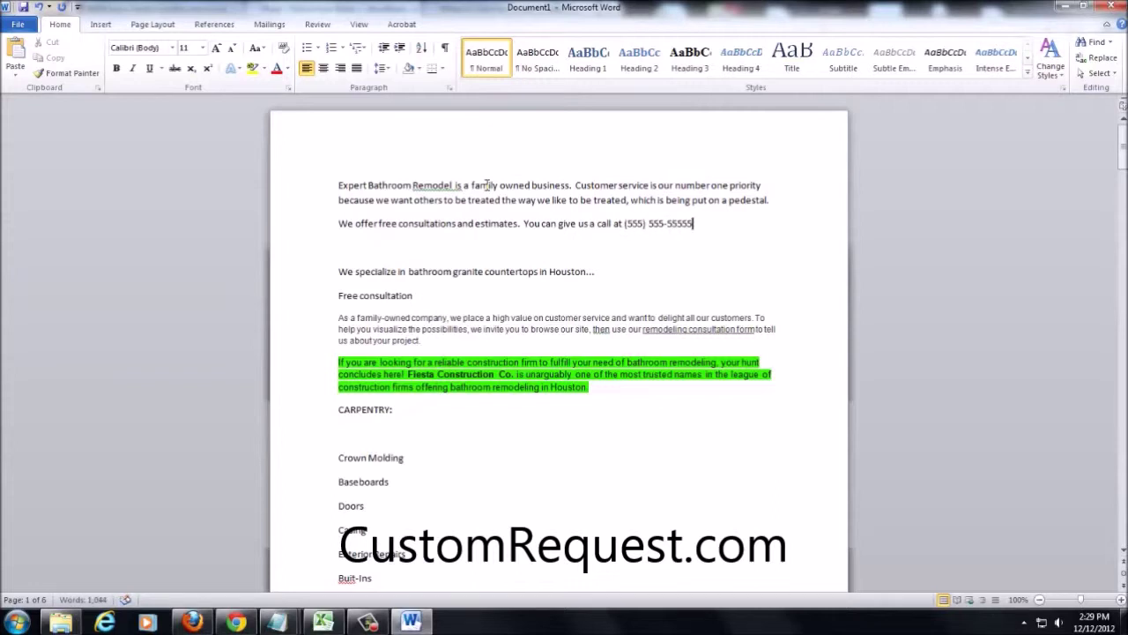
key("BackSpace")
key("BackSpace")
key("BackSpace")
key("BackSpace")
type("a fast an")
key("BackSpace")
key("BackSpace")
key("BackSpace")
key("BackSpace")
key("BackSpace")
key("BackSpace")
key("BackSpace")
key("BackSpace")
key("BackSpace")
type("fast and friendly servi")
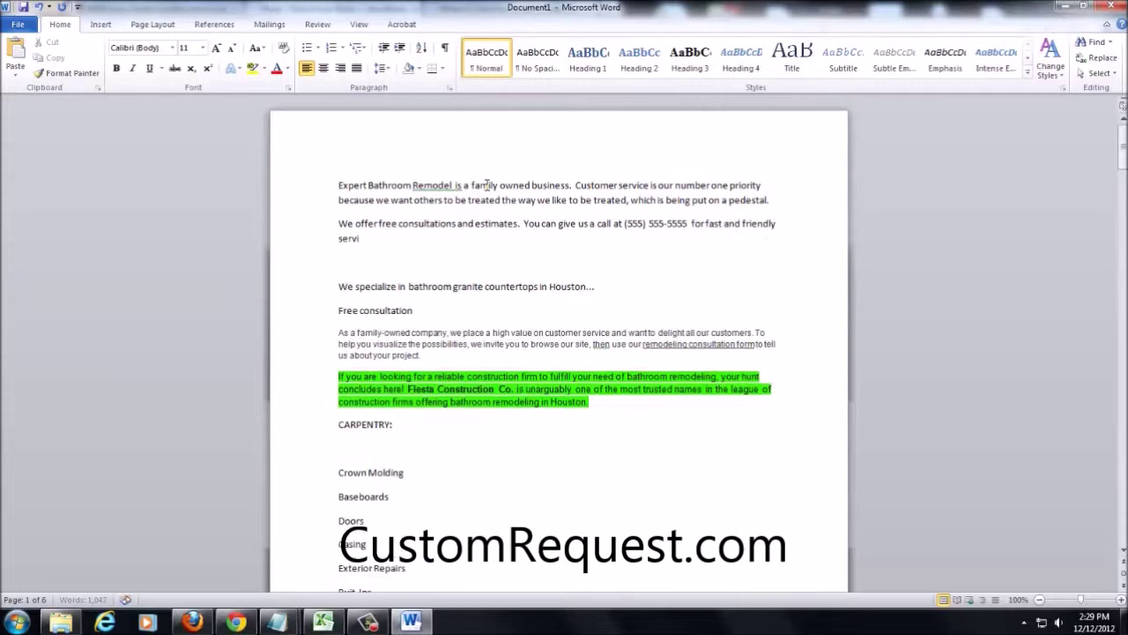
- Delete the sample text from "We specialize in bathroom granite countertops" through the family-owned company paragraph
left_click(425, 354)
left_click_drag(425, 353, 338, 286)
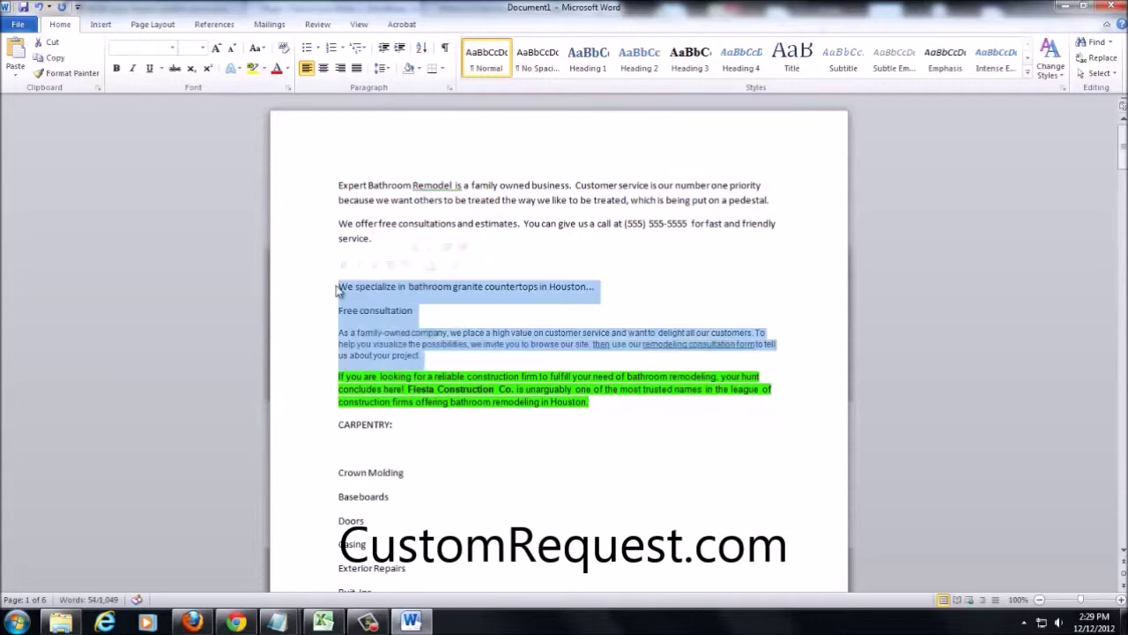
key("Delete")
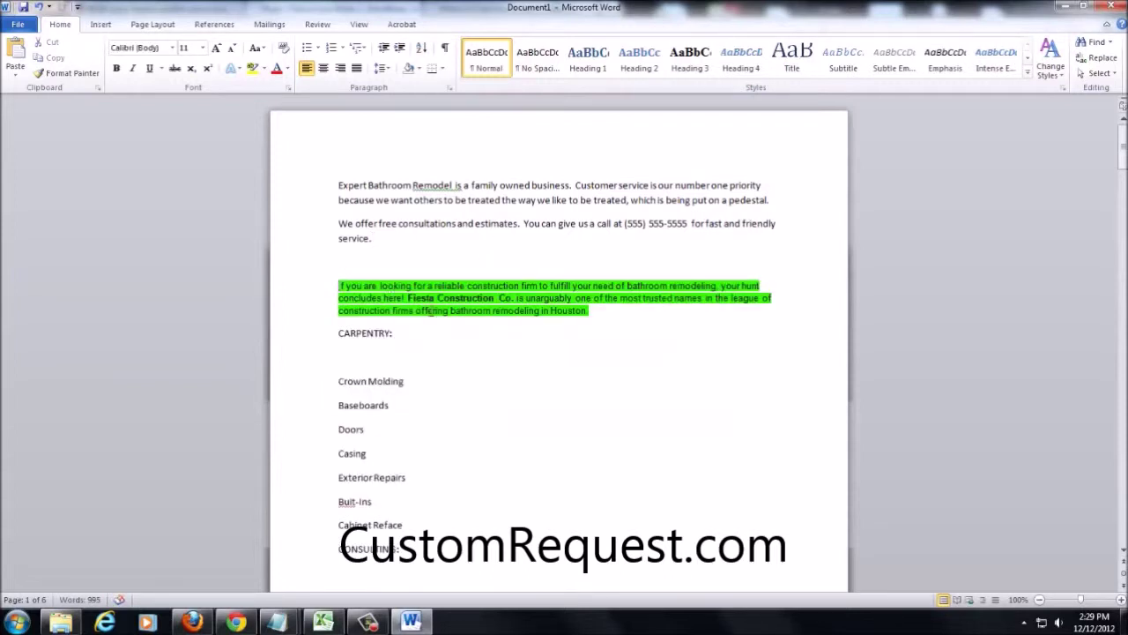
- Add the paragraph "We have been a trusted name in the Indianapolis area for over 20 years." and delete the green-highlighted Fiesta Construction paragraph
left_click(418, 249)
key("Return")
type("We have been a trusted name in the I")
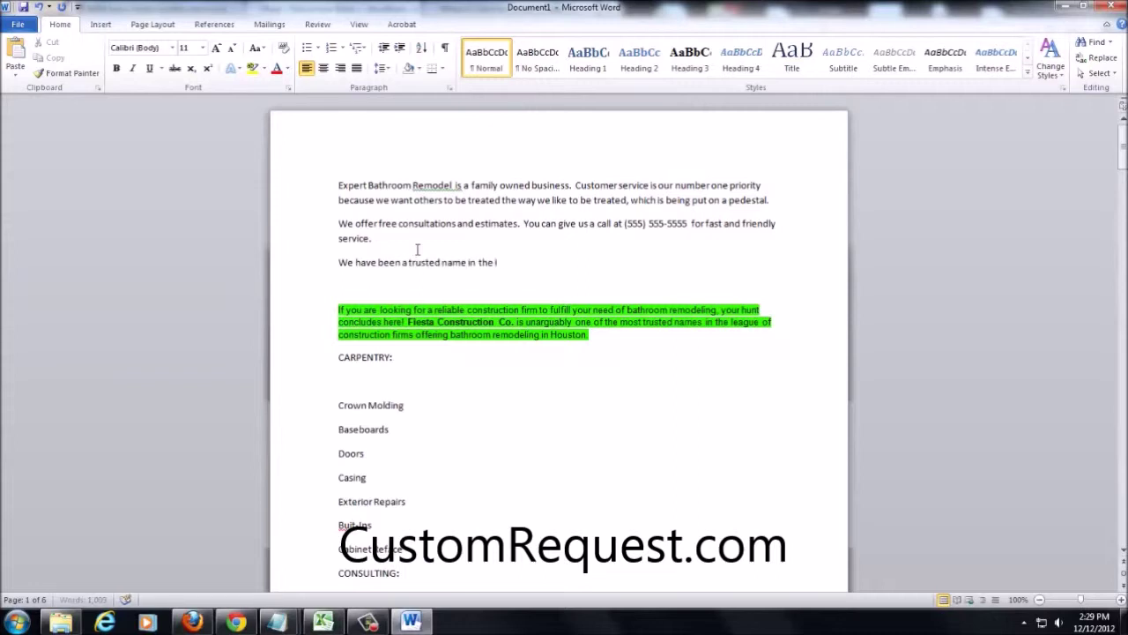
type("ndianapolis area for over 20 years.")
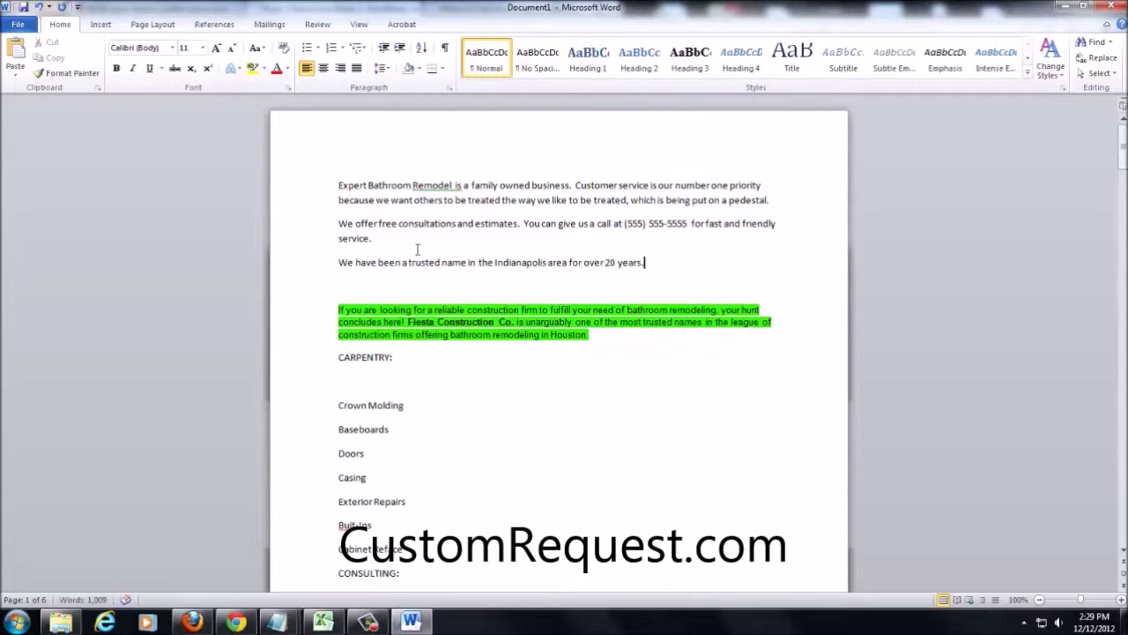
left_click_drag(603, 337, 315, 317)
key("Delete")
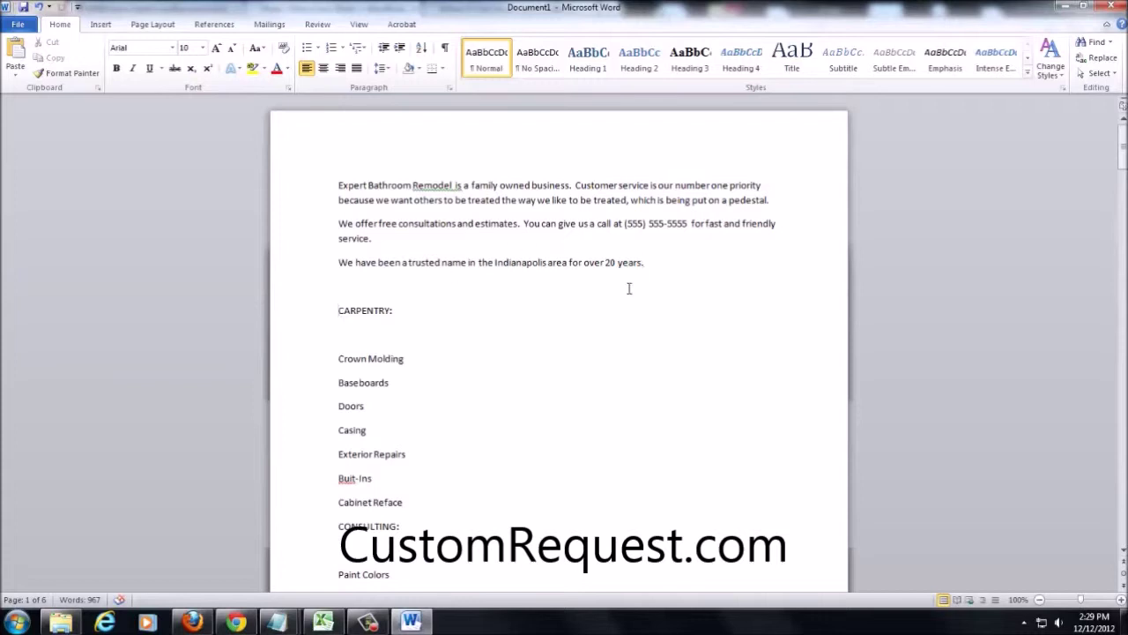
- Select the Bathroom Remodel Checklist items from Cabinets through Plumbing and open a new blank Excel workbook
middle_click(512, 319)
middle_click(534, 337)
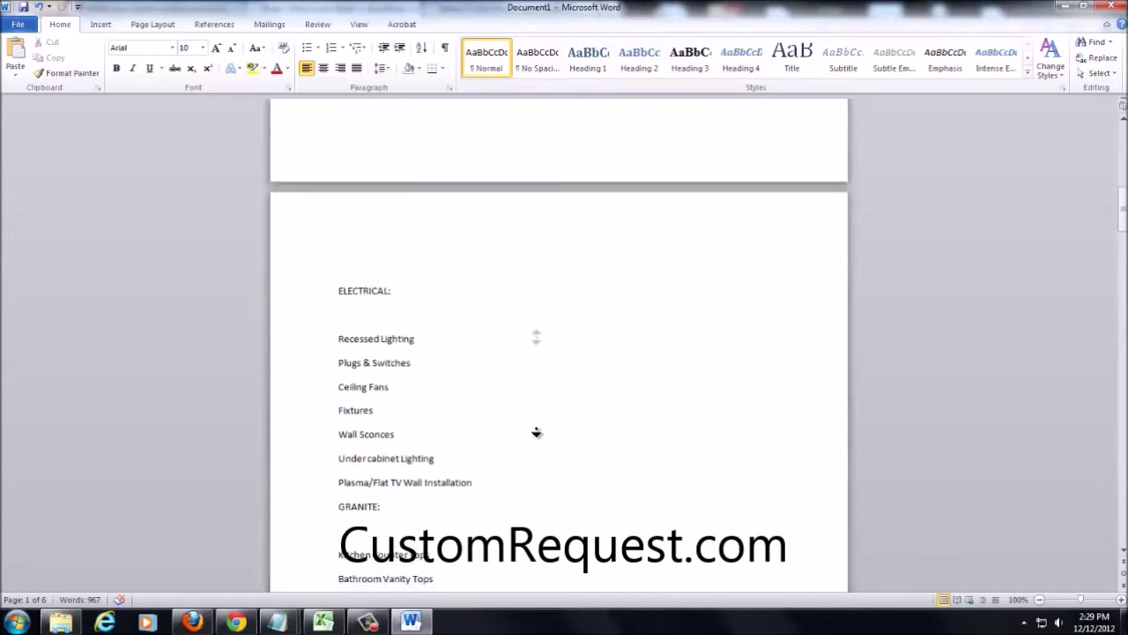
middle_click(544, 379)
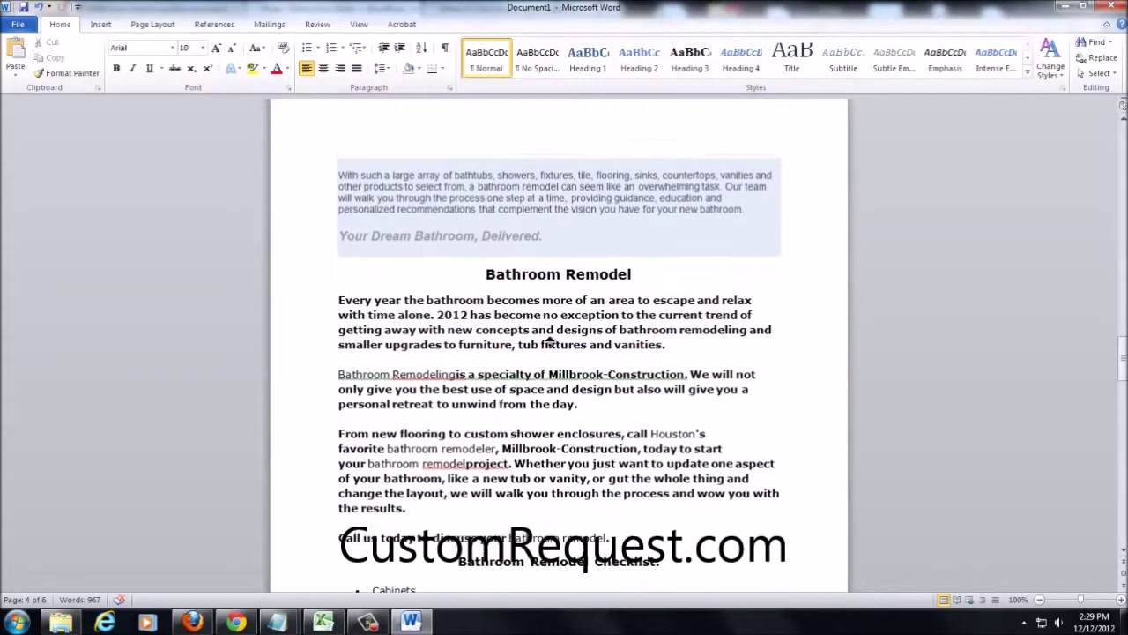
middle_click(549, 342)
scroll(541, 357, "down", 1)
scroll(540, 355, "down", 3)
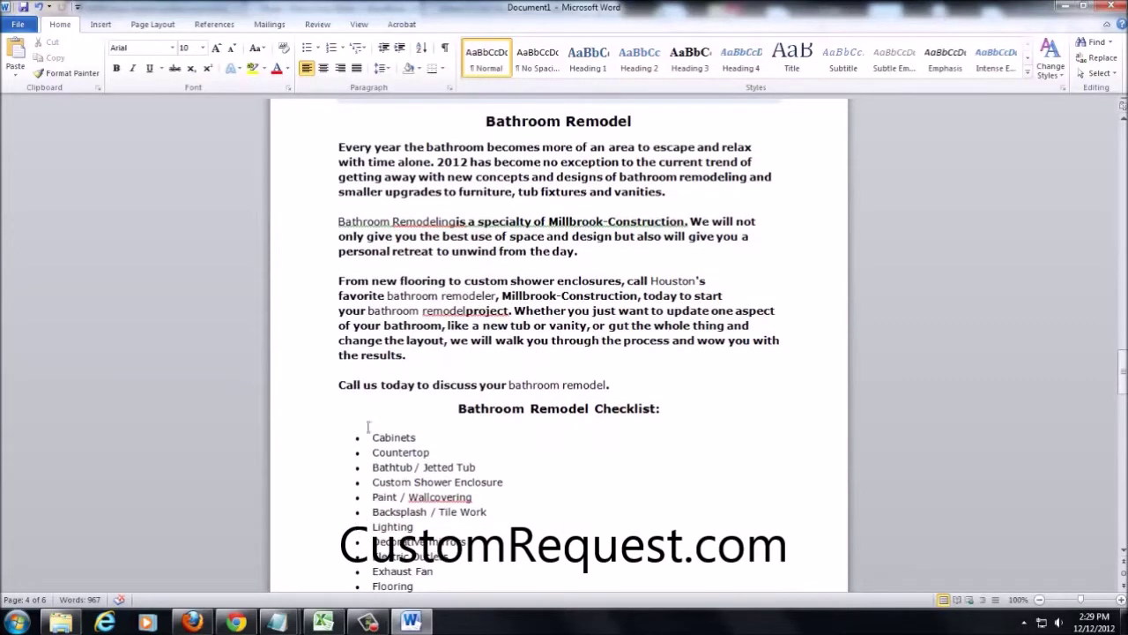
left_click_drag(374, 437, 544, 416)
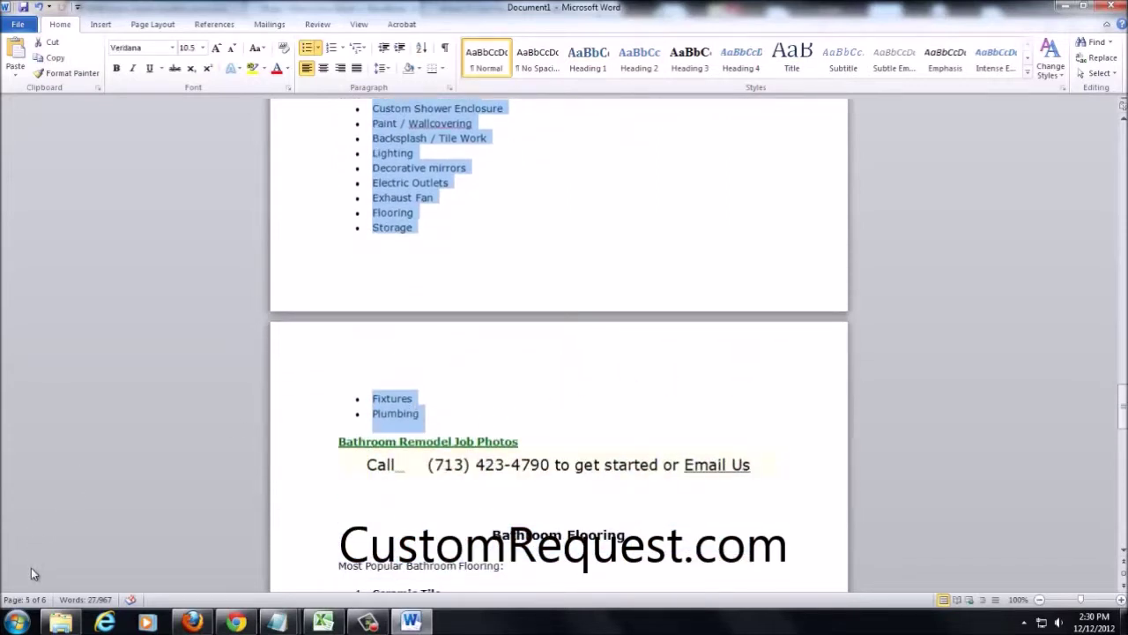
left_click(21, 622)
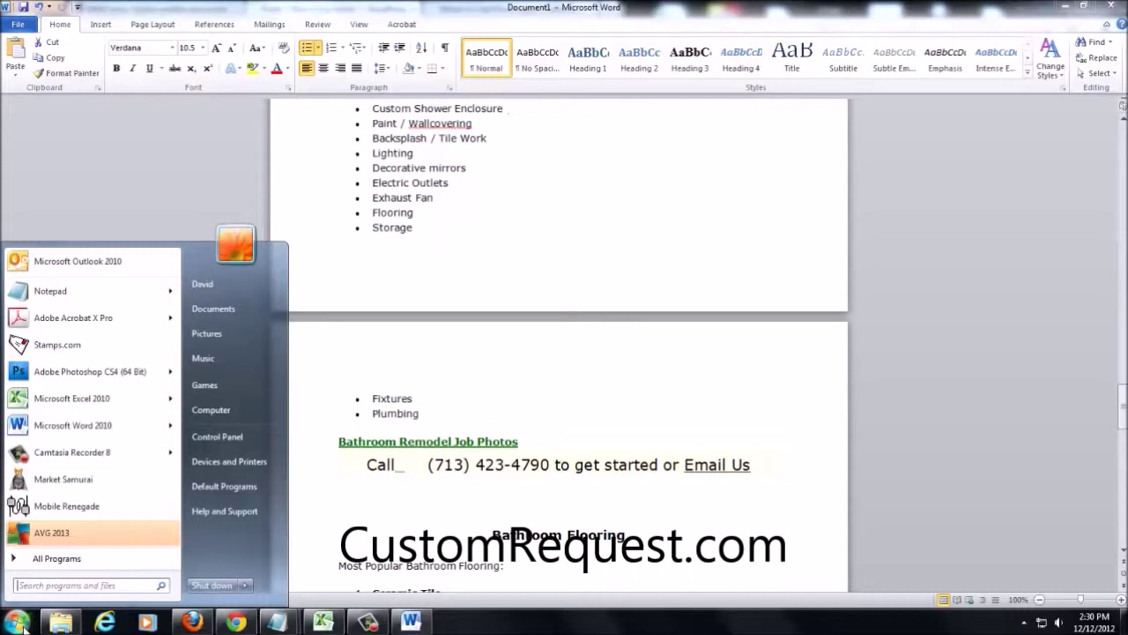
left_click(84, 412)
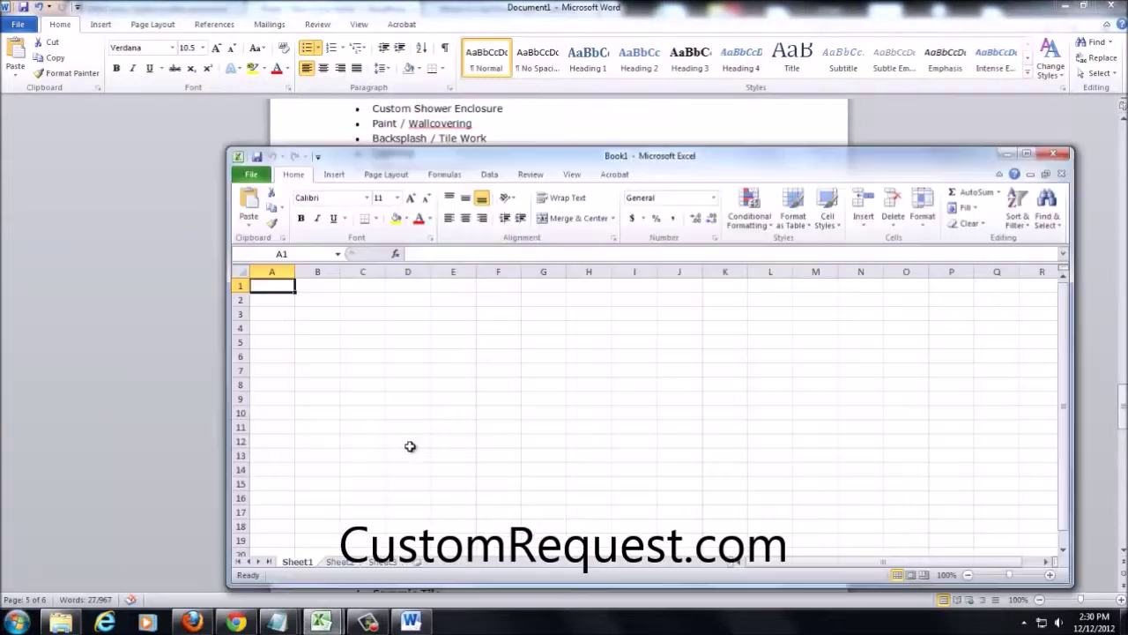
- Copy the selected checklist items from Word and paste them into the new Excel workbook at cell A1, matching the destination formatting
left_click(410, 622)
right_click(409, 203)
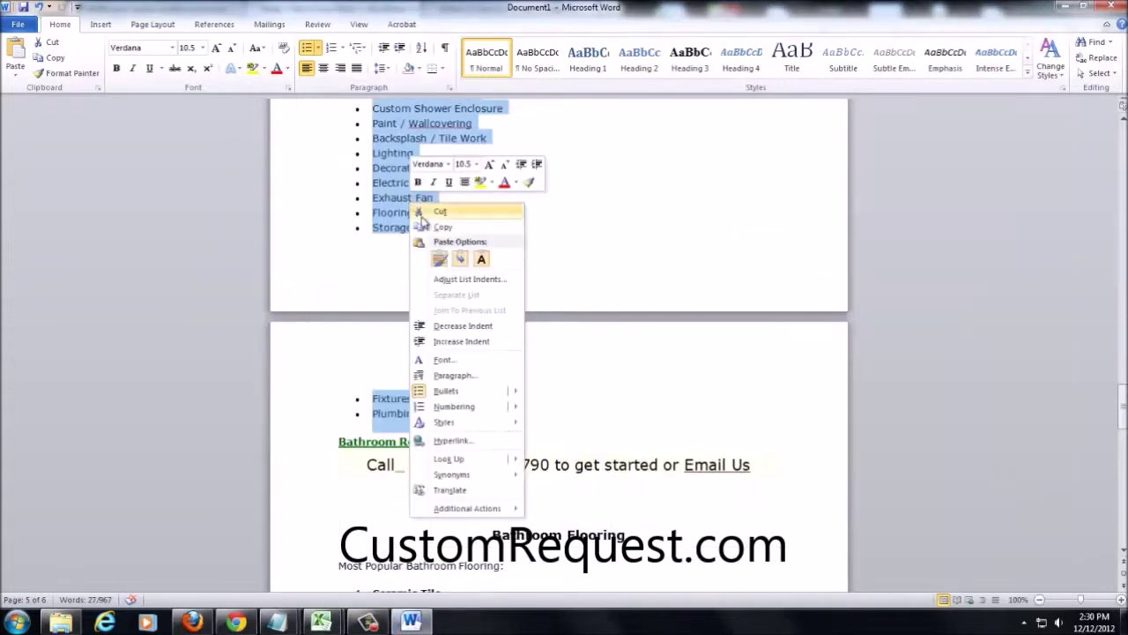
left_click(432, 227)
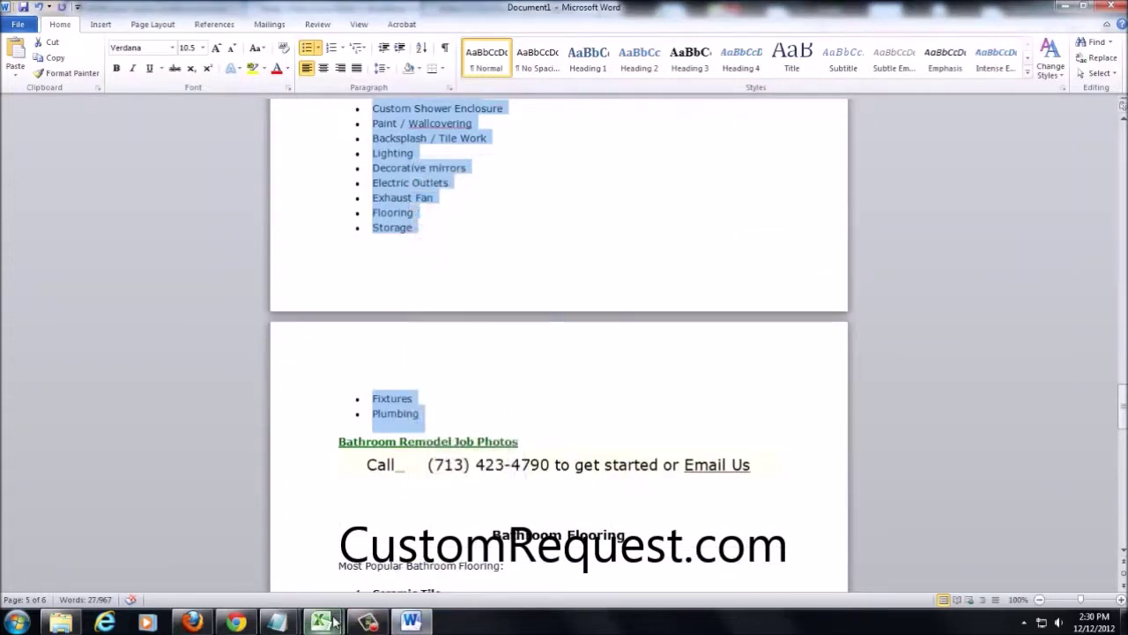
mouse_move(321, 622)
left_click(385, 561)
right_click(296, 289)
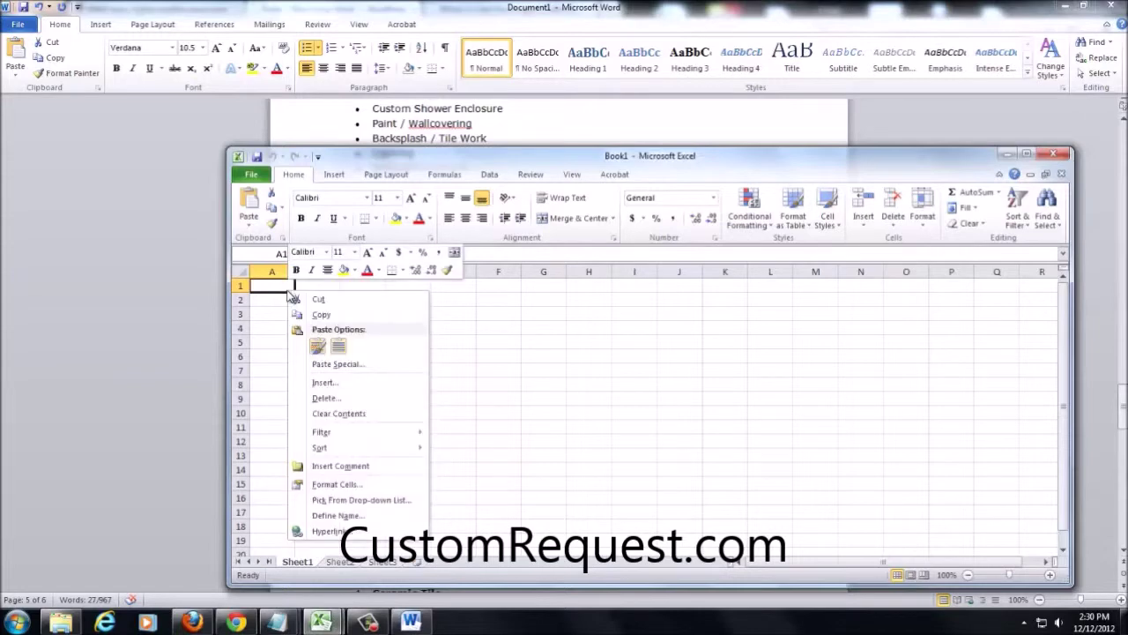
left_click(338, 346)
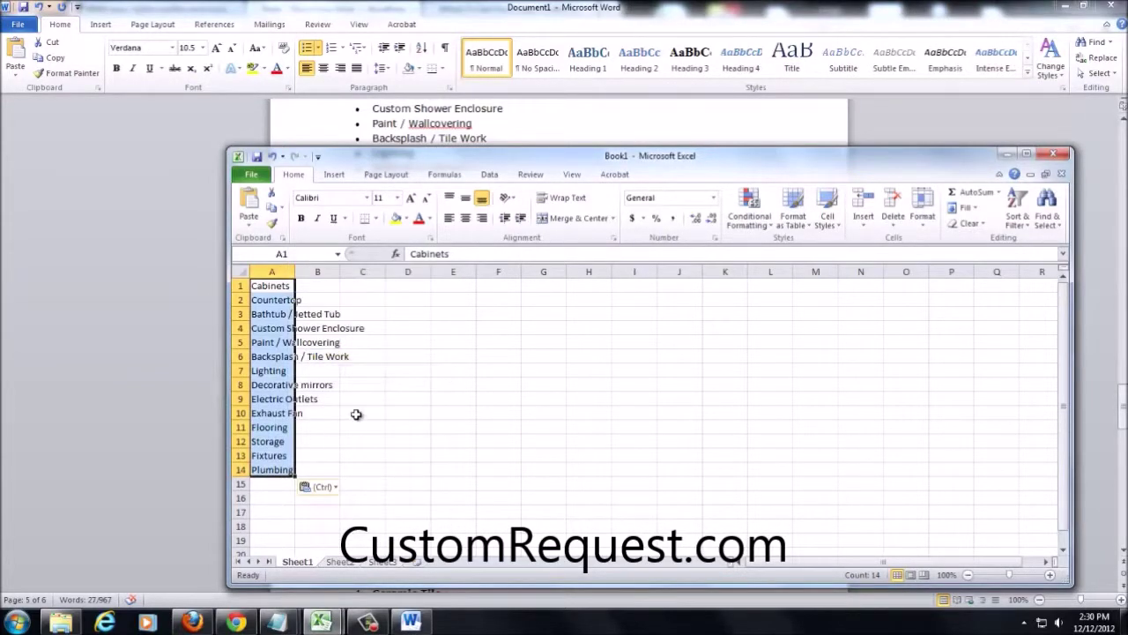
- Return to Word and delete the copied items under the Bathroom Remodel Checklist heading
left_click(411, 622)
scroll(392, 509, "down", 8)
scroll(412, 460, "down", 9)
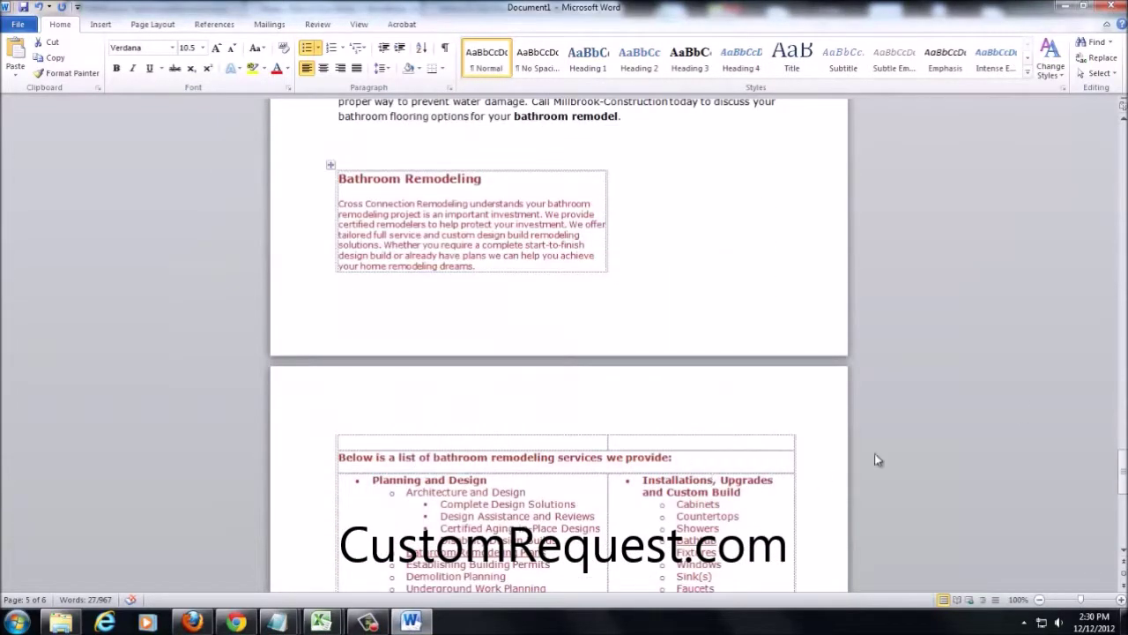
left_click_drag(1124, 463, 1124, 366)
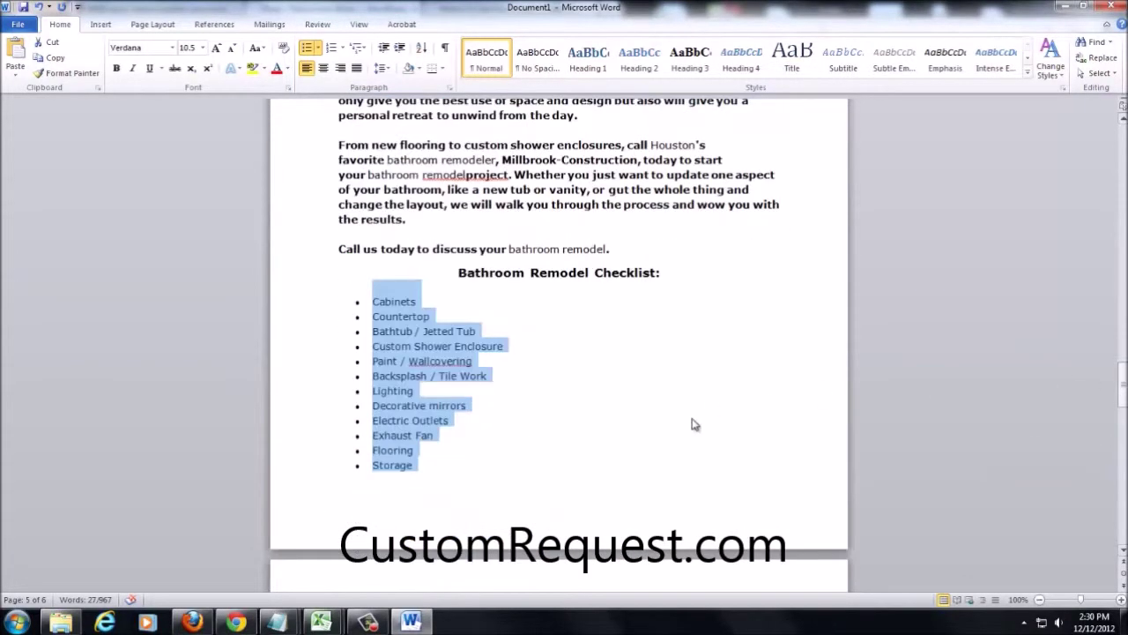
key("Delete")
- Copy the whole Planning and Design list, from its heading through Plumbing Designs, from the table on page 6
scroll(701, 419, "down", 6)
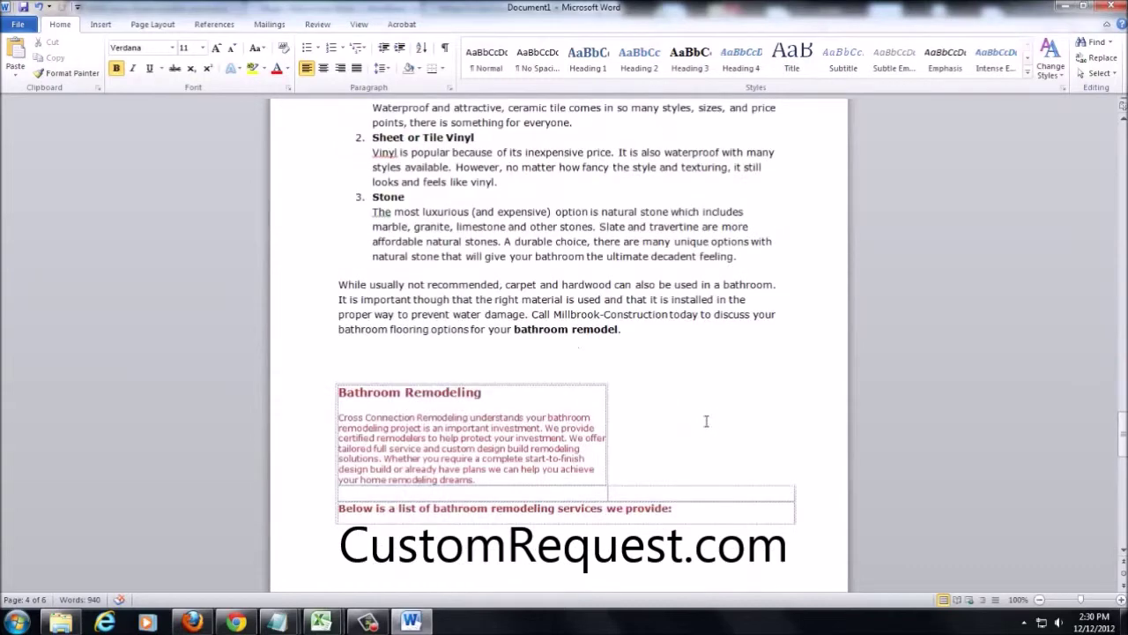
left_click_drag(1121, 450, 1123, 503)
left_click_drag(374, 165, 543, 512)
right_click(441, 432)
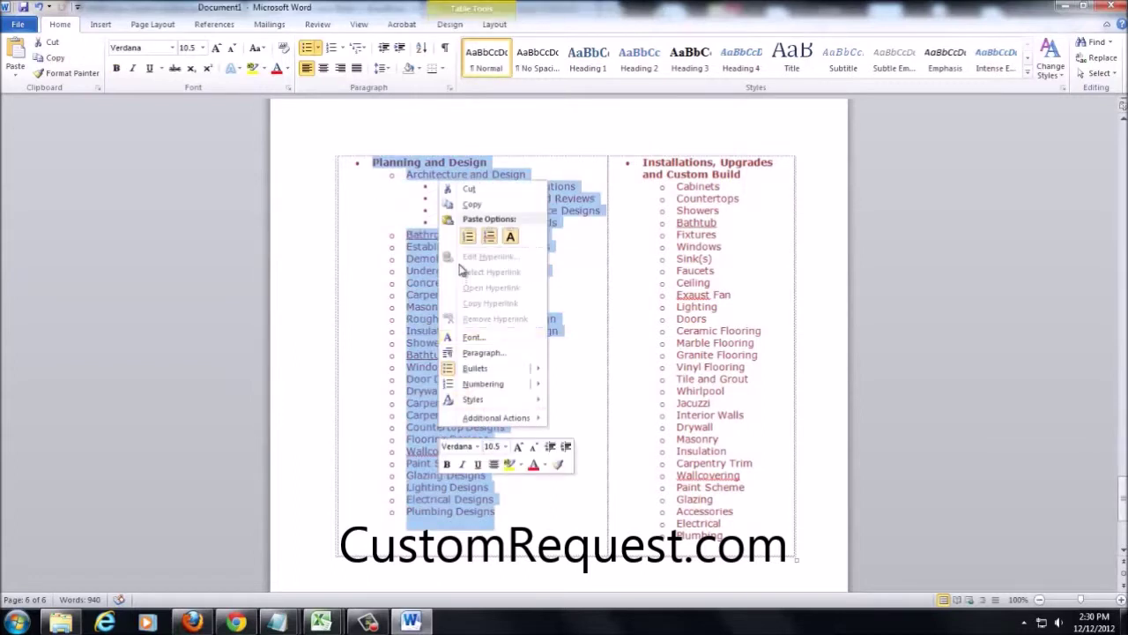
left_click(471, 205)
- Switch to the Excel workbook Book1 and paste the copied list at cell A15, matching the destination formatting
left_click(321, 622)
left_click(396, 502)
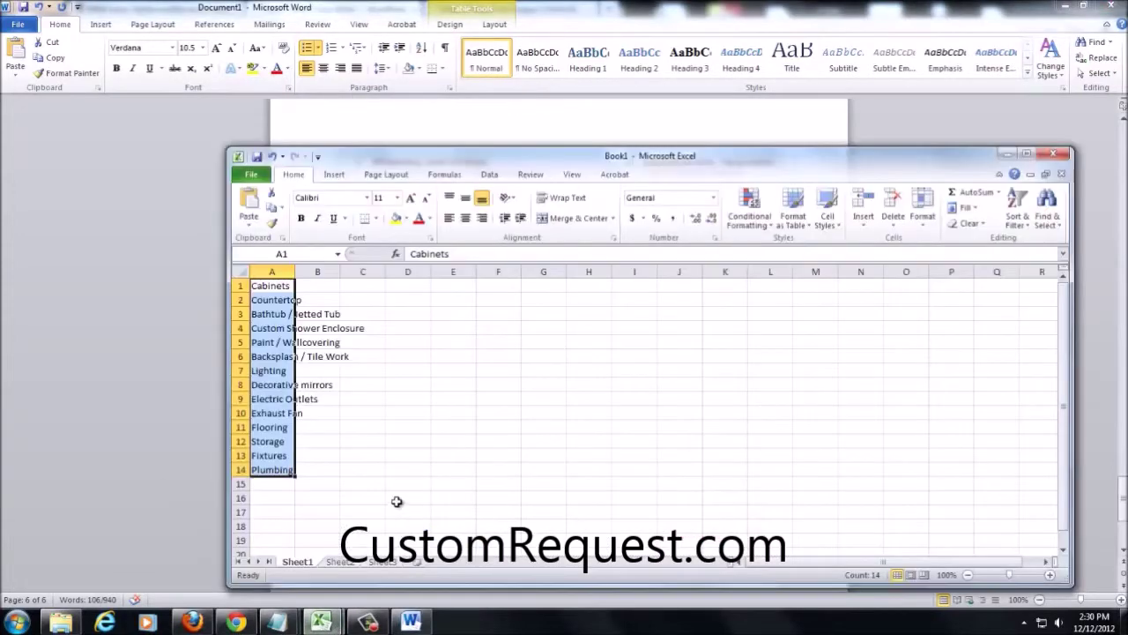
left_click(277, 483)
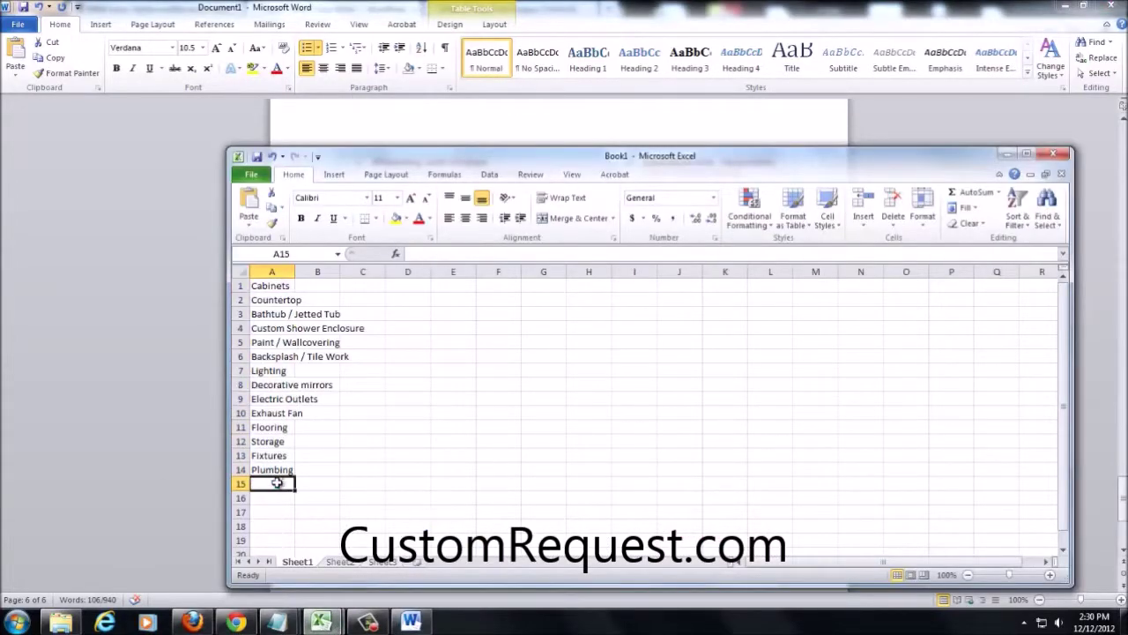
key("ctrl+v")
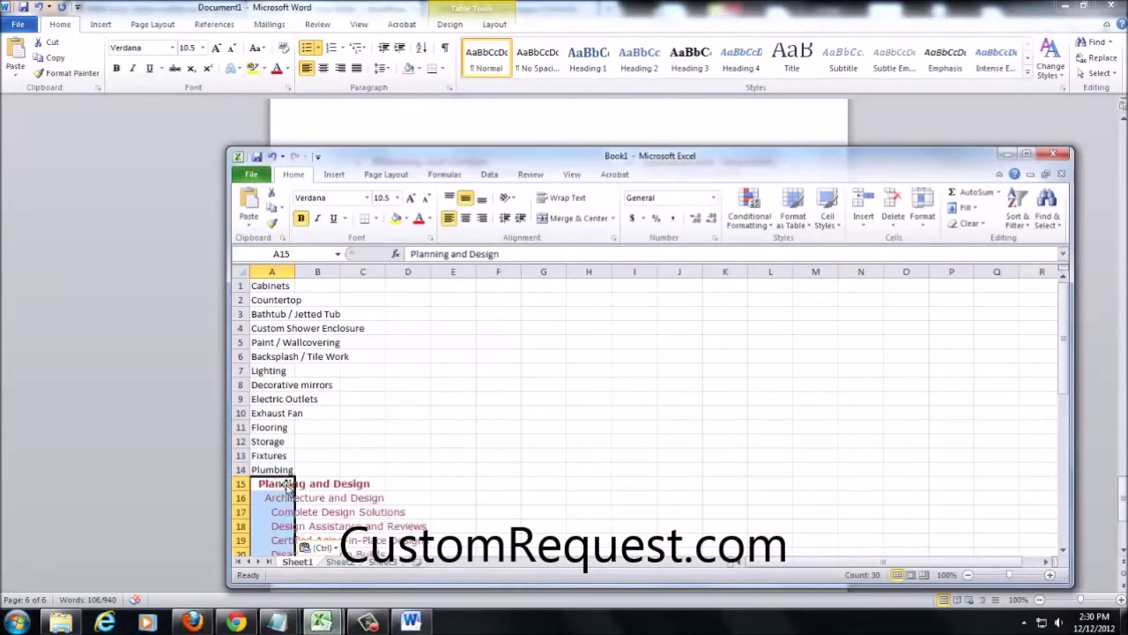
left_click(272, 157)
right_click(267, 481)
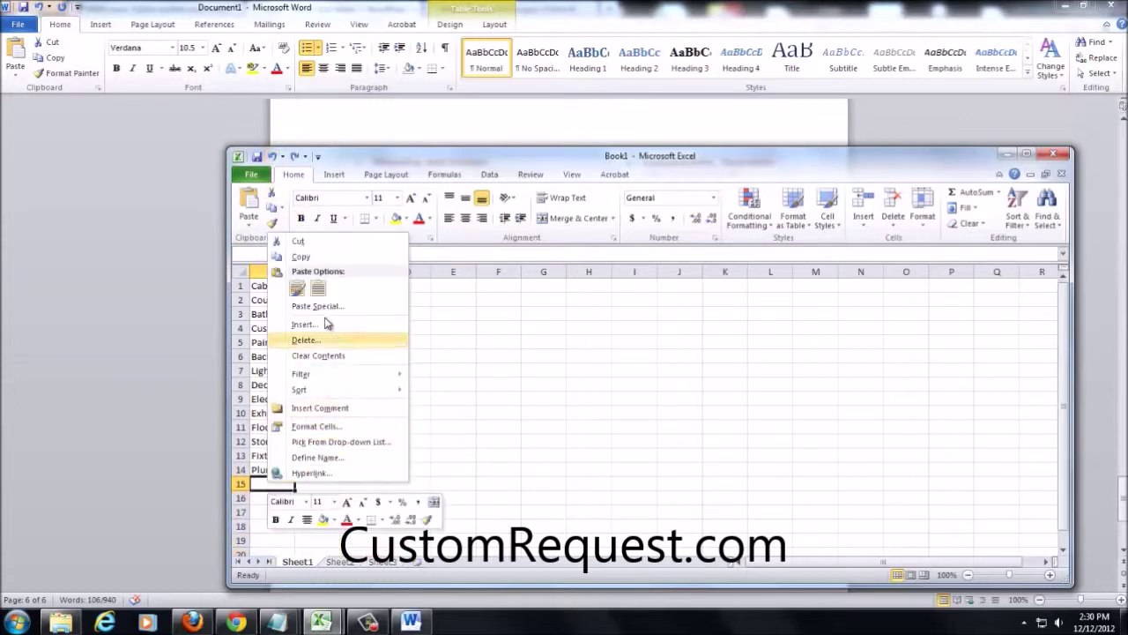
left_click(318, 288)
scroll(359, 410, "down", 8)
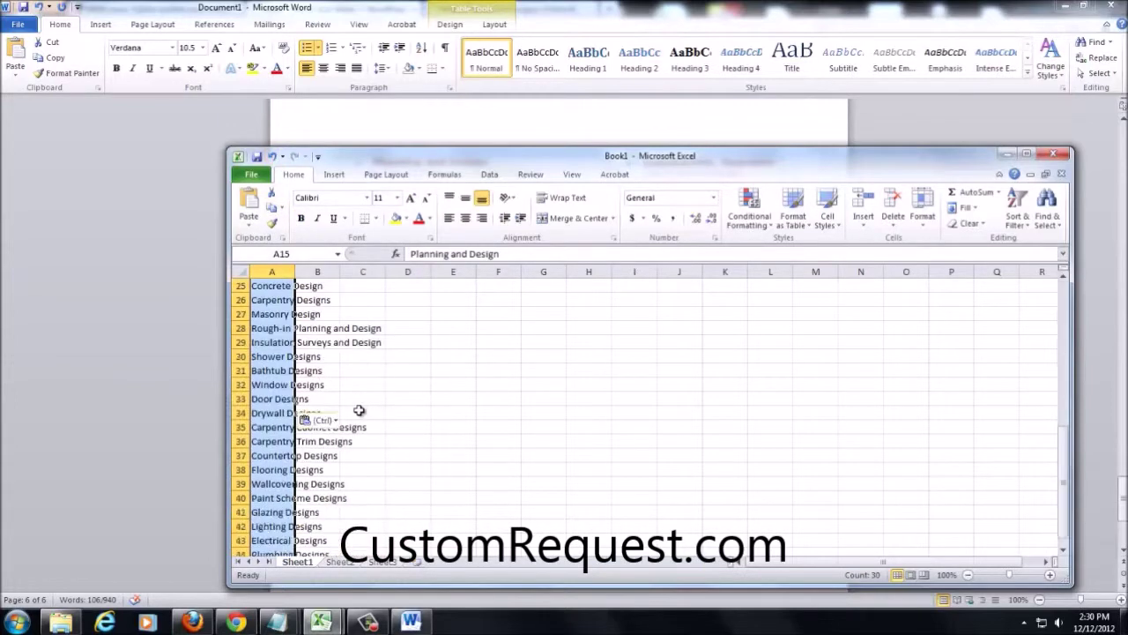
scroll(358, 410, "down", 5)
- Copy the Installations, Upgrades and Custom Build list from Word and paste it at cell A45 in Excel, matching the destination formatting
left_click(265, 359)
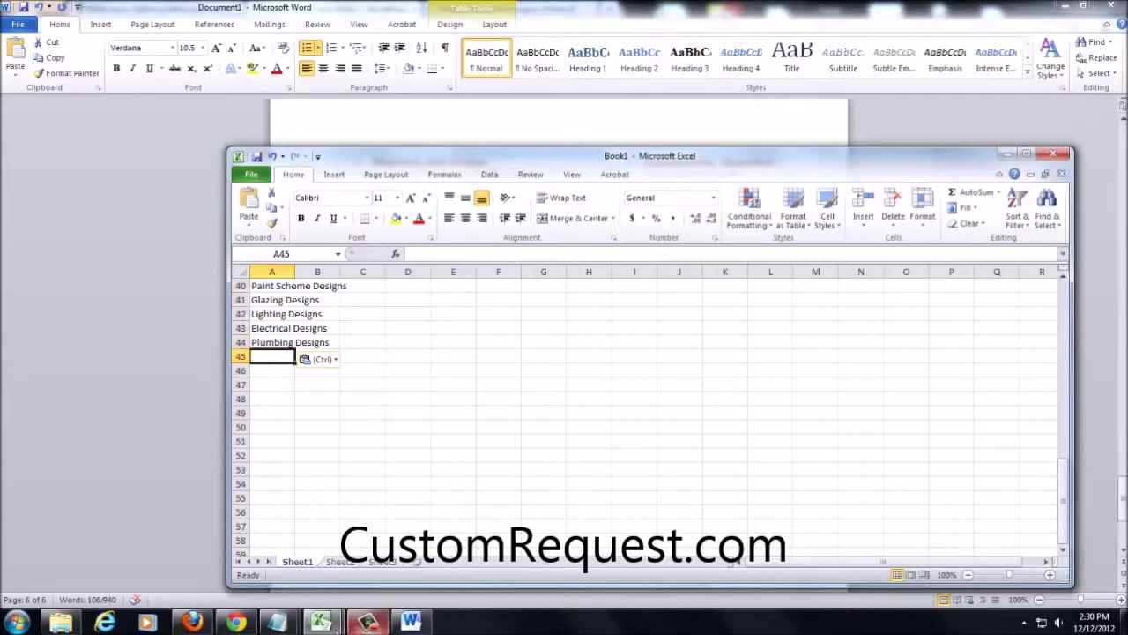
left_click(410, 622)
left_click_drag(631, 167, 755, 531)
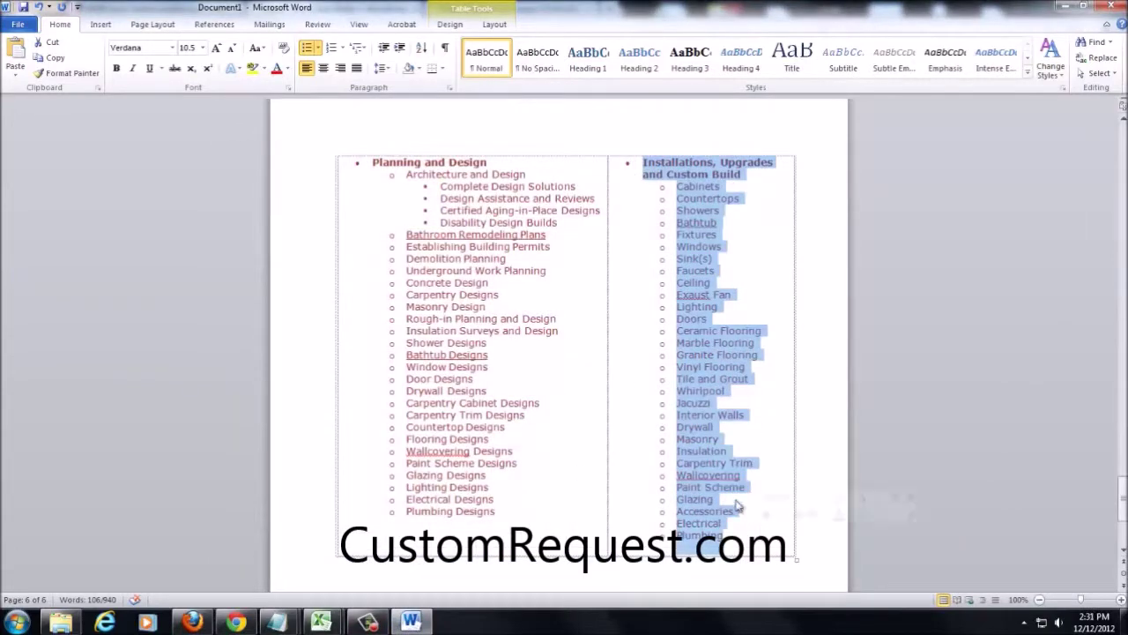
right_click(693, 394)
left_click(716, 161)
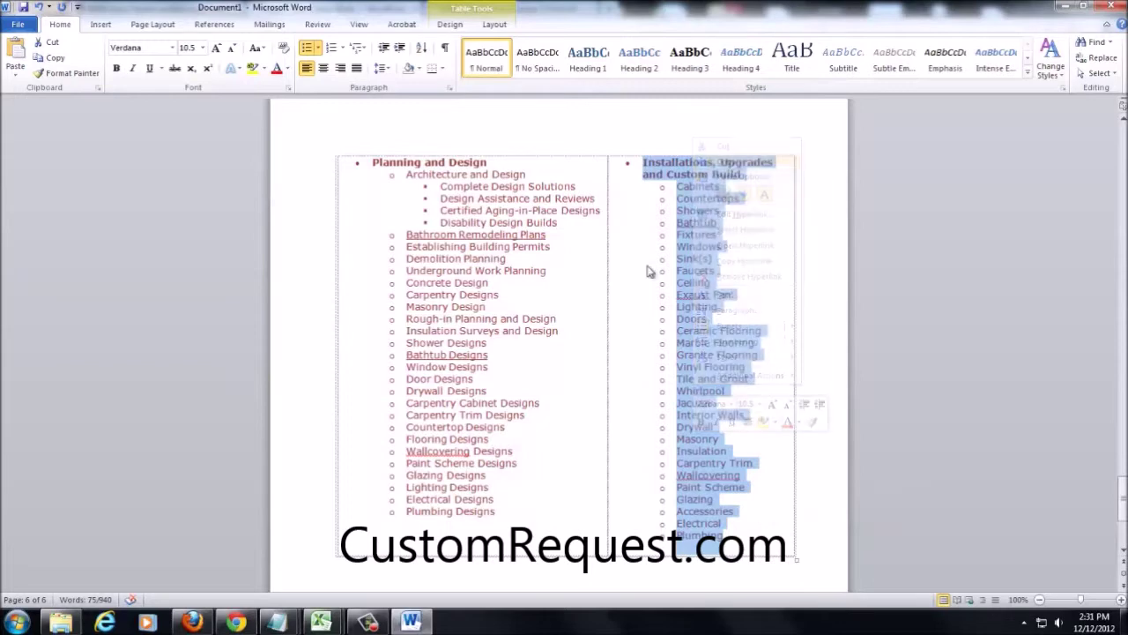
left_click(411, 620)
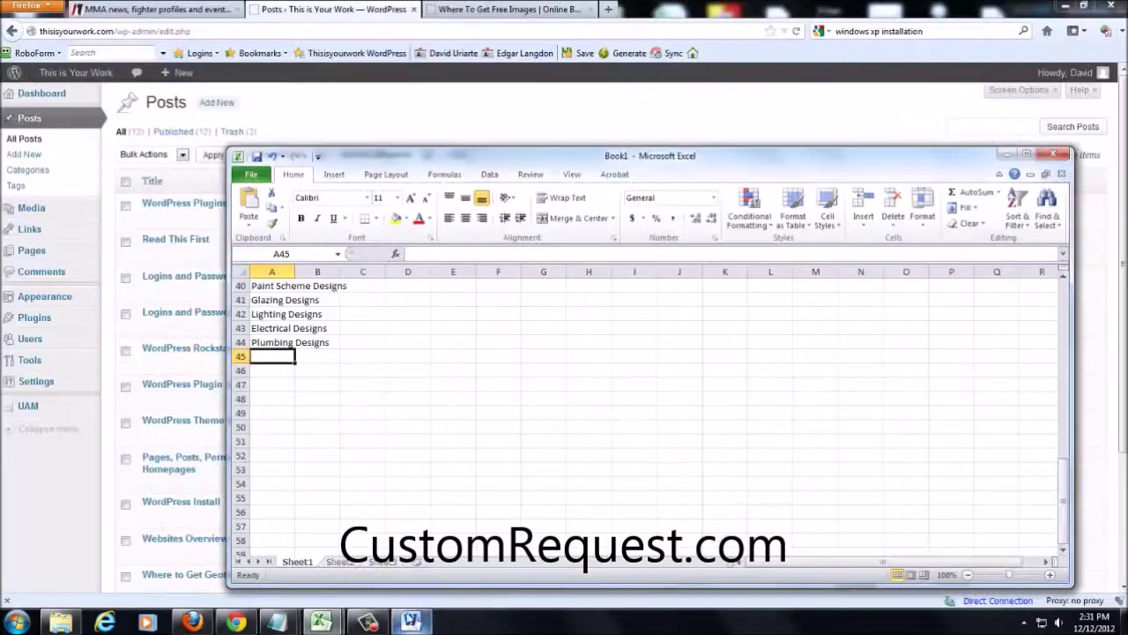
right_click(271, 356)
left_click(328, 163)
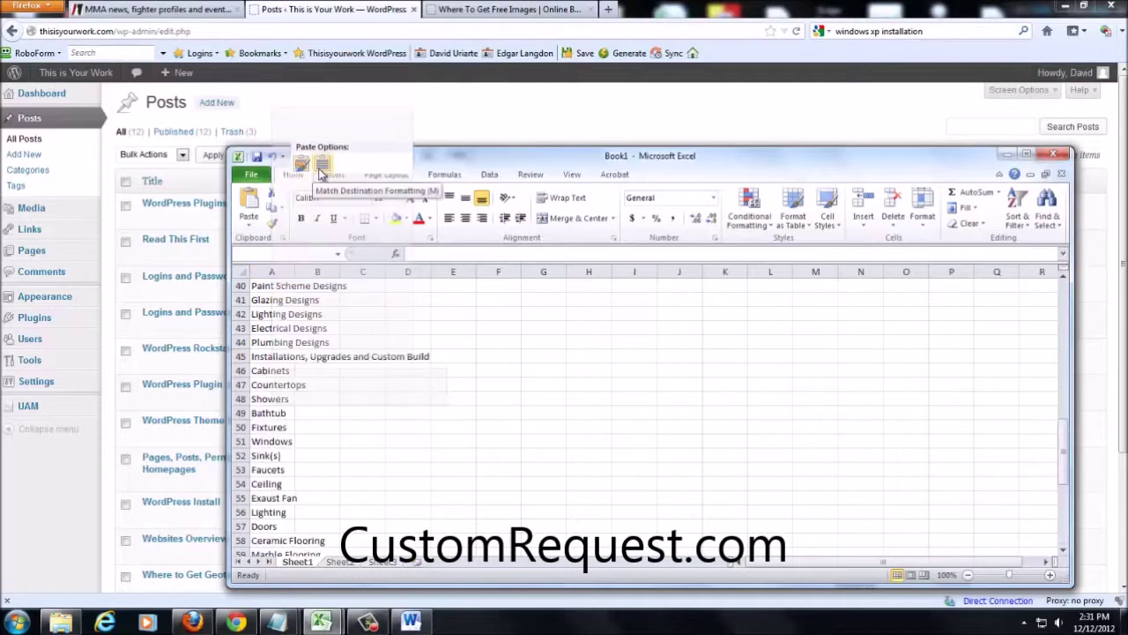
- Return to Word and delete the table cells holding both copied service lists, shifting the remaining cells up
mouse_move(320, 620)
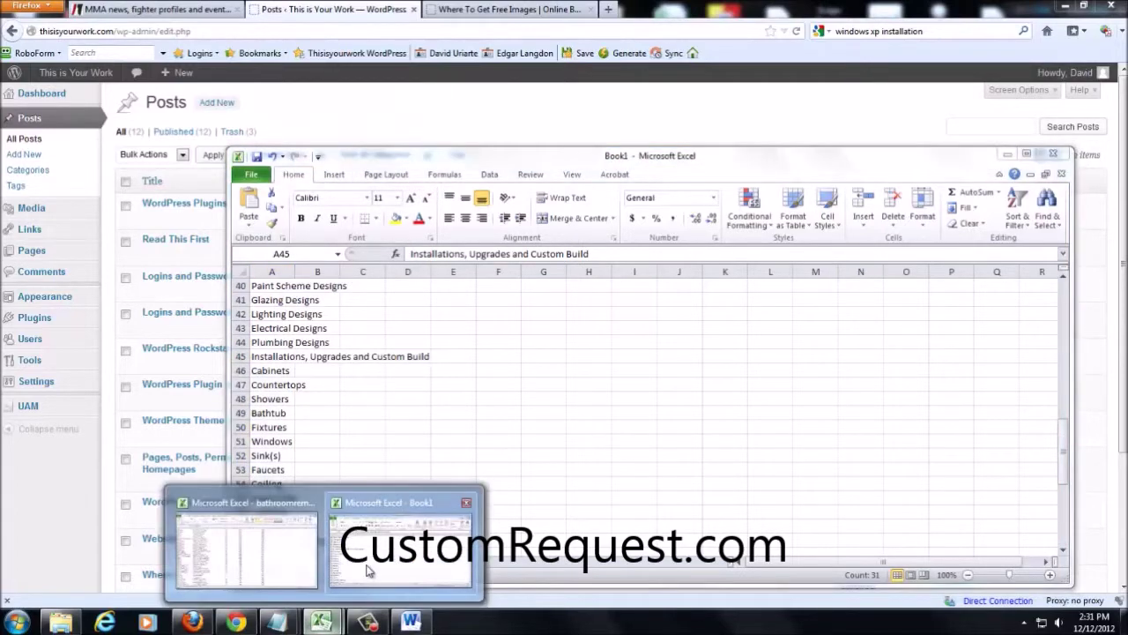
mouse_move(368, 570)
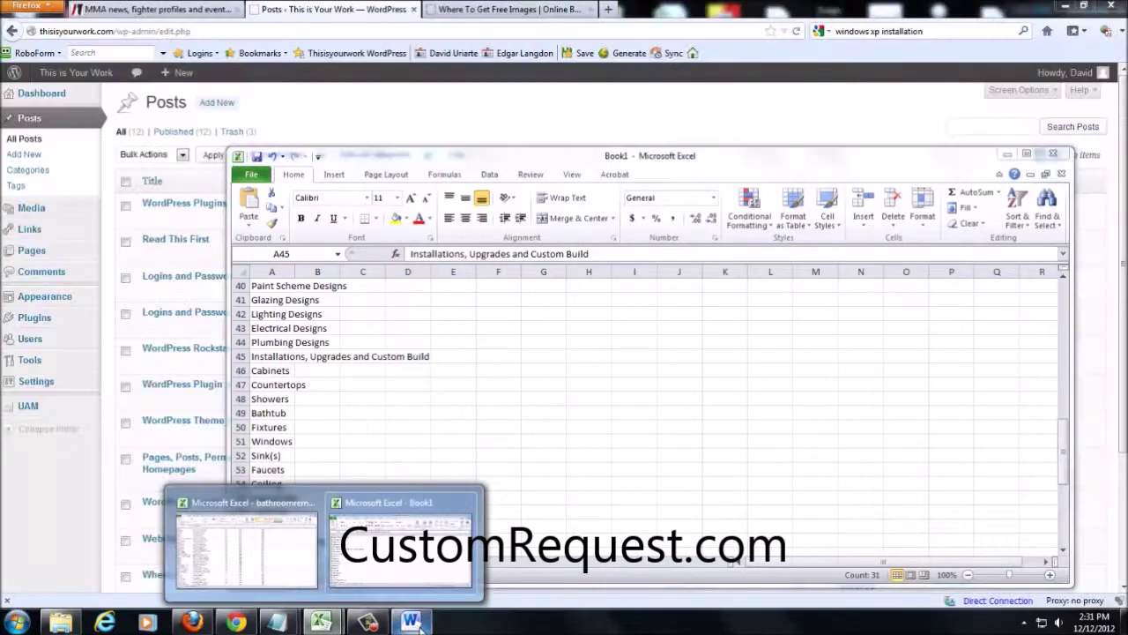
left_click(411, 620)
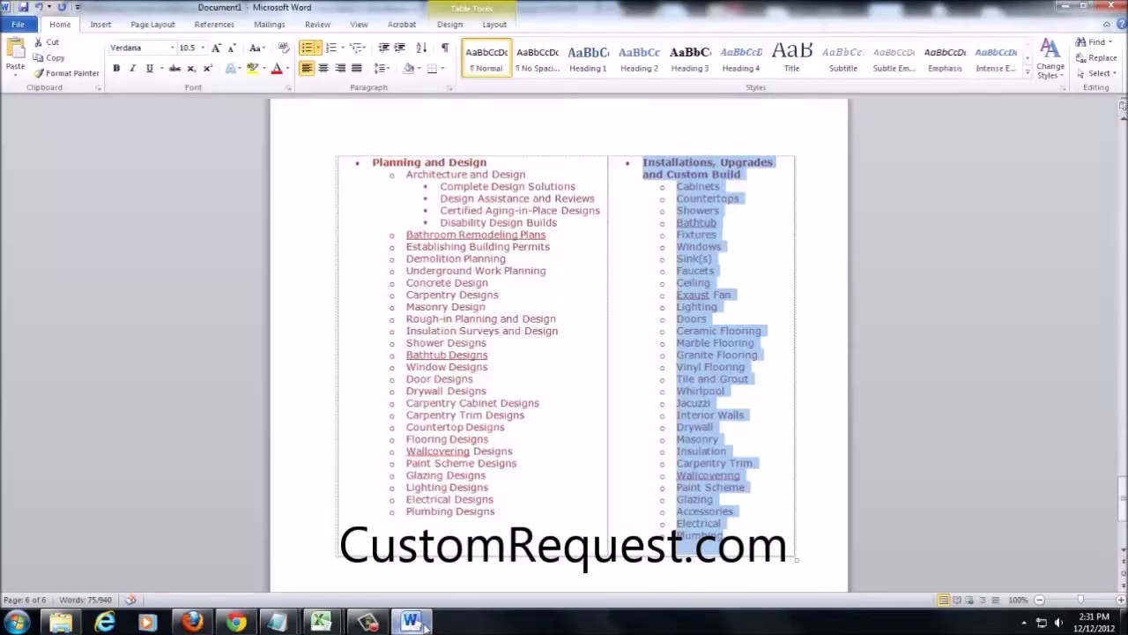
left_click_drag(374, 136, 730, 348)
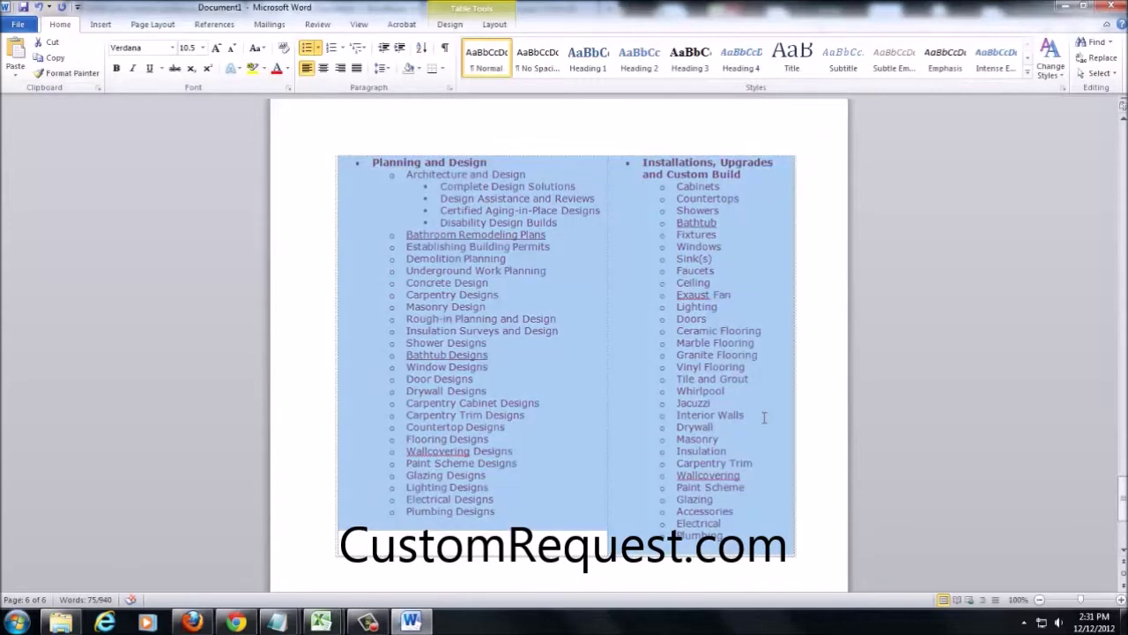
key("BackSpace")
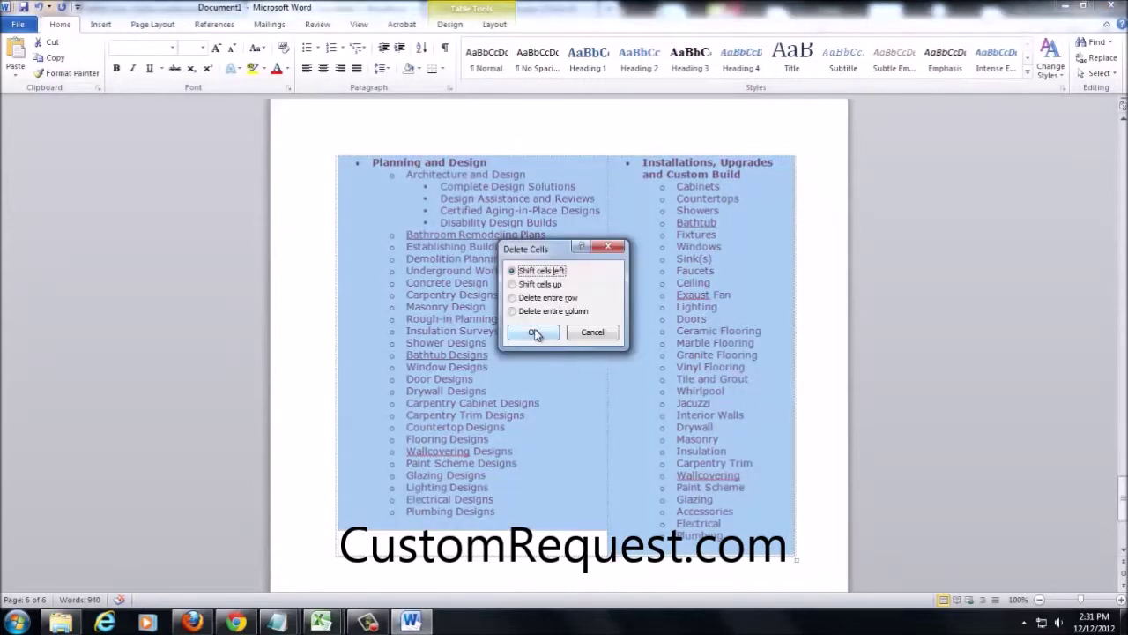
left_click(525, 283)
left_click(535, 333)
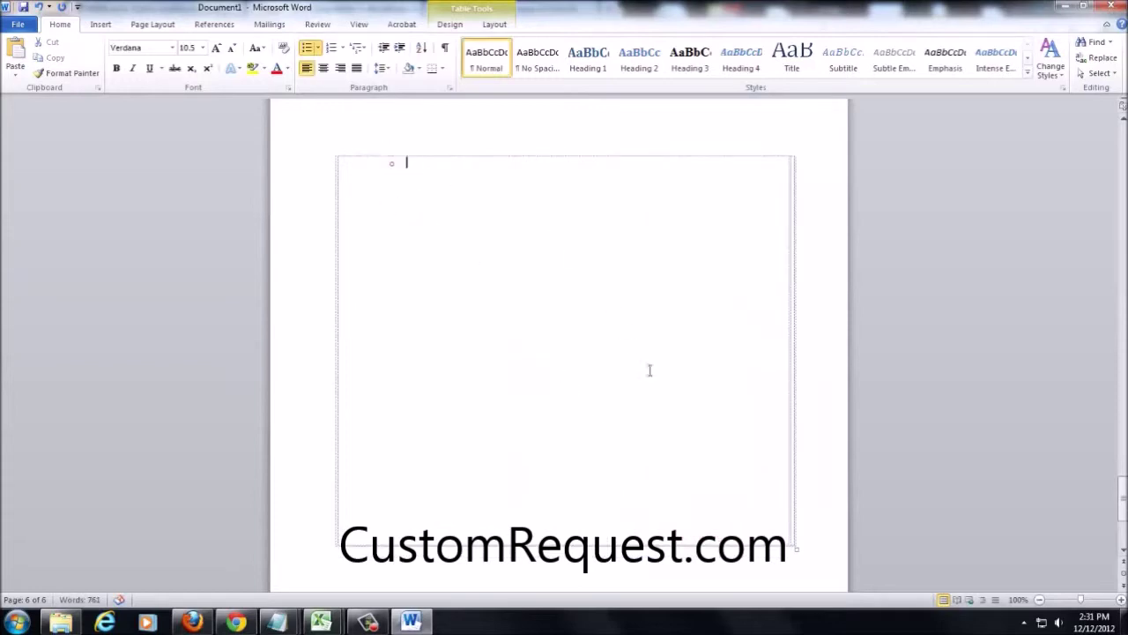
- Delete the leftover empty bulleted row at the end of the Bathroom Remodeling table
left_click_drag(810, 445, 564, 423)
key("BackSpace")
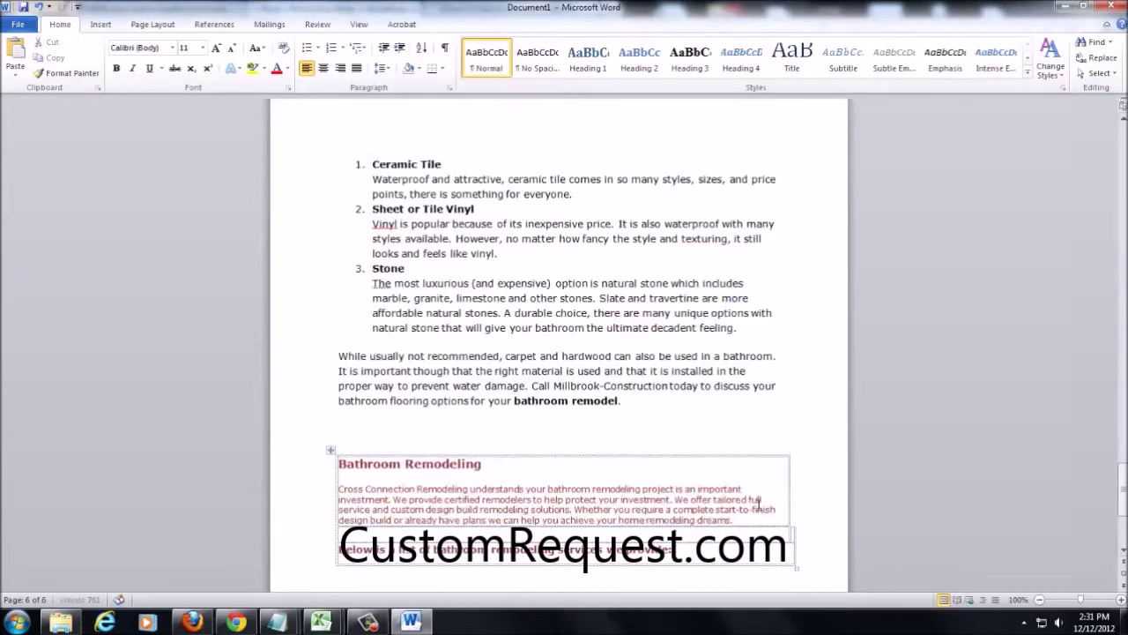
scroll(758, 502, "down", 5)
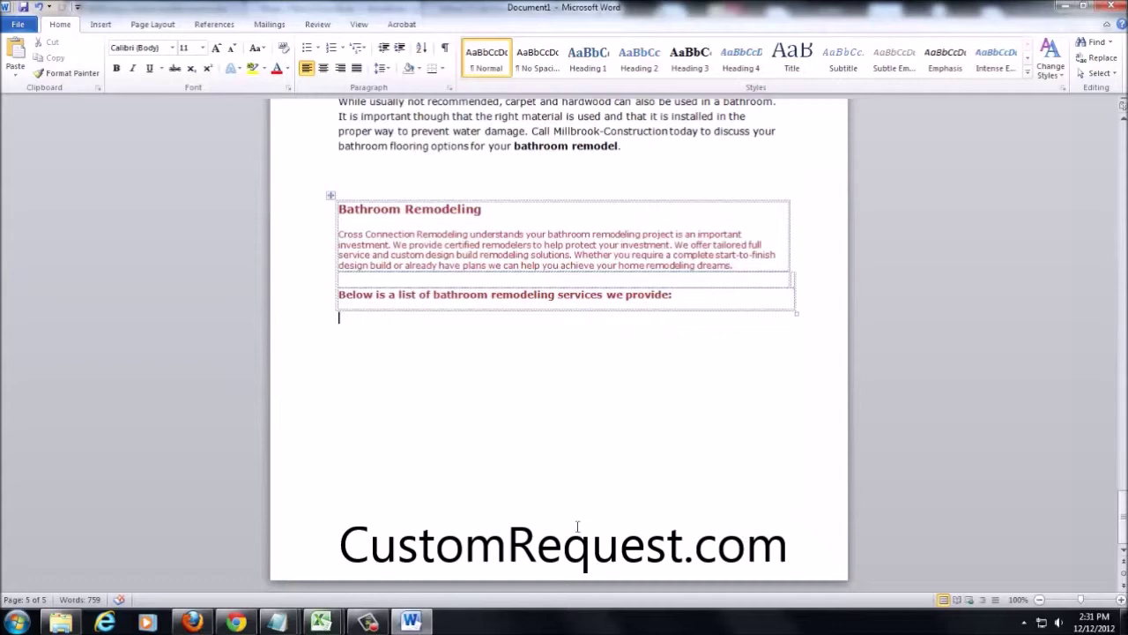
- Switch to the Excel workbook and sort the selected cells A45 through A75 from A to Z
left_click(402, 619)
left_click_drag(1059, 451, 1061, 300)
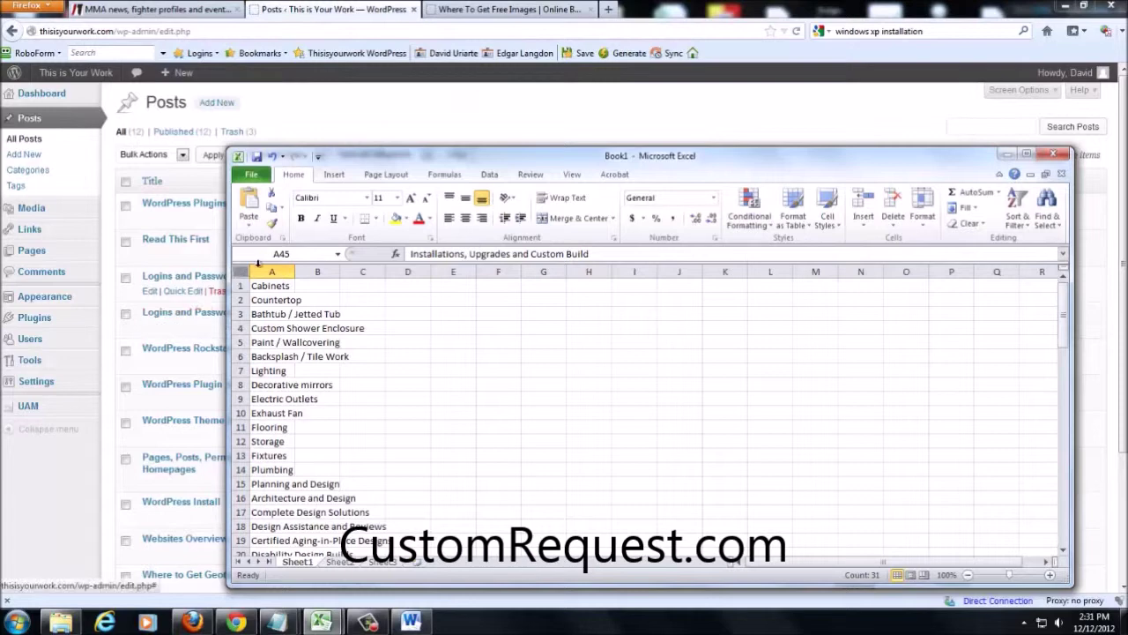
left_click(1018, 212)
left_click(1044, 240)
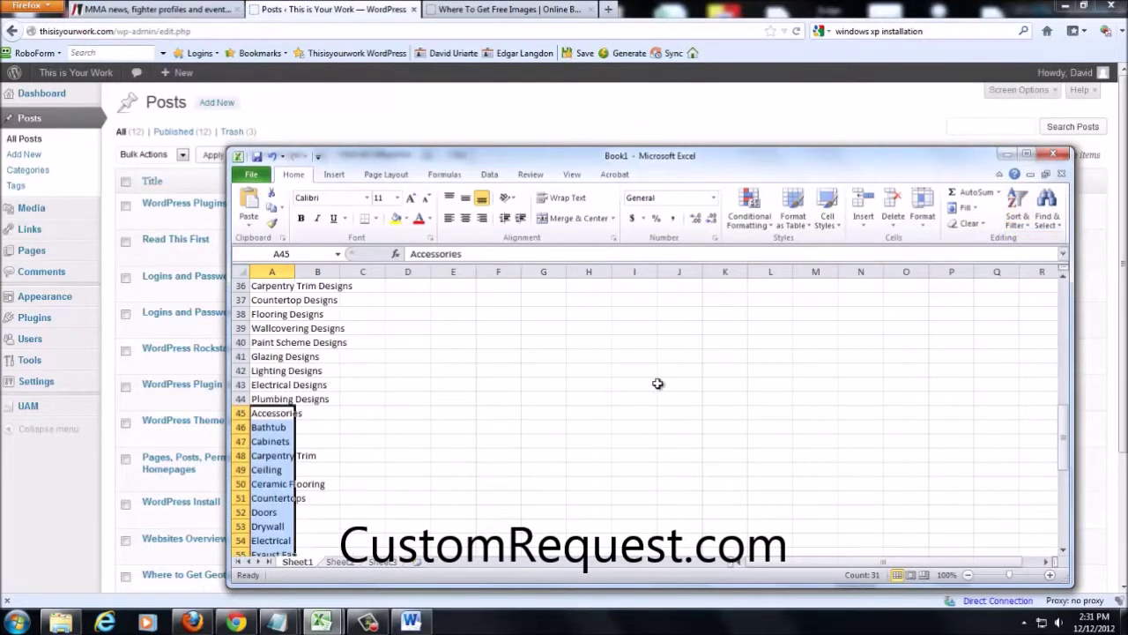
- Sort the entire service list in cells A1 through A75 from A to Z
left_click_drag(1066, 429, 1069, 290)
left_click_drag(269, 286, 286, 527)
left_click(1017, 216)
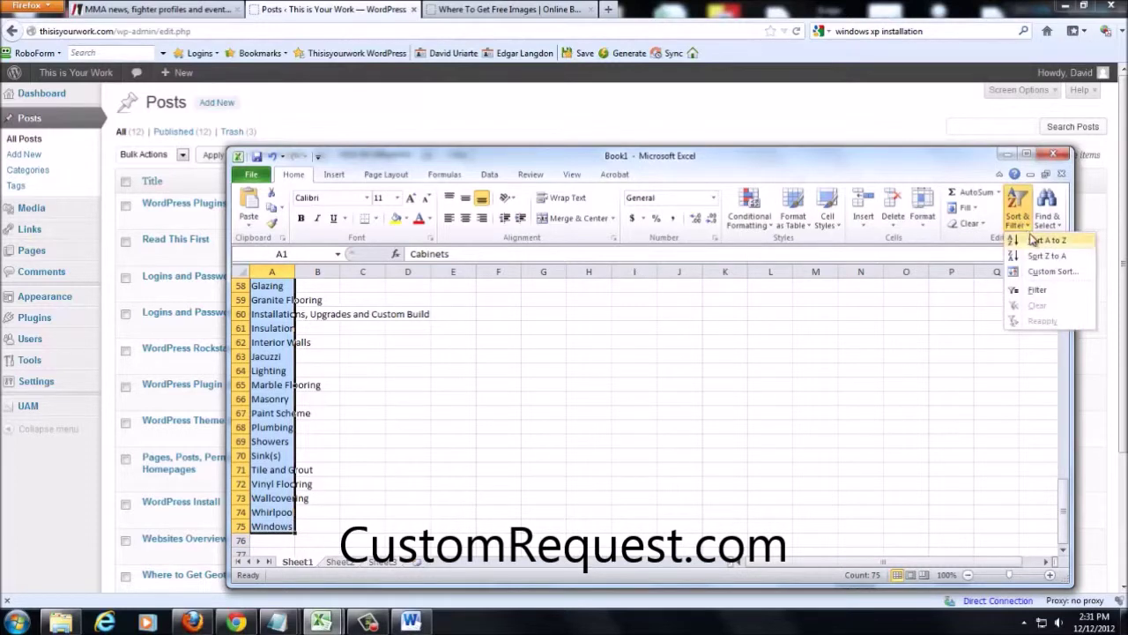
left_click(1025, 234)
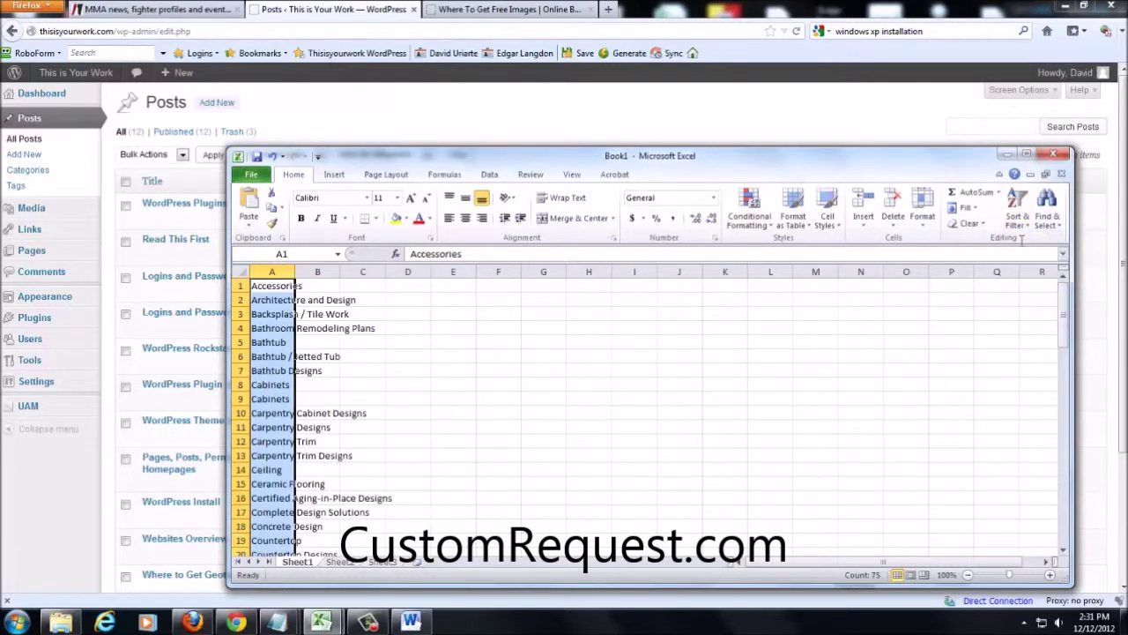
- Delete row 1, which holds the Accessories entry
left_click(261, 289)
right_click(242, 286)
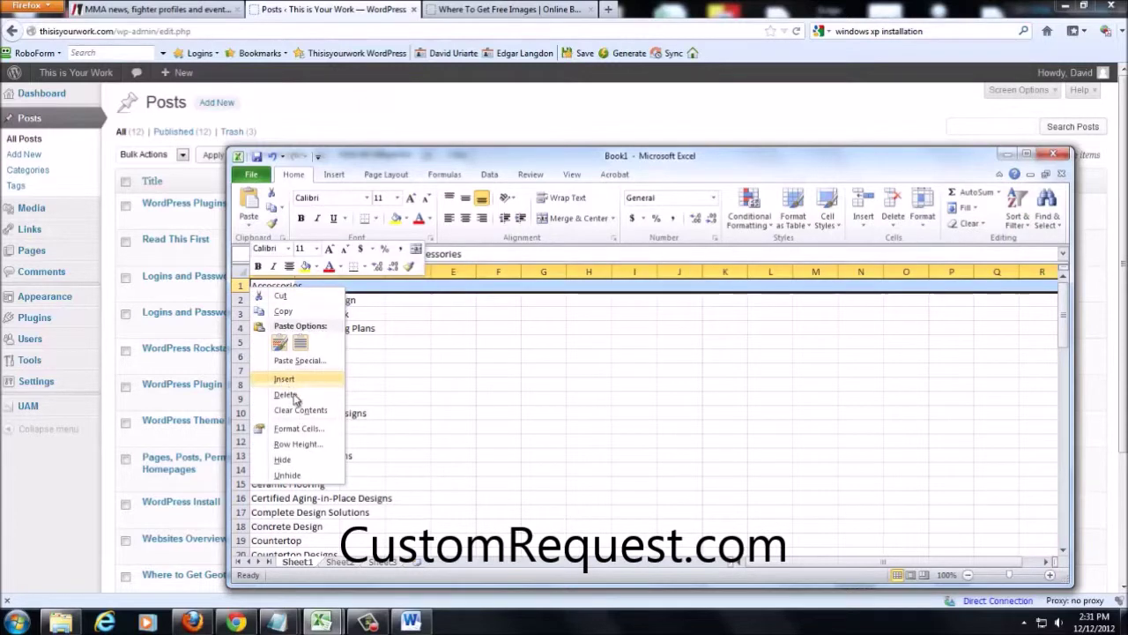
left_click(282, 394)
- Shorten the Backsplash / Tile Work entry in cell A2 to "Tile Work"
left_click(282, 300)
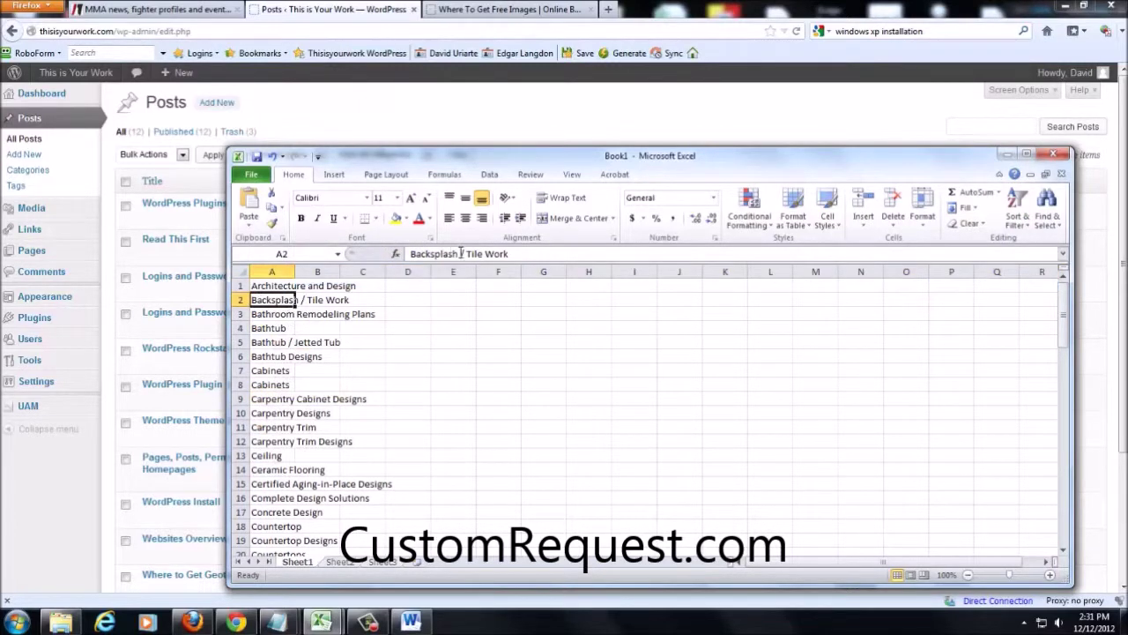
left_click_drag(465, 254, 348, 243)
key("BackSpace")
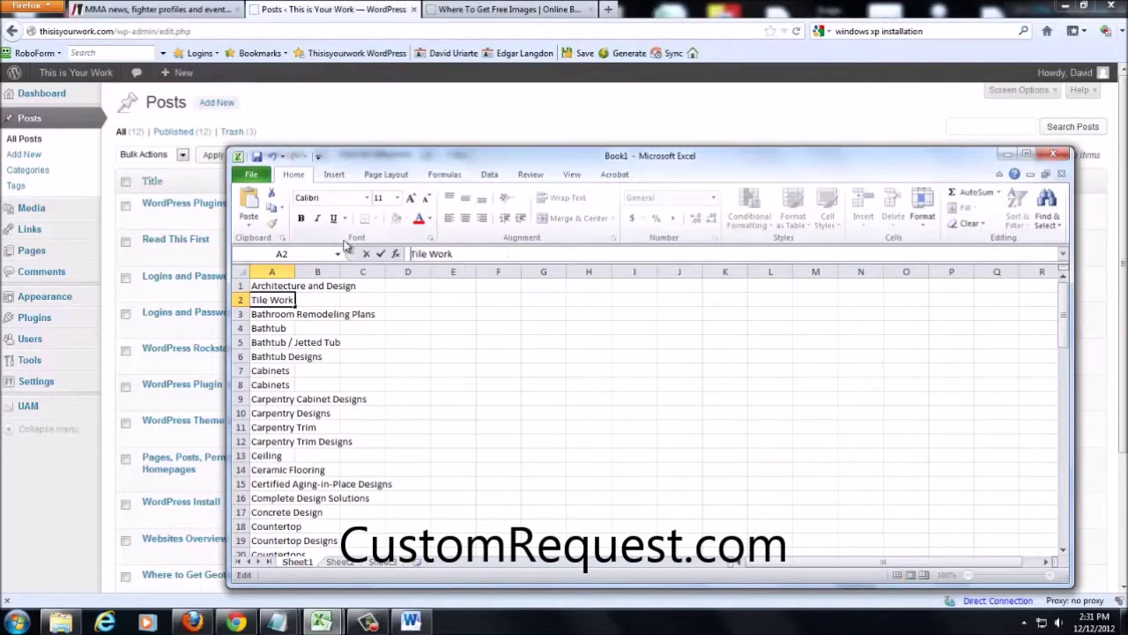
left_click(287, 316)
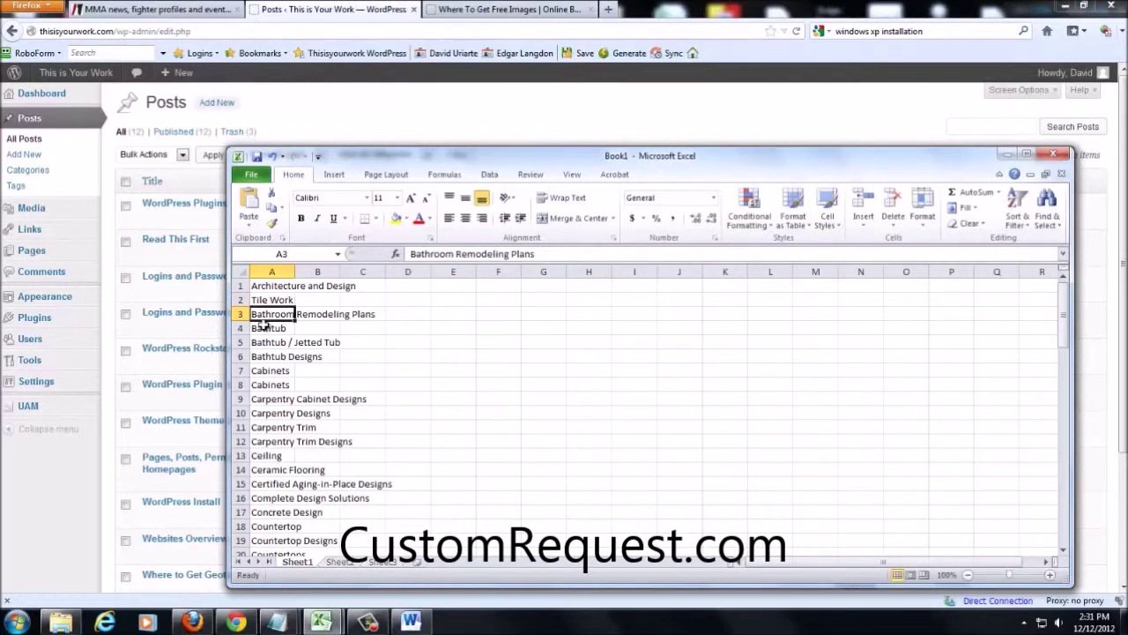
- Shorten the Bathtub / Jetted Tub entry in cell A5 to "Jetted Tub"
left_click(264, 328)
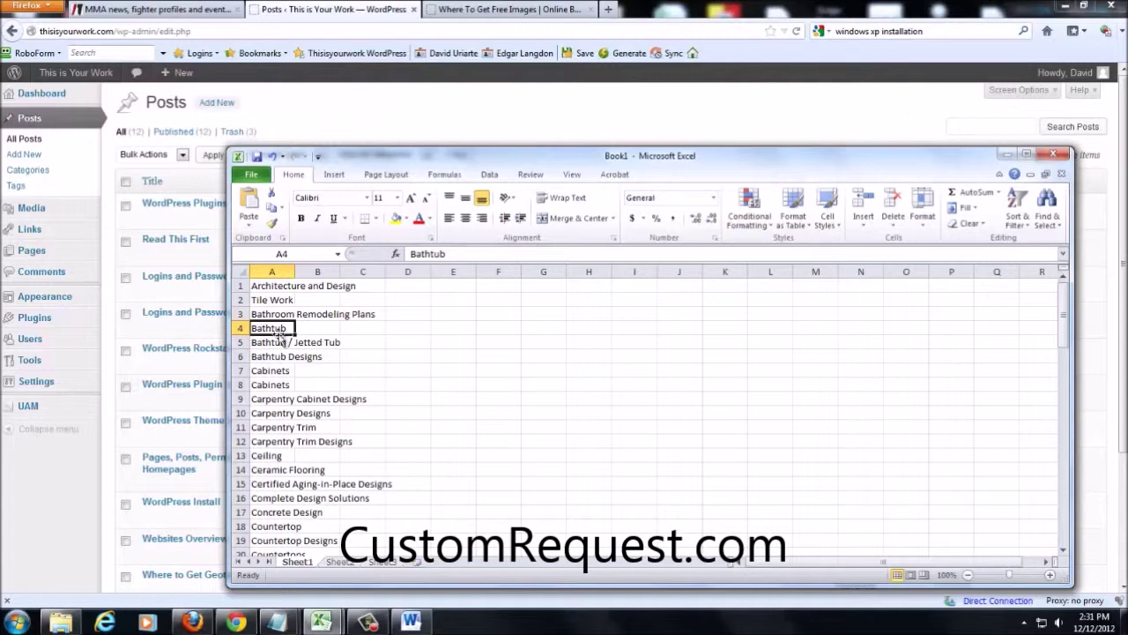
left_click(284, 344)
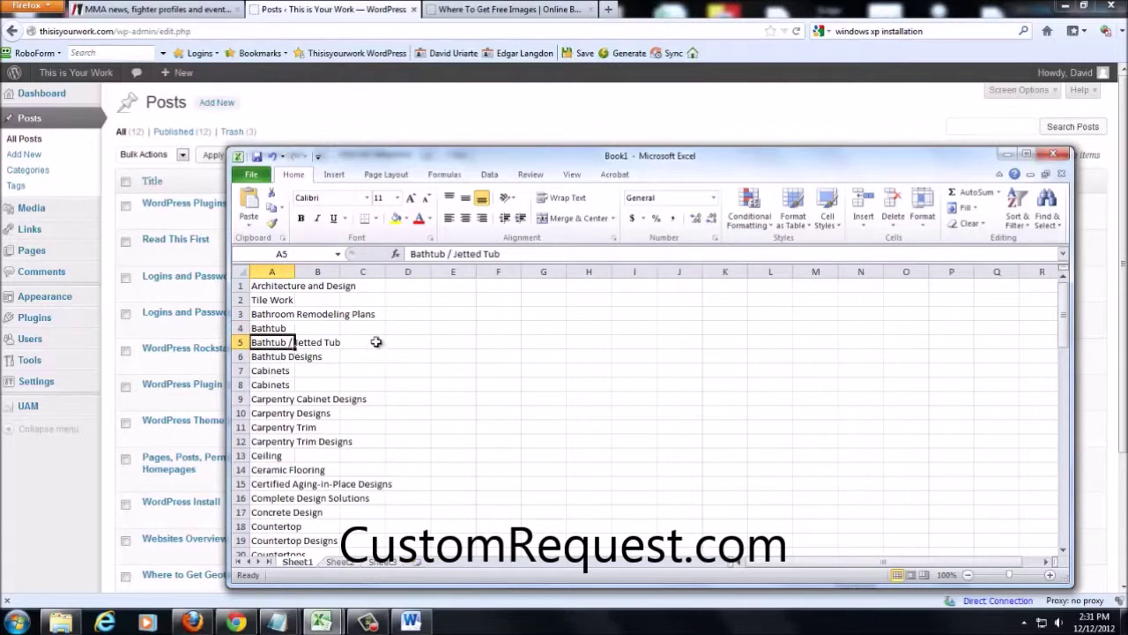
left_click_drag(453, 254, 411, 254)
key("BackSpace")
left_click(278, 358)
- Delete row 7, which holds a duplicate Cabinets entry
left_click(271, 370)
left_click(239, 370)
right_click(238, 370)
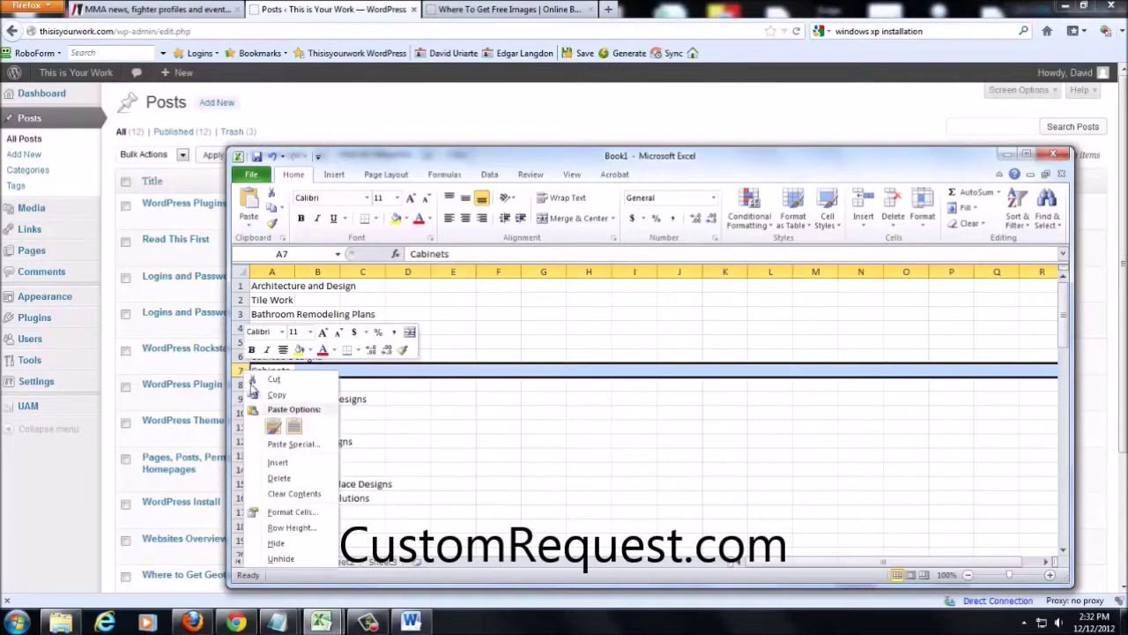
left_click(280, 477)
- Shorten the Carpentry Cabinet Designs entry in cell A8 to "Cabinet Designs"
left_click(266, 386)
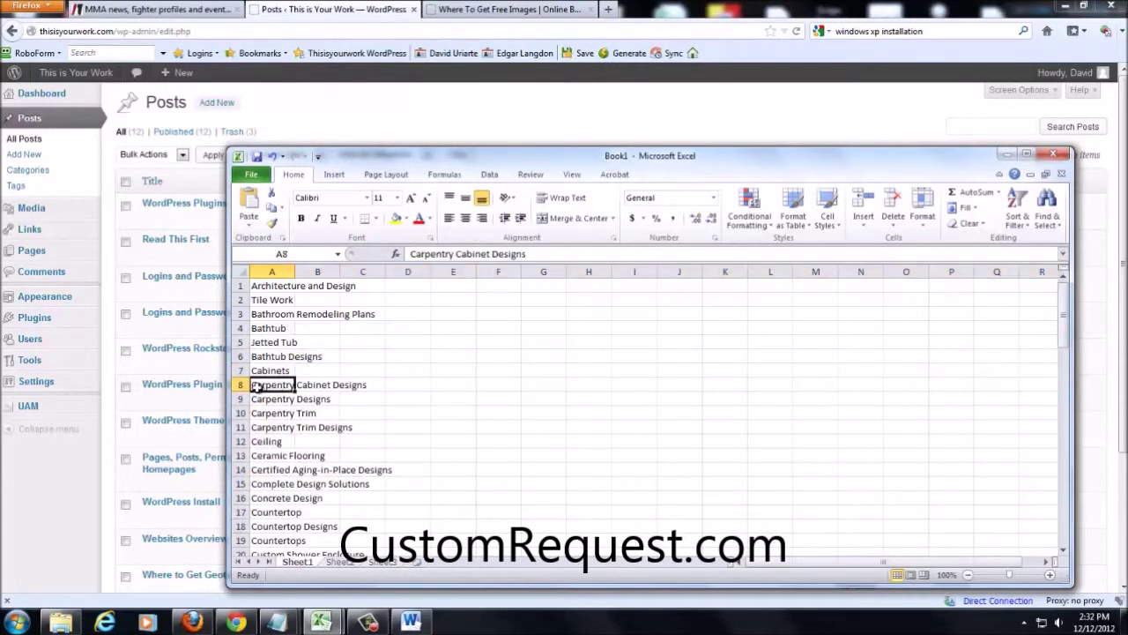
left_click(458, 254)
left_click_drag(457, 254, 410, 253)
key("BackSpace")
left_click(277, 399)
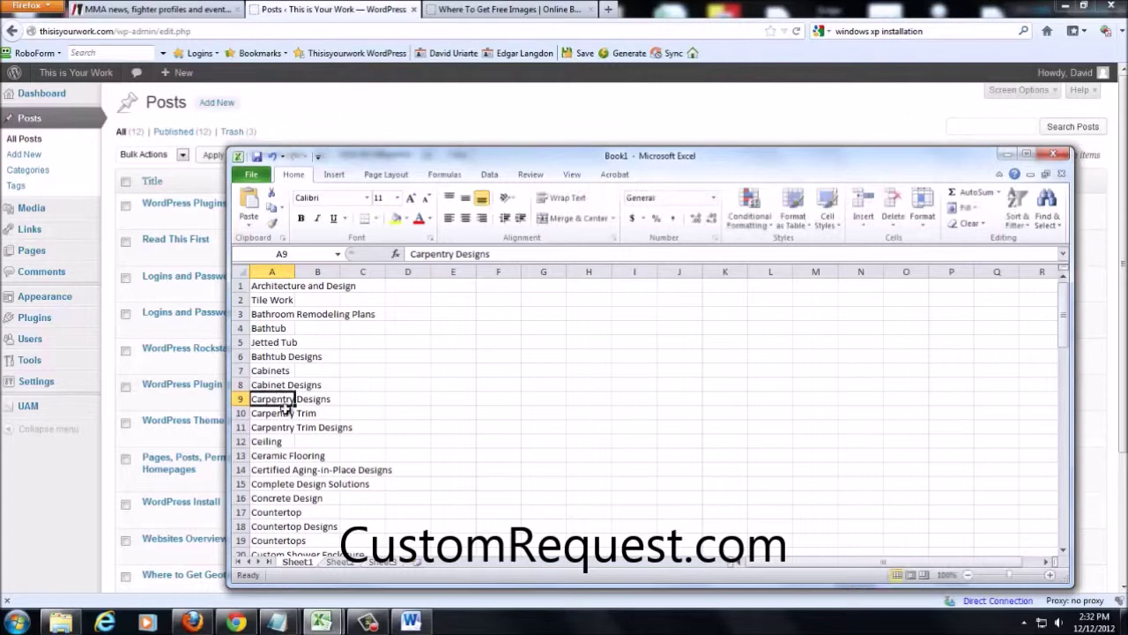
- Delete row 11, which holds the Carpentry Trim Designs entry
left_click(287, 416)
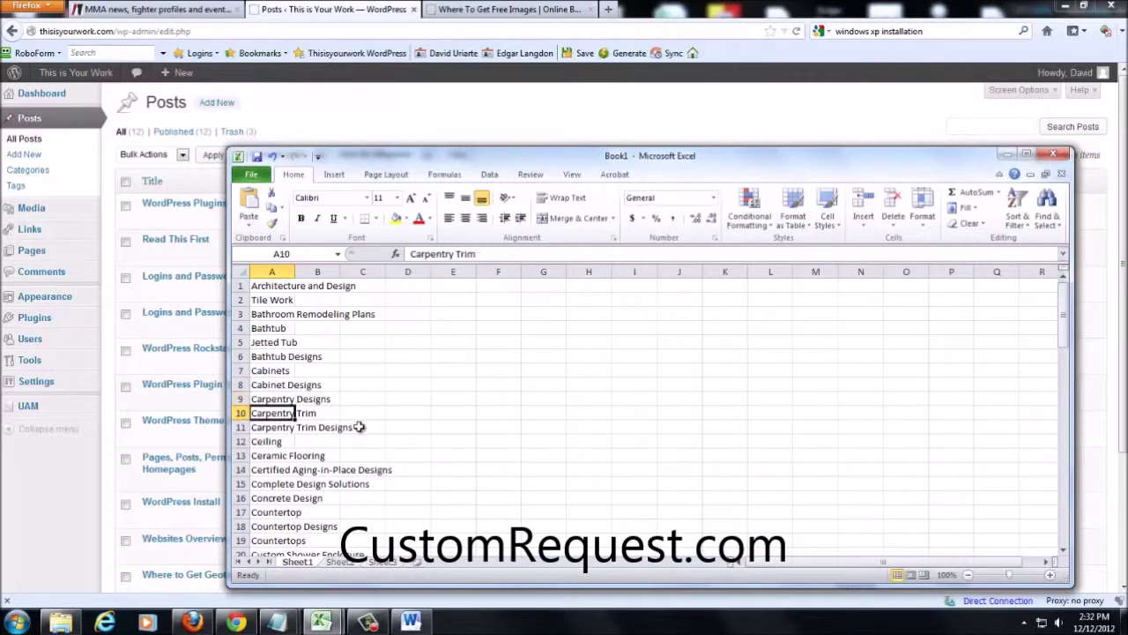
left_click(294, 429)
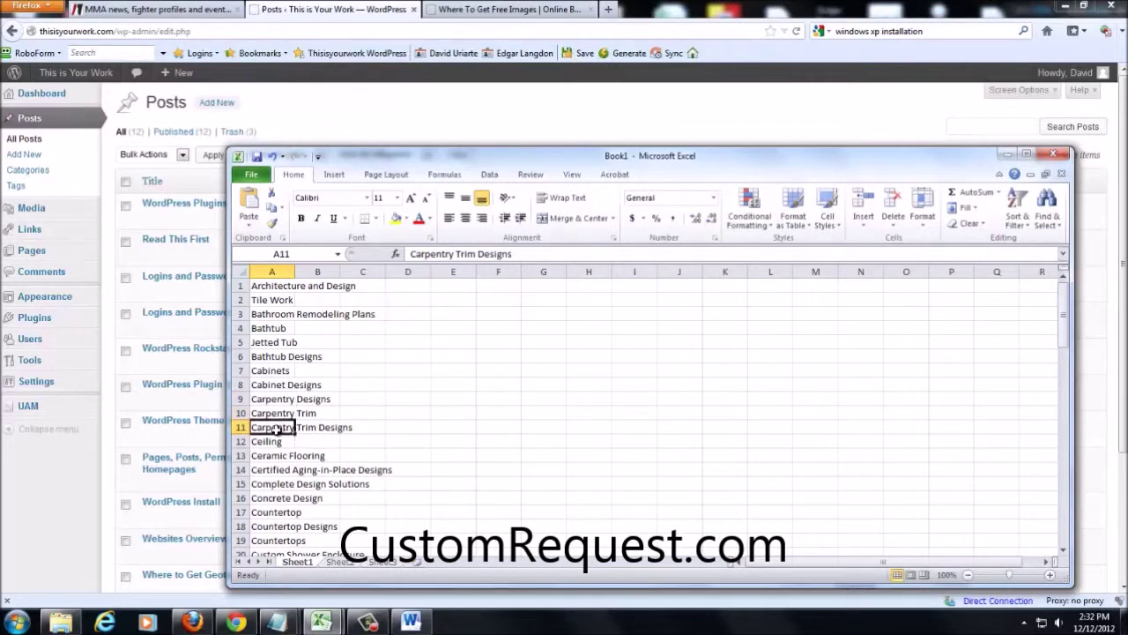
right_click(240, 427)
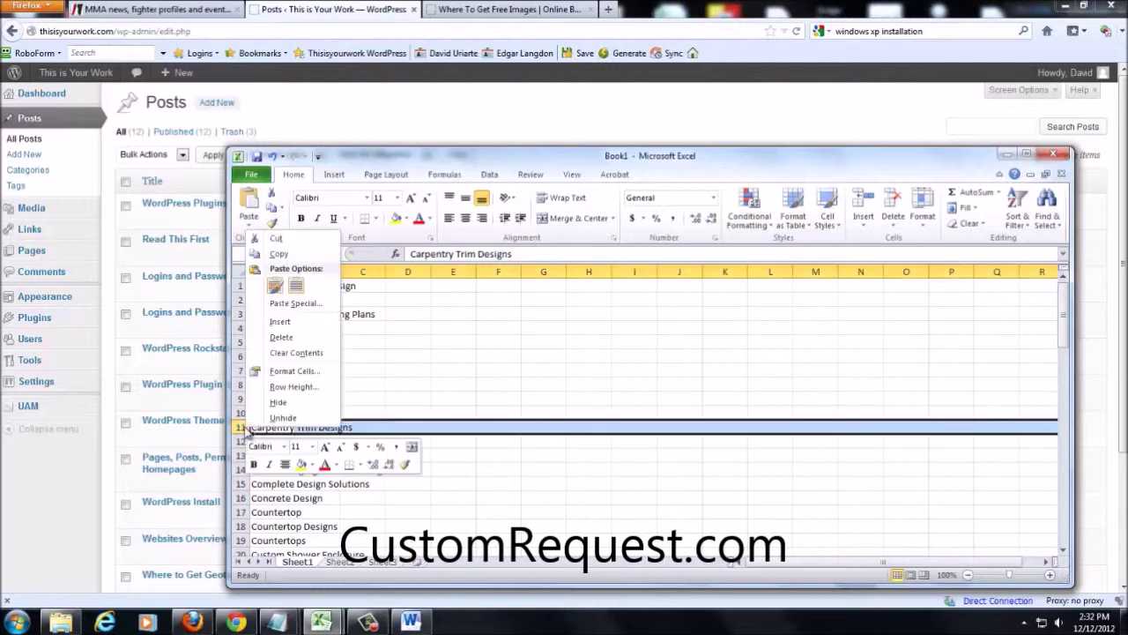
left_click(280, 337)
scroll(354, 468, "down", 1)
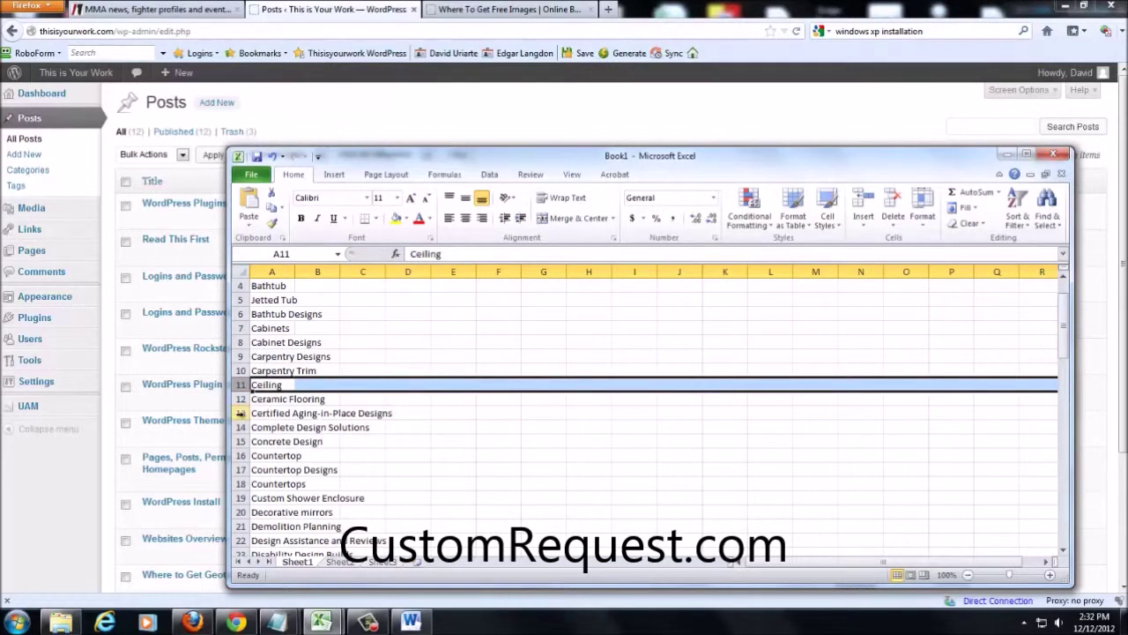
- Delete the rows for Certified Aging-in-Place Designs and Countertop Designs from the list
left_click(241, 413)
right_click(242, 412)
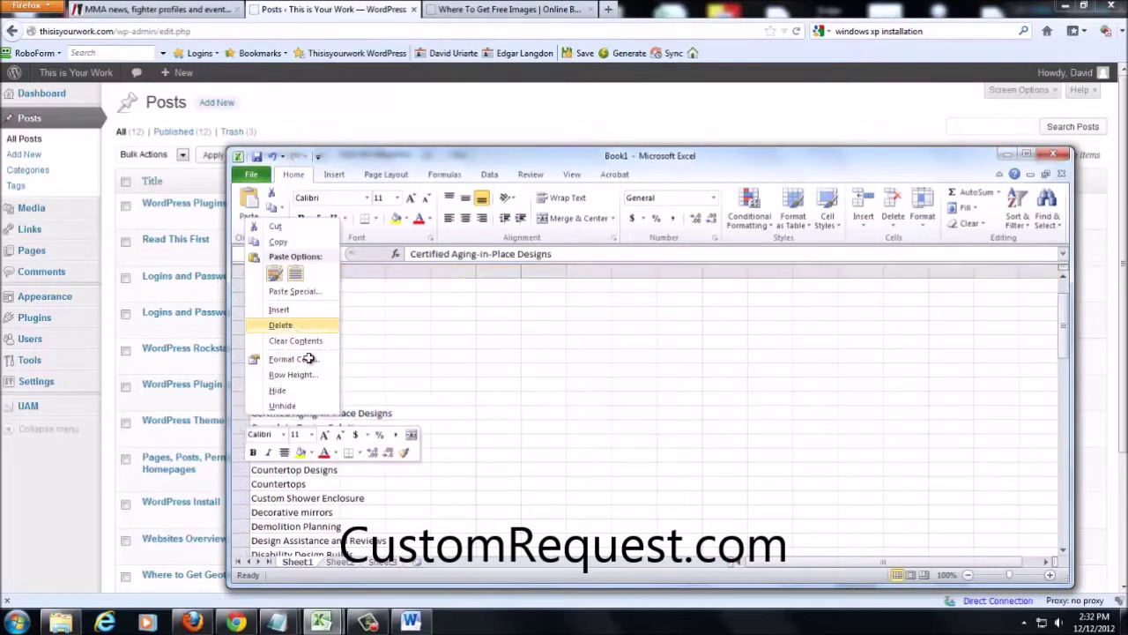
left_click(284, 324)
left_click(300, 441)
left_click(264, 427)
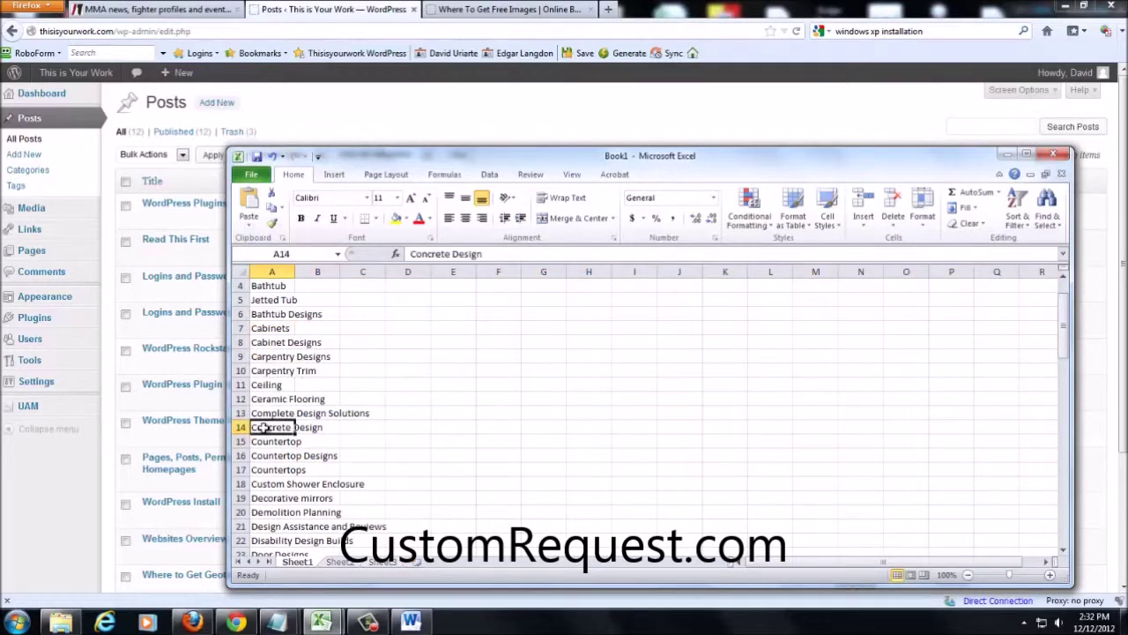
left_click(260, 443)
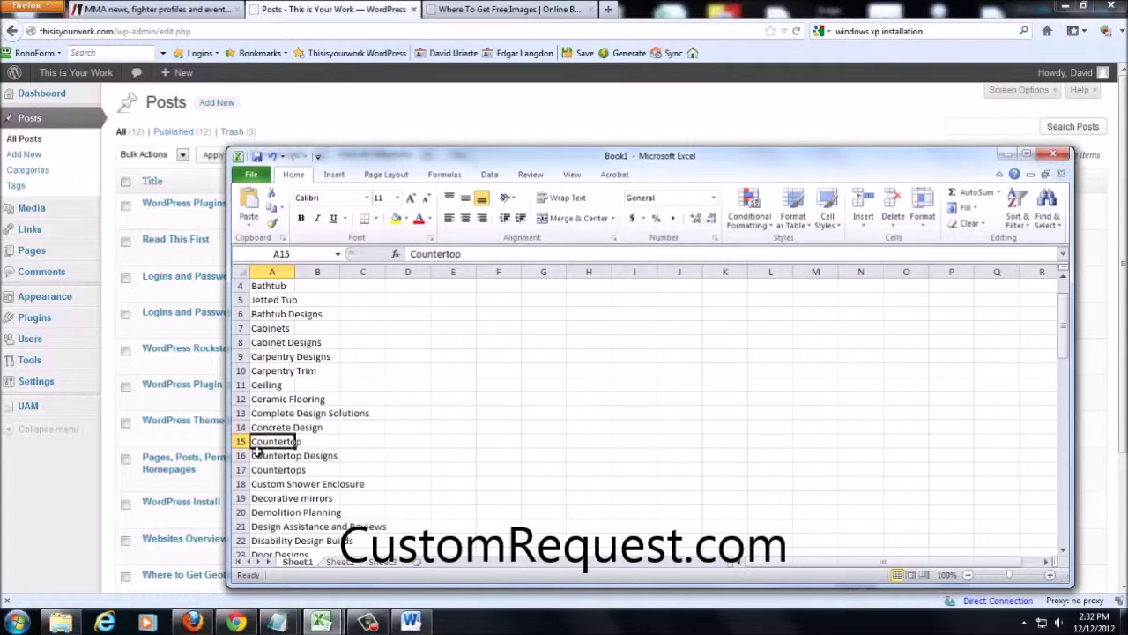
right_click(239, 454)
left_click(291, 365)
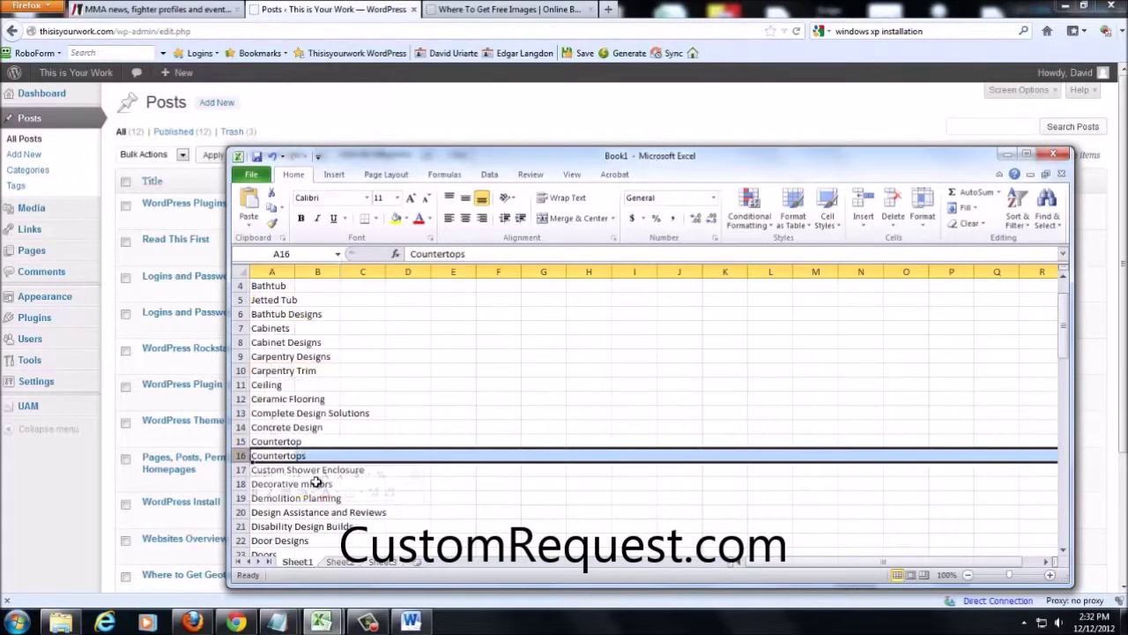
- Change the Custom Shower Enclosure entry in cell A17 to Custom Showers
scroll(306, 491, "down", 2)
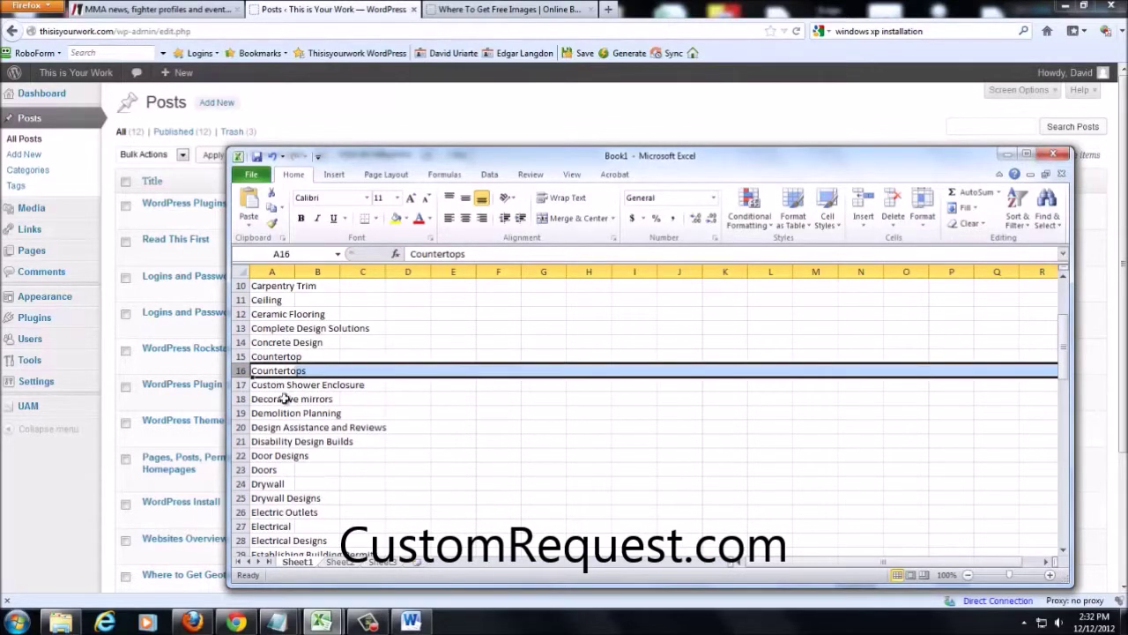
left_click(274, 385)
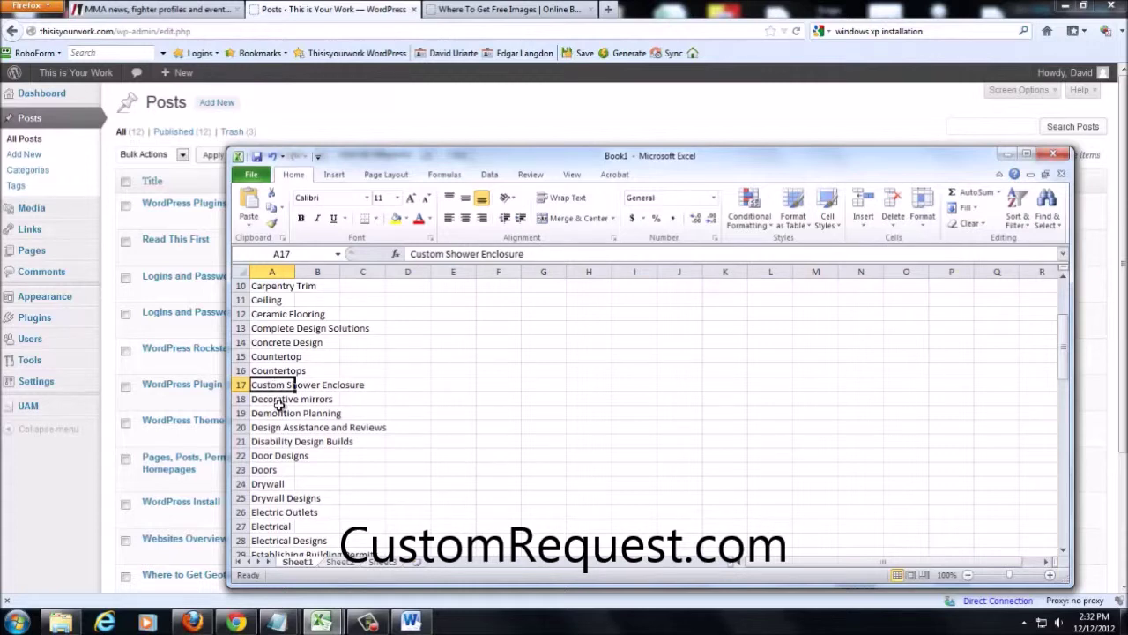
left_click_drag(523, 253, 477, 254)
type("s")
left_click(334, 428)
left_click(265, 412)
- Shorten the entry in cell A20 to Design Assistance and the one in A21 to Disability Design
scroll(293, 430, "down", 1)
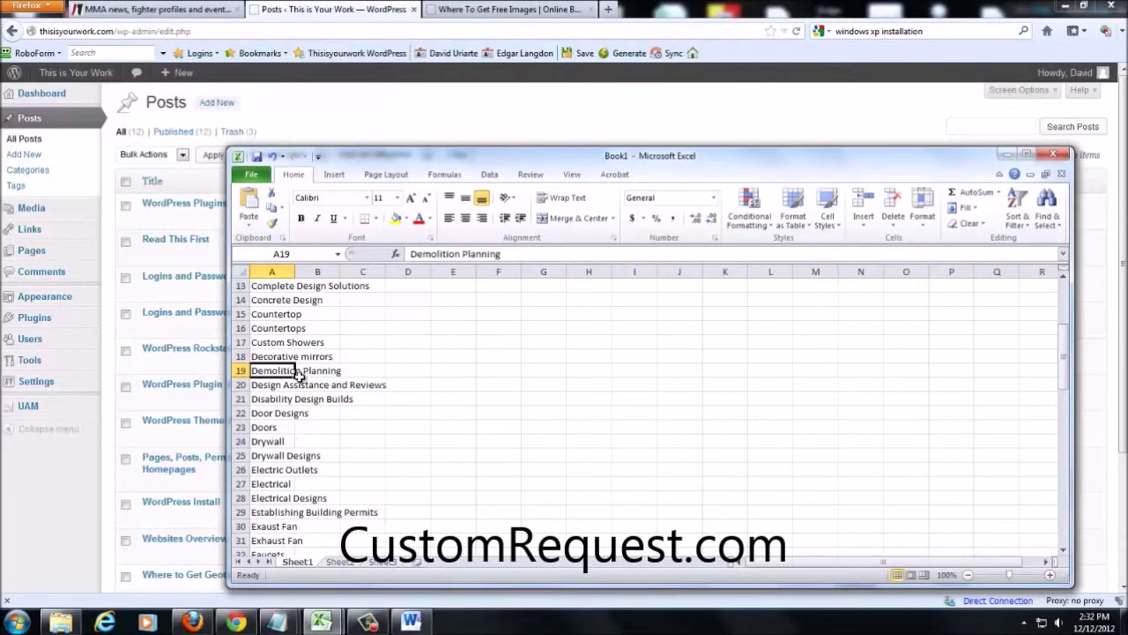
left_click(267, 386)
left_click_drag(489, 254, 701, 264)
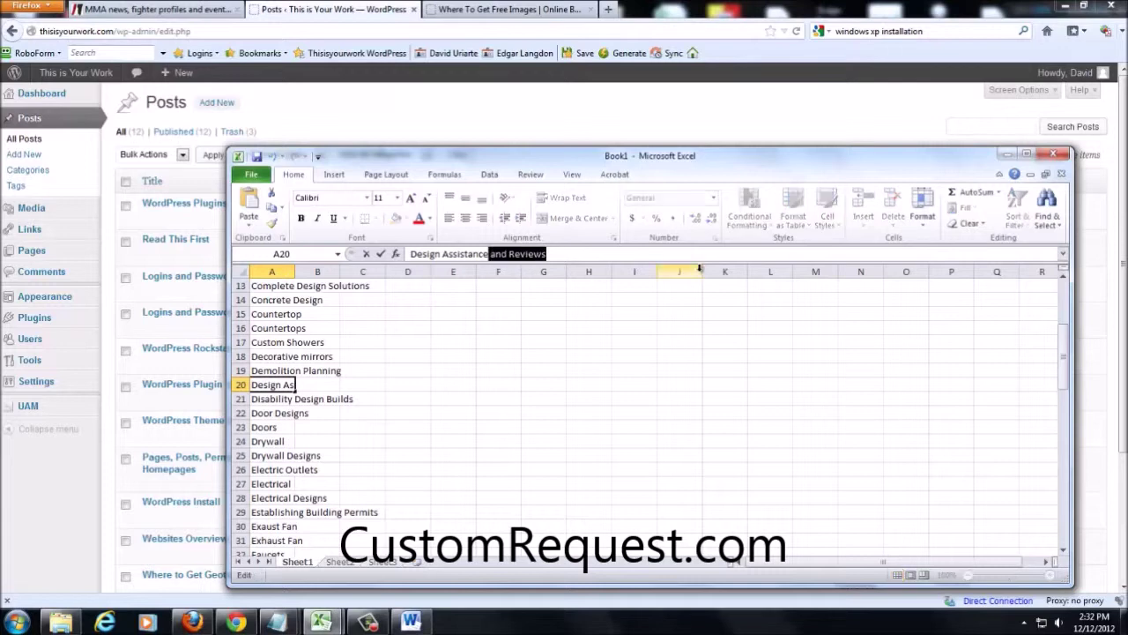
key("Delete")
left_click(280, 403)
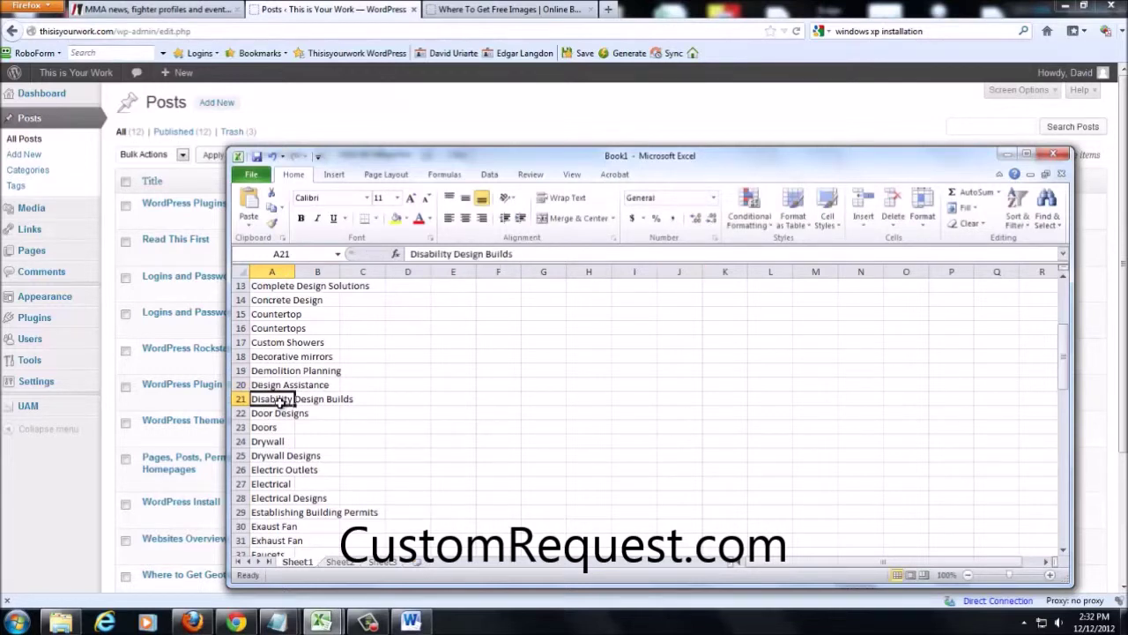
double_click(489, 254)
key("Delete")
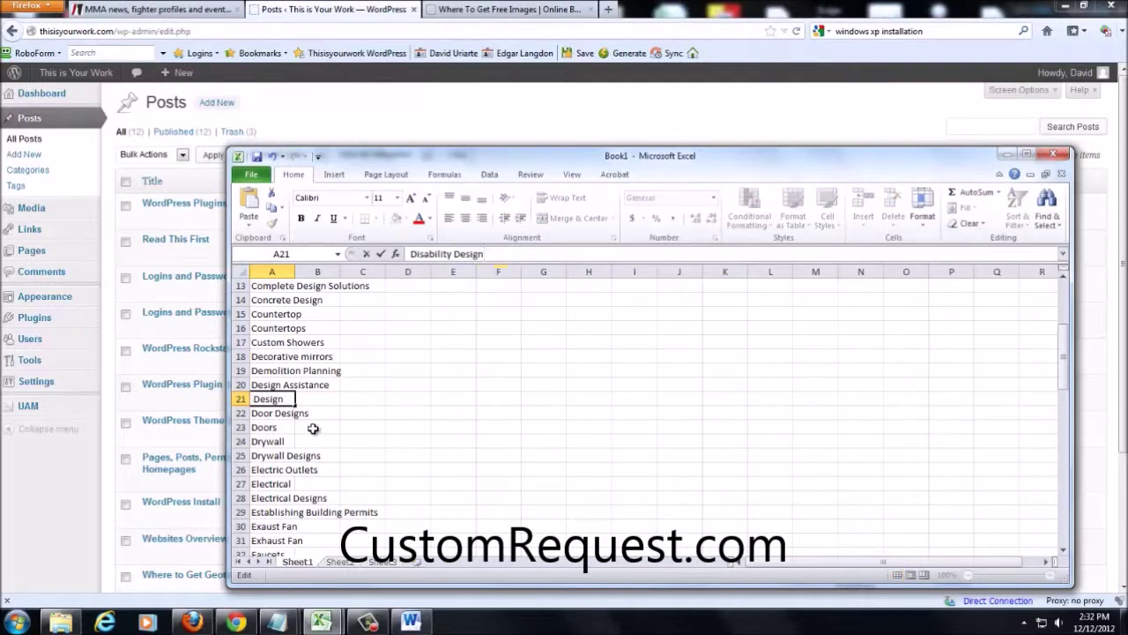
key("Return")
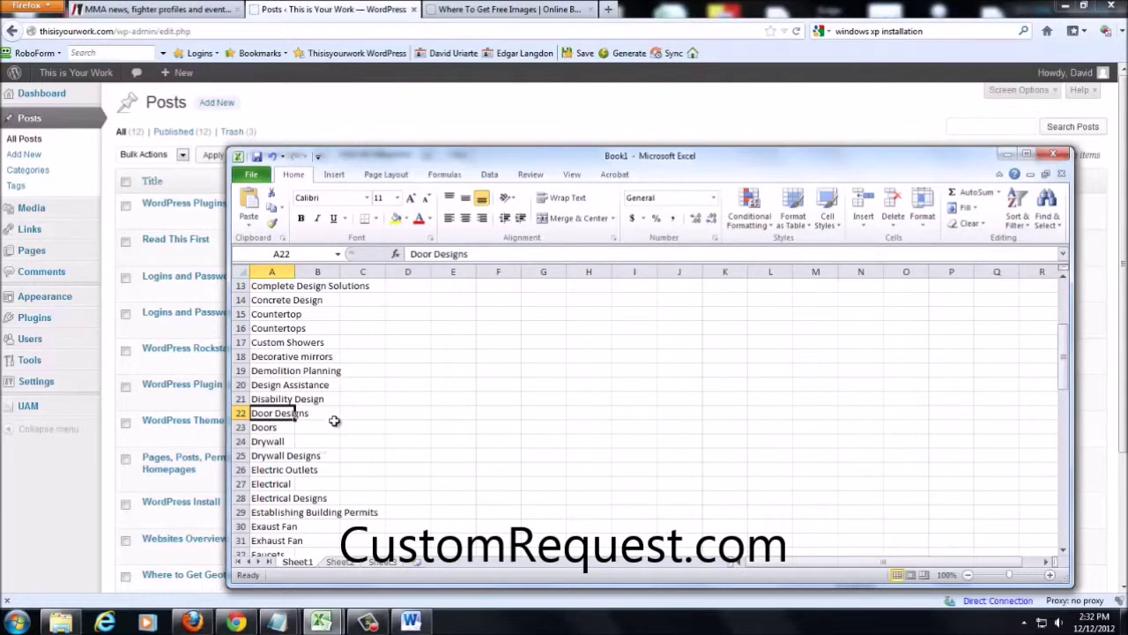
- Delete the rows for Door Designs and Drywall Designs from the list
right_click(241, 413)
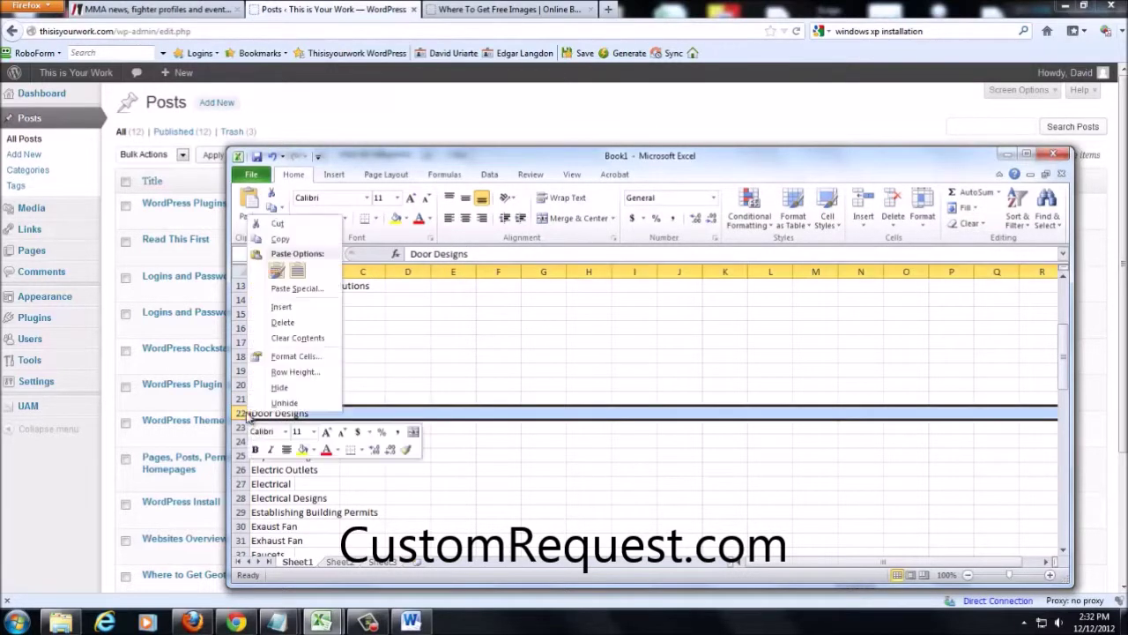
left_click(283, 322)
scroll(337, 508, "down", 1)
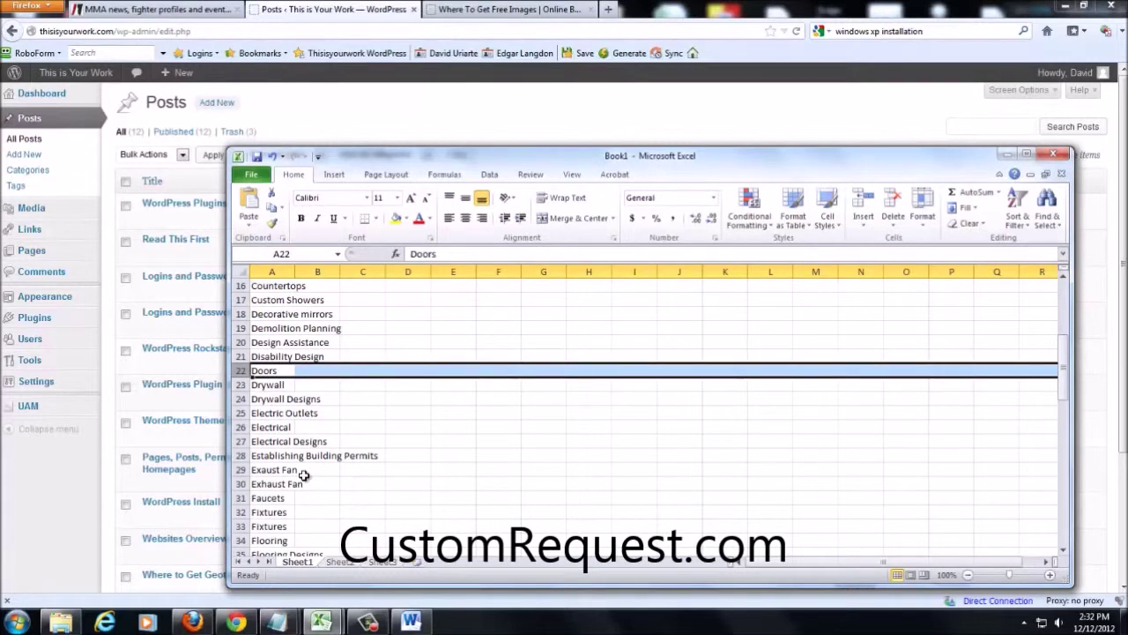
right_click(241, 398)
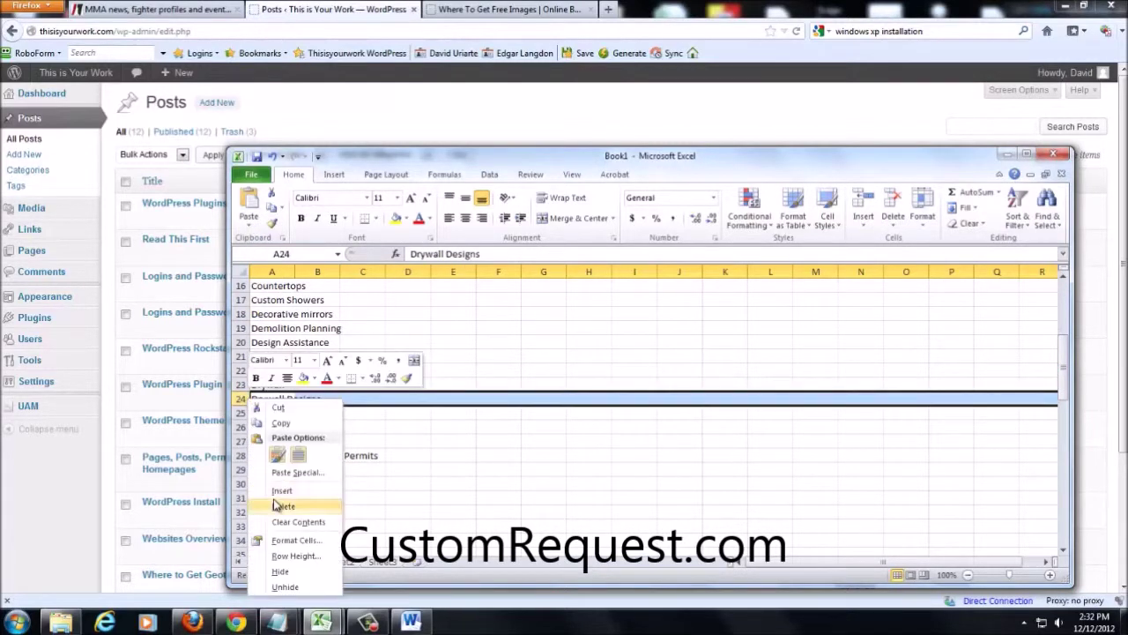
left_click(276, 503)
- Delete the Electrical Designs row from the list
left_click(276, 428)
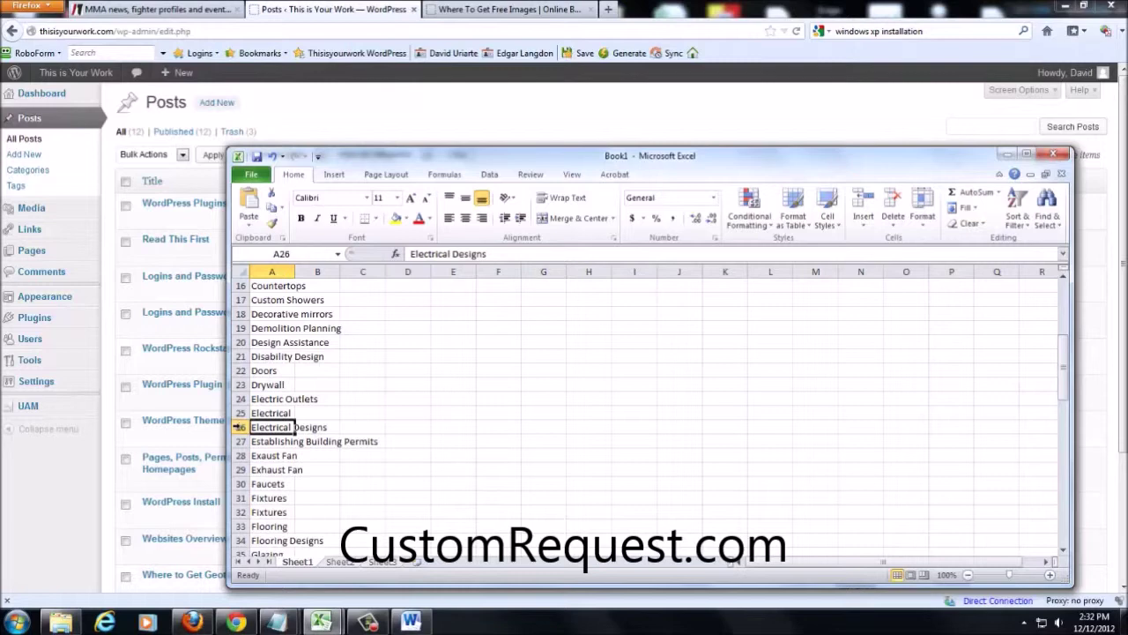
right_click(241, 427)
left_click(276, 408)
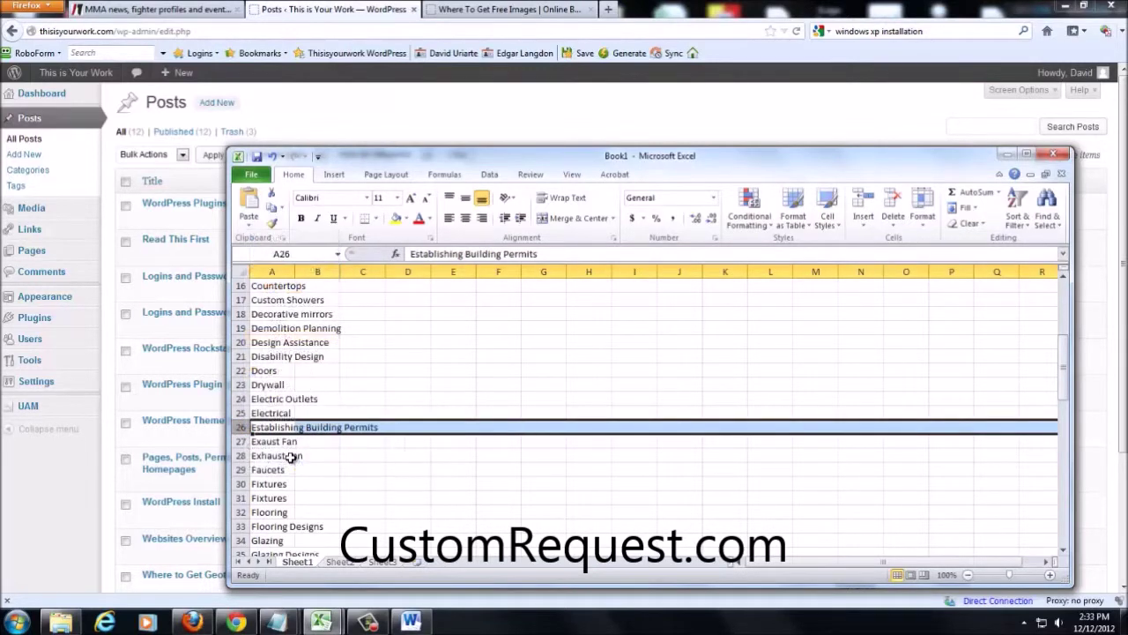
- Replace the Establishing Building Permits entry in cell A26 with Getting Required Permits
scroll(291, 456, "down", 1)
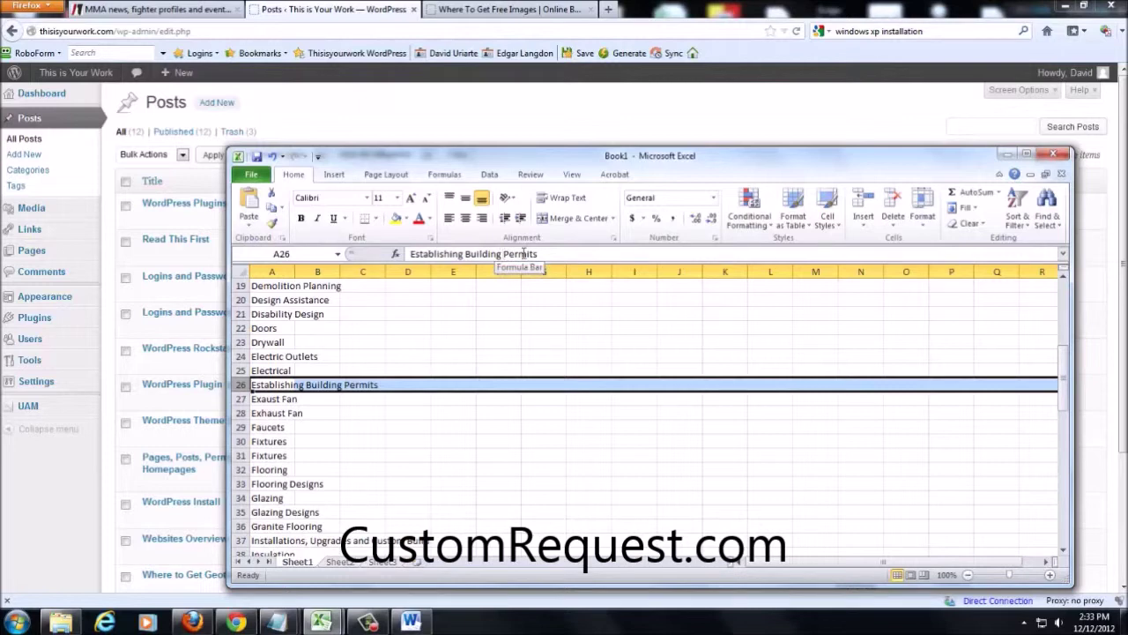
left_click_drag(529, 253, 362, 252)
type("Gett")
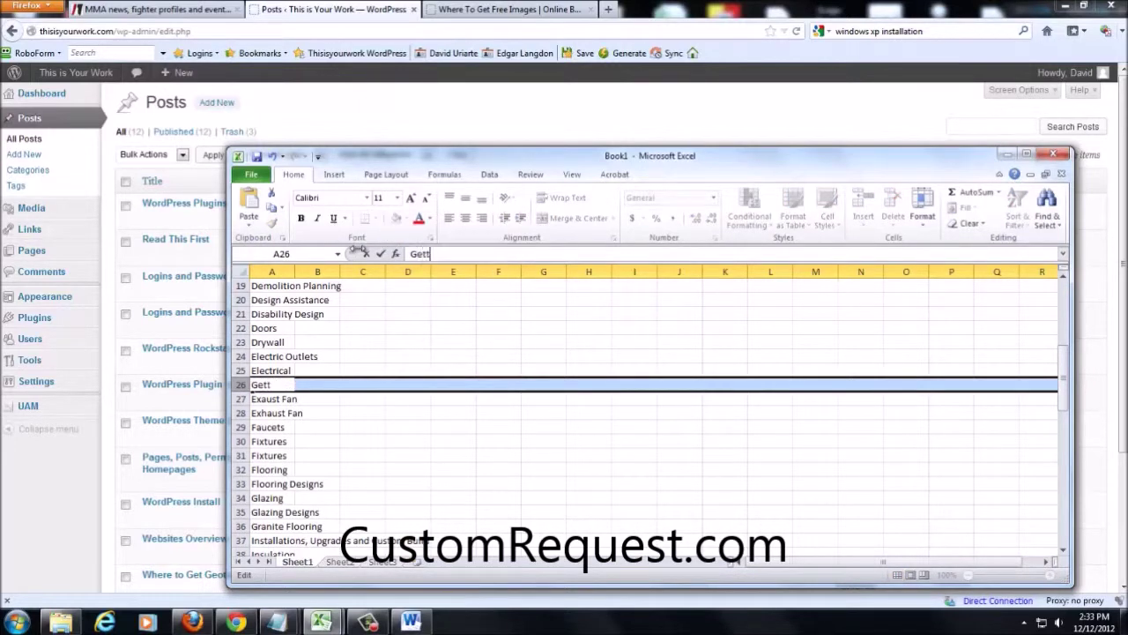
type("ing Required Permits")
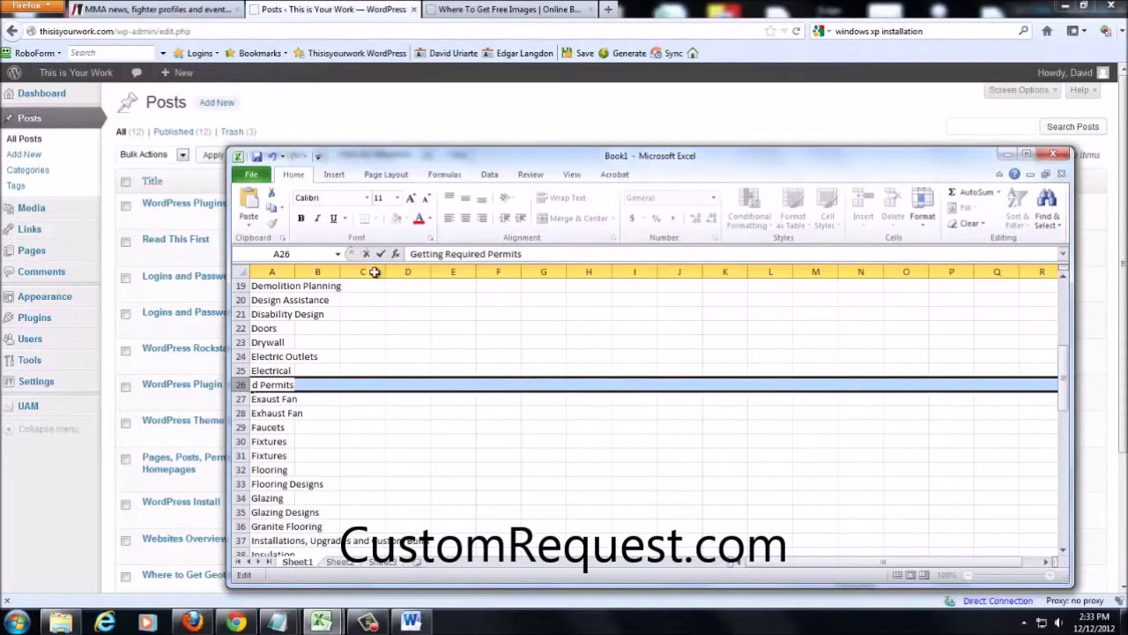
left_click(317, 405)
- Delete the row with the misspelled Exaust Fan entry
left_click(240, 398)
right_click(242, 400)
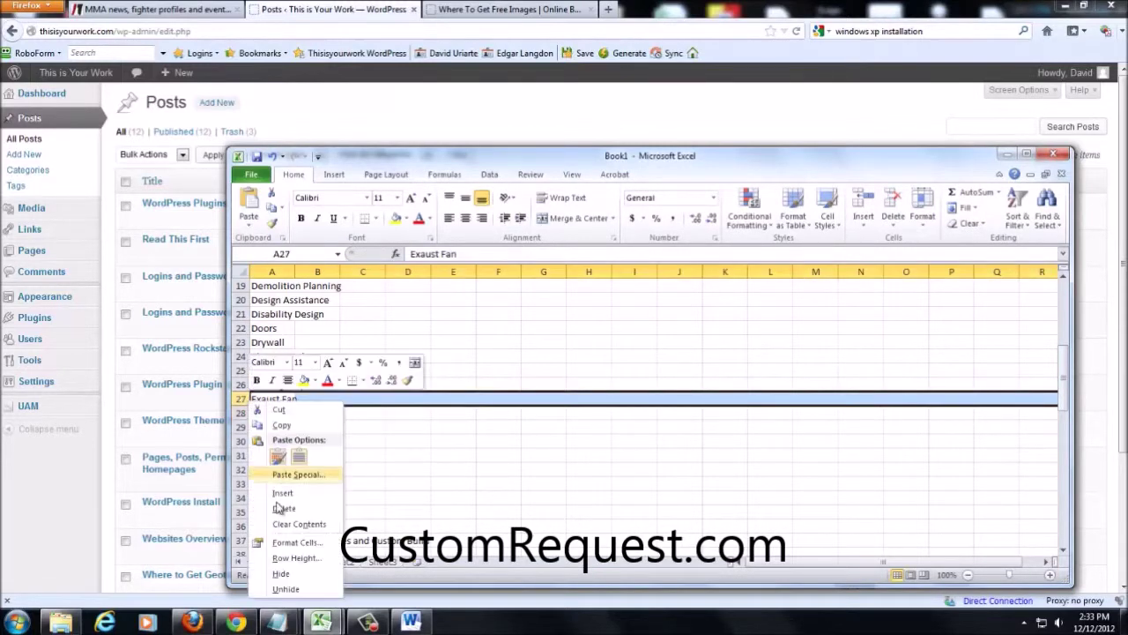
left_click(283, 502)
- Delete one of the two duplicate Fixtures rows
left_click(296, 430)
scroll(300, 433, "down", 15)
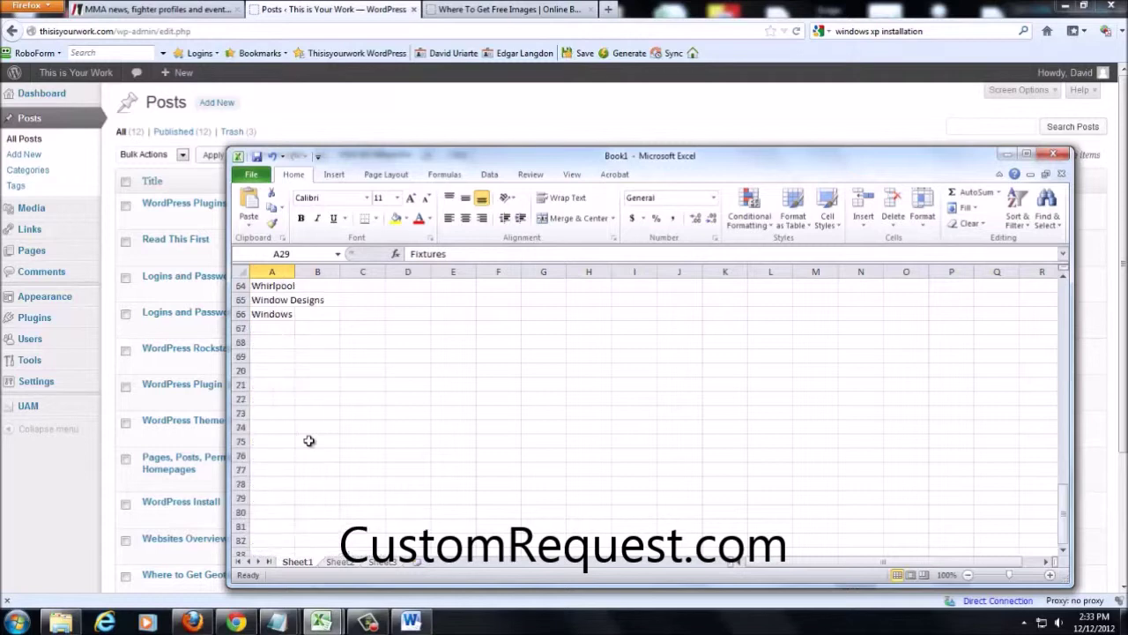
left_click_drag(1063, 528, 1064, 388)
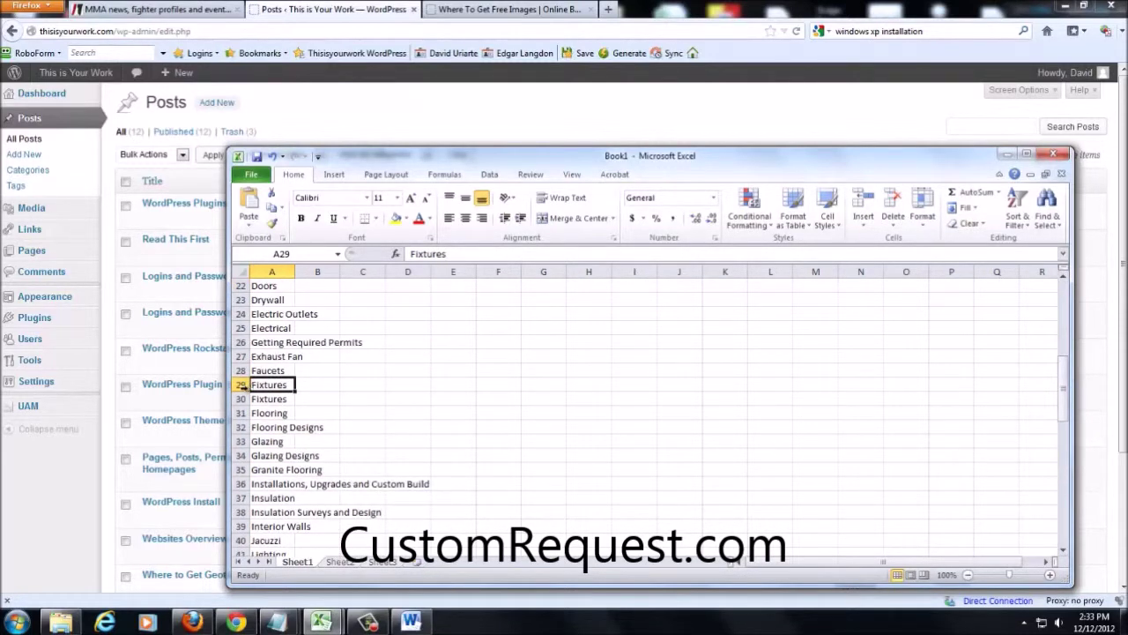
right_click(240, 385)
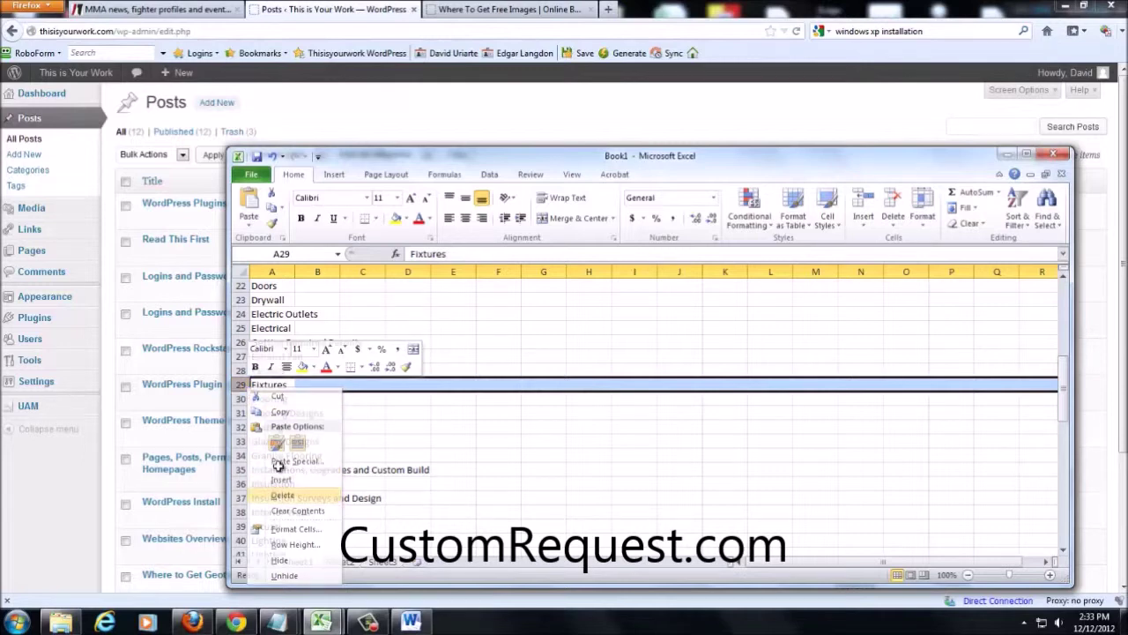
left_click(283, 489)
- Delete the rows for Flooring Designs and Glazing Designs from the list
left_click(275, 414)
right_click(240, 414)
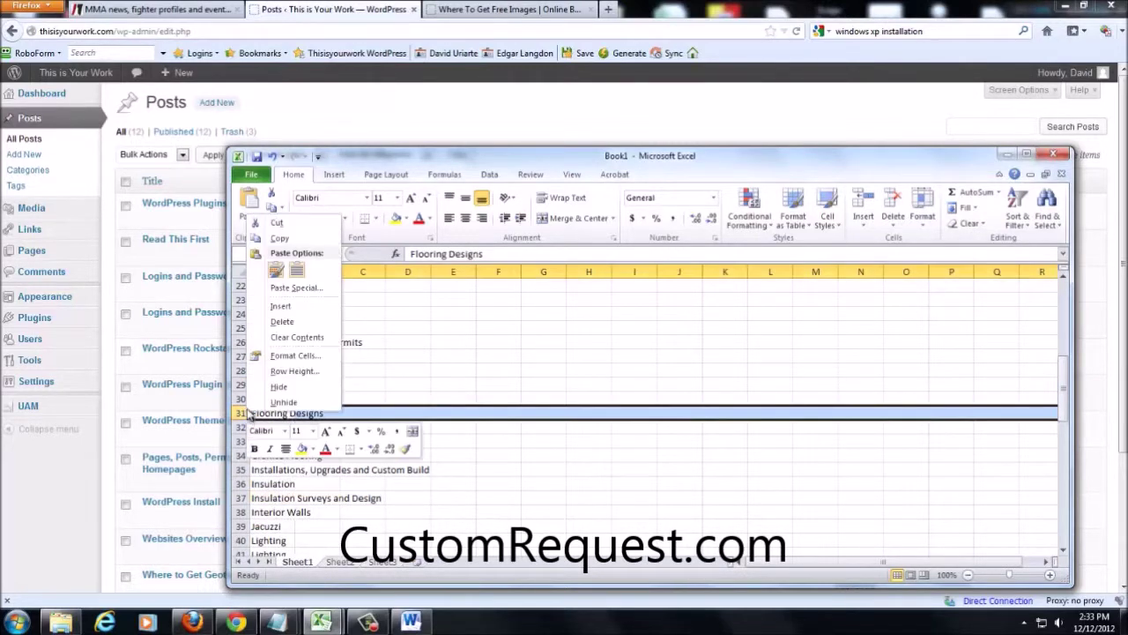
left_click(282, 322)
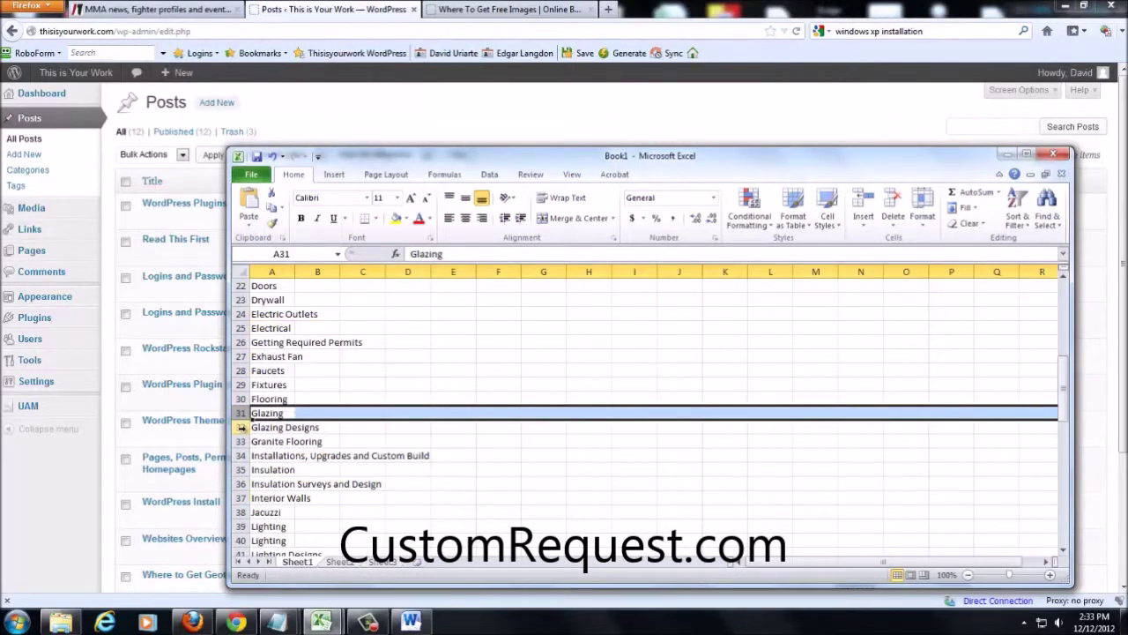
right_click(241, 426)
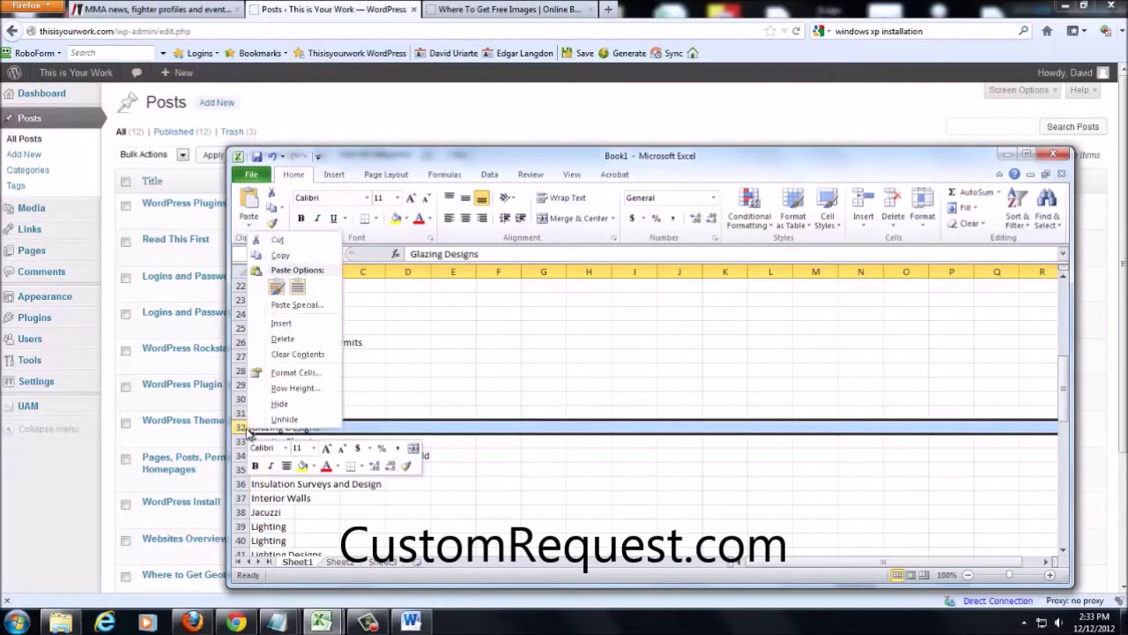
left_click(284, 335)
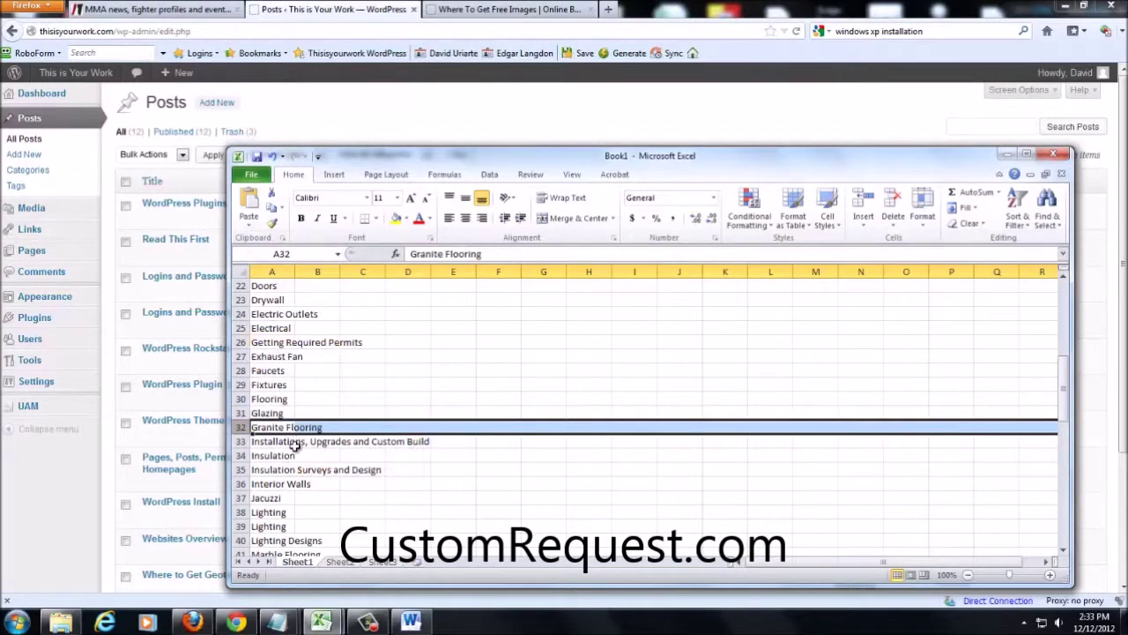
- Change the entry in cell A33 to Installations, Upgrades and Custom Work
left_click(295, 445)
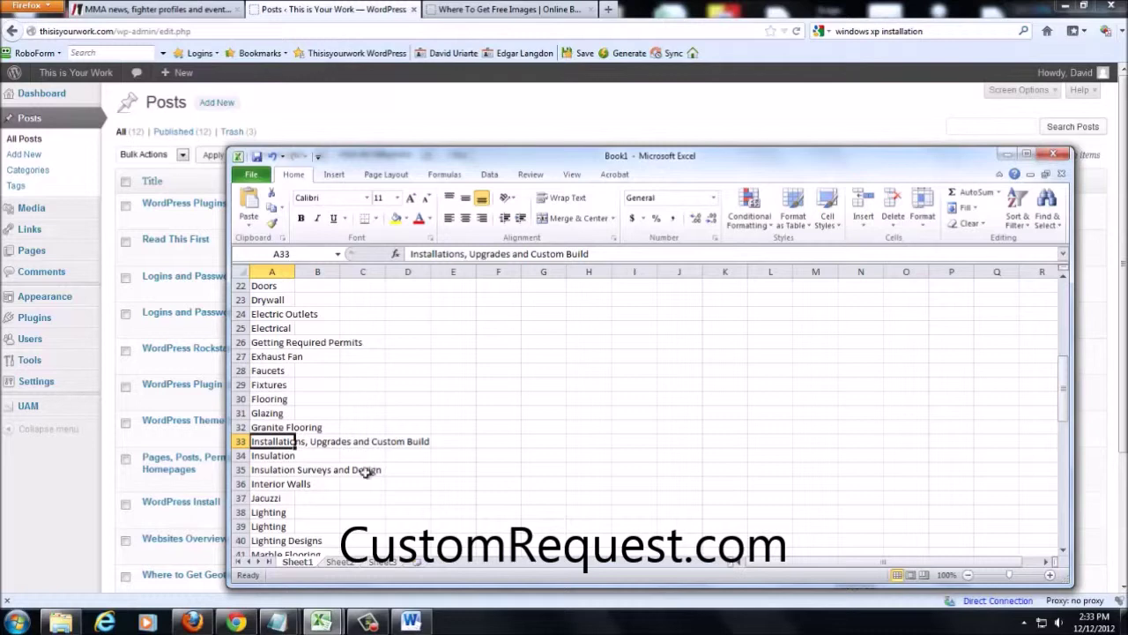
left_click(465, 254)
left_click(466, 254)
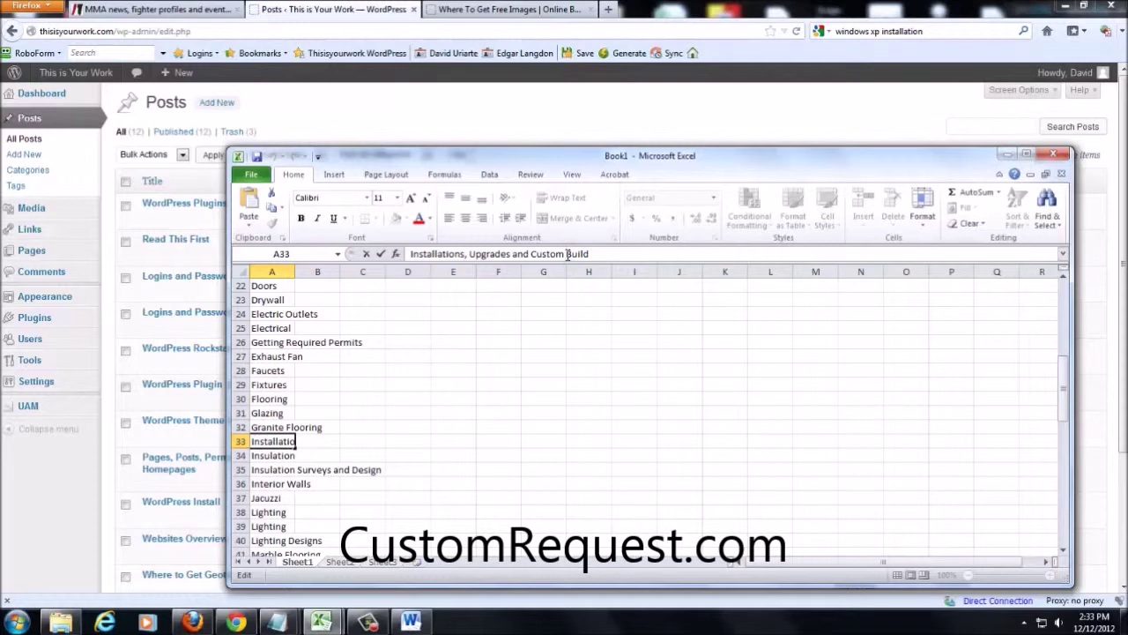
left_click_drag(566, 254, 725, 291)
type("Work")
left_click(376, 458)
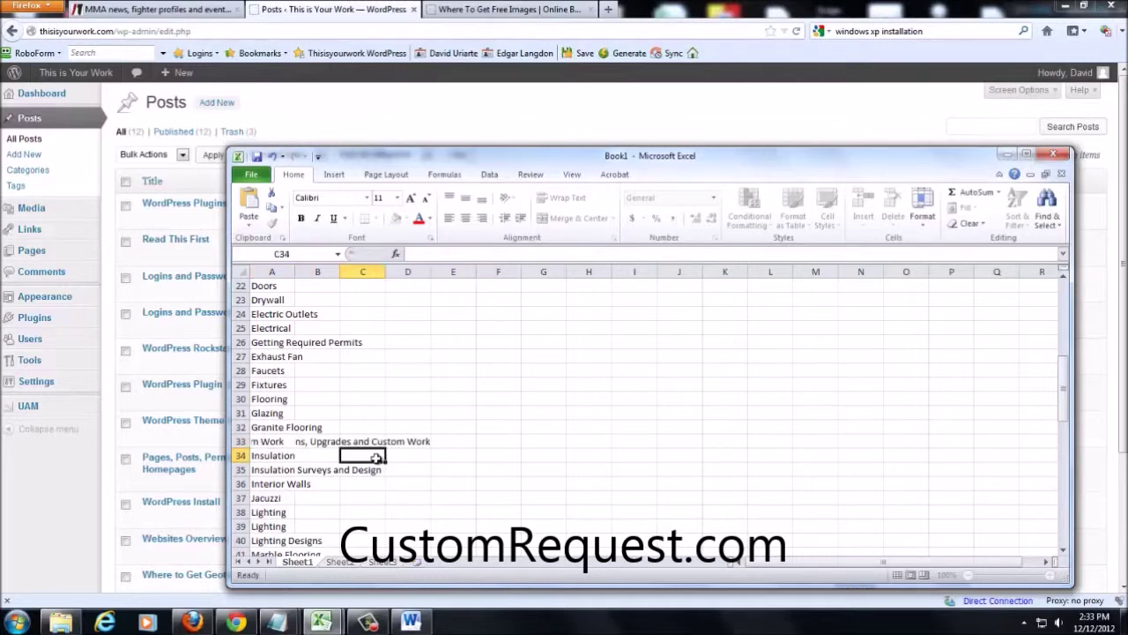
- Delete the Insulation Surveys and Design row from the list
left_click(241, 468)
right_click(240, 468)
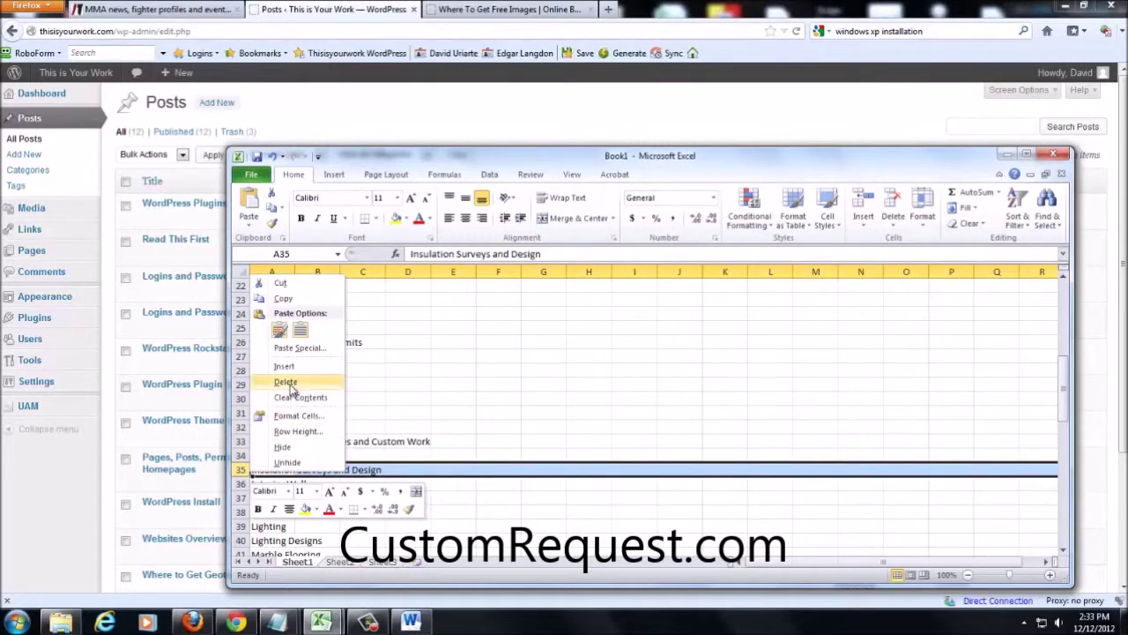
left_click(284, 381)
- Delete one of the duplicate Lighting rows and the Lighting Designs row
scroll(315, 457, "down", 4)
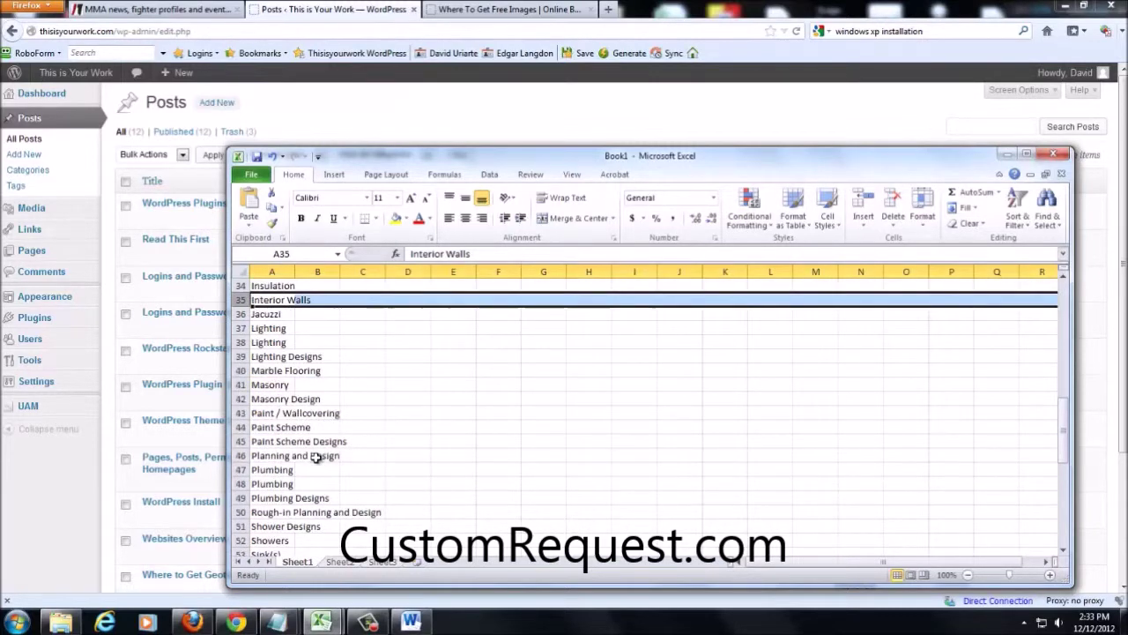
right_click(251, 329)
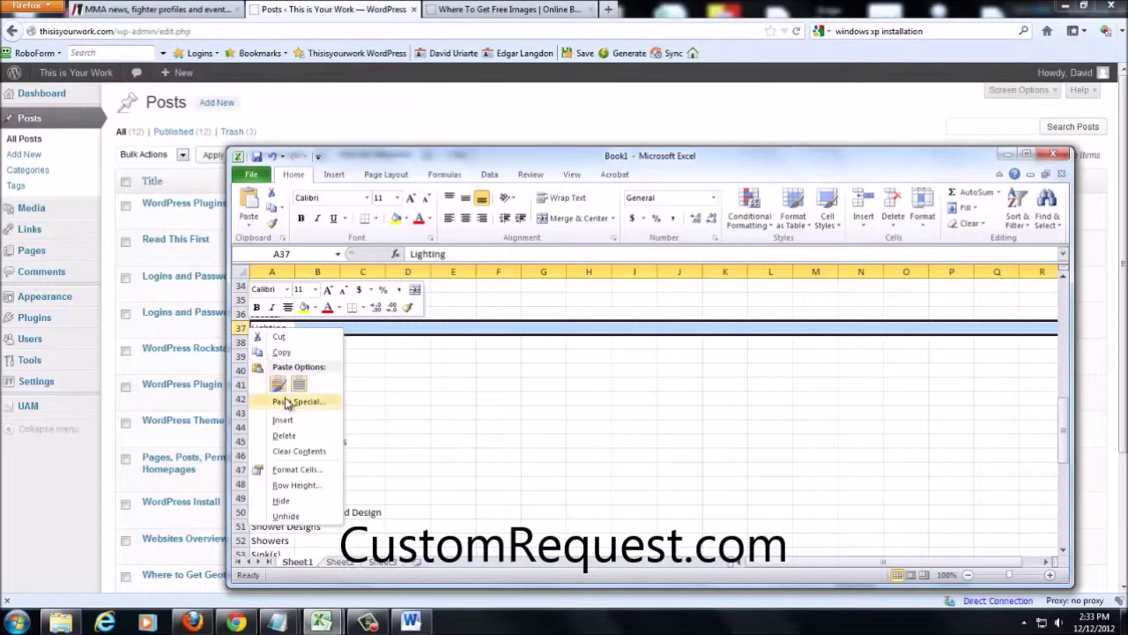
left_click(304, 436)
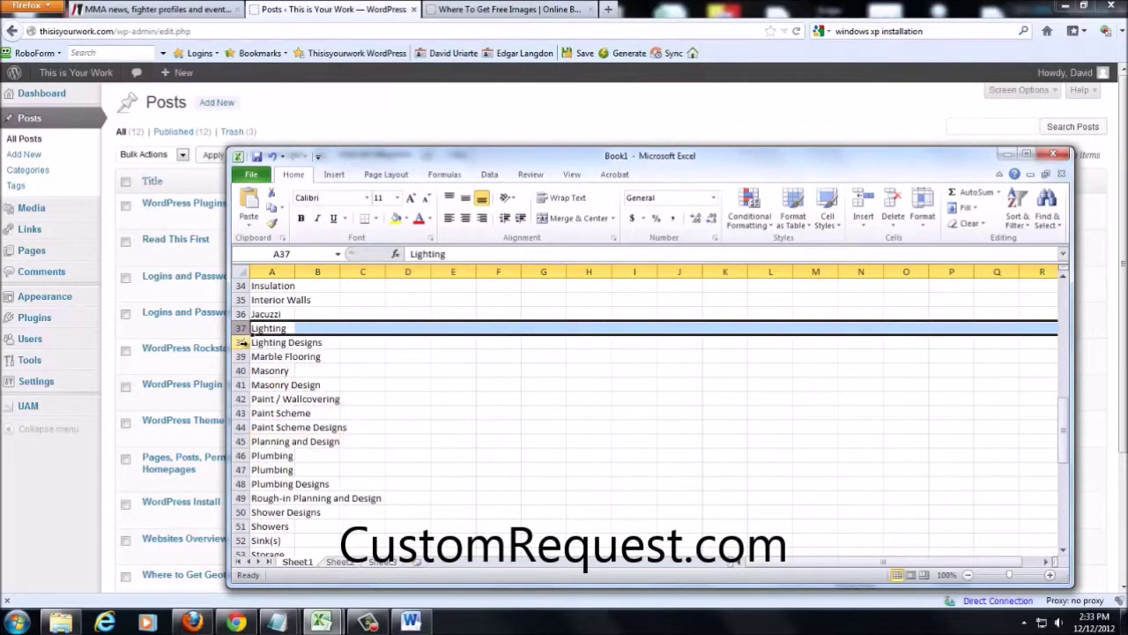
right_click(241, 342)
left_click(300, 451)
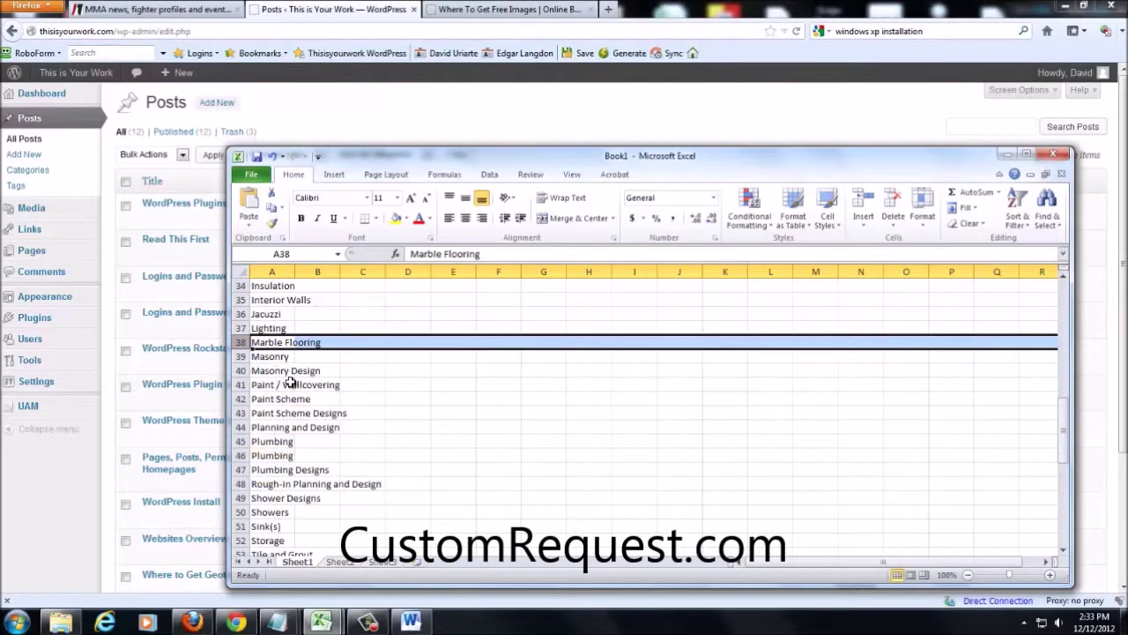
- Delete the Masonry Design row and shorten the Paint / Wallcovering entry in A40 to Paint
right_click(242, 370)
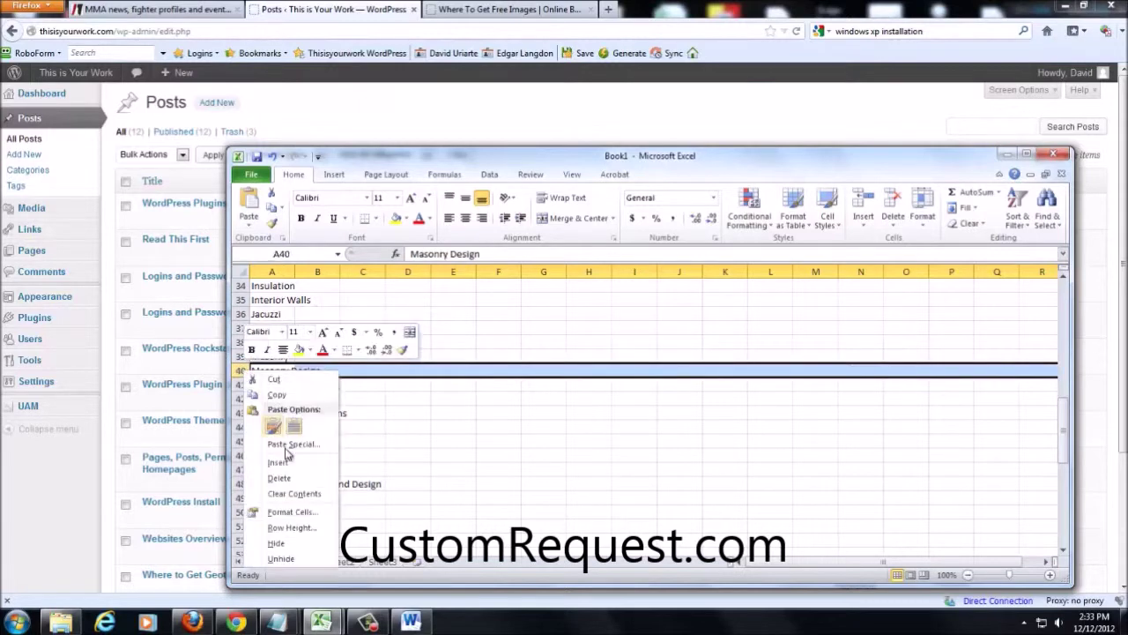
left_click(291, 477)
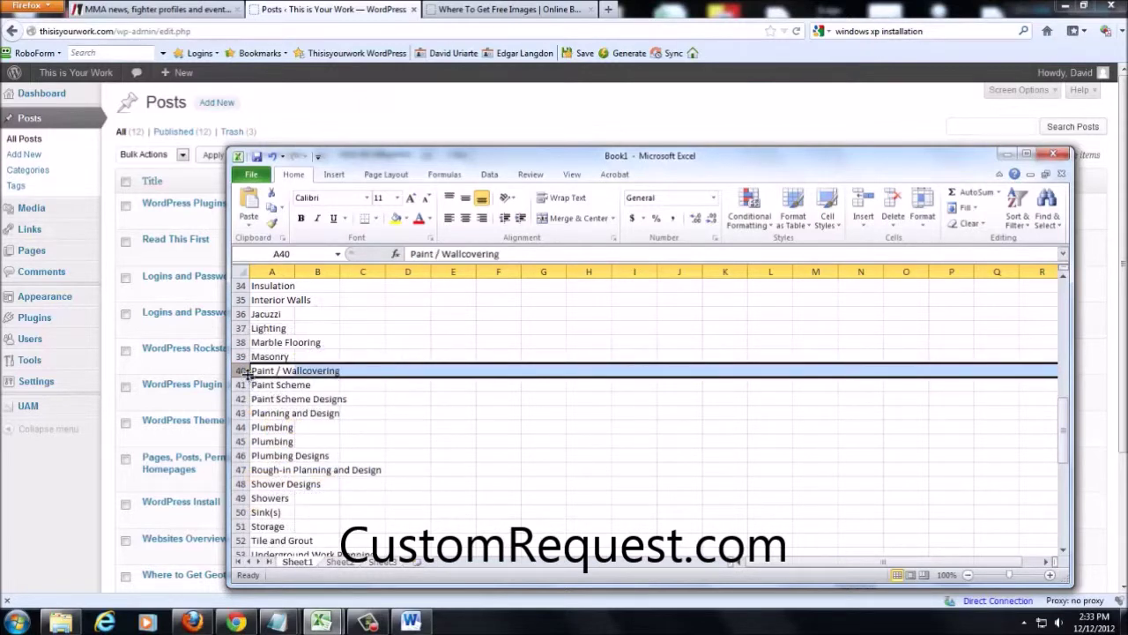
left_click(435, 254)
double_click(434, 254)
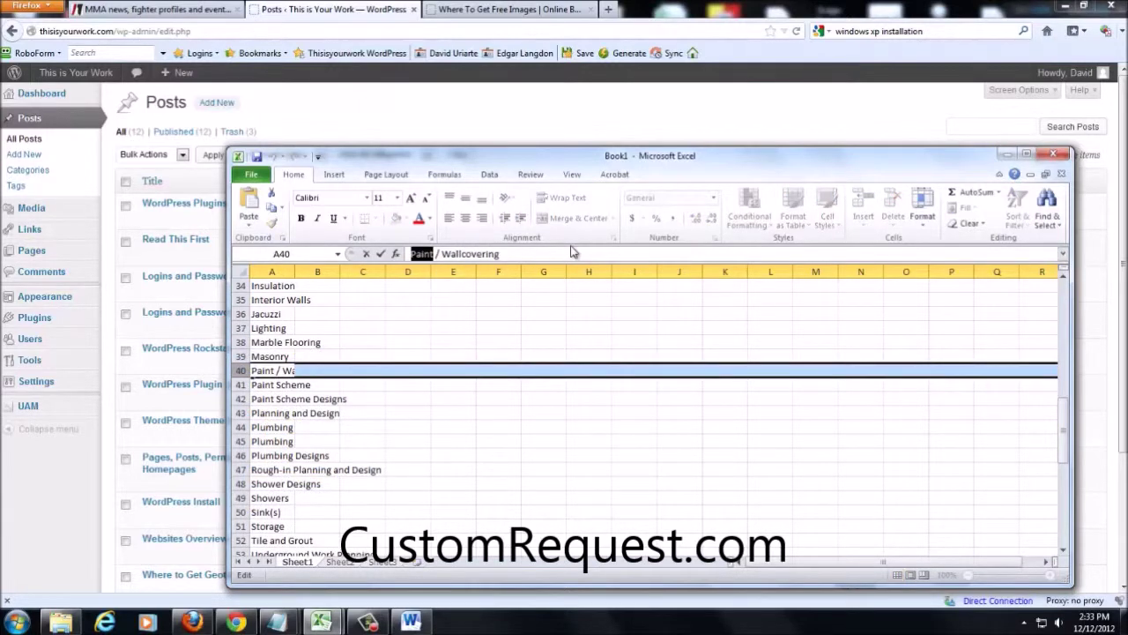
left_click_drag(504, 254, 443, 254)
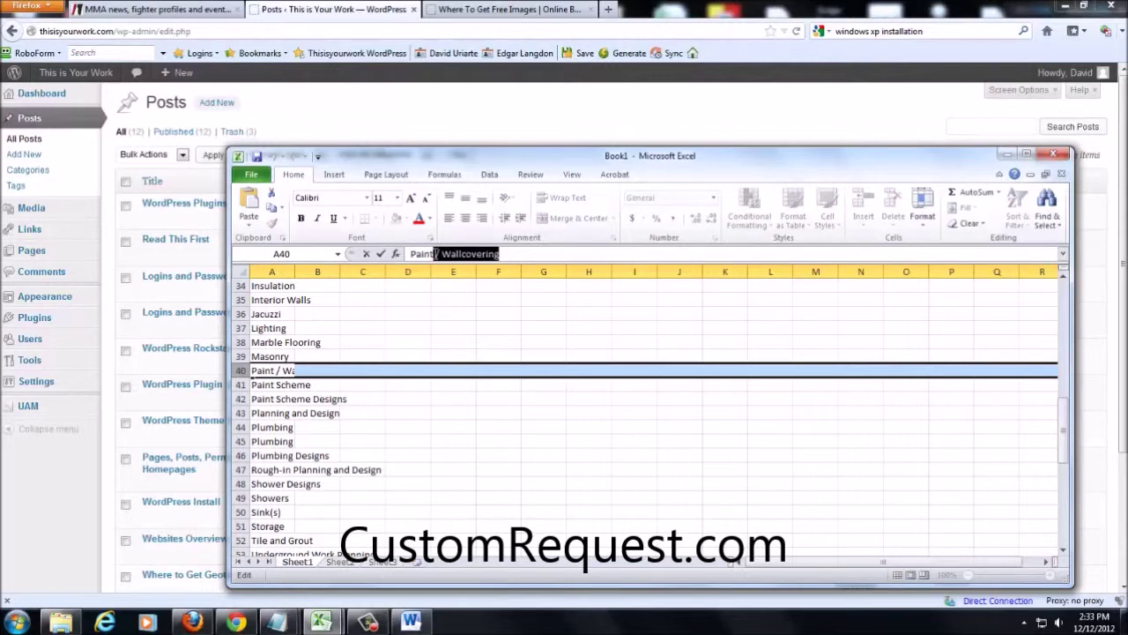
key("BackSpace")
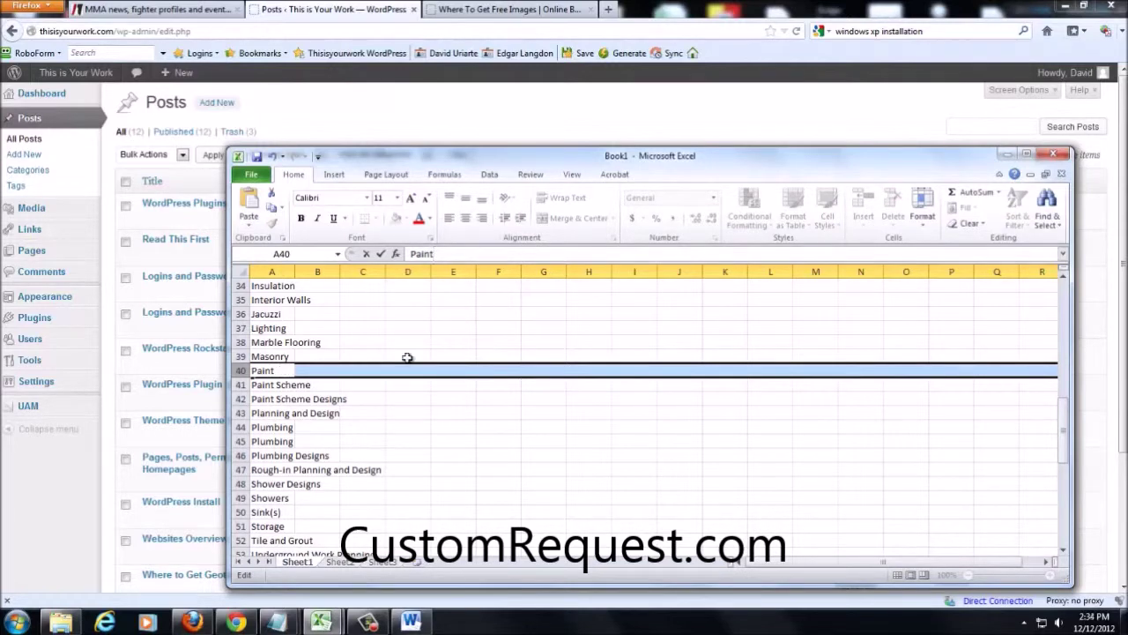
- Delete the rows for Paint Scheme, Paint Scheme Designs, Planning and Design, and one of the duplicate Plumbing entries
left_click_drag(241, 385, 240, 396)
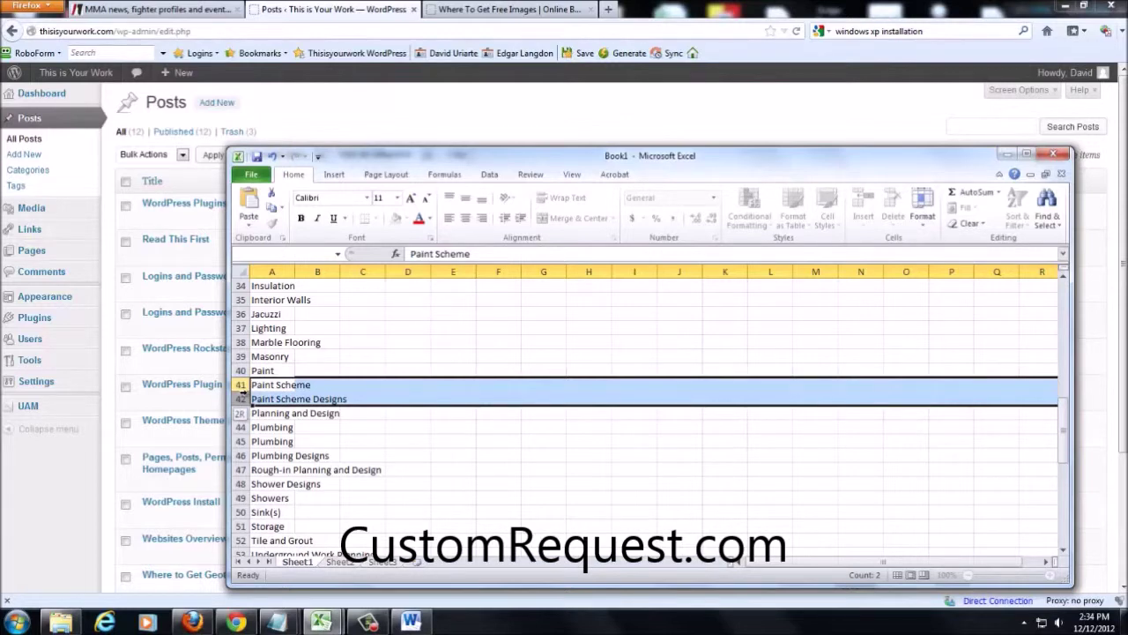
left_click_drag(239, 398, 297, 427)
right_click(297, 427)
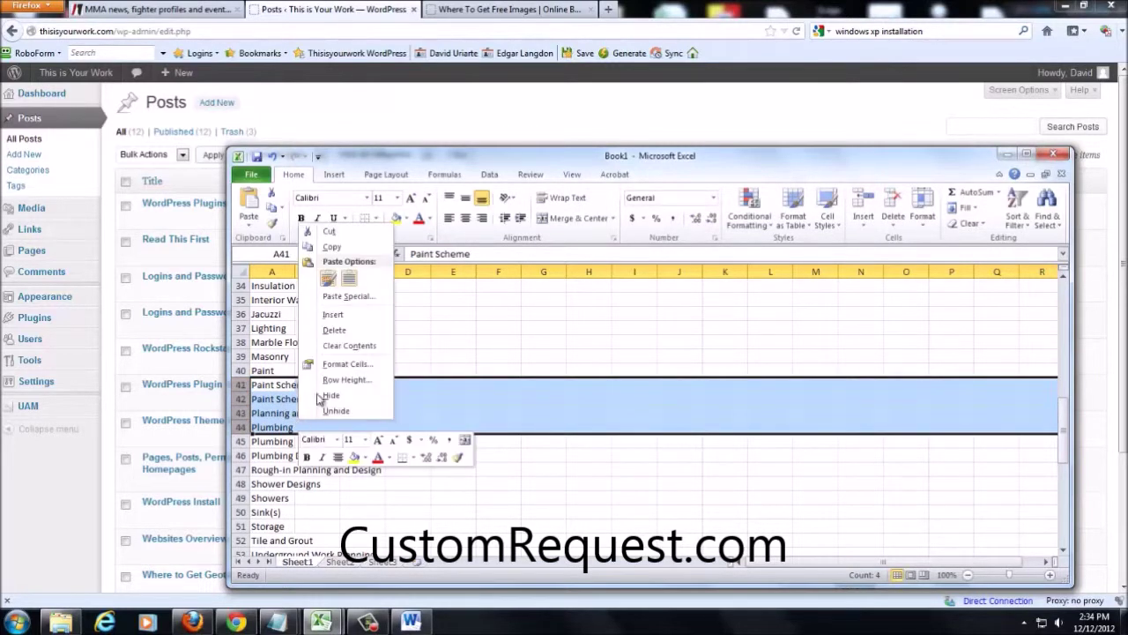
left_click(328, 333)
- Delete the rows for Plumbing Designs, Rough-in Planning and Design, and Shower Designs
left_click(245, 398)
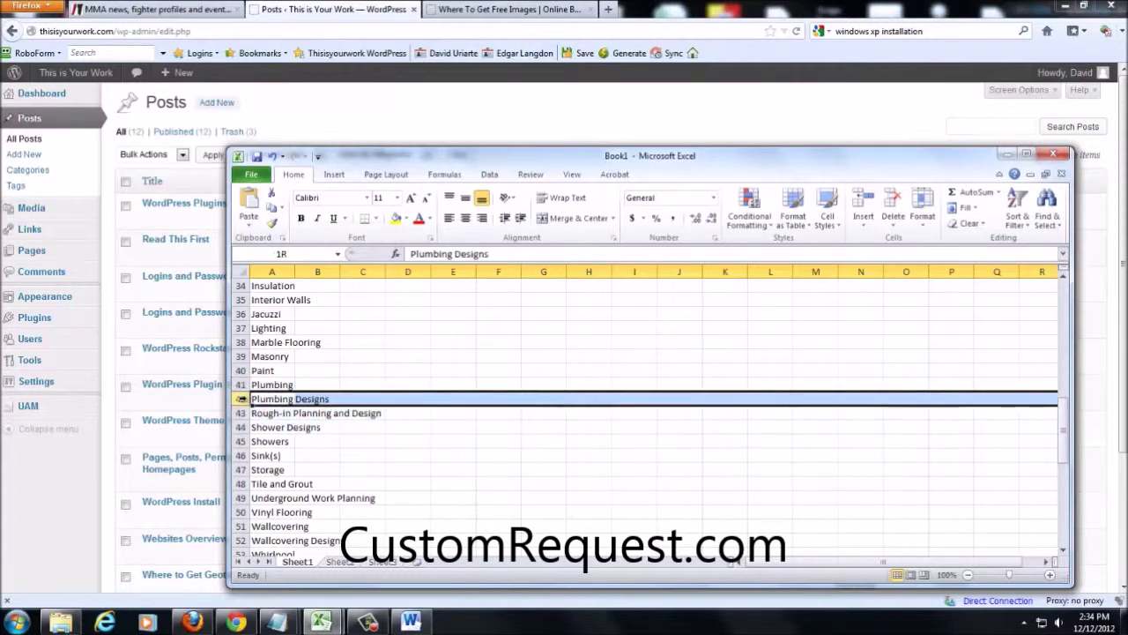
right_click(247, 399)
left_click(283, 506)
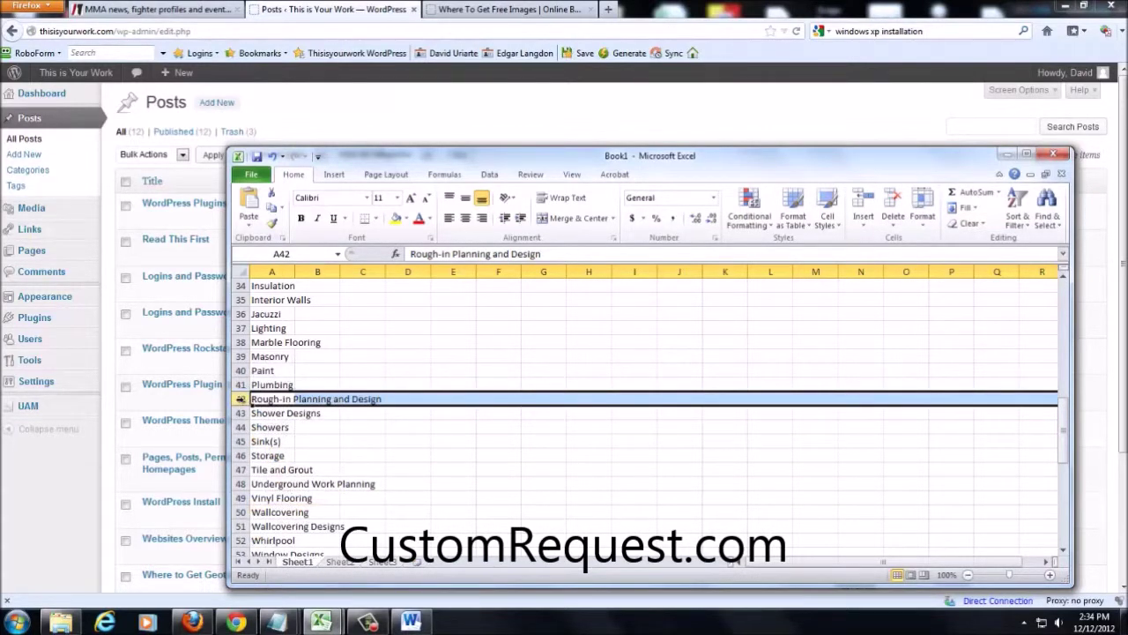
left_click_drag(239, 398, 241, 412)
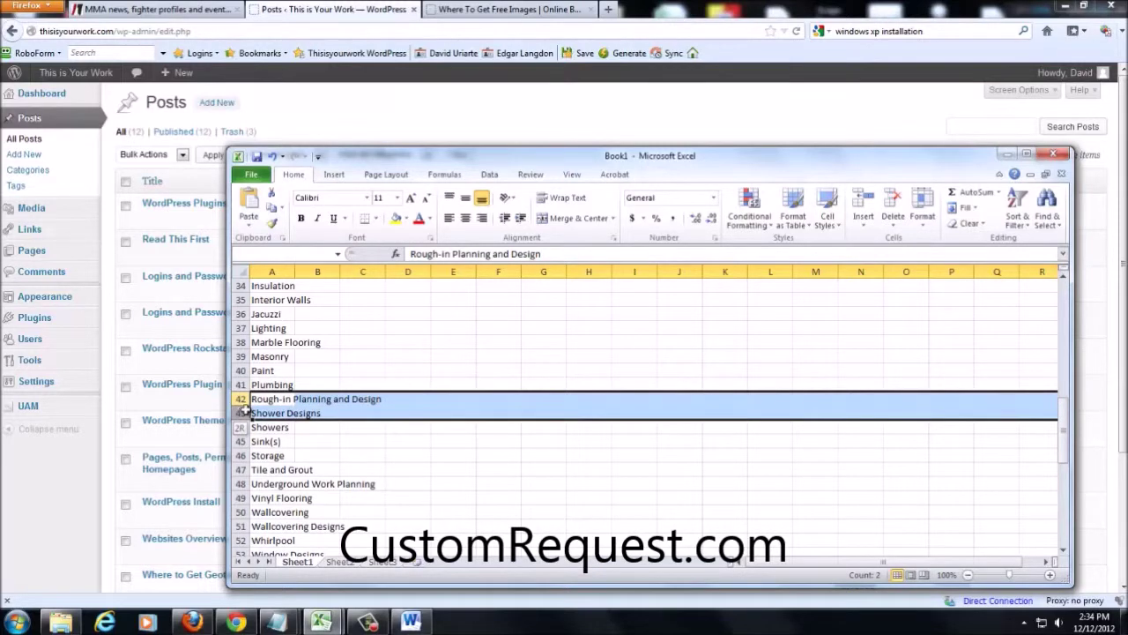
right_click(245, 412)
left_click(306, 320)
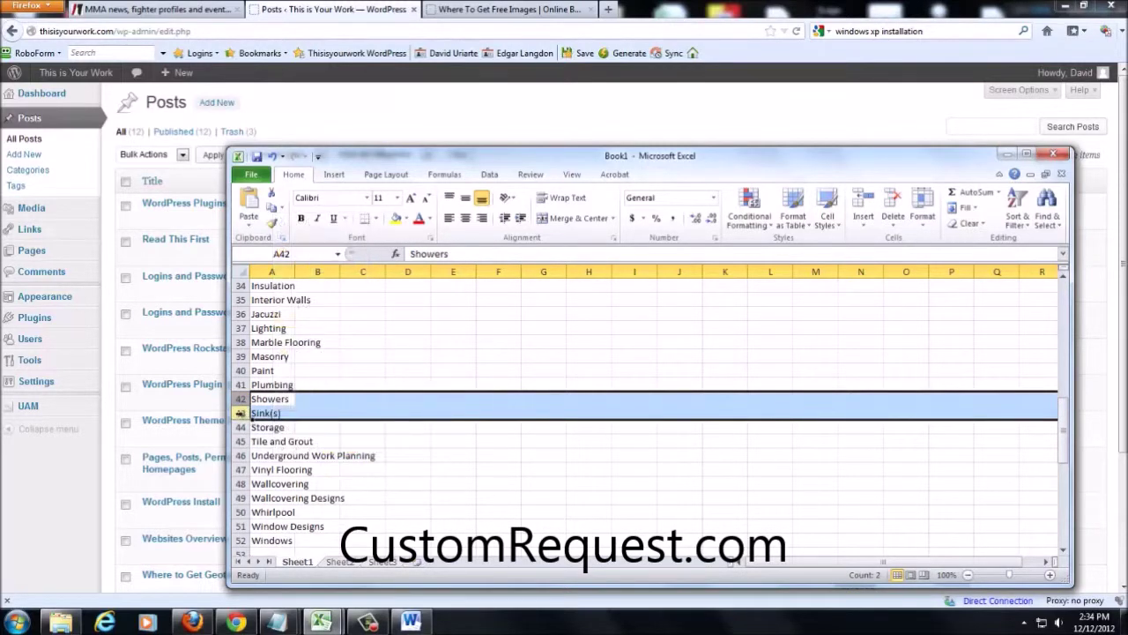
- Change the Sink(s) entry in cell A43 to Sinks
left_click(245, 412)
left_click(450, 254)
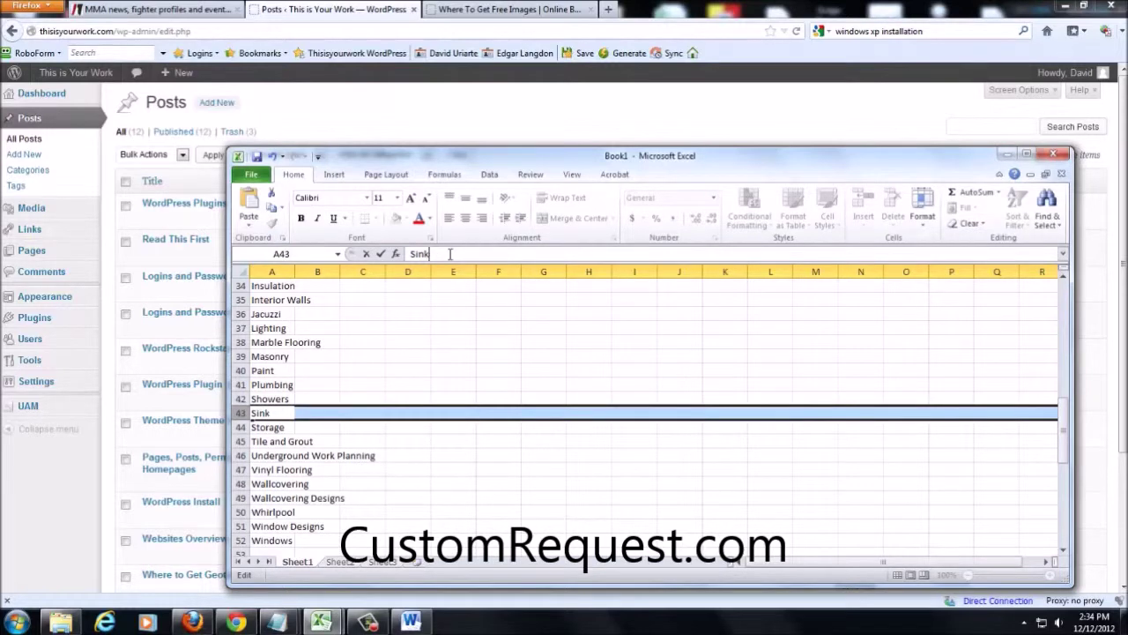
left_click(275, 435)
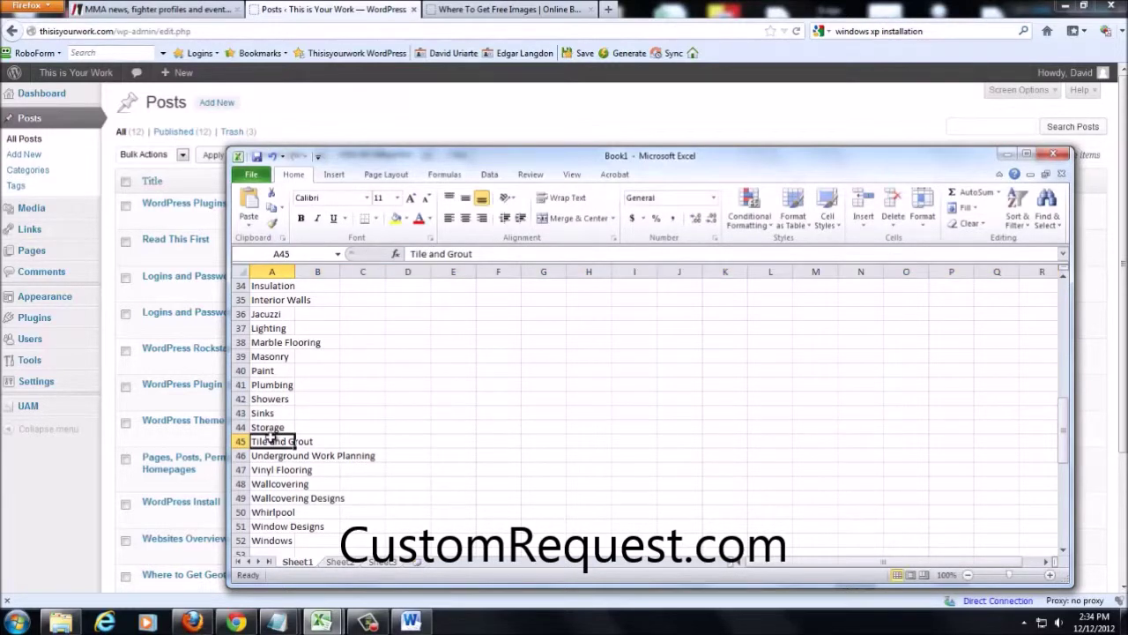
- Shorten the Underground Work Planning entry in cell A46 to Underground Work
left_click(273, 455)
scroll(315, 456, "down", 1)
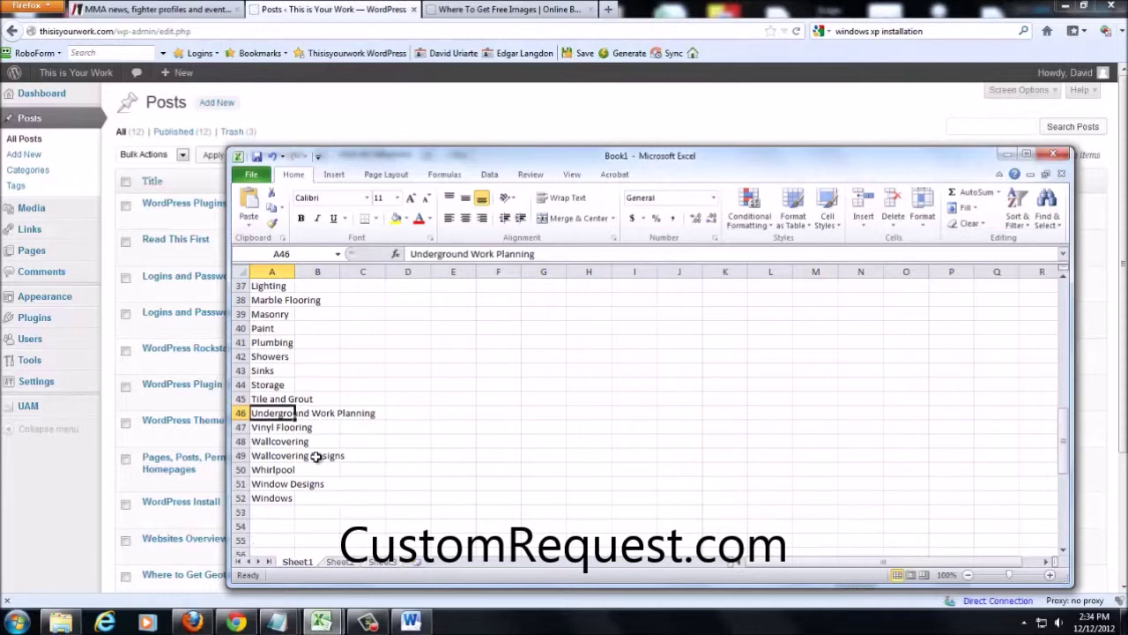
left_click_drag(497, 254, 536, 254)
key("BackSpace")
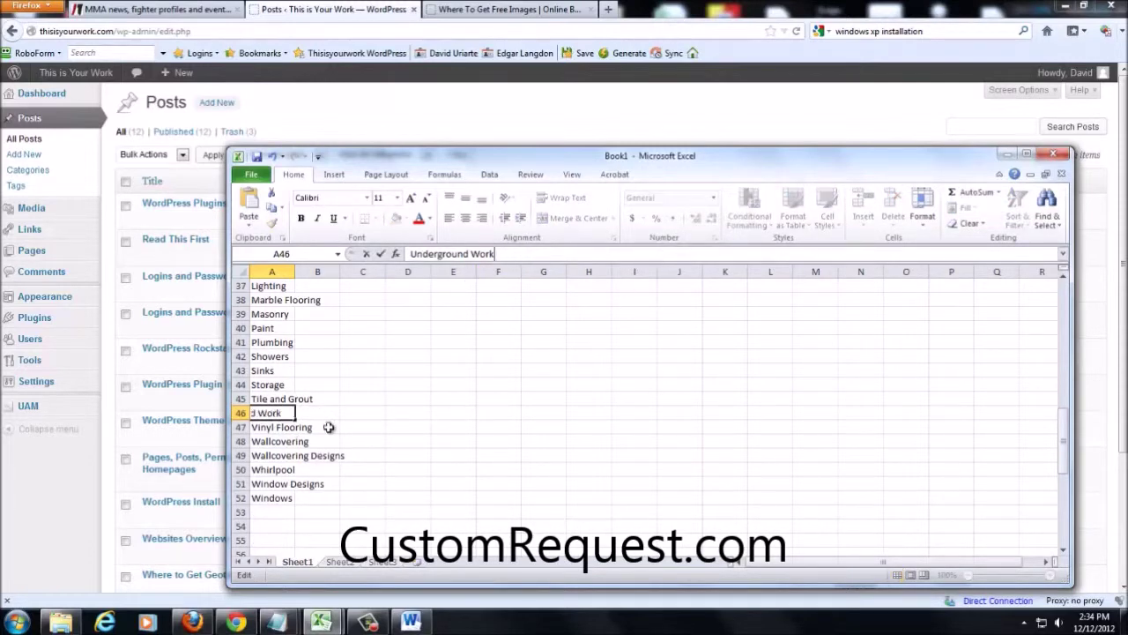
left_click(301, 427)
left_click(266, 428)
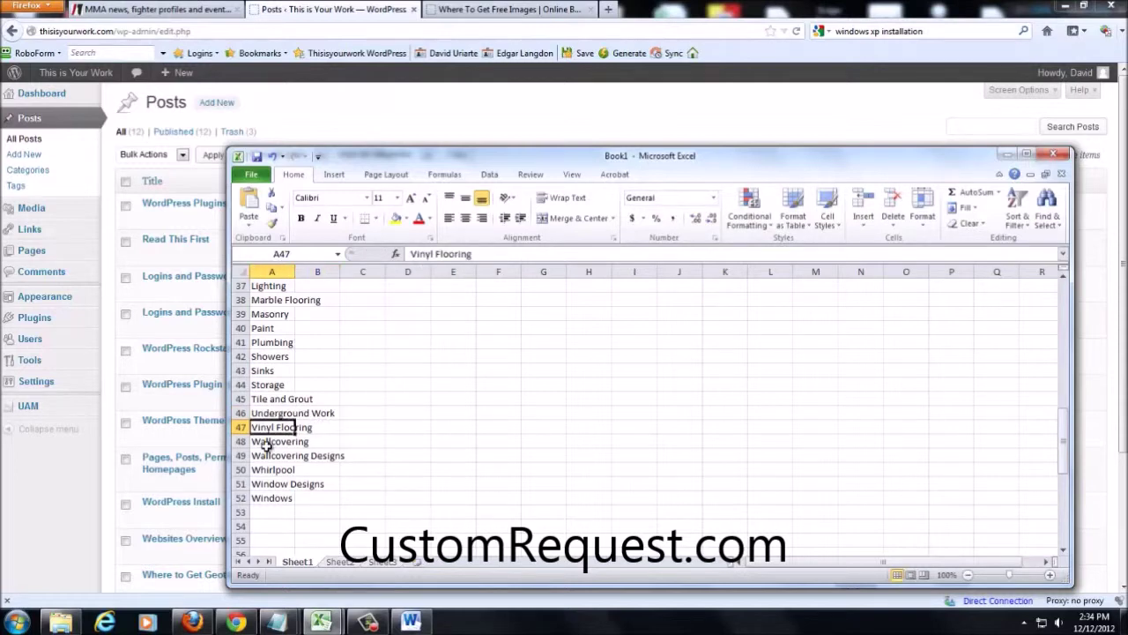
- Delete the rows for Wallcovering Designs and Window Designs from the list
left_click(267, 443)
left_click(262, 456)
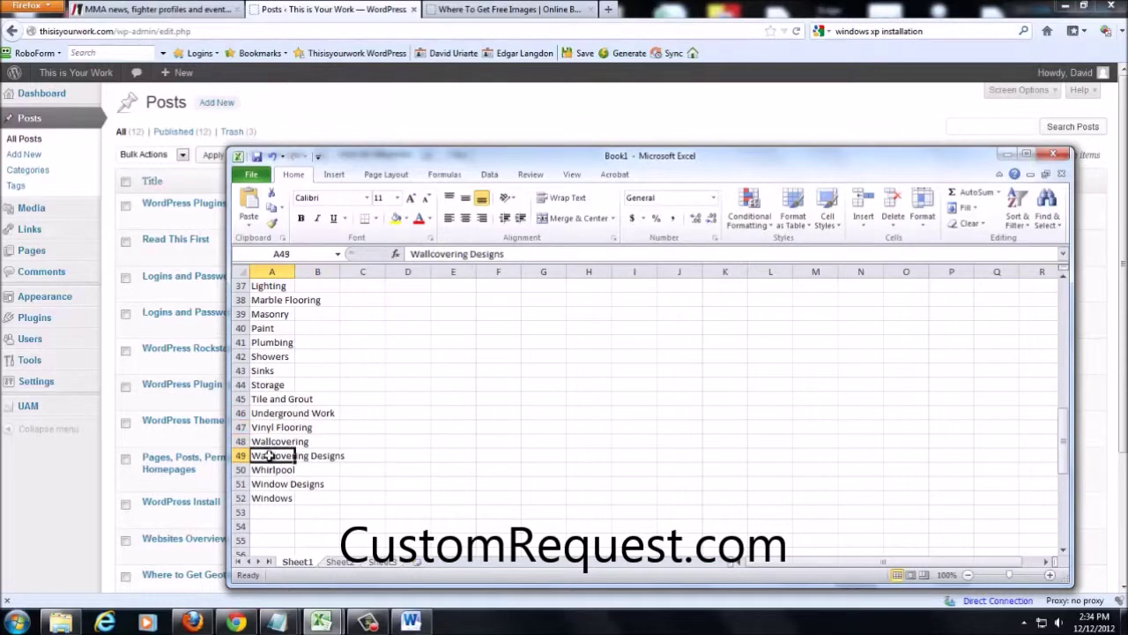
left_click(243, 455)
right_click(243, 456)
left_click(281, 366)
right_click(240, 469)
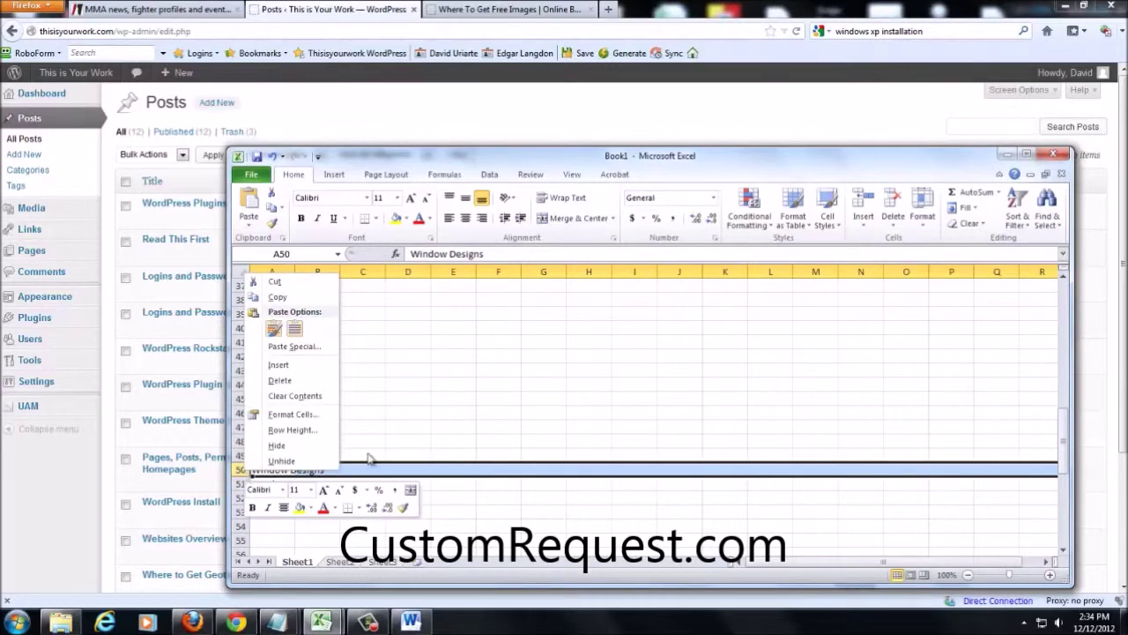
left_click(295, 385)
left_click(365, 466)
- Copy the whole cleaned-up list in column A, from Architecture and Design through Windows
left_click_drag(280, 468, 280, 283)
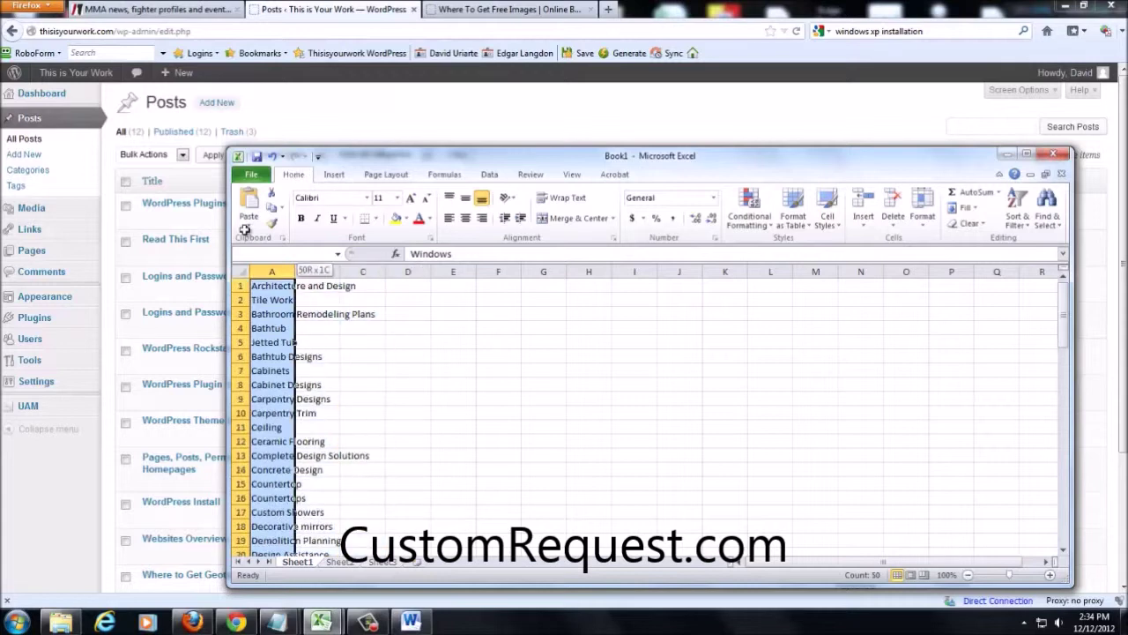
right_click(284, 319)
left_click(308, 340)
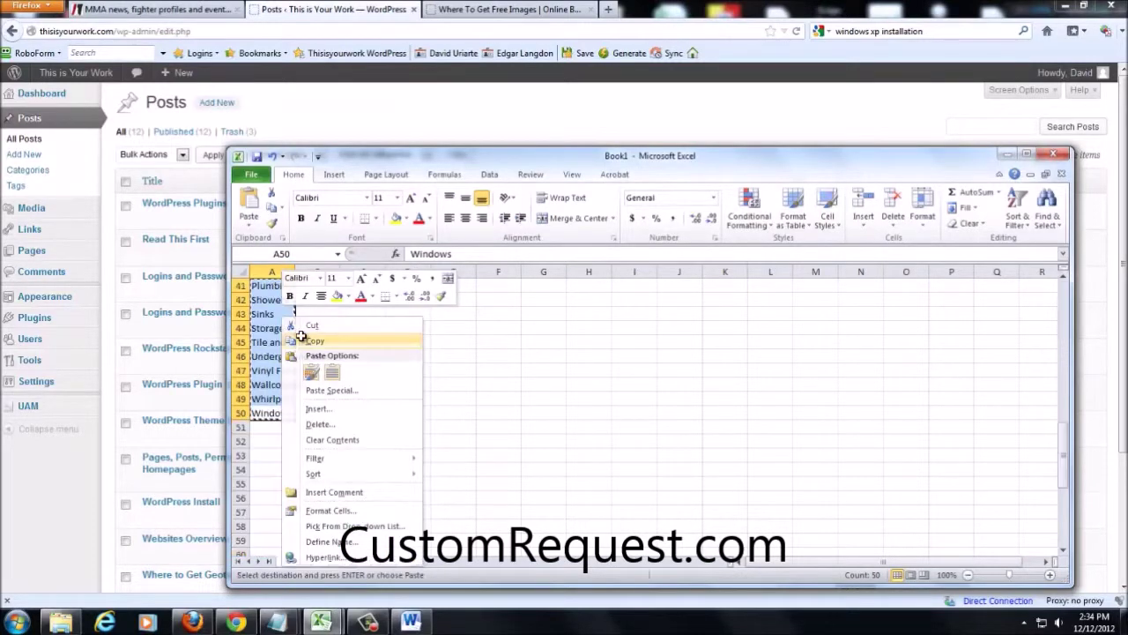
- Switch to the Word document and add a blank line below the paragraph about over 20 years in the Indianapolis area
left_click(409, 619)
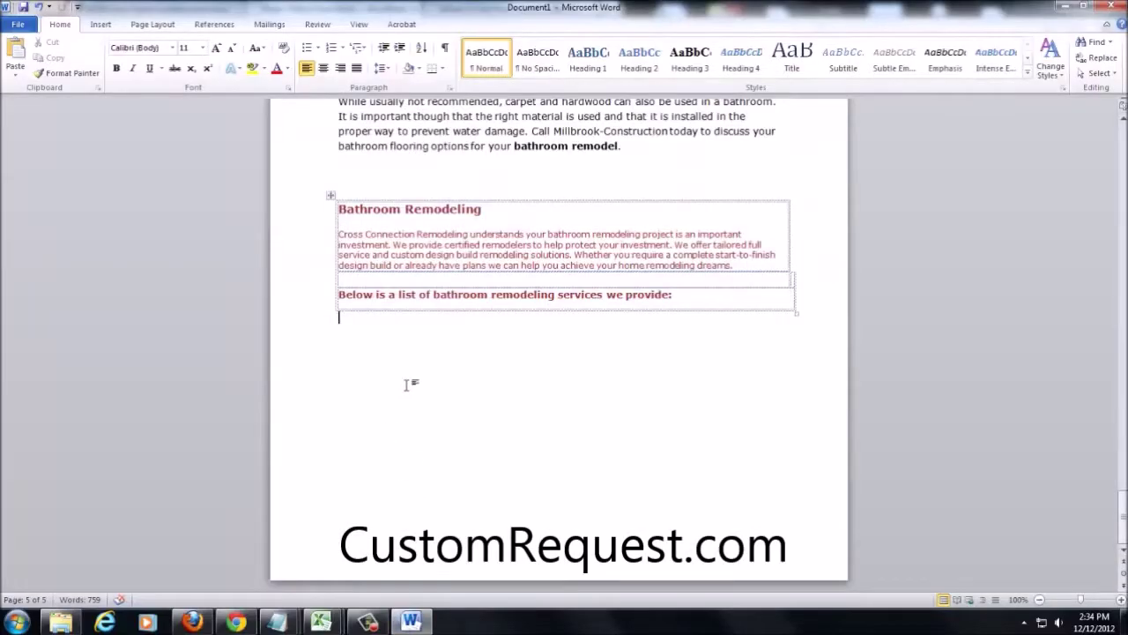
left_click_drag(1122, 509, 1122, 137)
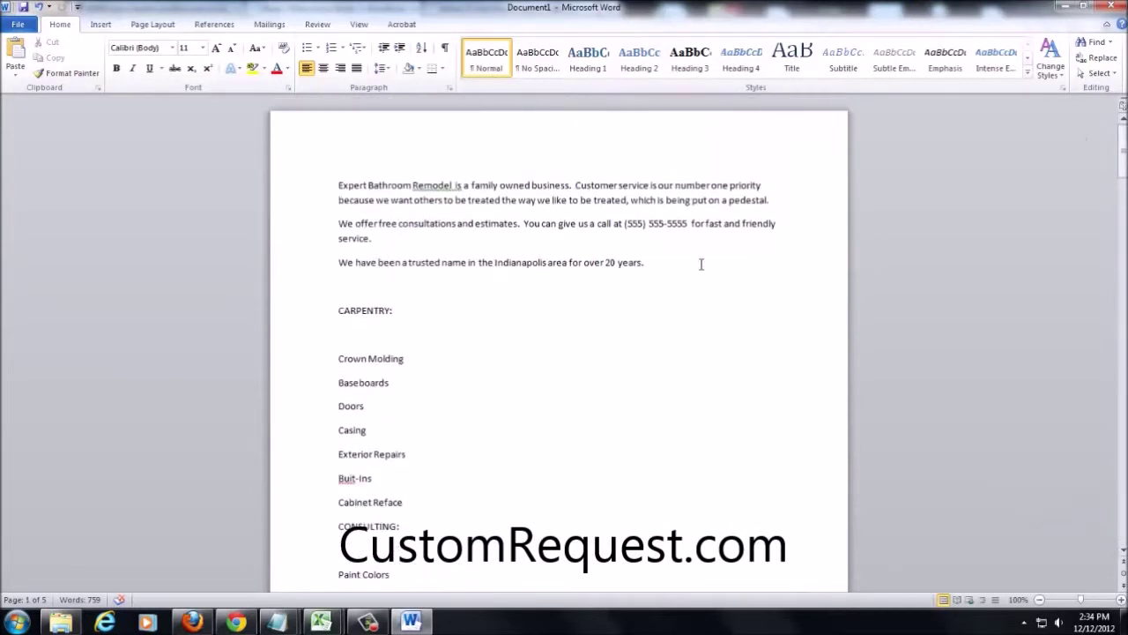
key("Return")
- Try pasting the copied list directly from the worksheet into the document, and undo the paste
key("ctrl+v")
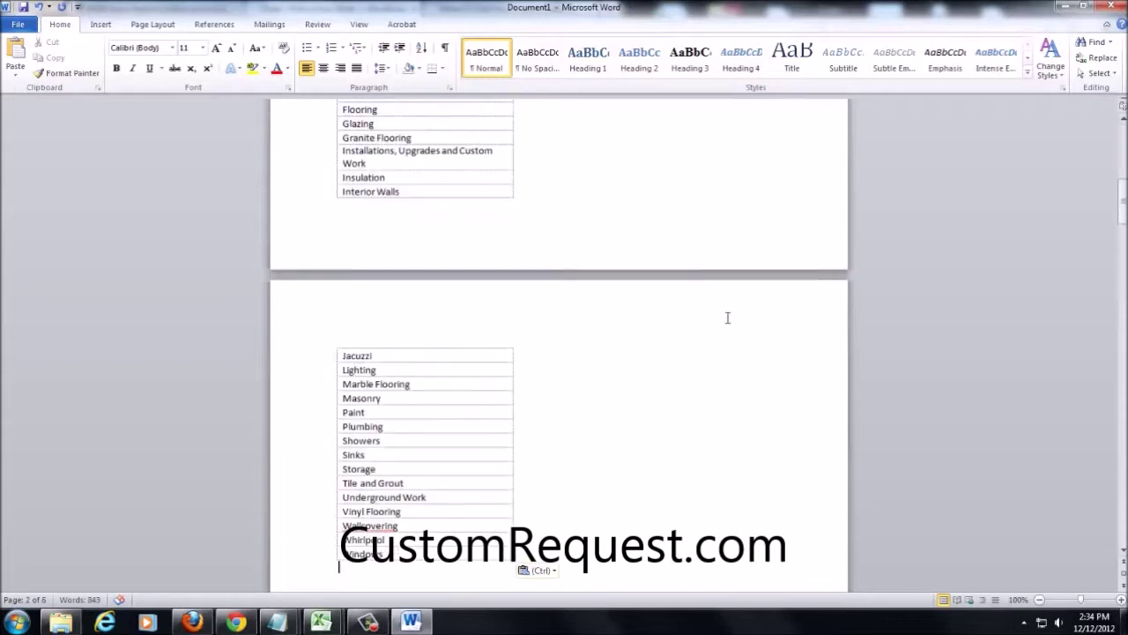
left_click(39, 6)
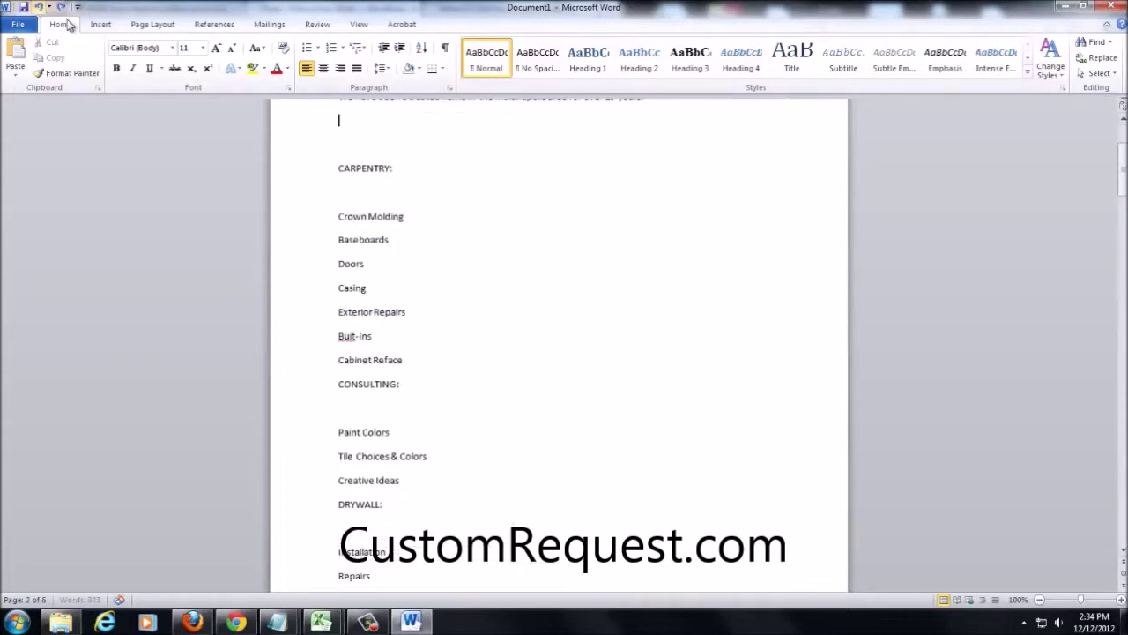
- Open Notepad and paste the copied list into it as plain text
left_click(18, 621)
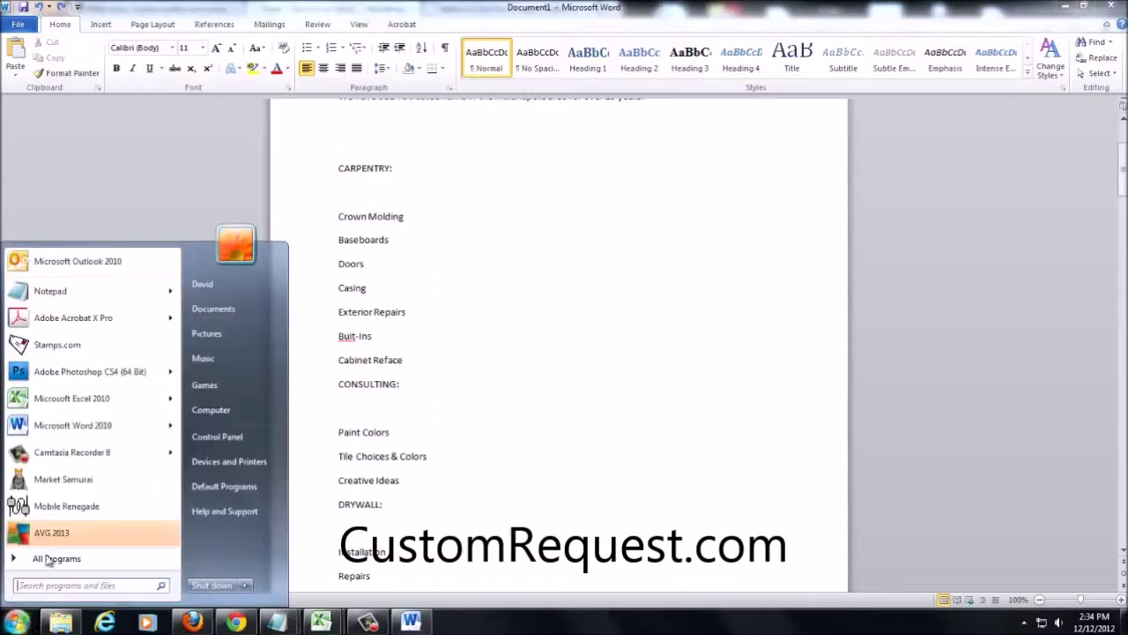
left_click(72, 300)
right_click(339, 289)
left_click(378, 351)
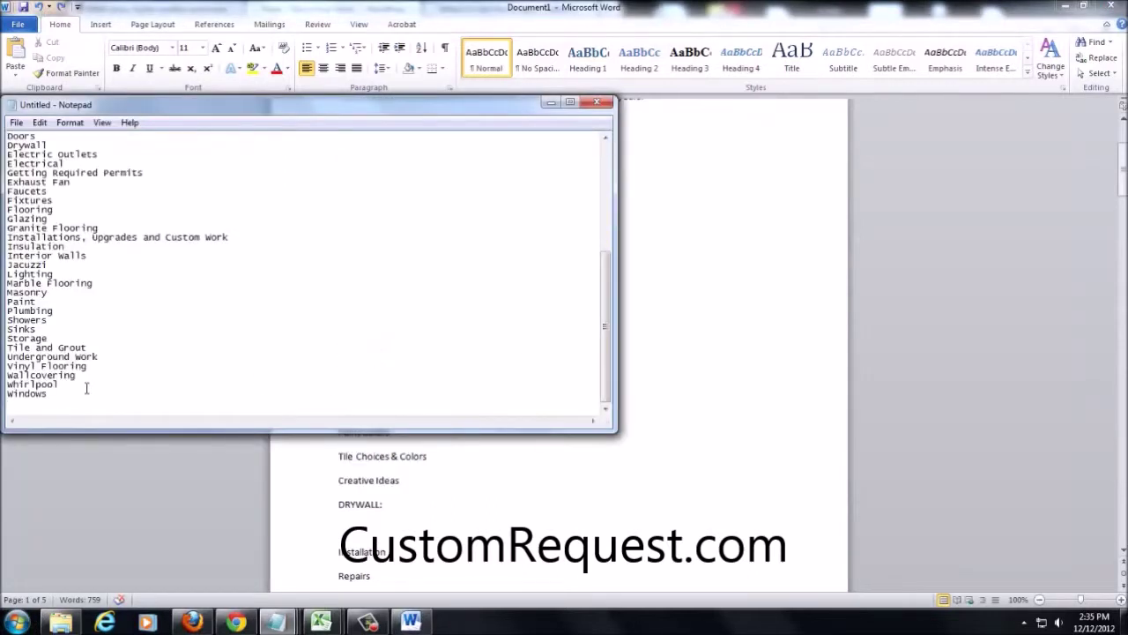
left_click_drag(76, 393, 4, 79)
right_click(53, 191)
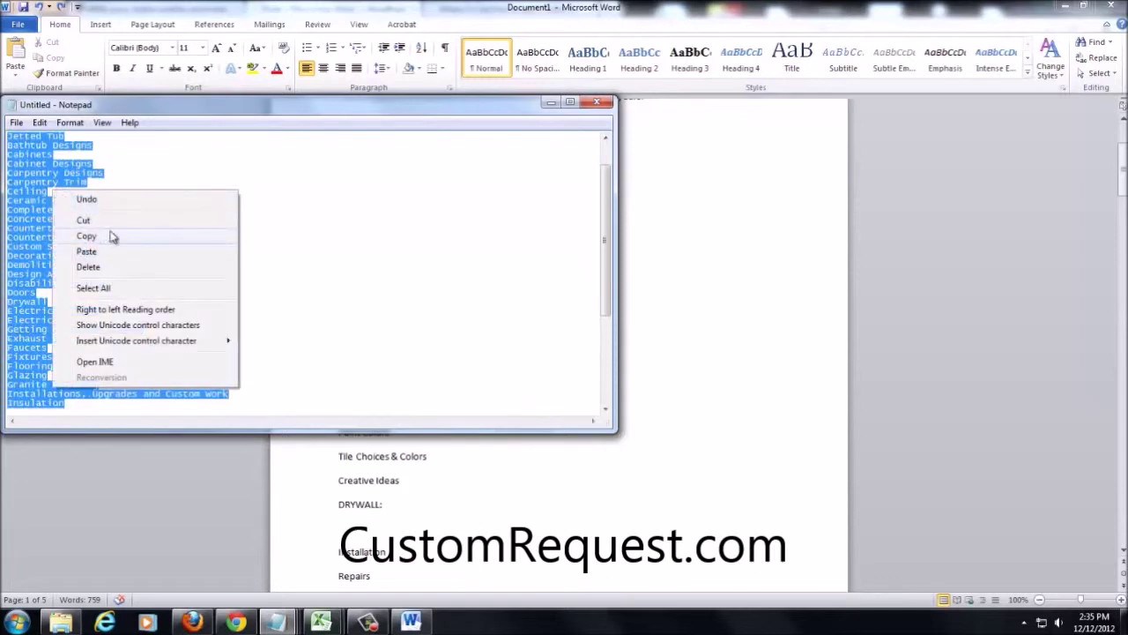
left_click_drag(610, 217, 617, 141)
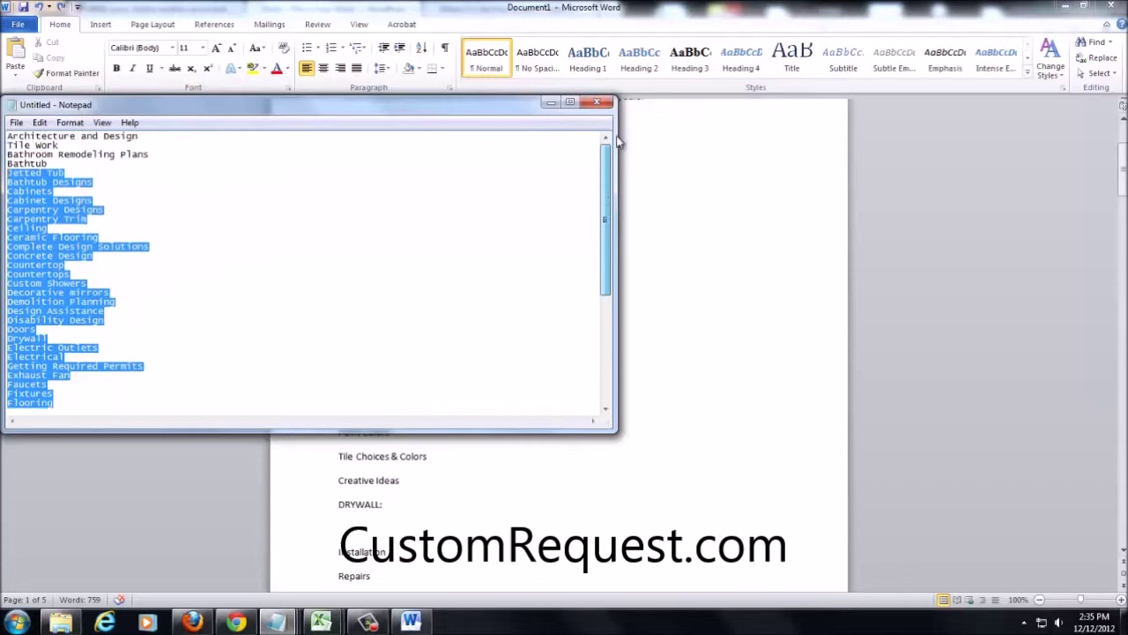
- Select the entire plain-text list in Notepad and copy it
left_click(40, 122)
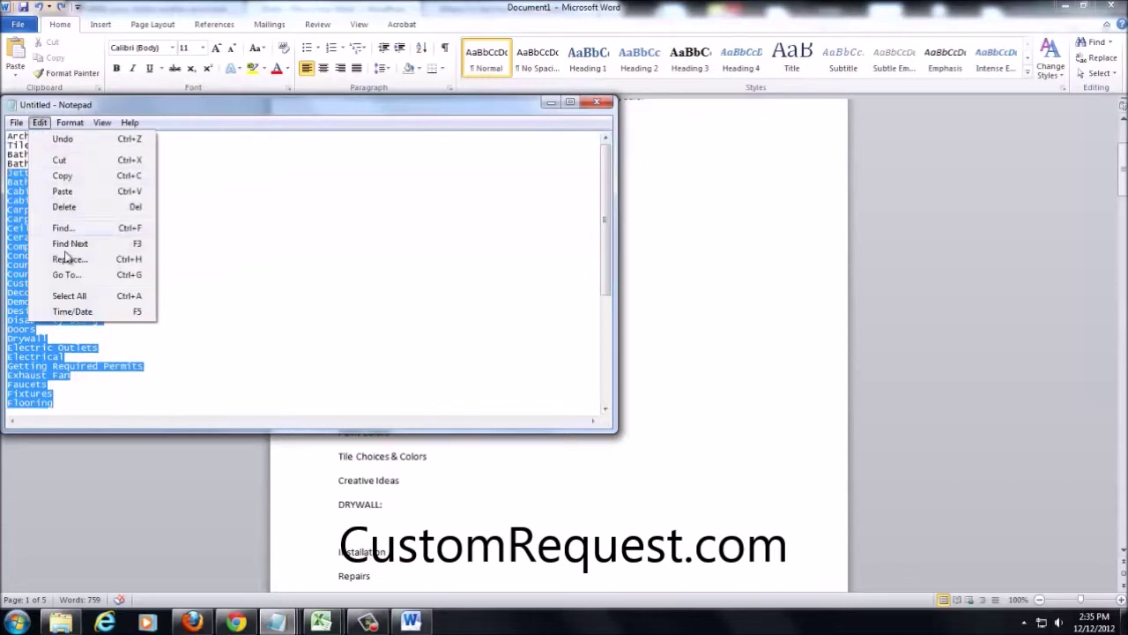
left_click(72, 295)
right_click(38, 215)
left_click(74, 262)
- Return to the Word document and paste the plain-text list on the blank line above the CARPENTRY heading
left_click(701, 322)
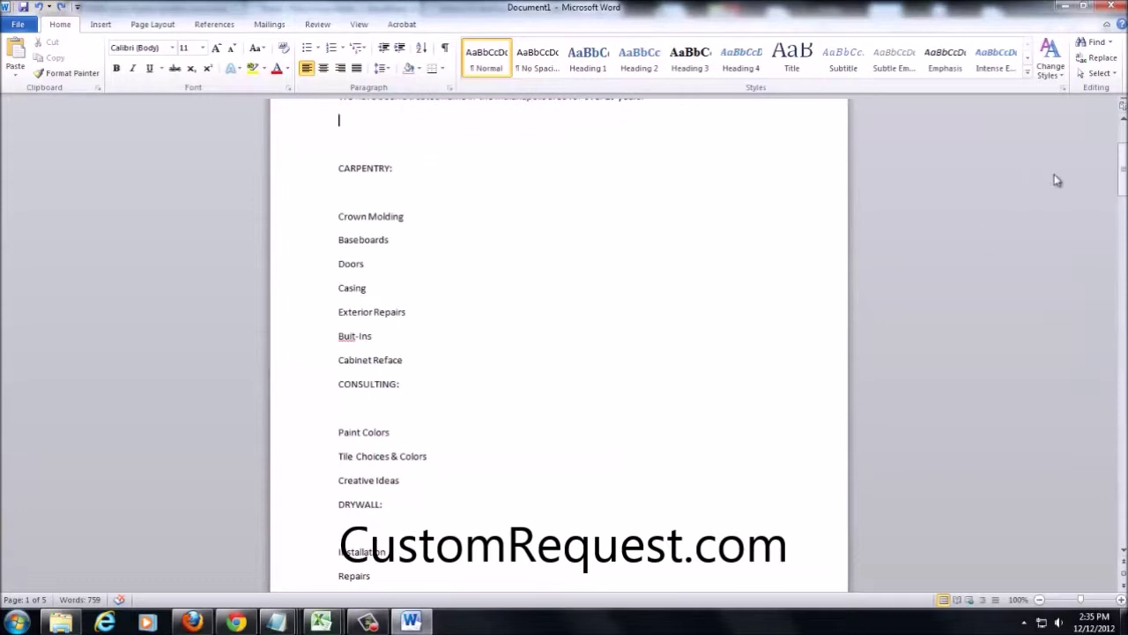
left_click_drag(1122, 172, 1122, 141)
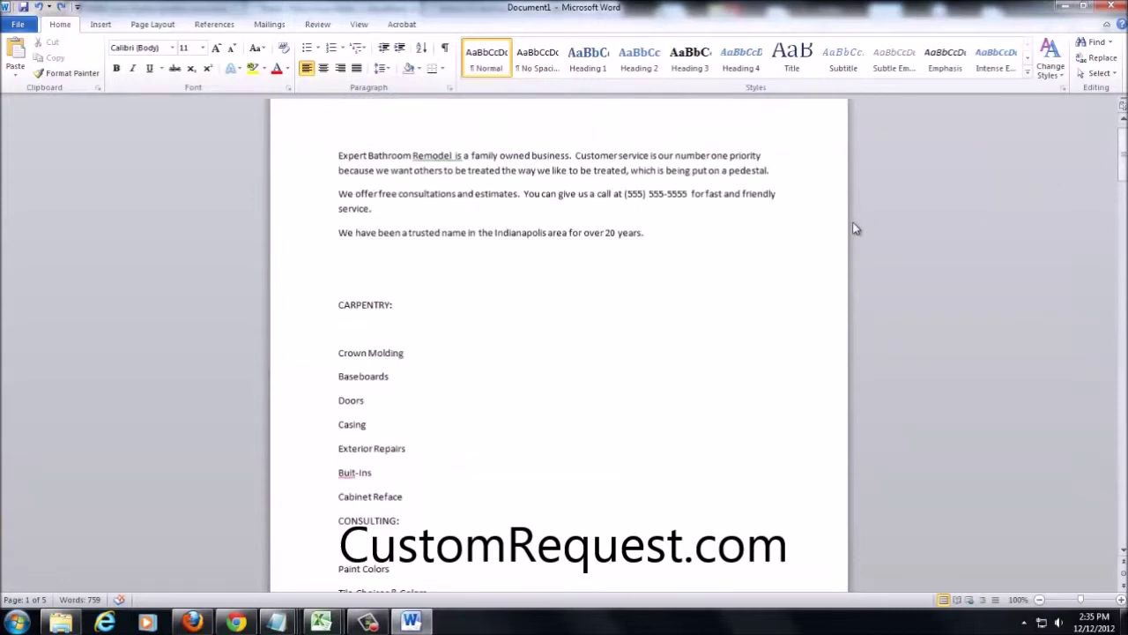
key("ctrl+v")
scroll(639, 365, "down", 6)
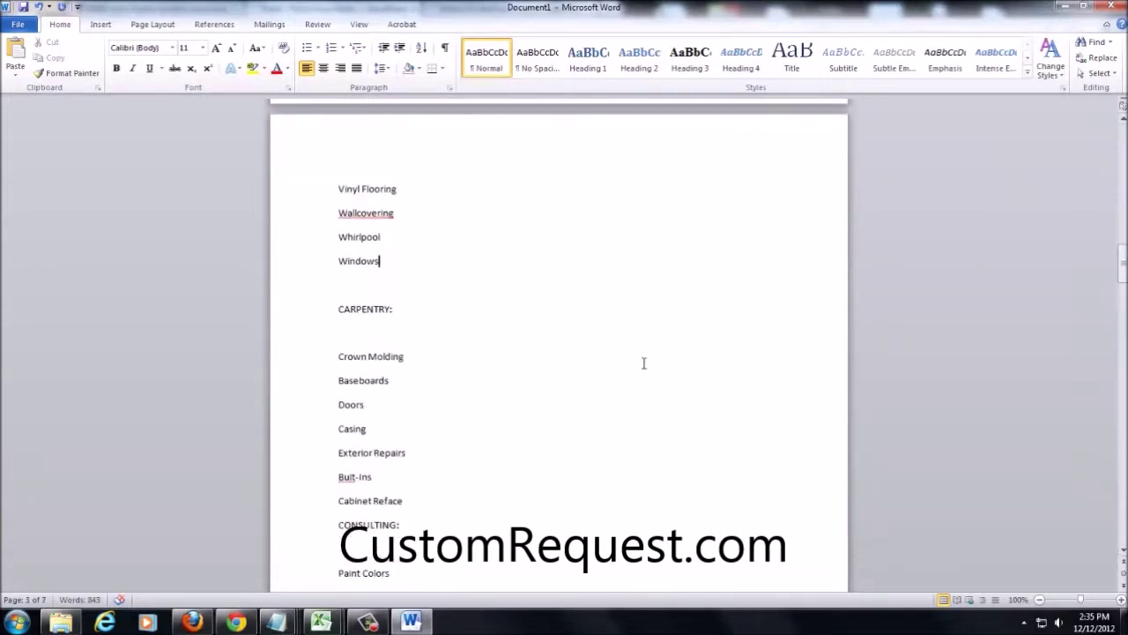
- Delete the old service lists from the CARPENTRY heading through Niches under TILE SETTING
left_click_drag(338, 309, 491, 533)
mouse_move(506, 581)
left_mouse_down()
mouse_move(511, 600)
mouse_move(430, 571)
mouse_move(423, 593)
mouse_move(464, 592)
mouse_move(479, 544)
mouse_move(503, 211)
mouse_move(513, 254)
left_mouse_up()
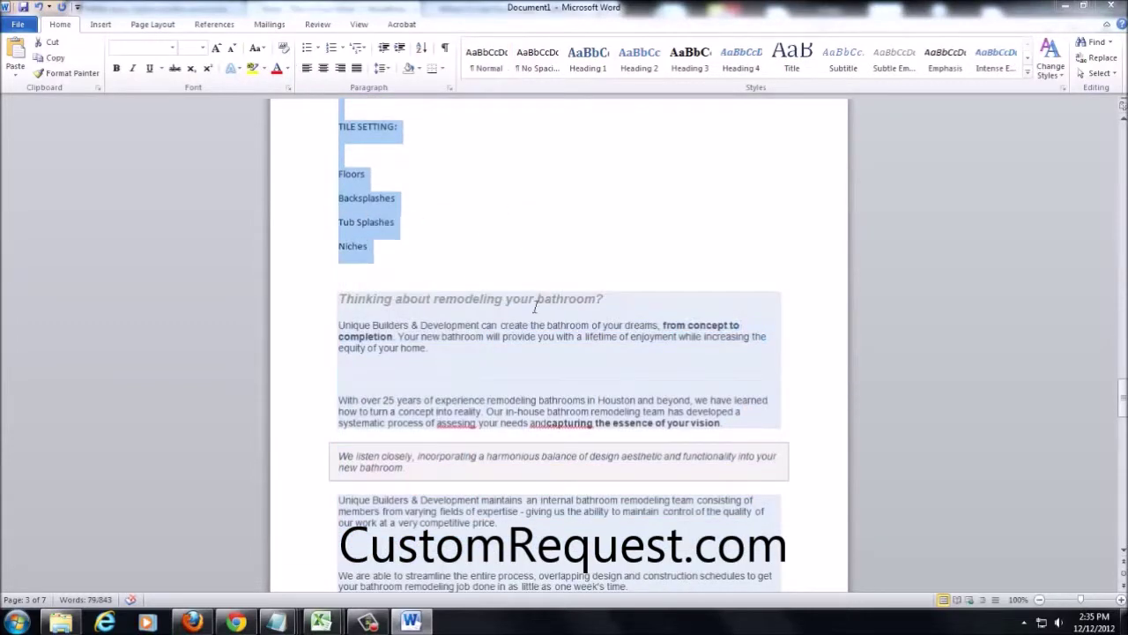
key("Delete")
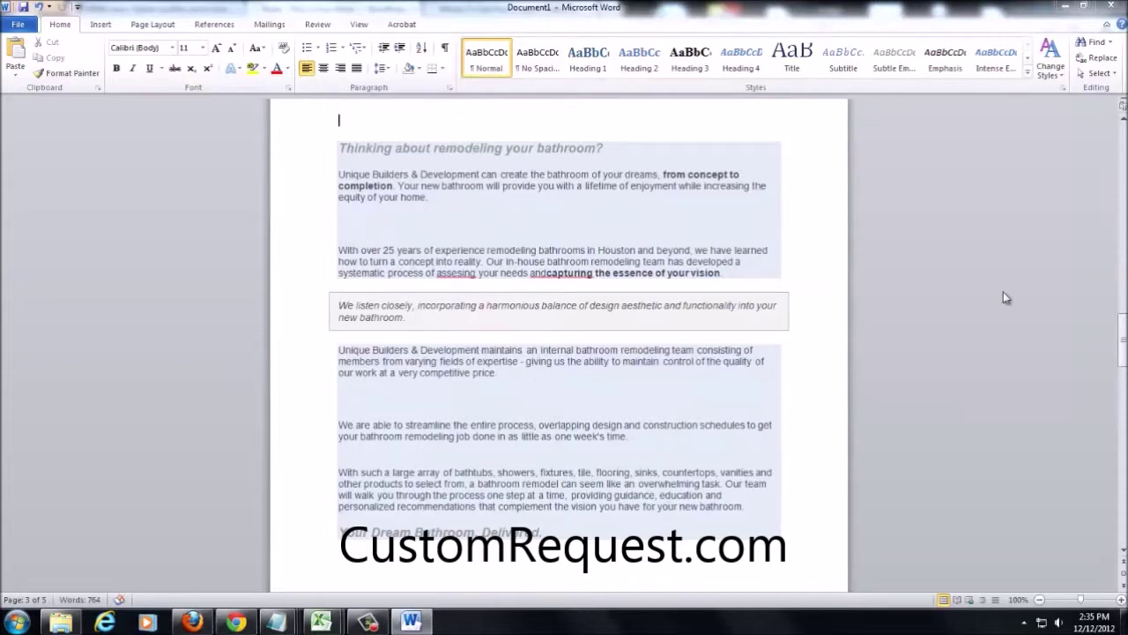
mouse_move(1122, 292)
left_mouse_down()
mouse_move(1121, 282)
mouse_move(1122, 309)
left_mouse_up()
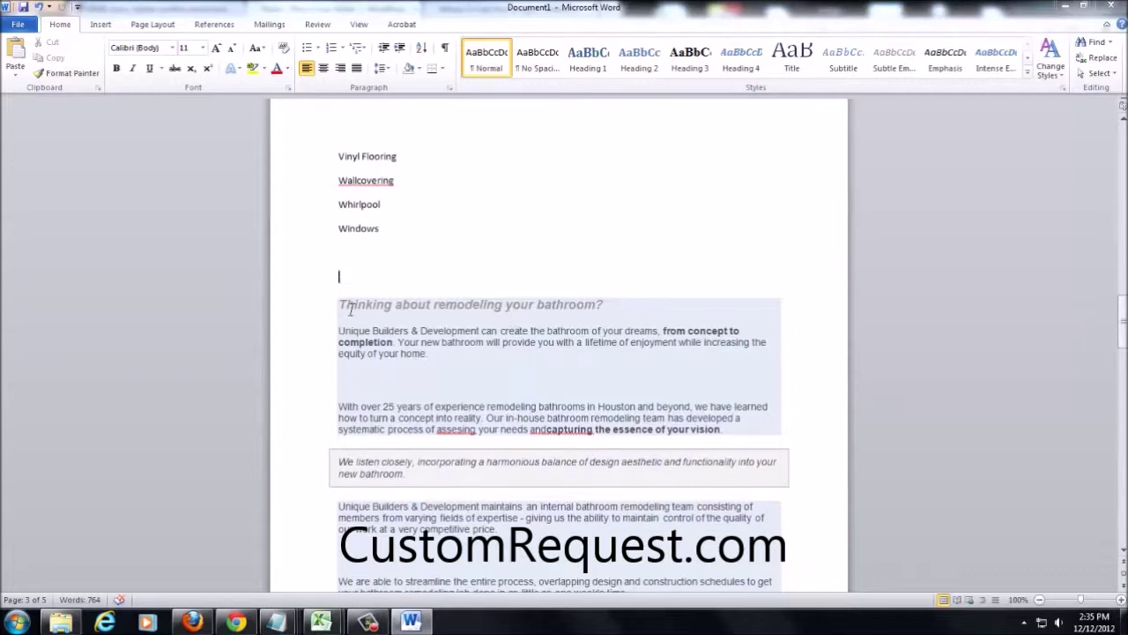
- Below the line about being trusted for over 20 years, add "At Bathroom Remodel Indianapolis we can create the bathroom of your dreams."
left_click_drag(1122, 324, 1090, 129)
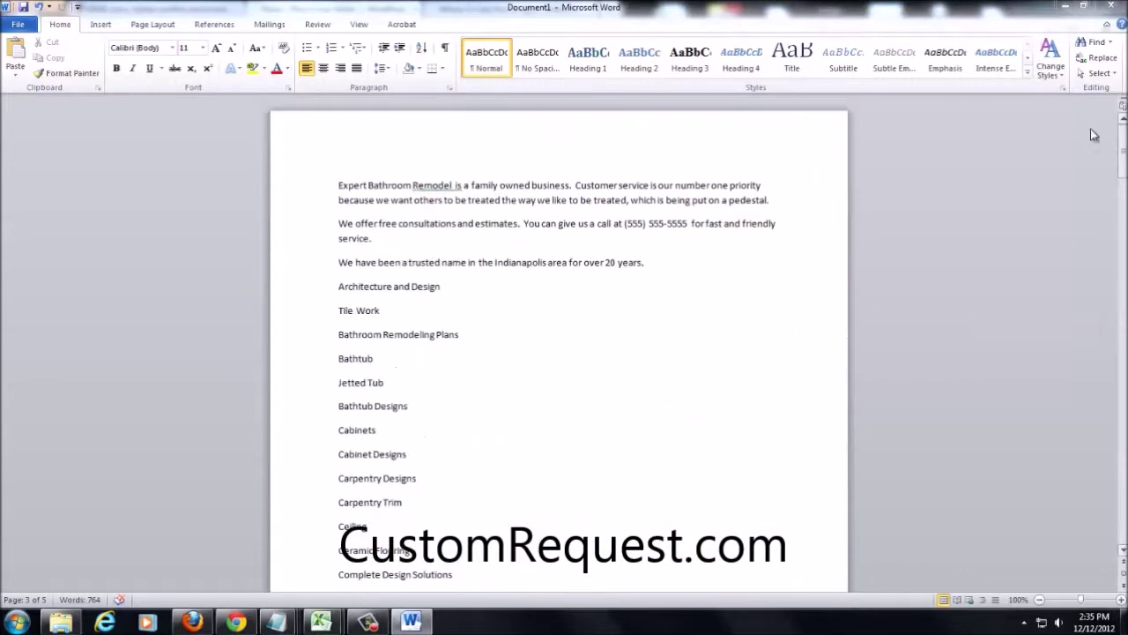
left_click(675, 262)
key("Return")
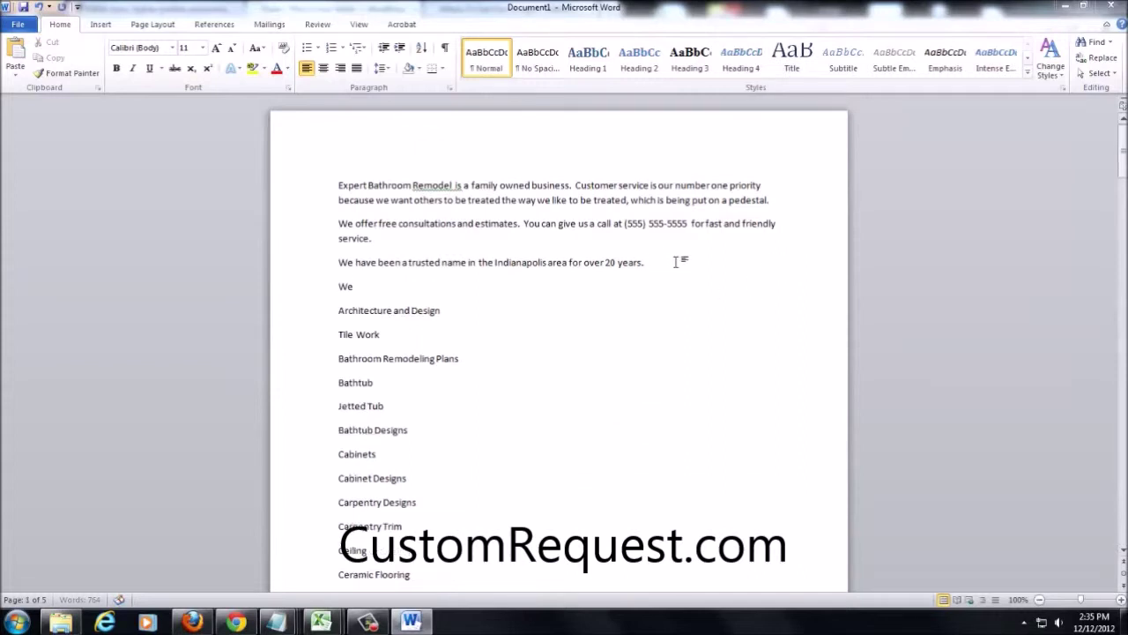
key("BackSpace")
key("BackSpace")
key("BackSpace")
key("BackSpace")
key("BackSpace")
key("BackSpace")
key("BackSpace")
type("At Bathroom Remodel In")
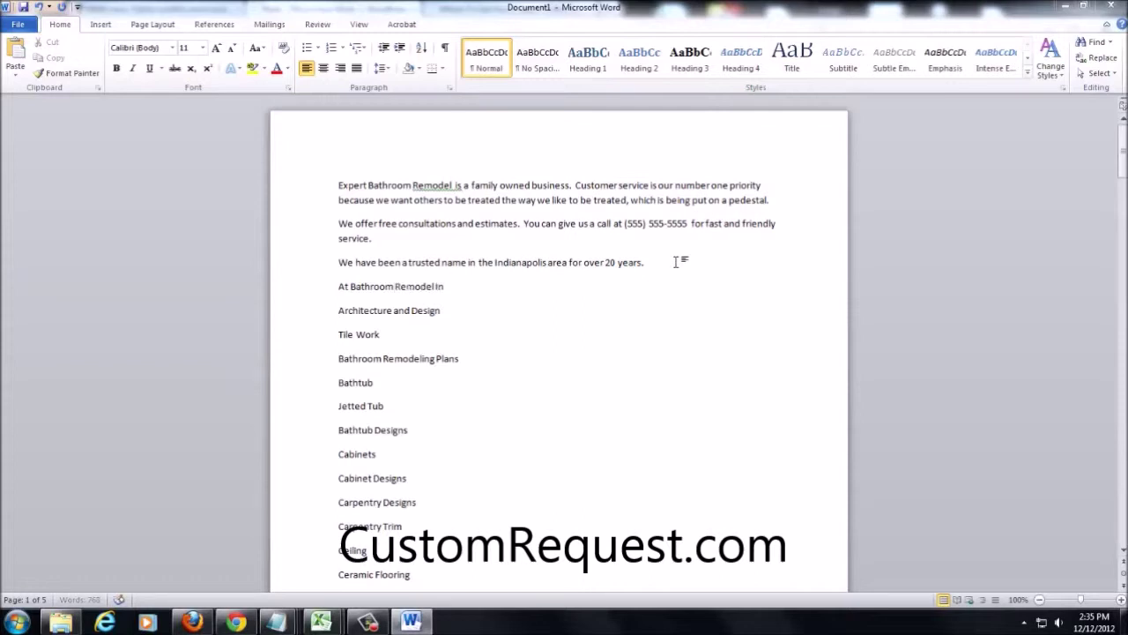
type("dianapolis we can create the bathroo")
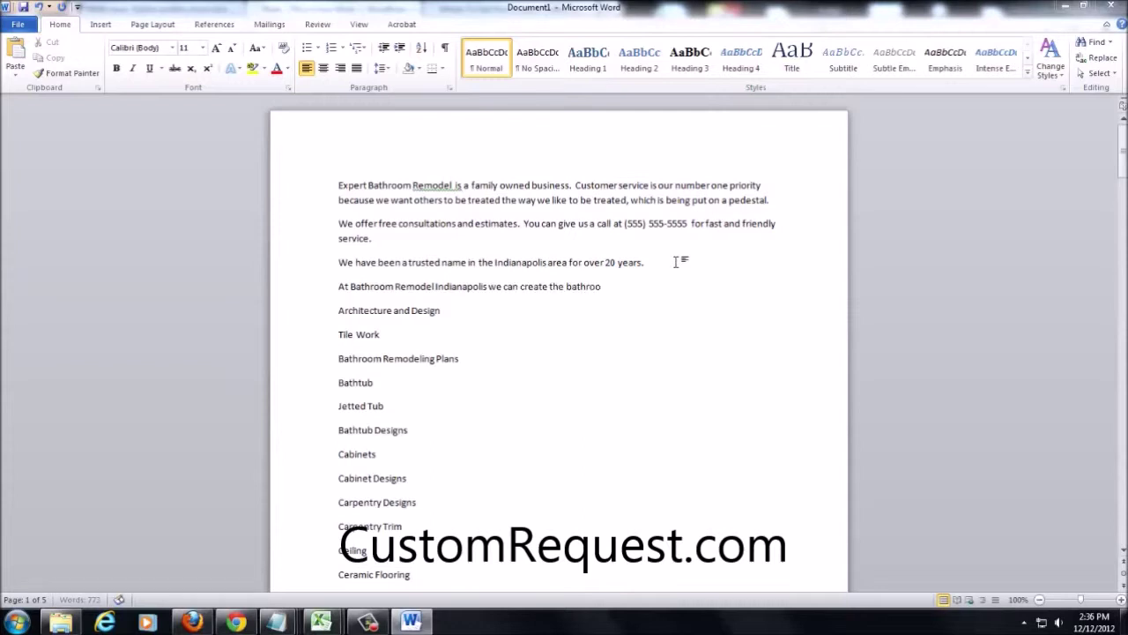
type("m of your dreams.")
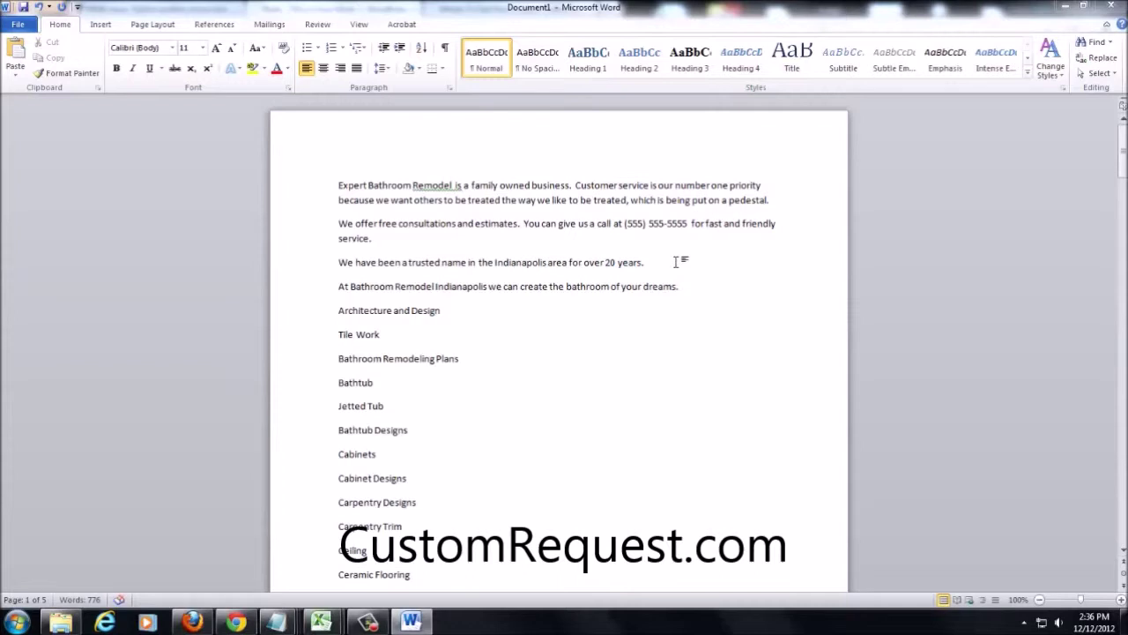
- Delete the text from the "Thinking about remodeling your bathroom?" heading through the paragraph beginning "Unique Builders & Development maintains"
left_click_drag(1122, 173, 1124, 345)
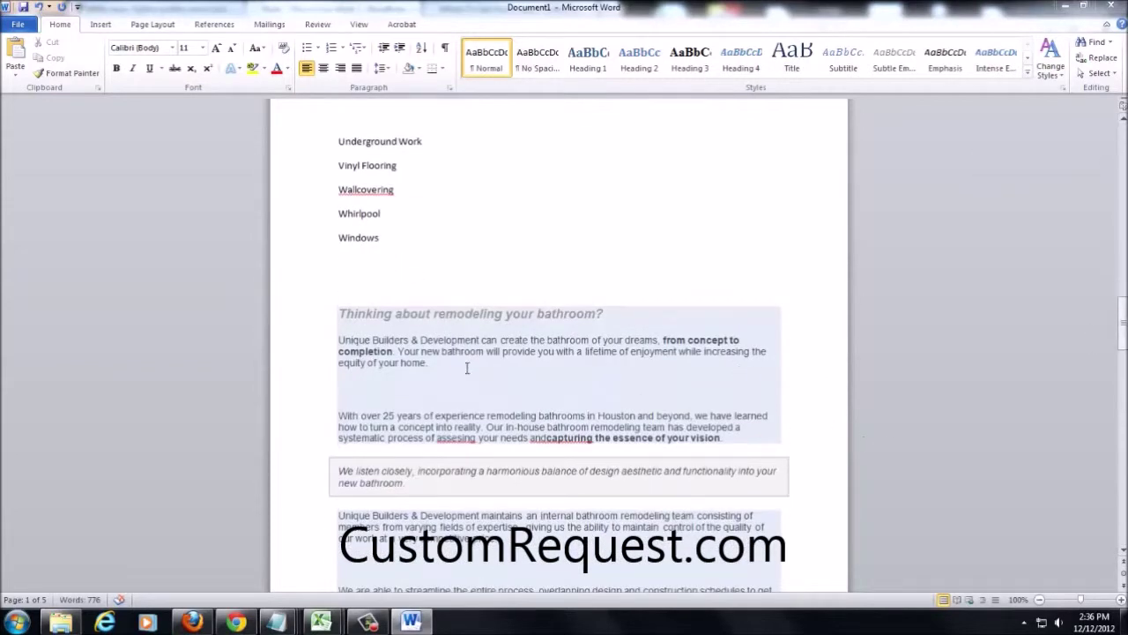
left_click_drag(364, 292, 789, 479)
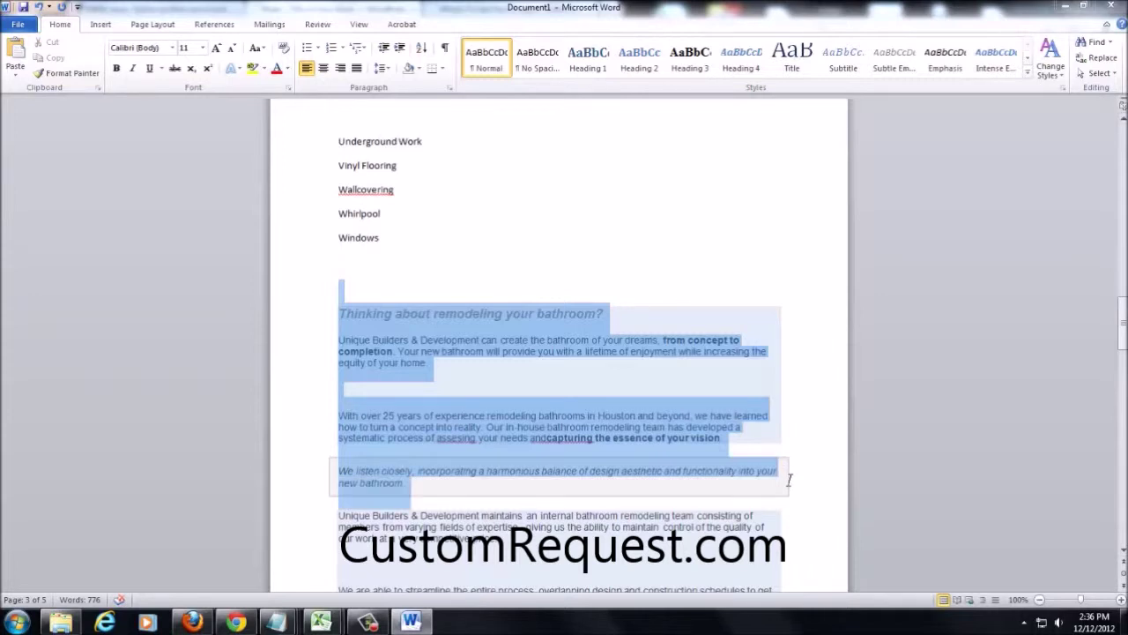
left_click_drag(790, 502, 797, 535)
key("Delete")
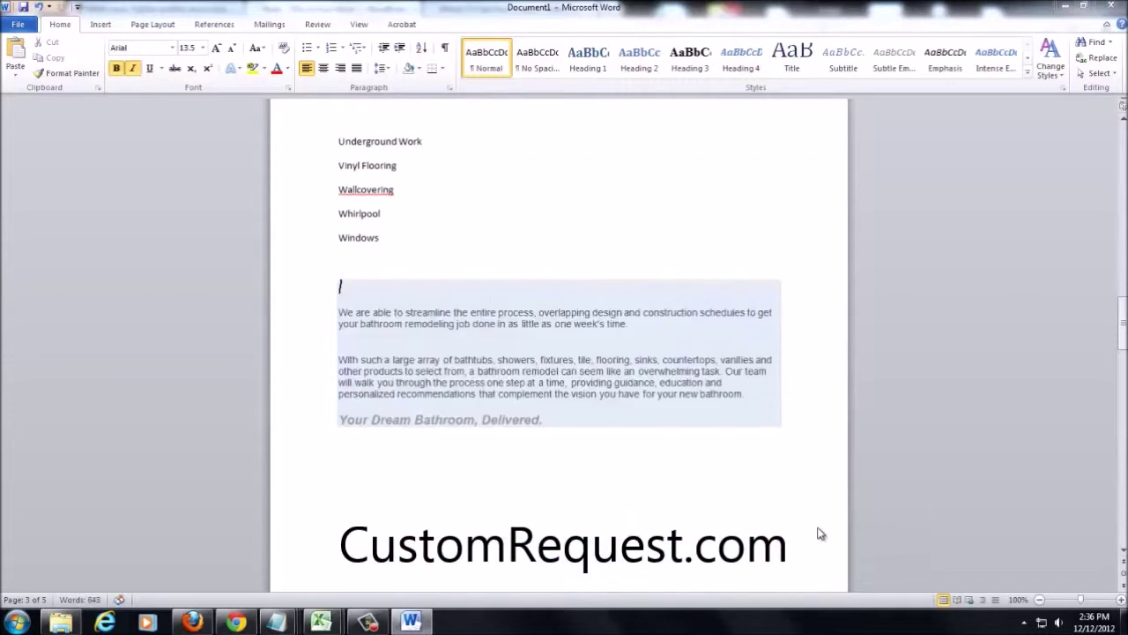
- Extend the sentence about the bathroom of your dreams with "at a price you can afford."
left_click_drag(1122, 331, 1122, 123)
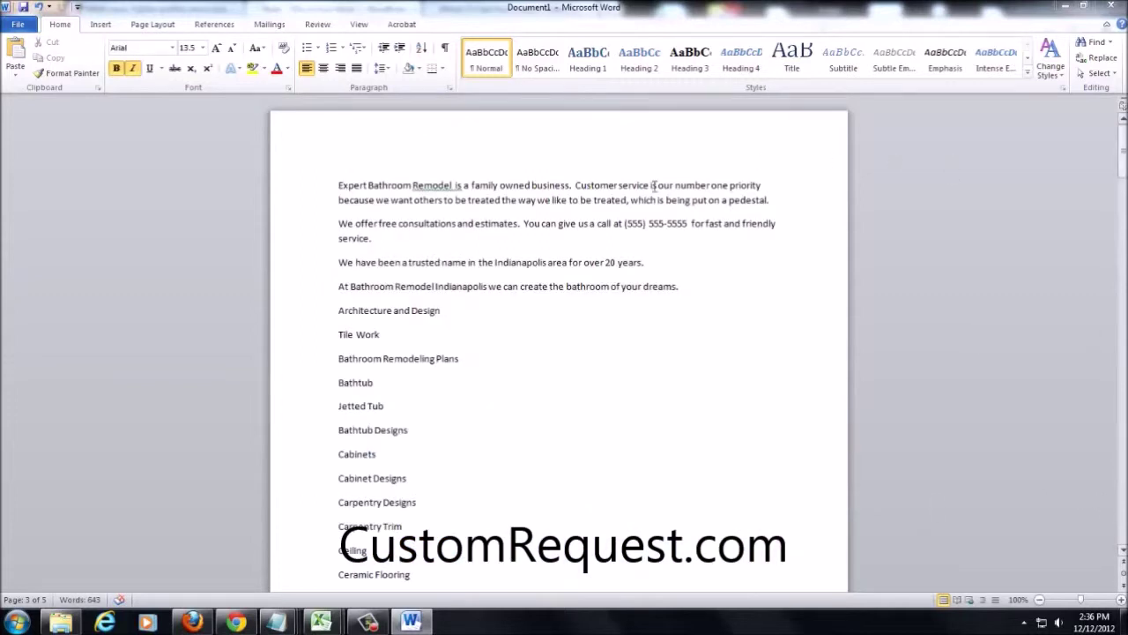
left_click(705, 289)
key("BackSpace")
type("at")
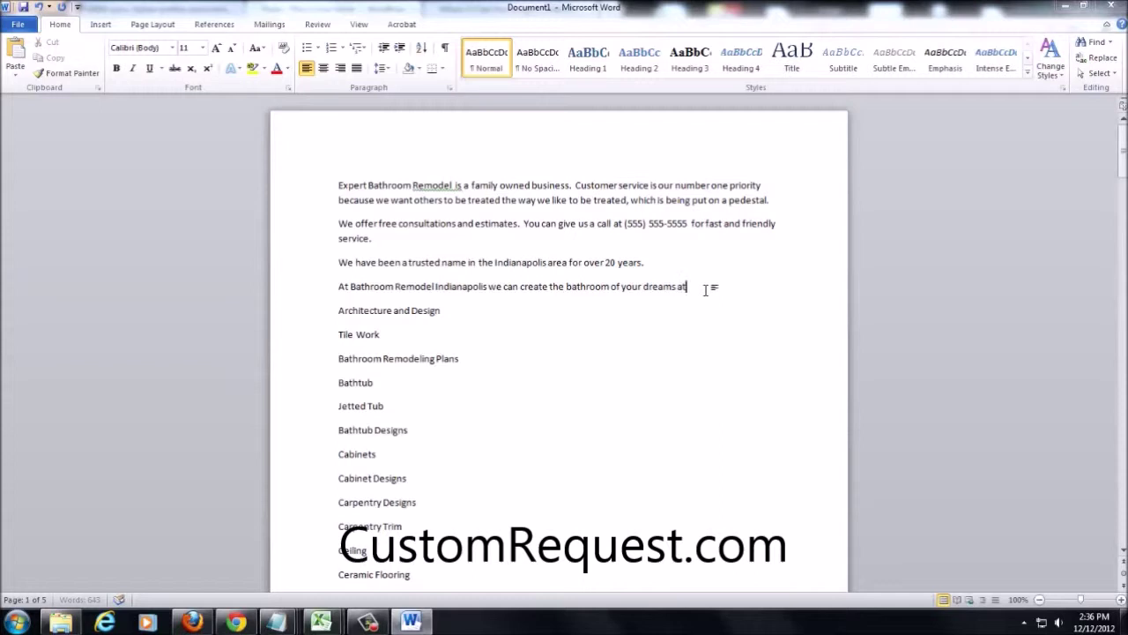
type(" a price you can afford.")
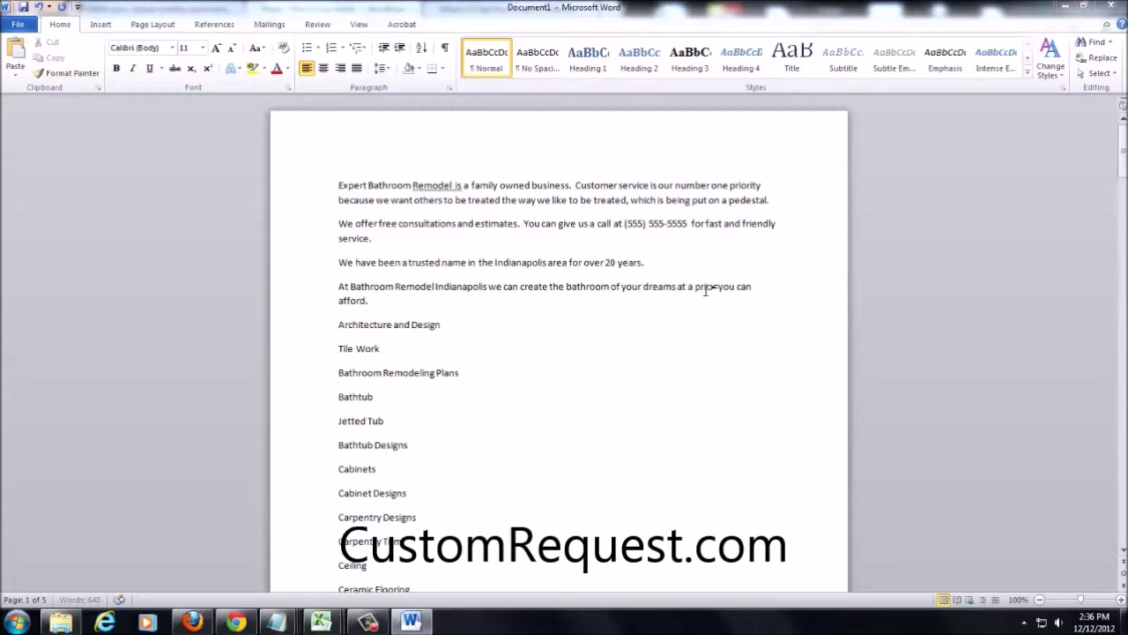
type("  We ar")
- Delete the shaded section below Windows, from "We are able to streamline" through "Your Dream Bathroom, Delivered."
left_click_drag(1120, 151, 1121, 336)
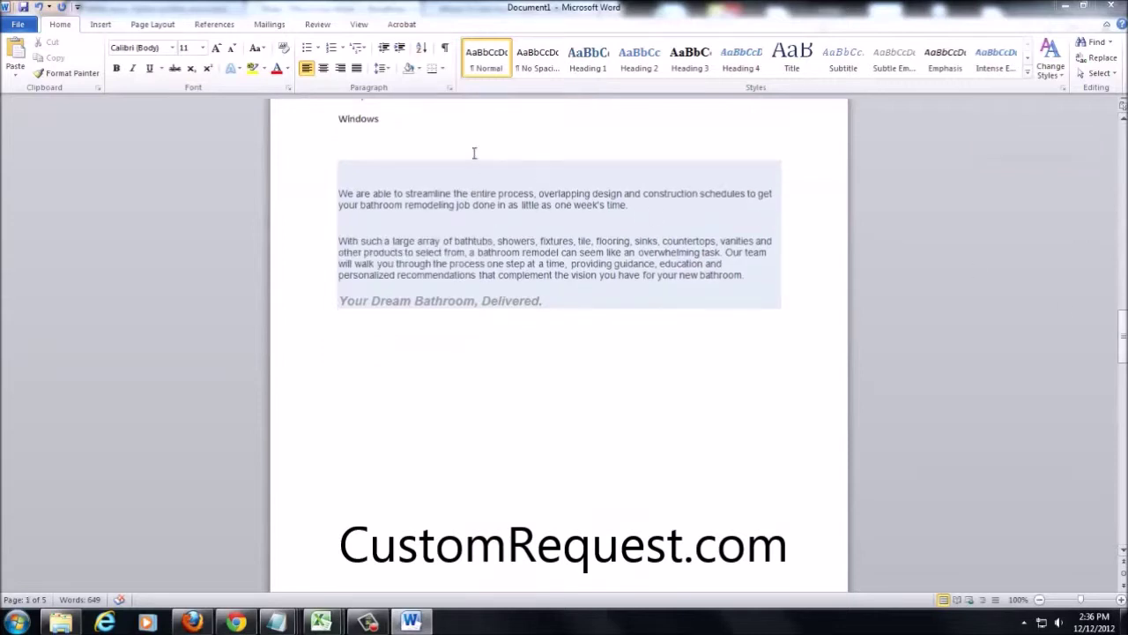
left_click_drag(474, 153, 670, 499)
key("Delete")
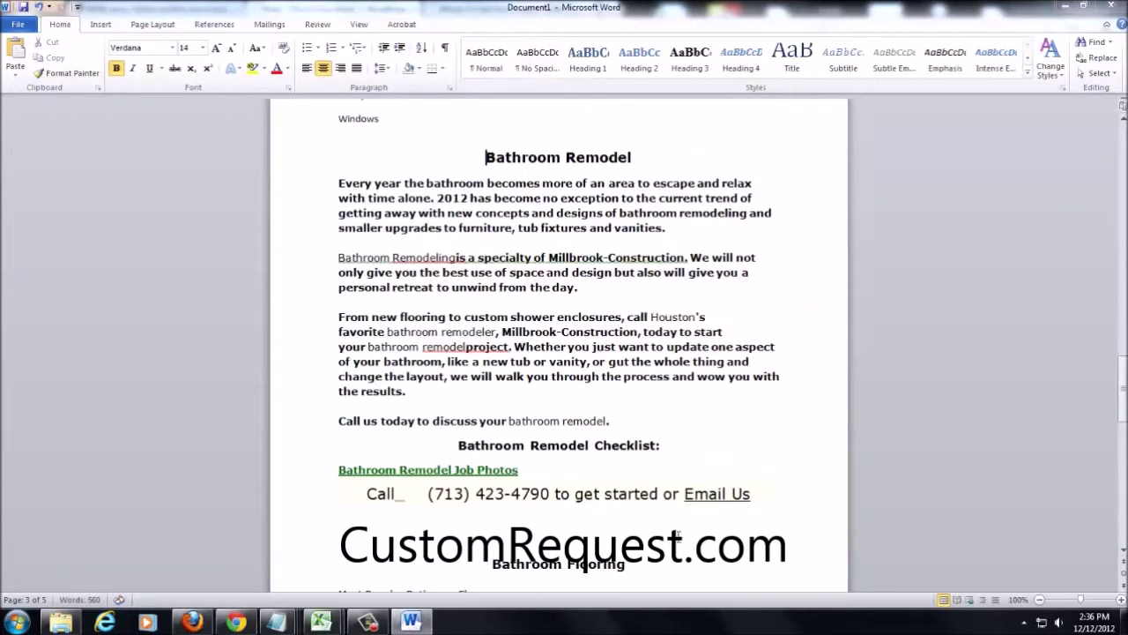
- Delete the Bathroom Remodel section with its checklist and call line, and the whole Bathroom Flooring section
mouse_move(1121, 368)
left_mouse_down()
mouse_move(1121, 346)
mouse_move(1121, 359)
left_mouse_up()
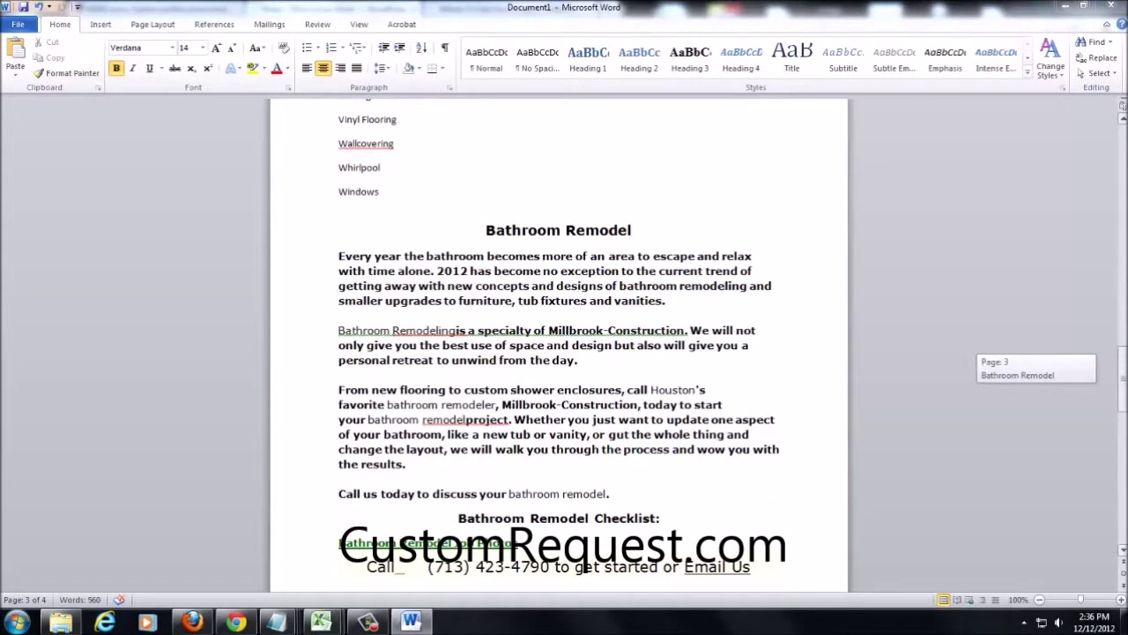
left_click_drag(481, 232, 788, 256)
key("Delete")
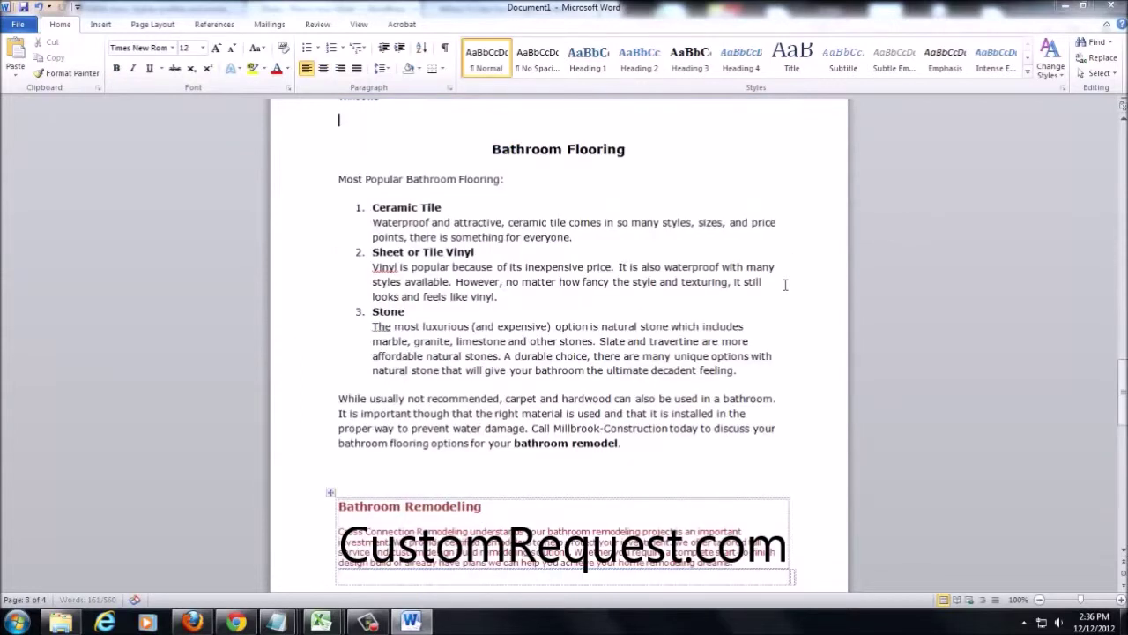
left_click_drag(339, 121, 682, 453)
key("Delete")
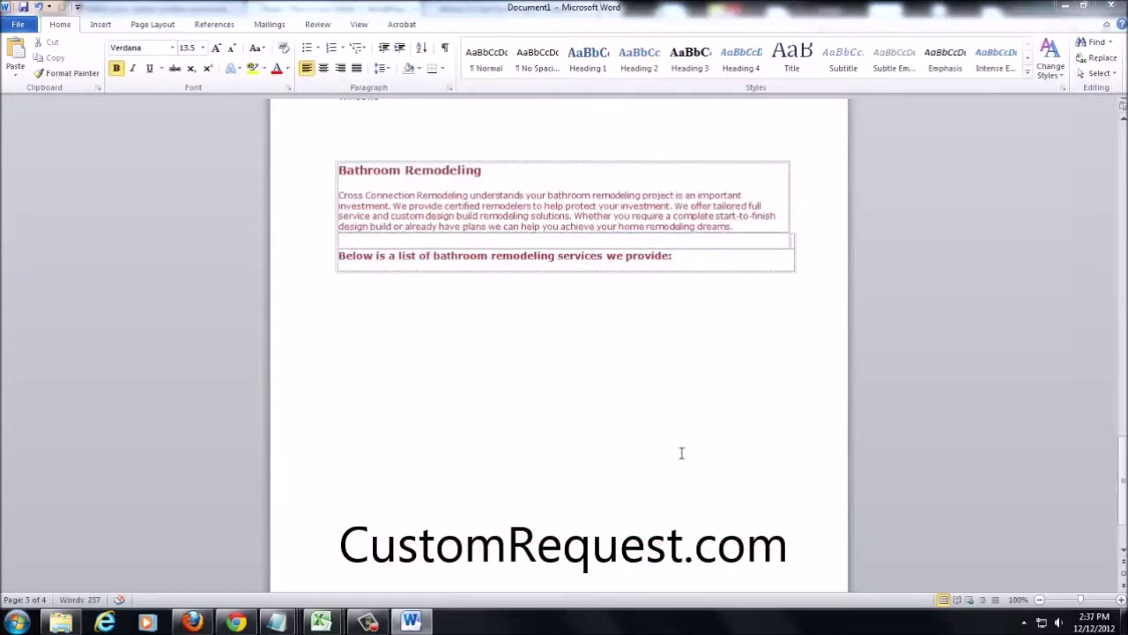
- Add the sentence "We understand your bathroom remodeling project is an important investment." after "at a price you can afford."
left_click_drag(484, 195, 594, 206)
left_click(633, 202)
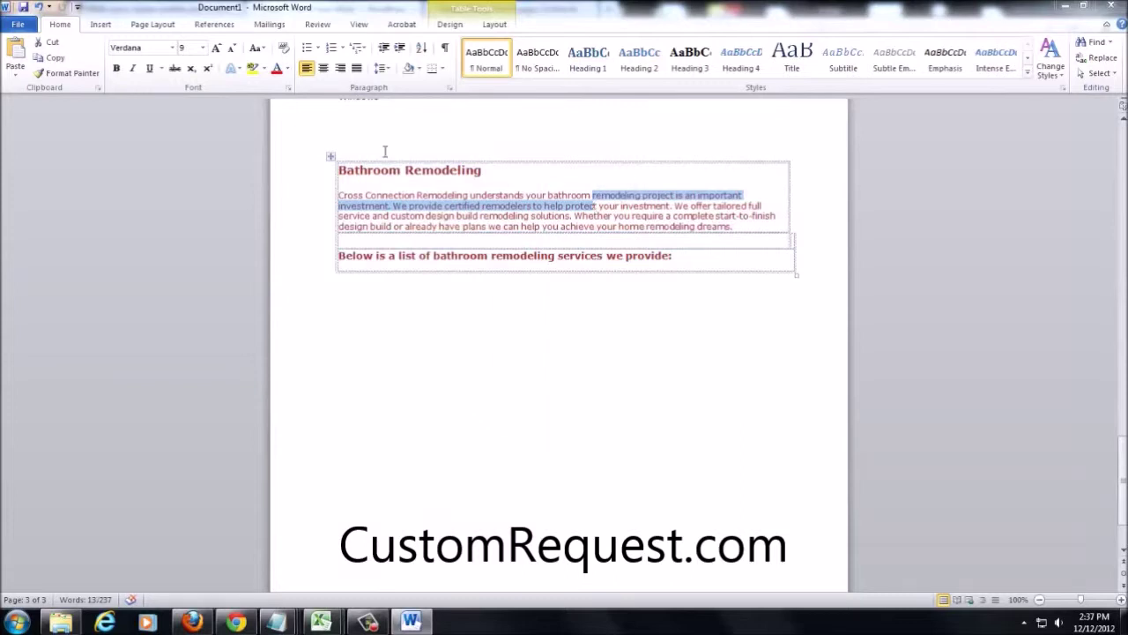
left_click(374, 194)
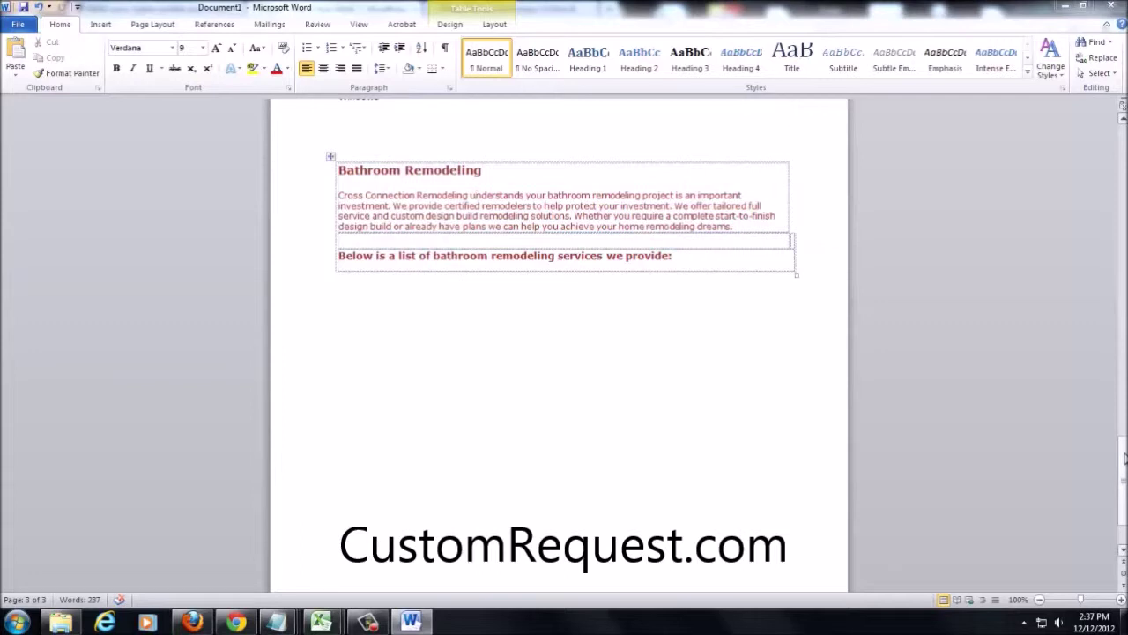
left_click_drag(1123, 456, 1124, 163)
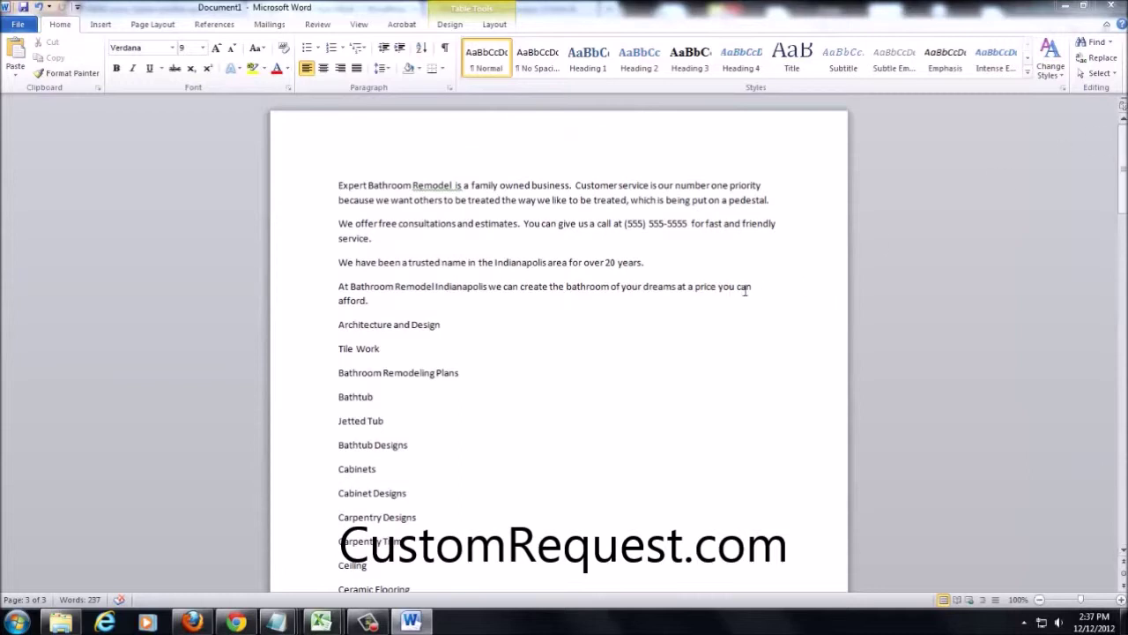
left_click(650, 303)
type("We understa")
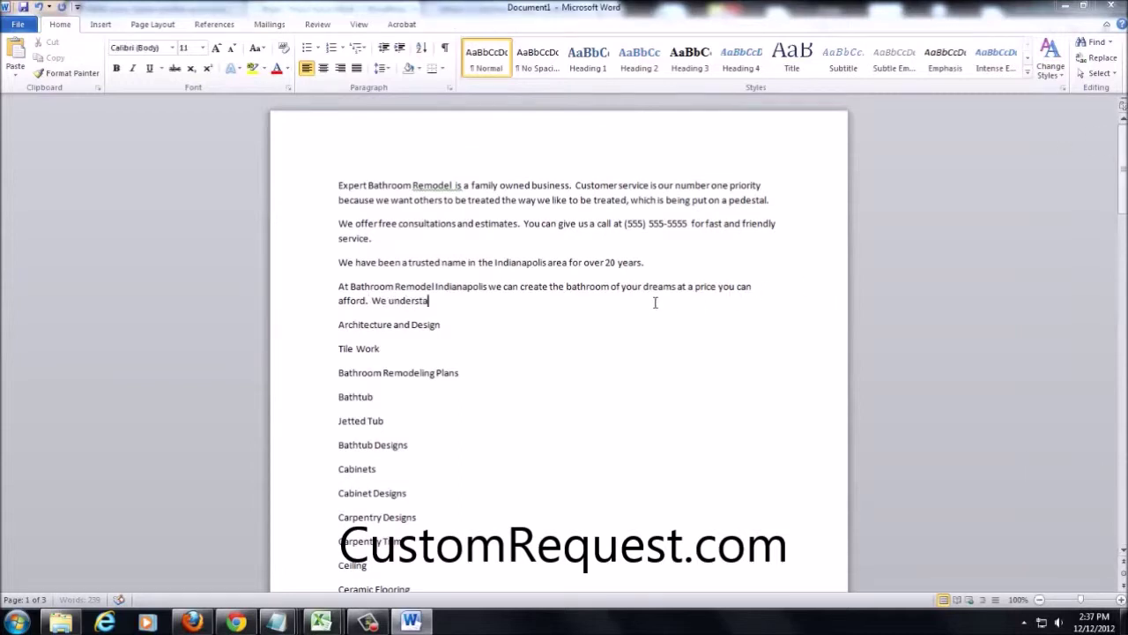
type("nd your bathroom remodeling")
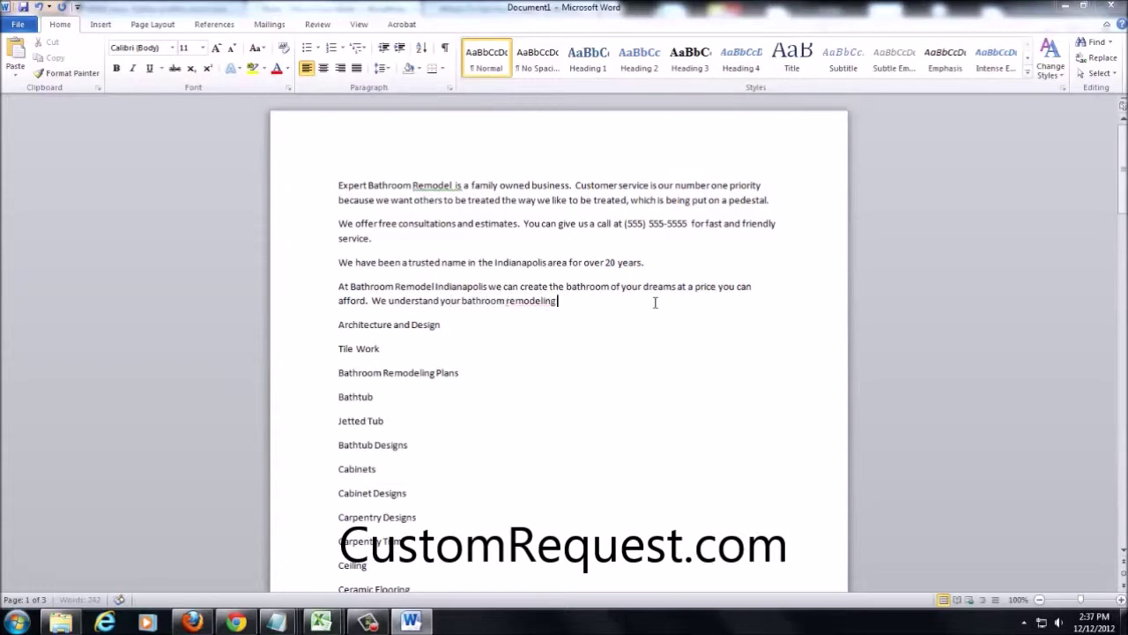
type(" project is an important investe")
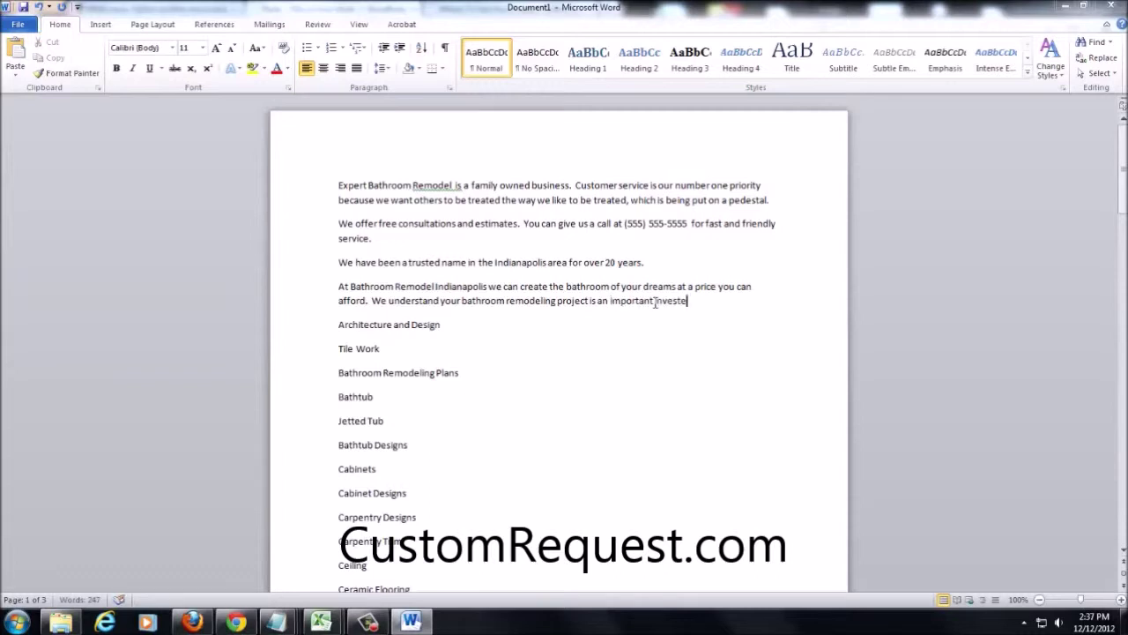
key("BackSpace")
type("ment.  At Expert B")
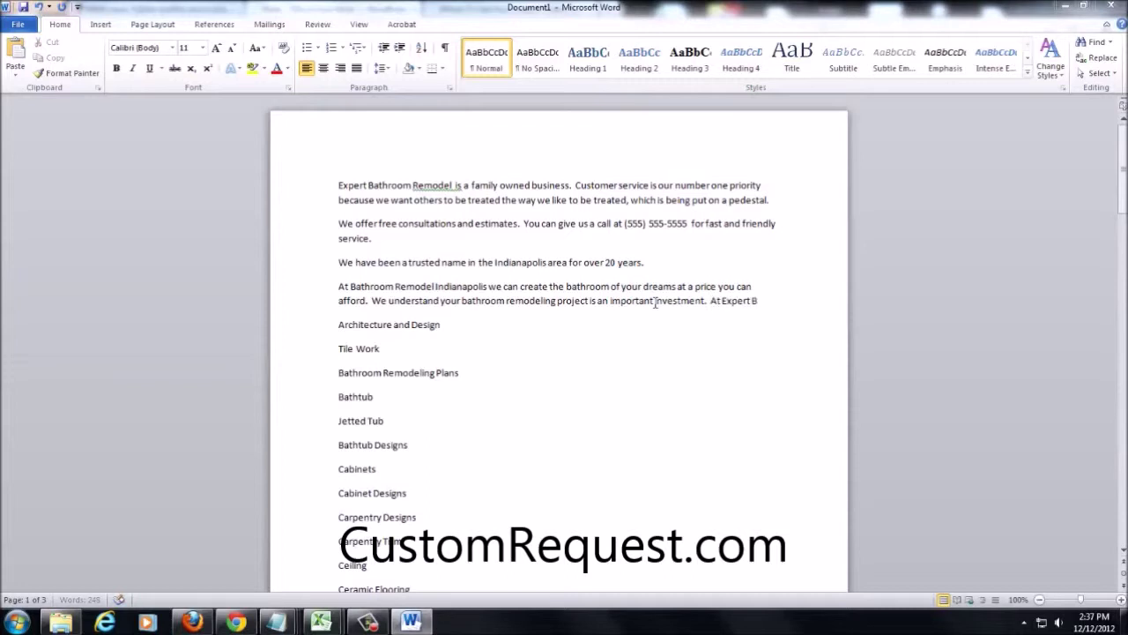
- Finish the paragraph with "At Expert Bathroom Remodel we will work with your budget to get the bathroom you've always wanted."
type("athroom Remodel we value")
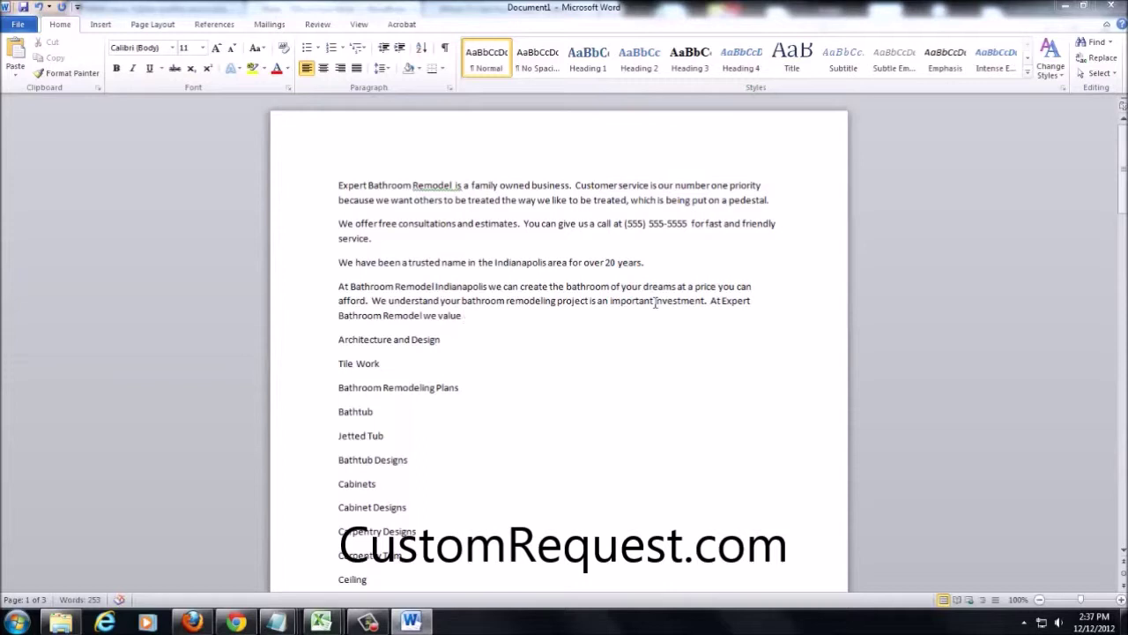
key("BackSpace")
key("BackSpace")
key("BackSpace")
key("BackSpace")
key("BackSpace")
key("BackSpace")
key("BackSpace")
type("we will work with your budget to get the ")
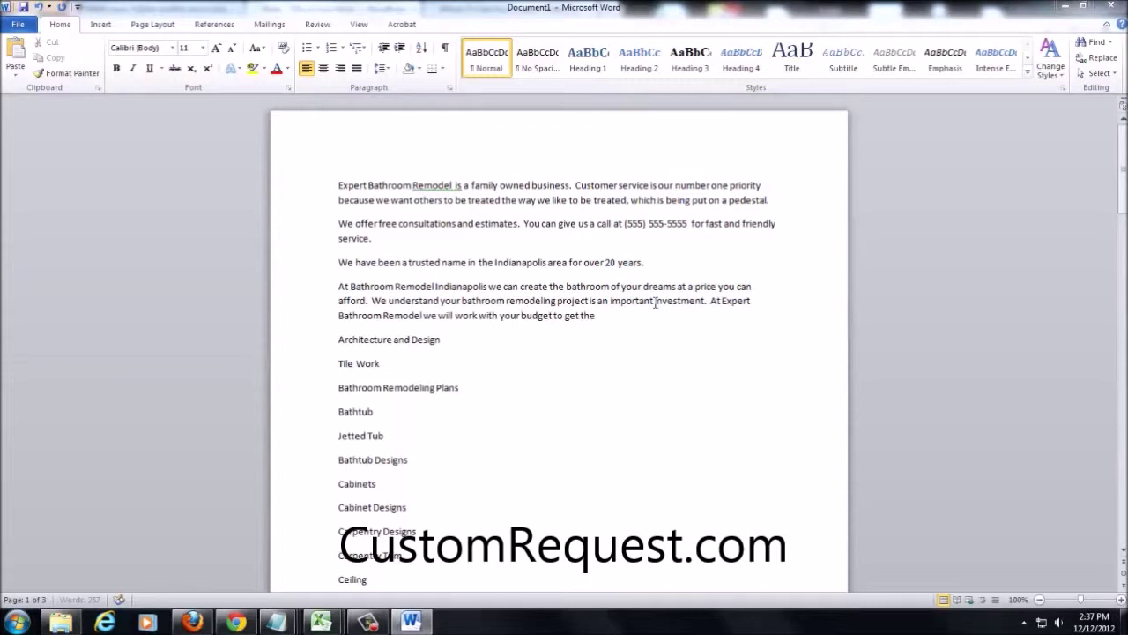
type("bathroom you've always wanted.")
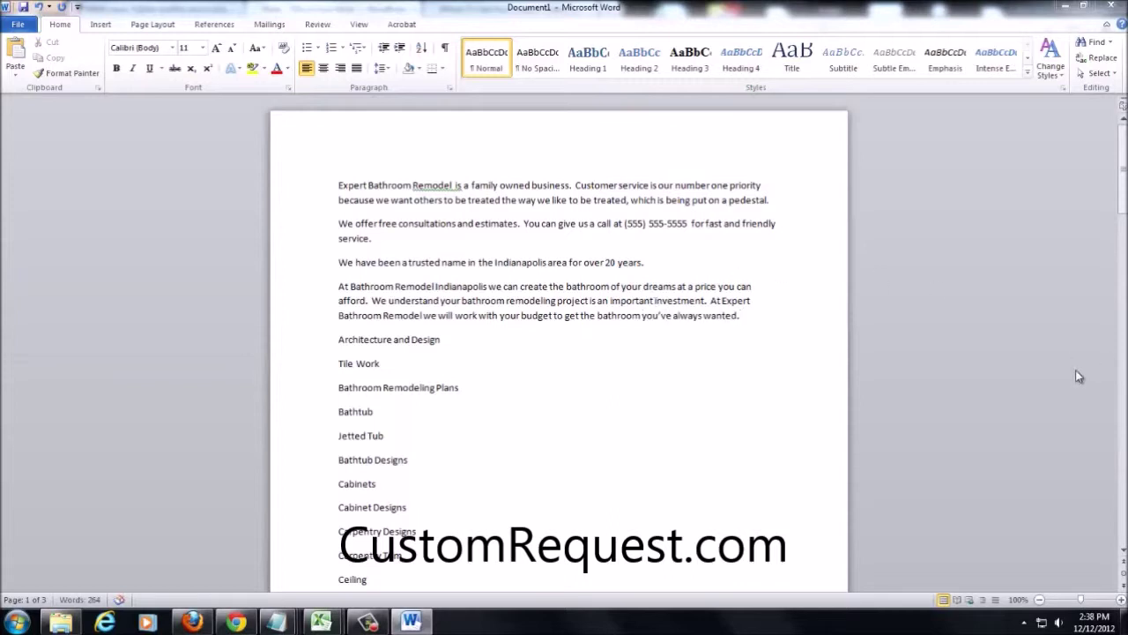
- Delete the remaining Bathroom Remodeling table and its services heading below the Windows entry
left_click_drag(1123, 118, 1122, 205)
left_click_drag(1123, 247, 1123, 452)
left_click_drag(453, 325, 685, 461)
key("Delete")
scroll(685, 459, "down", 5)
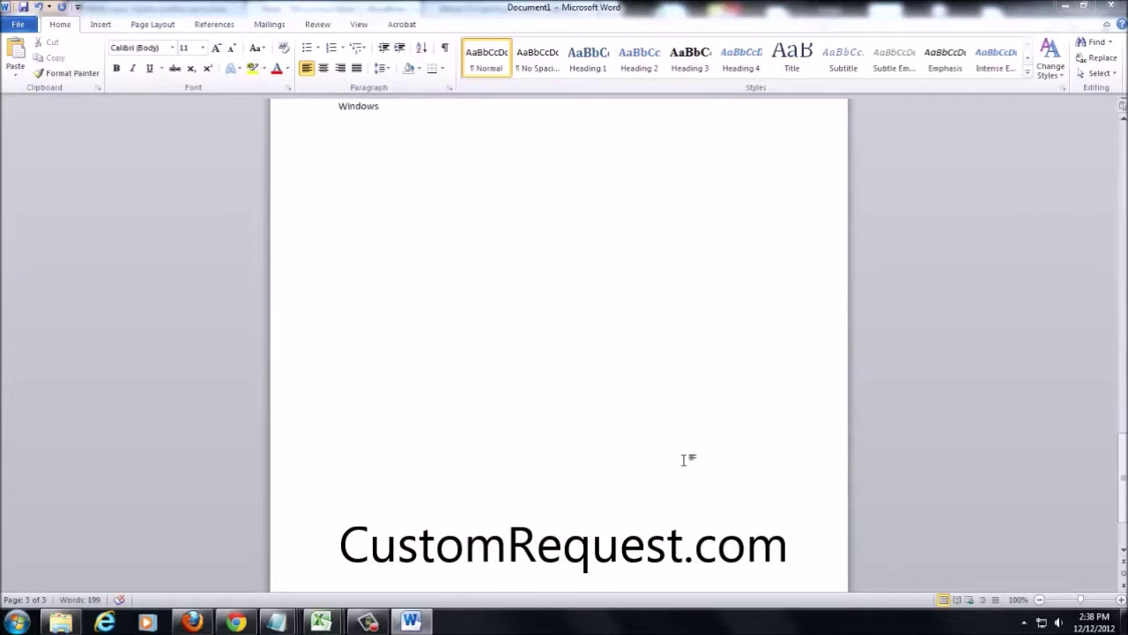
- Select the whole document from the opening paragraph through Windows and copy it
left_click_drag(1122, 499, 1123, 167)
left_click_drag(339, 185, 579, 368)
left_click_drag(590, 122, 583, 229)
right_click(394, 165)
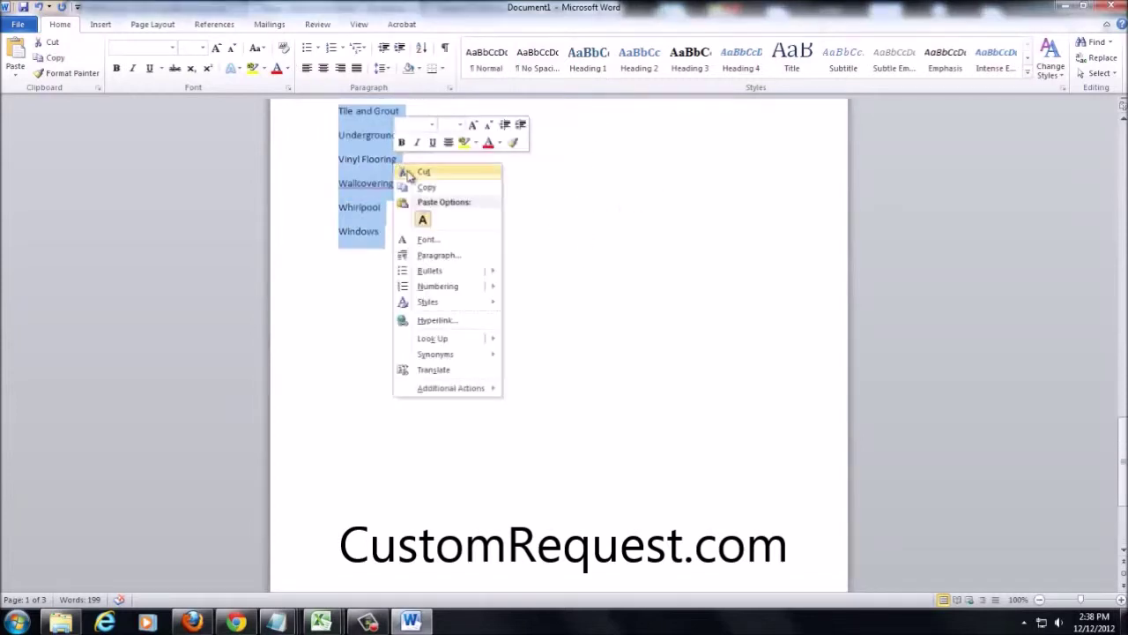
left_click(423, 187)
- Open a new Notepad window and paste the copied document text into it
left_click(18, 621)
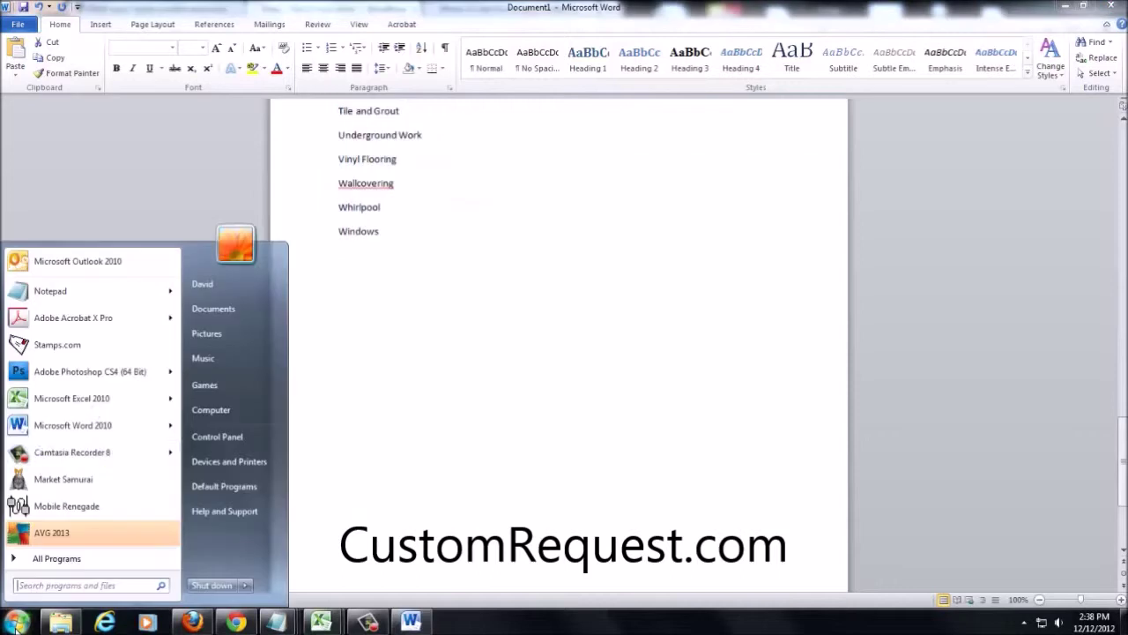
left_click(78, 298)
right_click(445, 323)
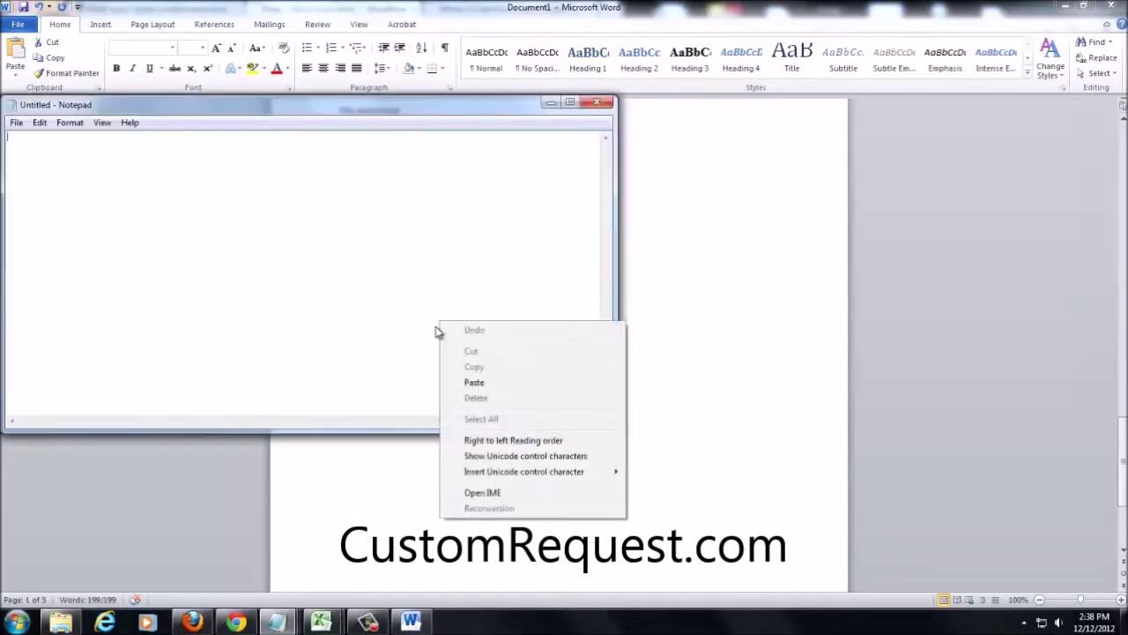
left_click(468, 379)
left_click_drag(605, 269, 626, 144)
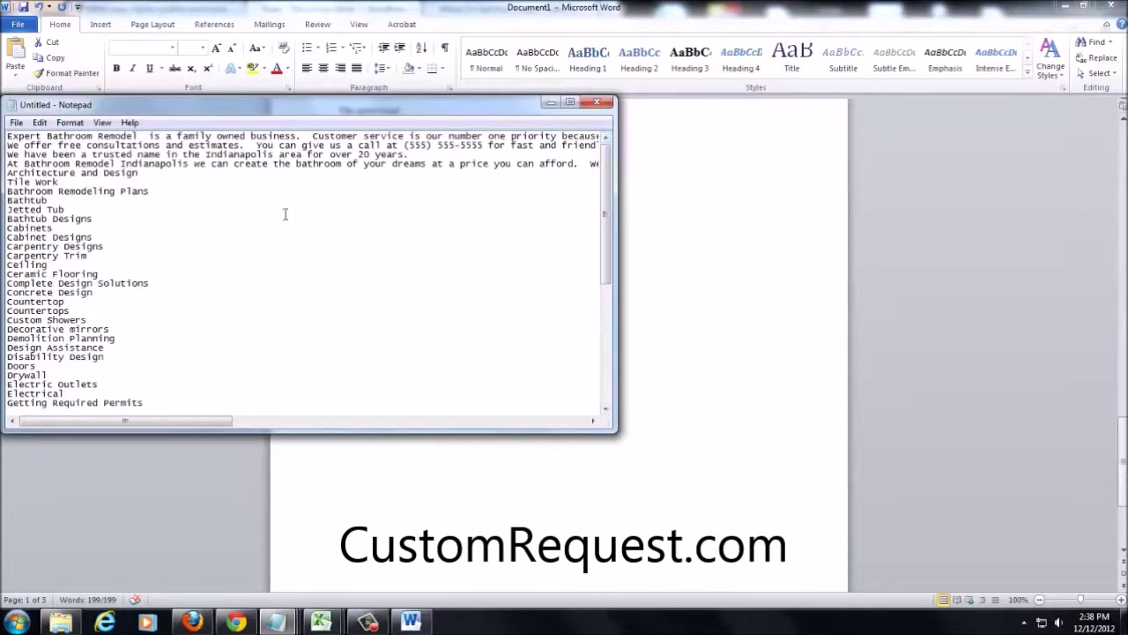
- Insert a blank line between each of the introductory paragraphs and two blank lines above Architecture and Design
left_click(5, 145)
key("Return")
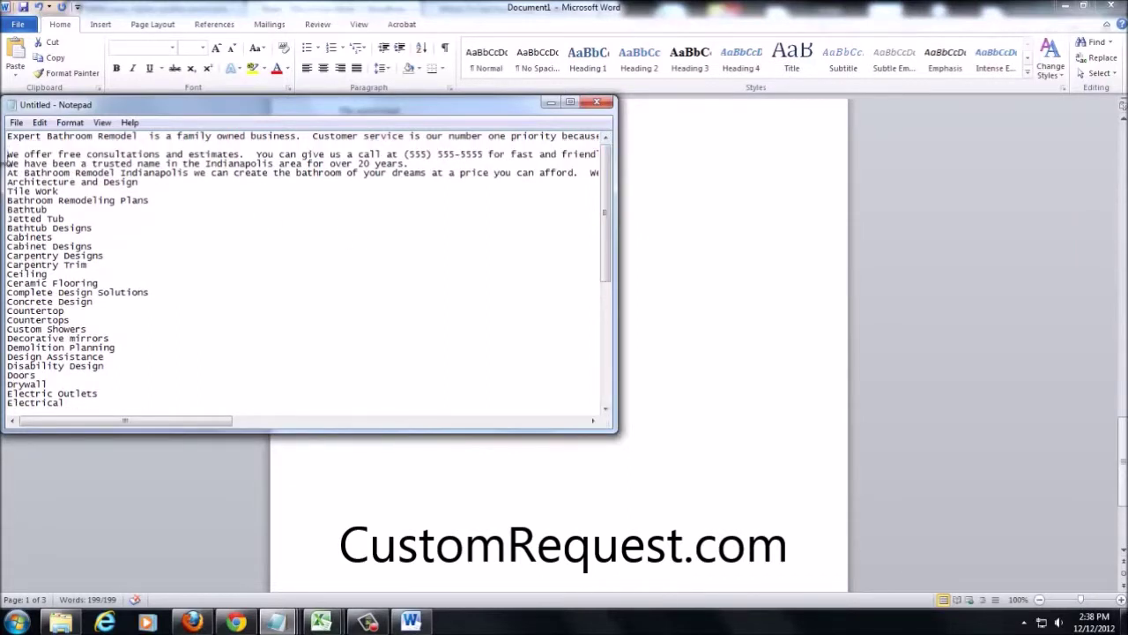
left_click(8, 163)
key("Return")
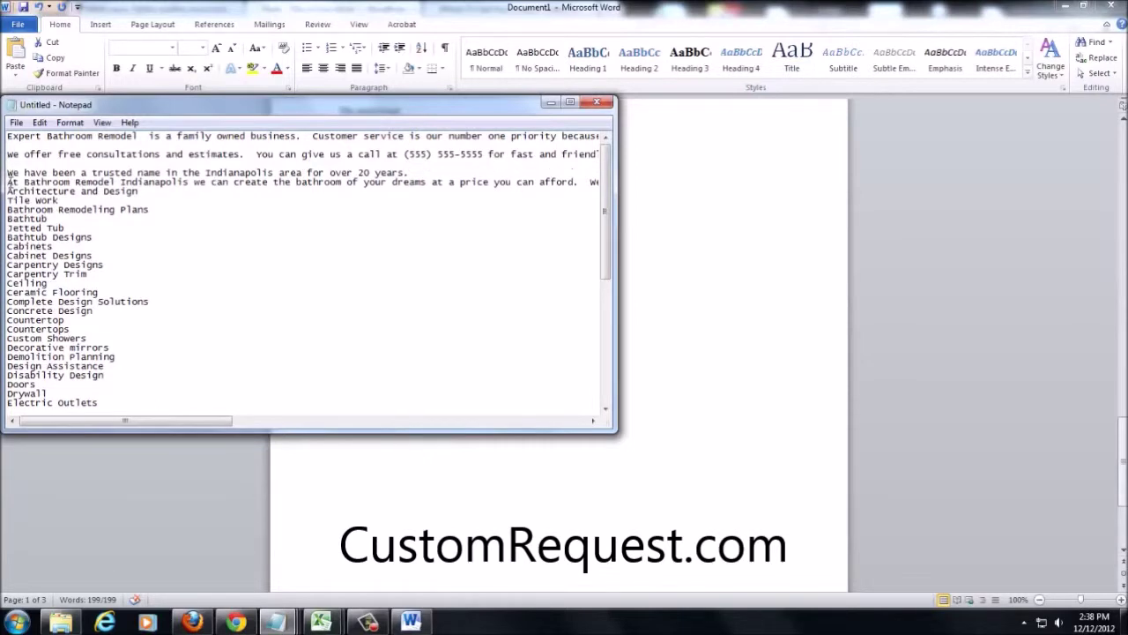
left_click(8, 181)
key("Return")
left_click(8, 200)
key("Return")
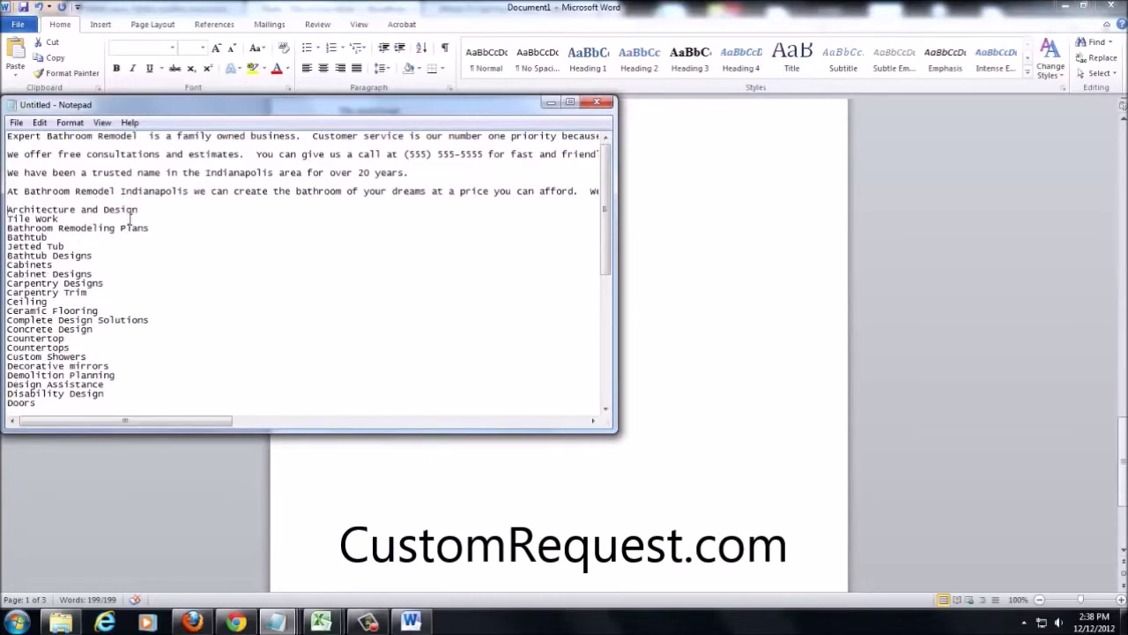
key("Return")
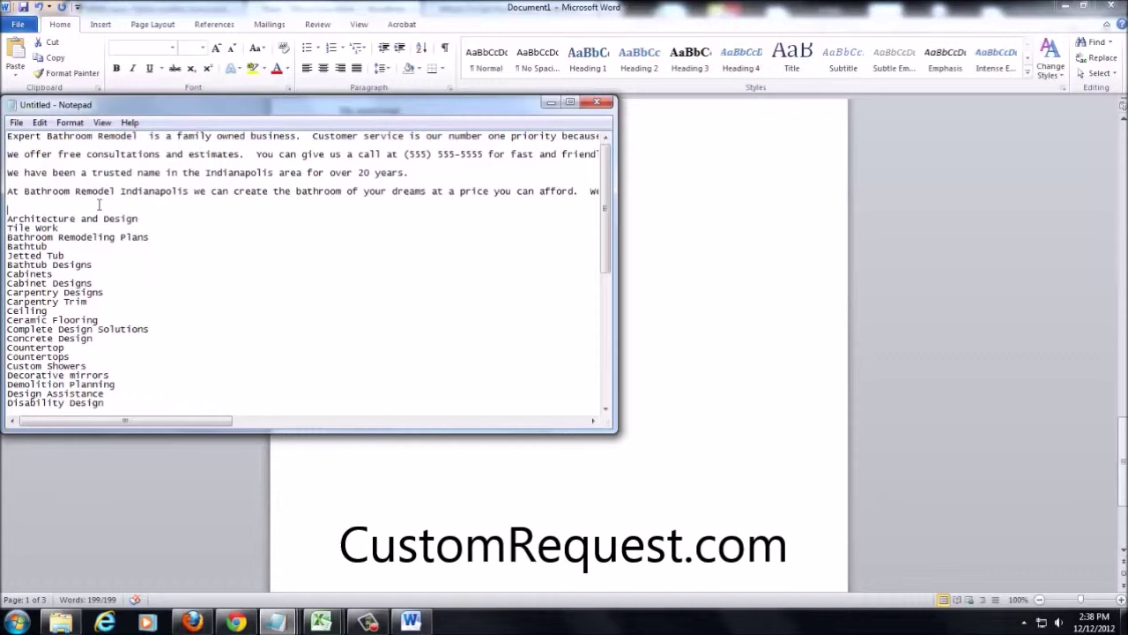
- Add the heading line "Some of the services we offer:" directly above Architecture and Design
type("Some of the services we offer:")
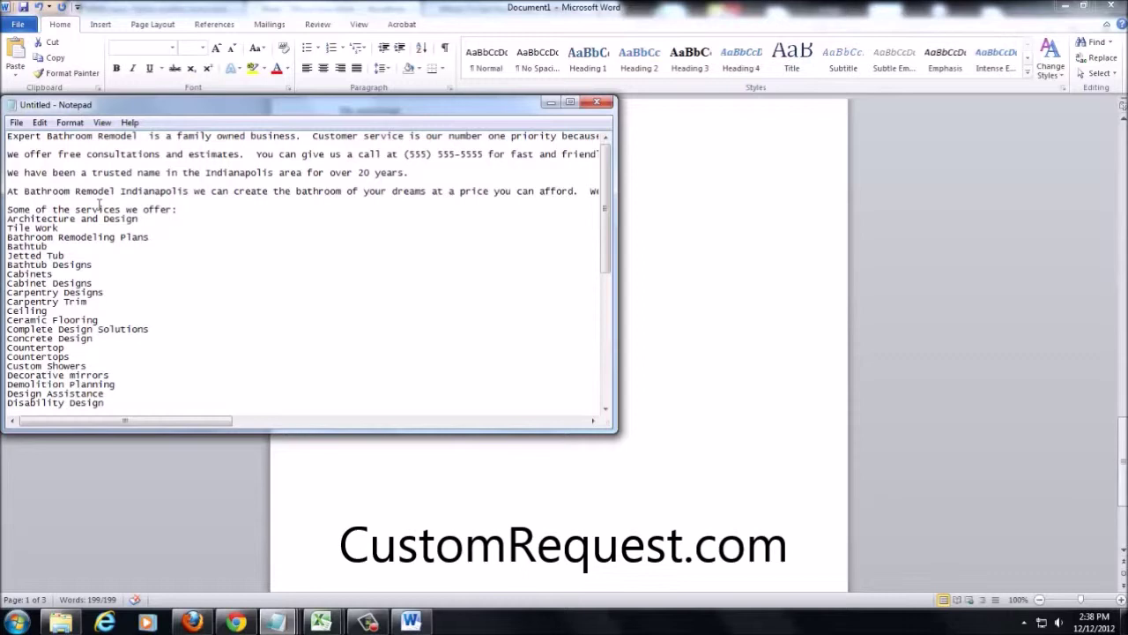
- Close the Word document without saving and switch to the WordPress Edit Page for Bathroom Remodel Indianapolis in Chrome
left_click(795, 317)
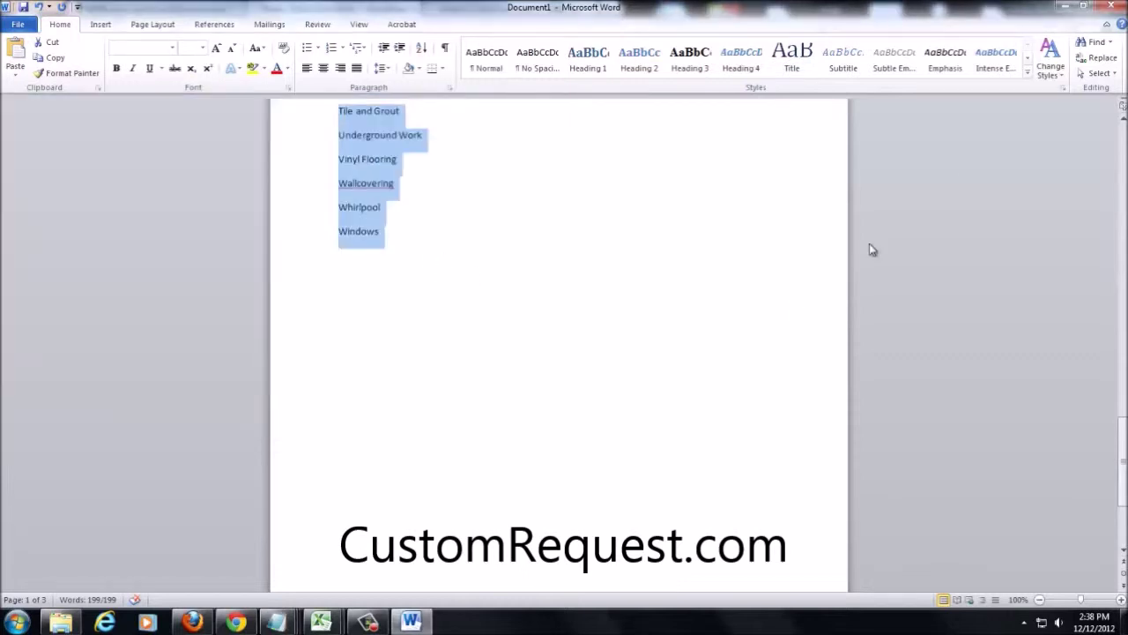
left_click(1114, 7)
left_click(552, 341)
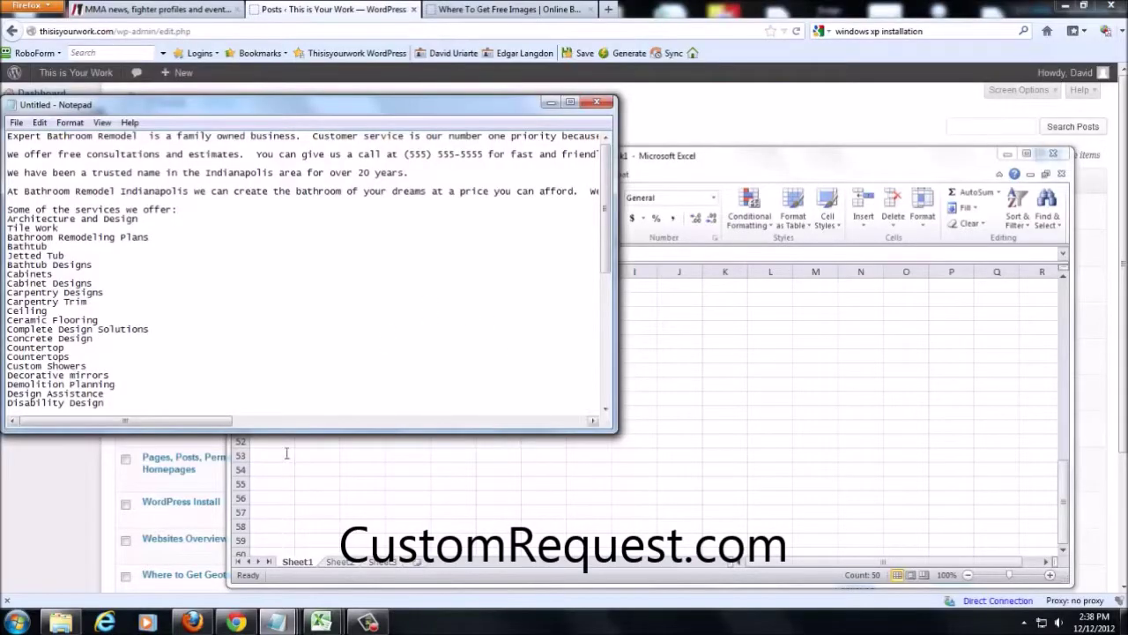
left_click(286, 9)
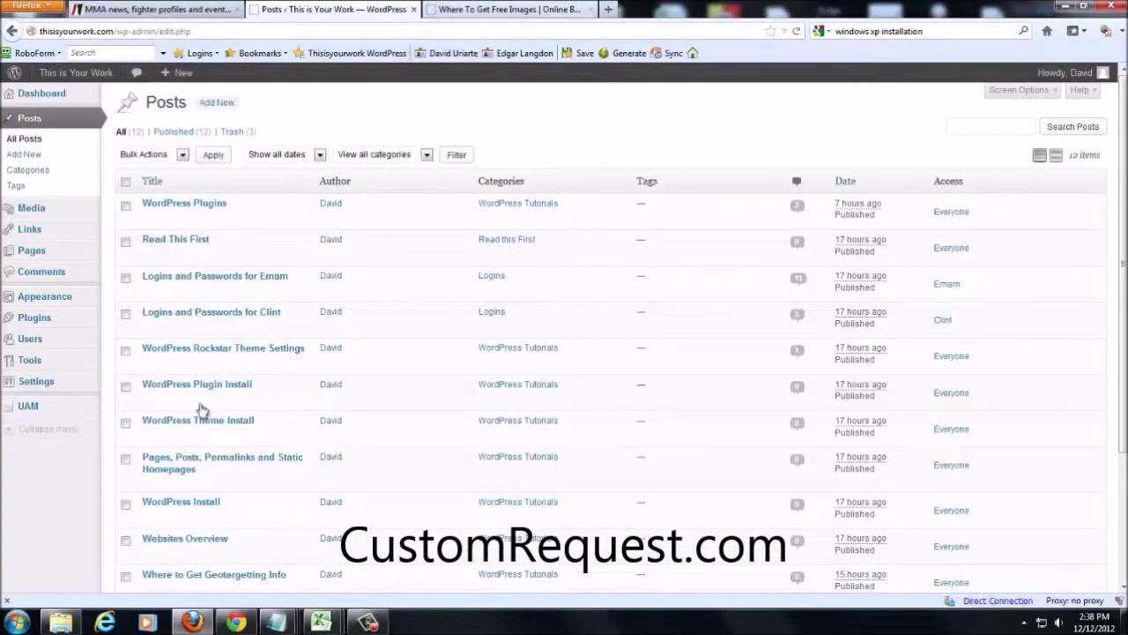
left_click(239, 623)
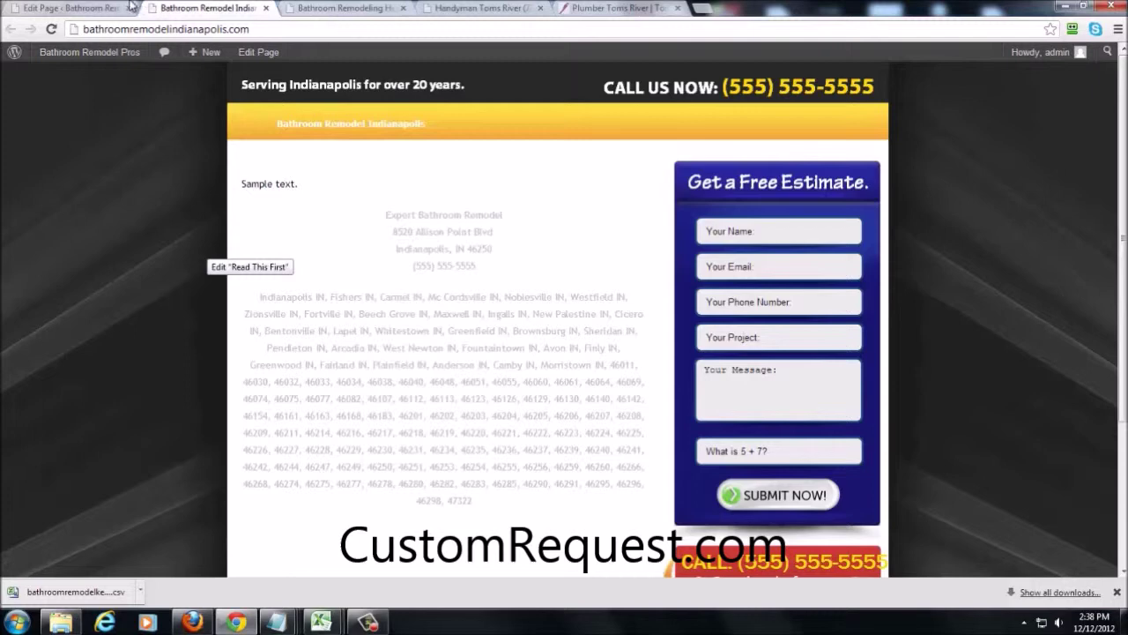
left_click(95, 7)
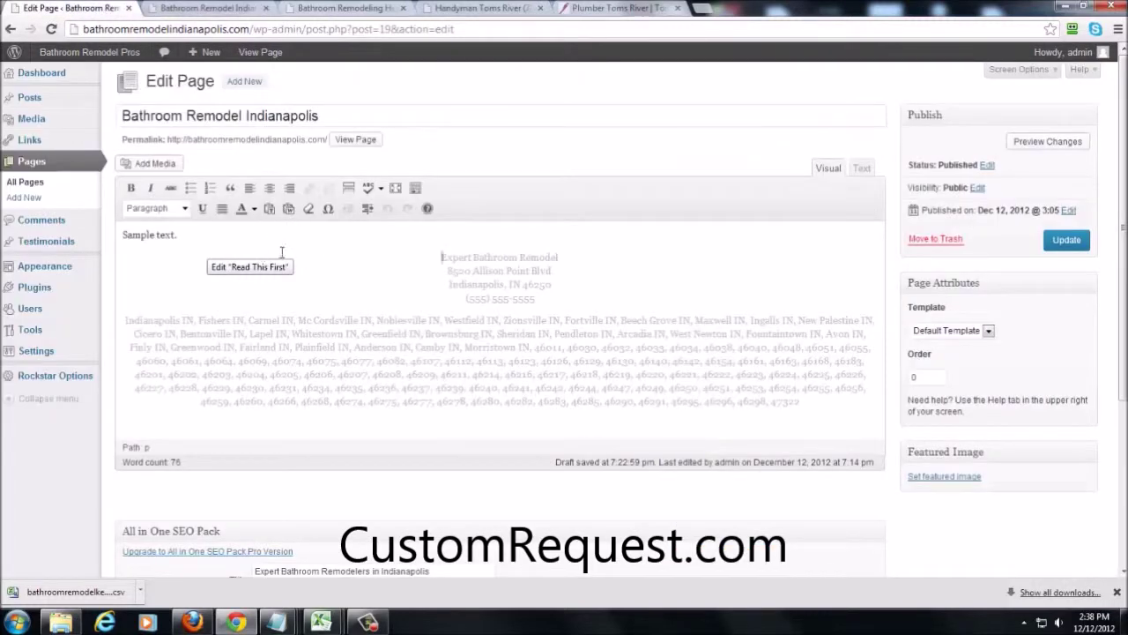
- Try to paste the clipboard text over the "Sample text." placeholder in the page body
left_click_drag(195, 238, 32, 253)
mouse_move(35, 251)
key("ctrl+v")
left_click_drag(186, 235, 109, 238)
- Find the older Notepad window that holds only the services list and close it without saving
mouse_move(276, 623)
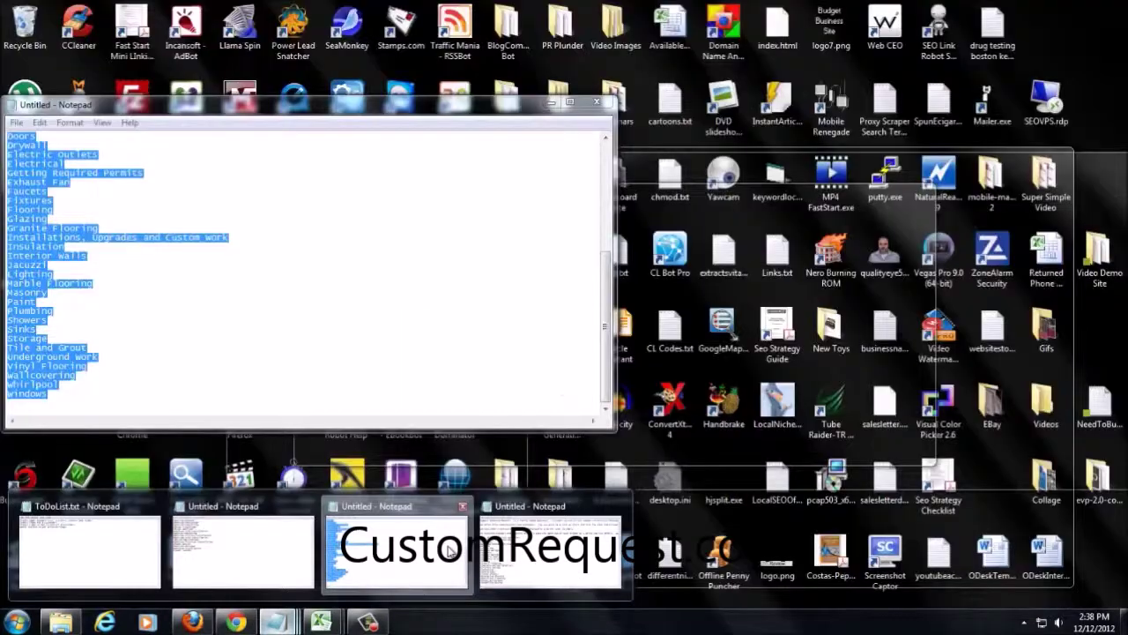
left_click(459, 557)
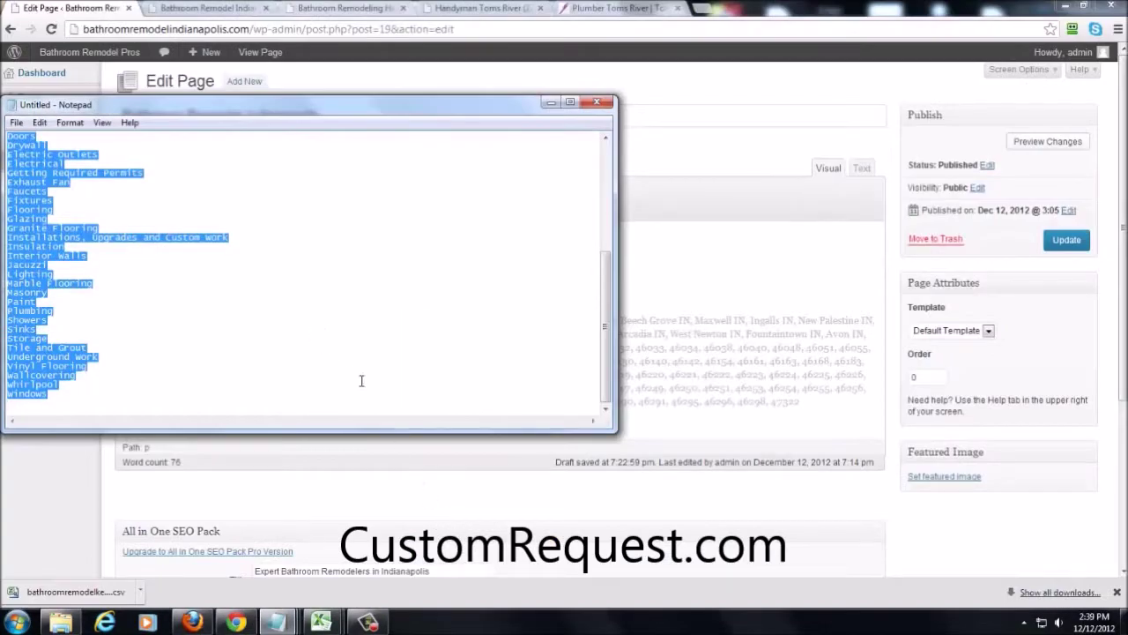
mouse_move(276, 622)
left_click(385, 568)
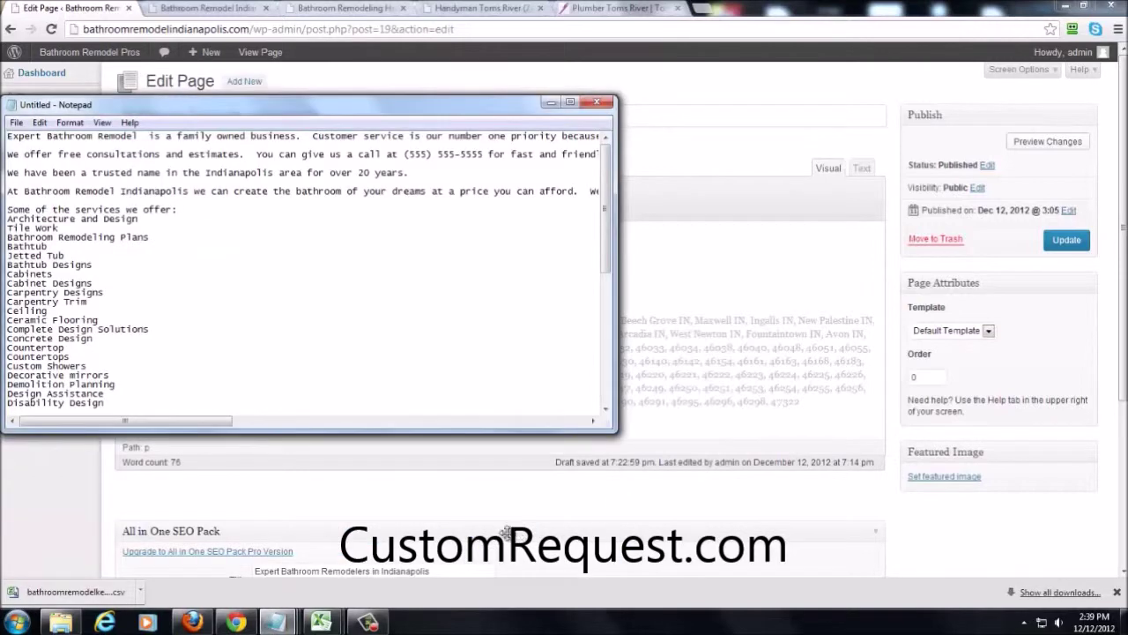
mouse_move(276, 622)
left_click(379, 555)
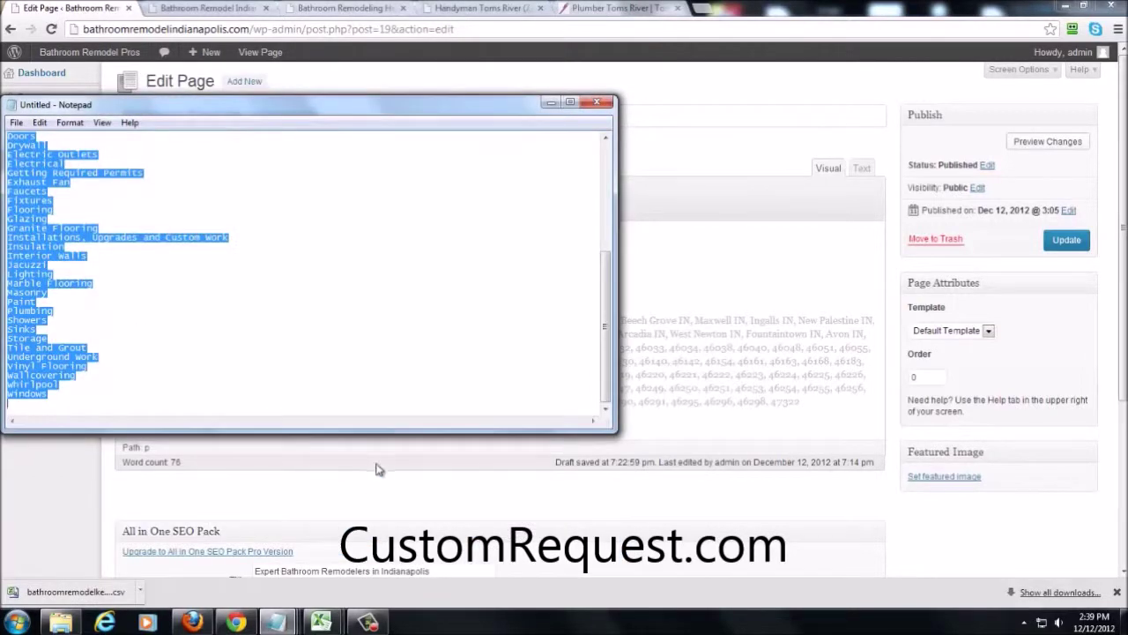
left_click_drag(605, 305, 606, 167)
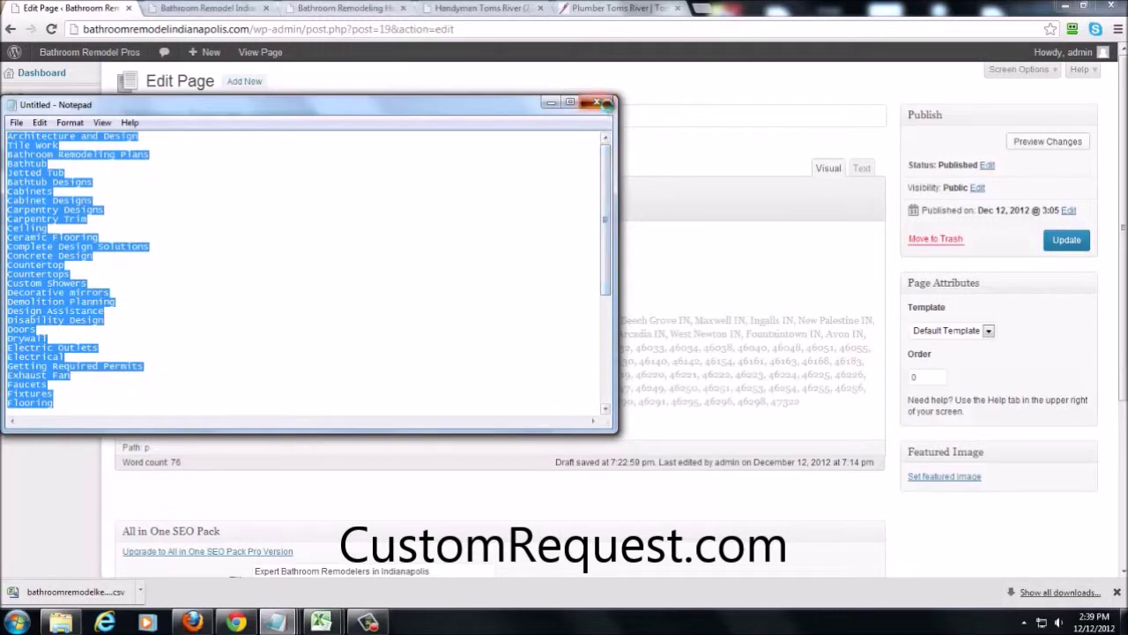
left_click(598, 102)
left_click(589, 312)
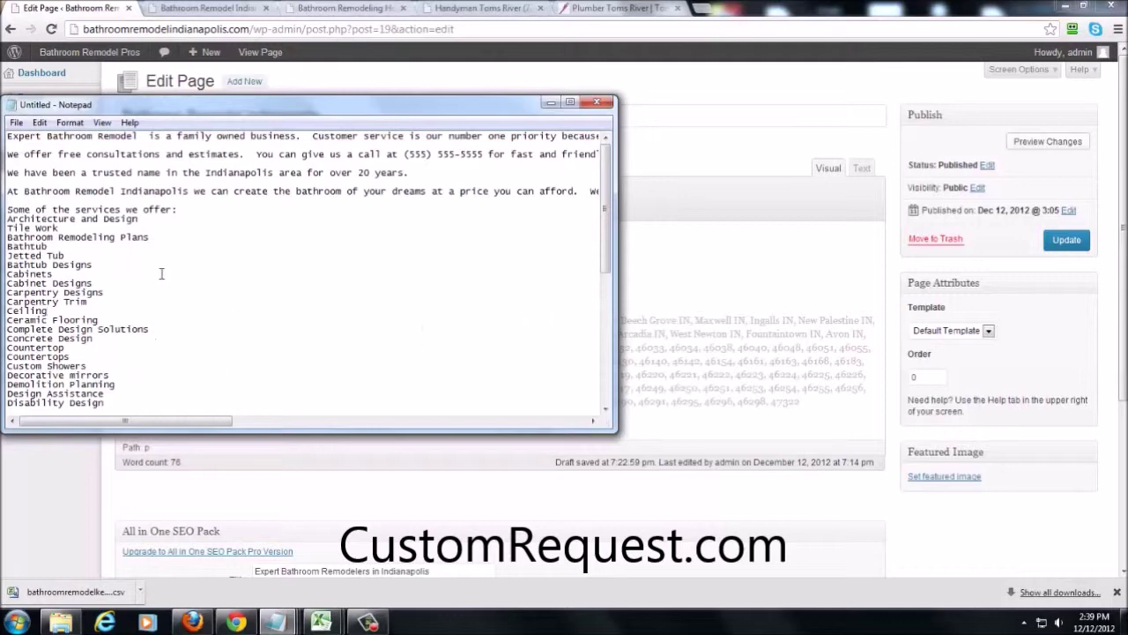
- Copy all the text of the Notepad draft and paste it over the "Sample text." placeholder in the WordPress page body
left_click(40, 122)
left_click(69, 295)
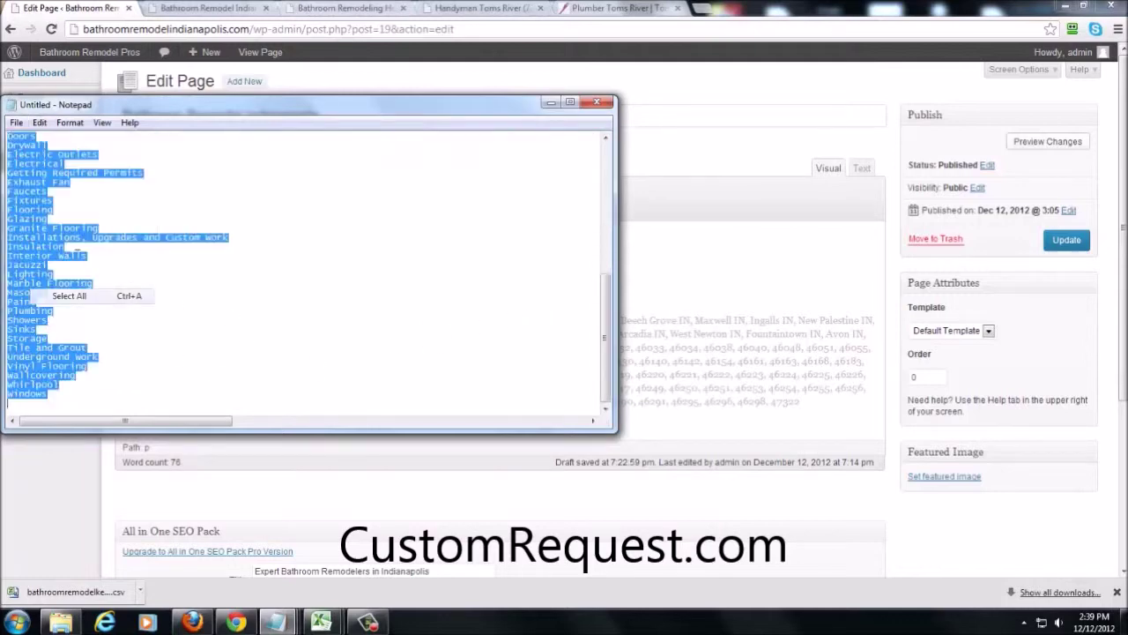
right_click(71, 190)
left_click(106, 237)
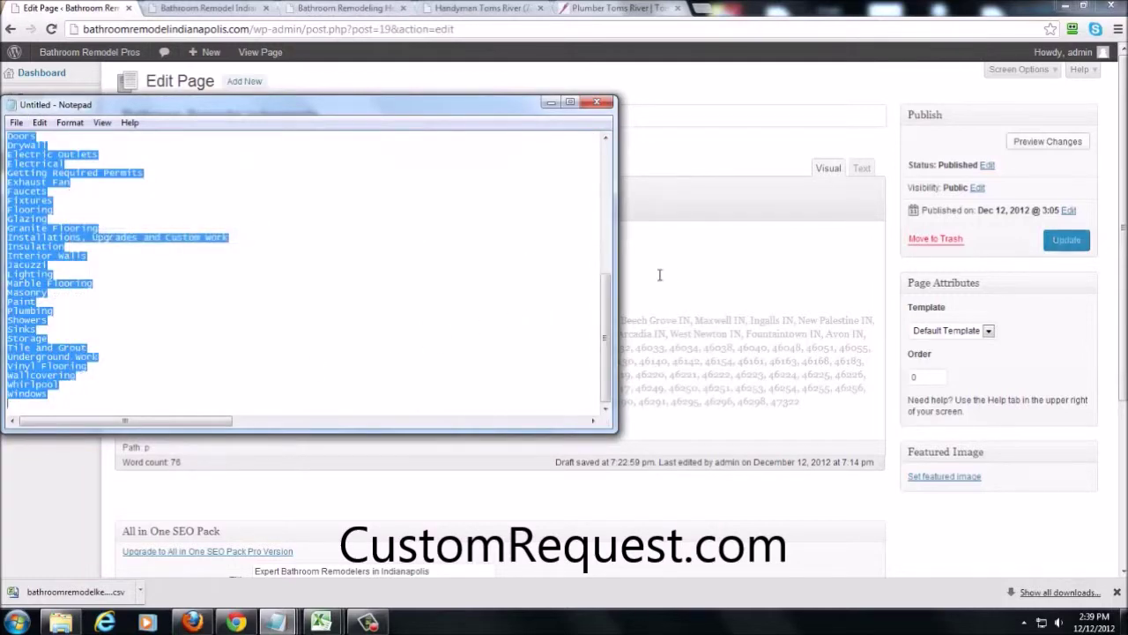
left_click(550, 103)
left_click_drag(184, 236, 40, 220)
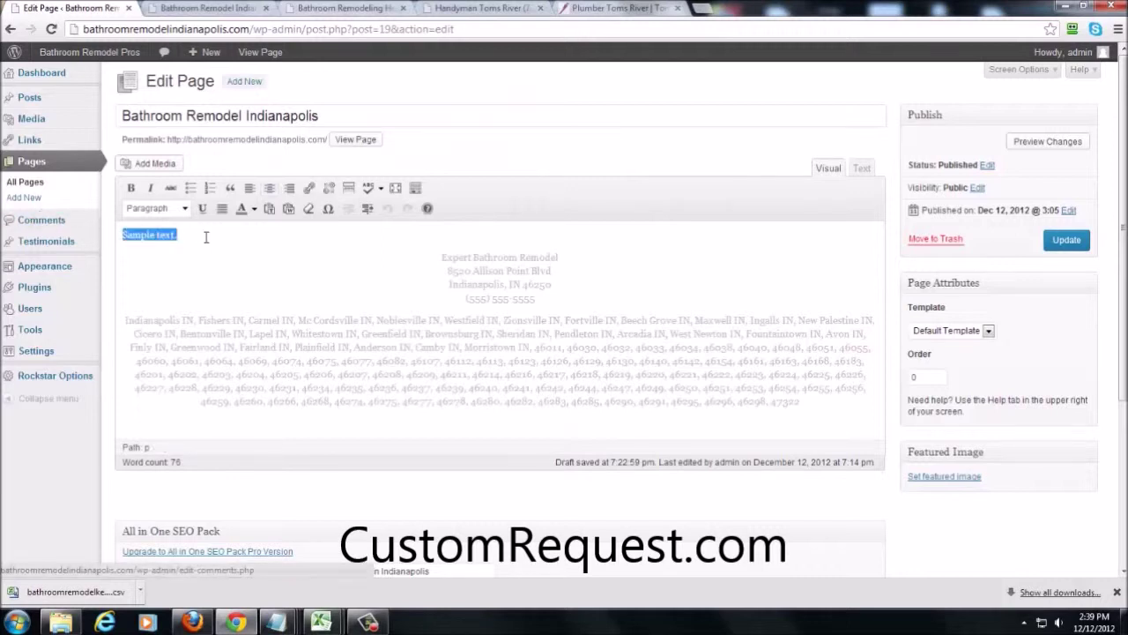
key("ctrl+v")
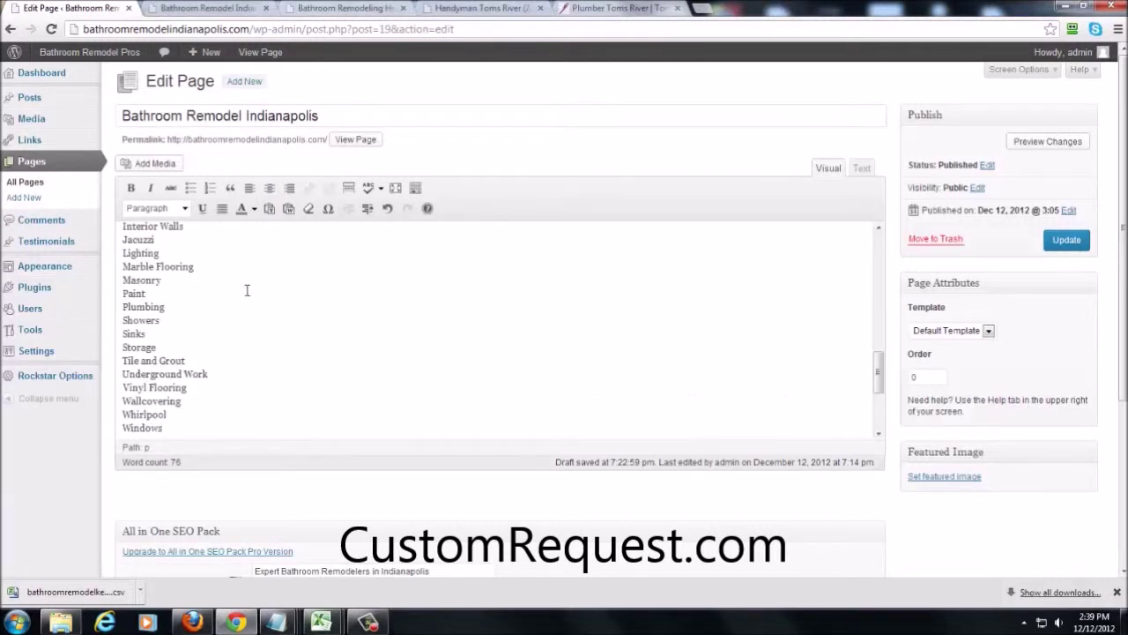
- Shorten the opening of the fourth intro paragraph from "At Bathroom Remodel Indianapolis we" to "We"
scroll(312, 304, "down", 1)
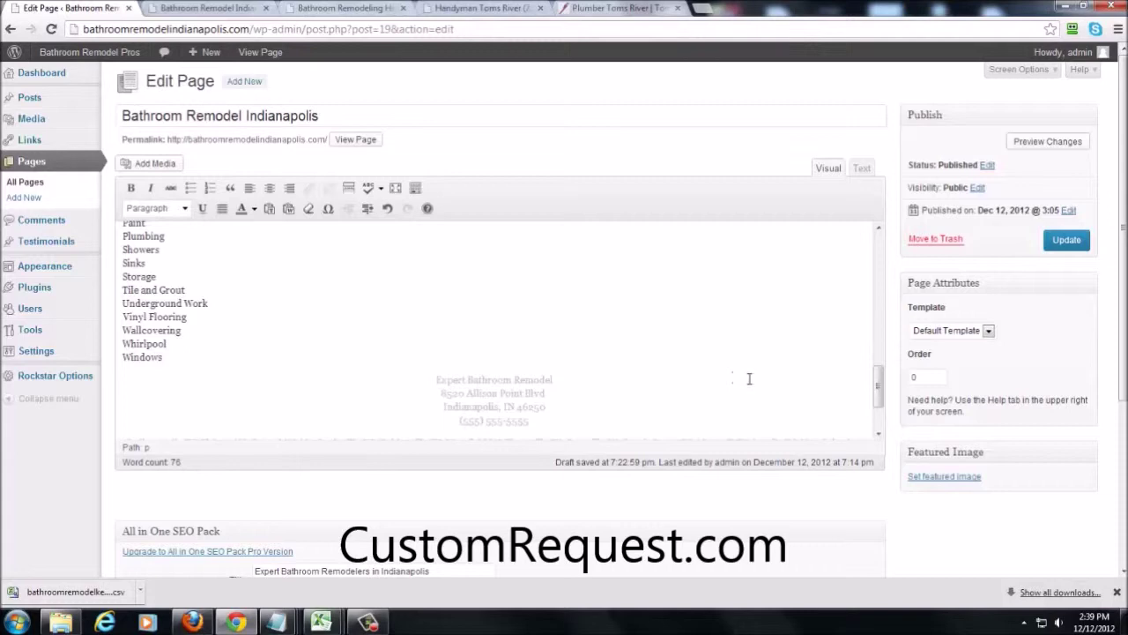
left_click_drag(878, 388, 894, 256)
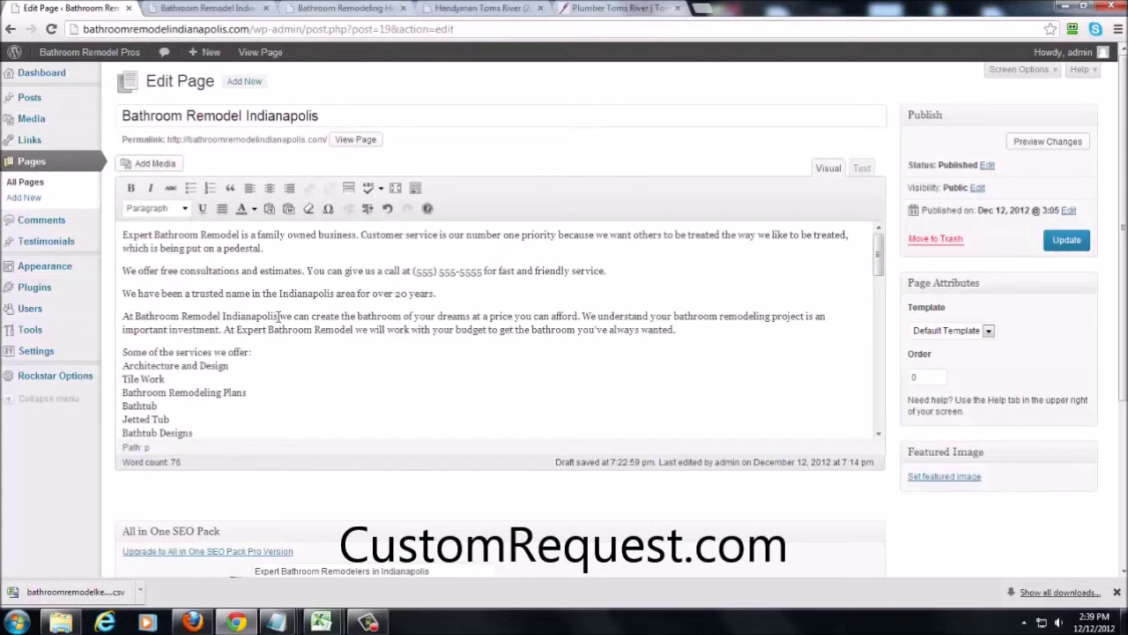
left_click_drag(278, 316, 134, 316)
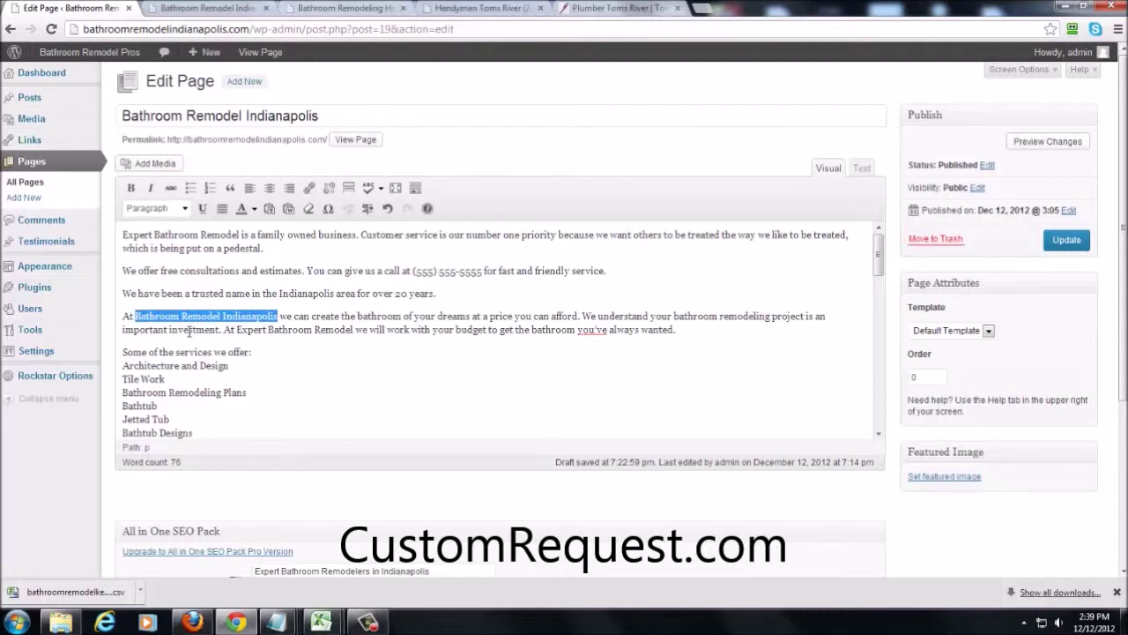
left_click(149, 315)
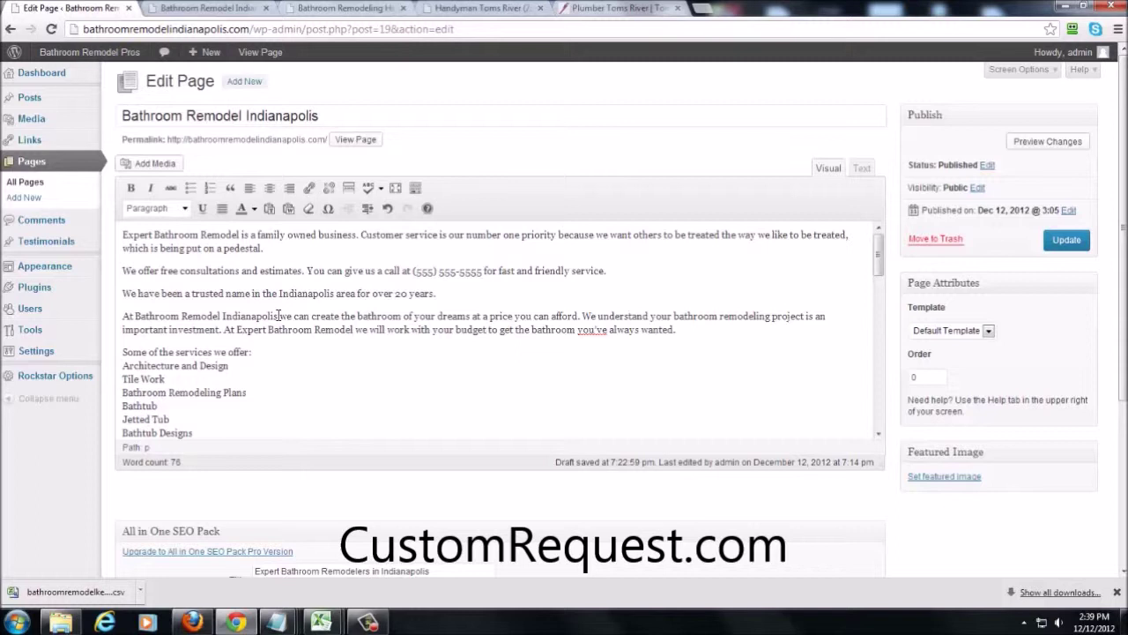
left_click_drag(286, 315, 123, 314)
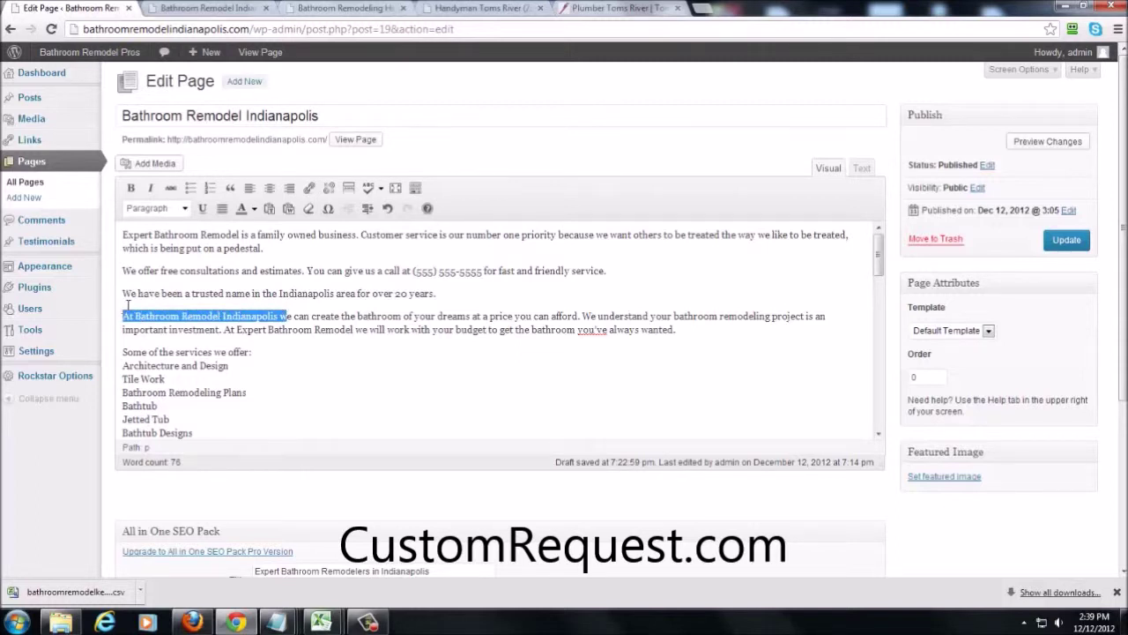
type("W")
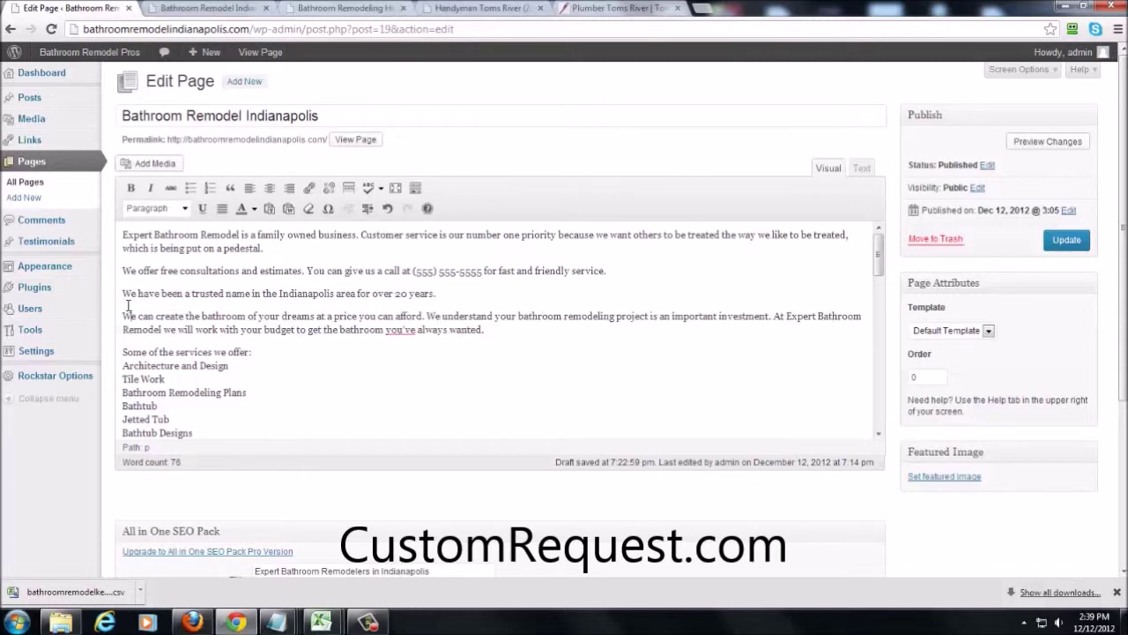
- Add the entry "Bathroom Remodel Indianapolis" on a new line below Bathroom Remodeling Plans in the services list
left_click(263, 391)
key("Return")
type("Bath")
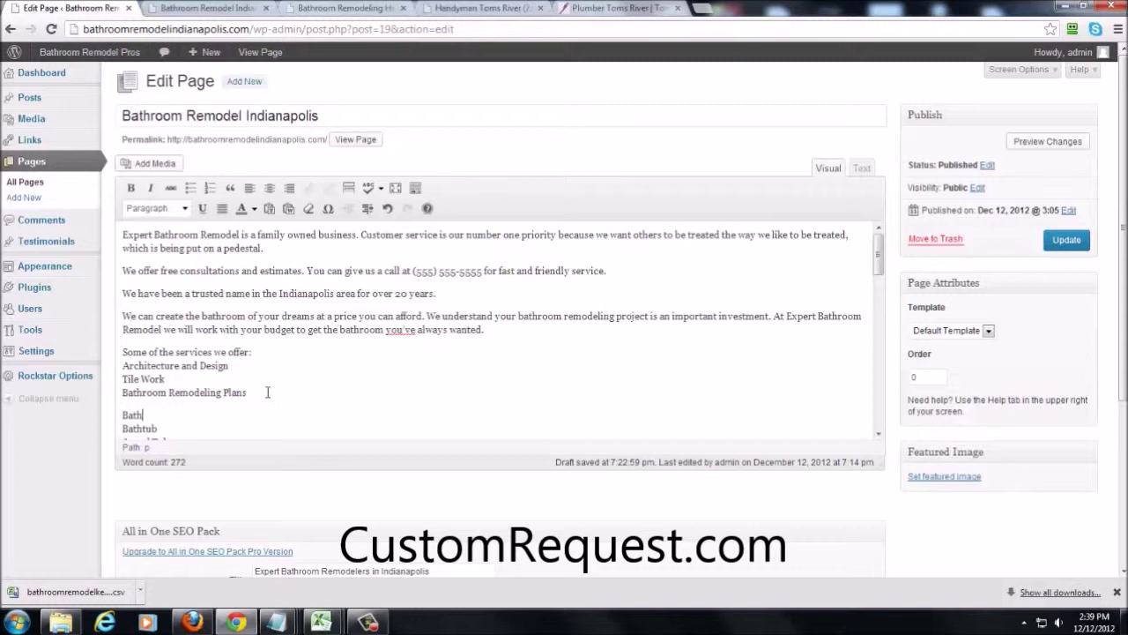
type("room Remodel Indianapolis")
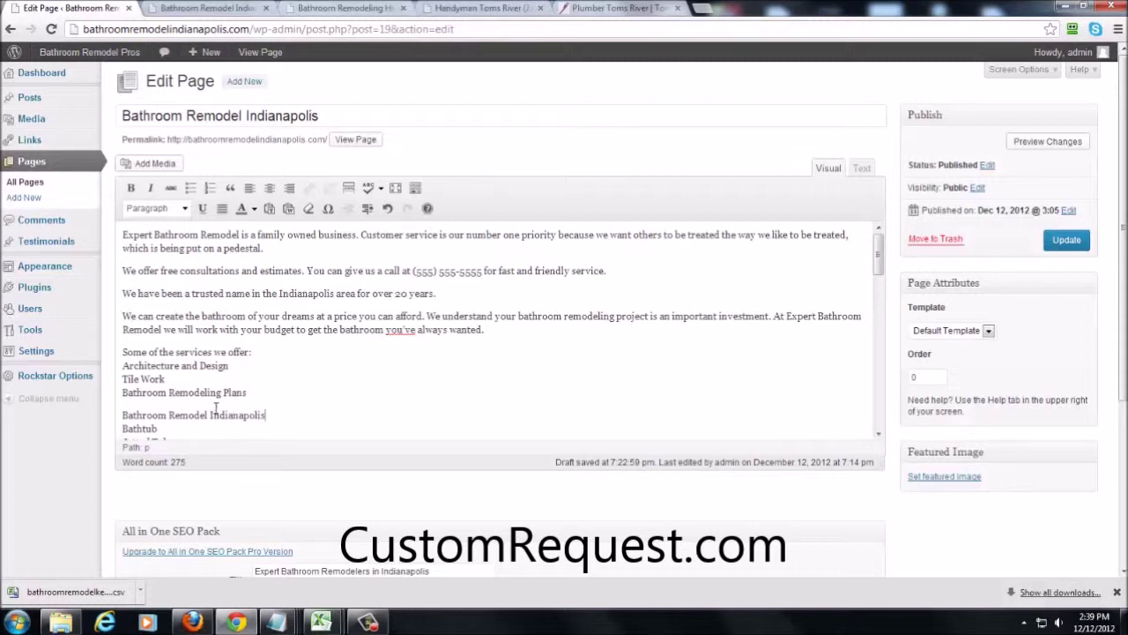
- Copy the services section from its heading through Windows and paste it into a new Notepad window
left_click(214, 410)
left_click_drag(124, 351, 201, 273)
right_click(152, 248)
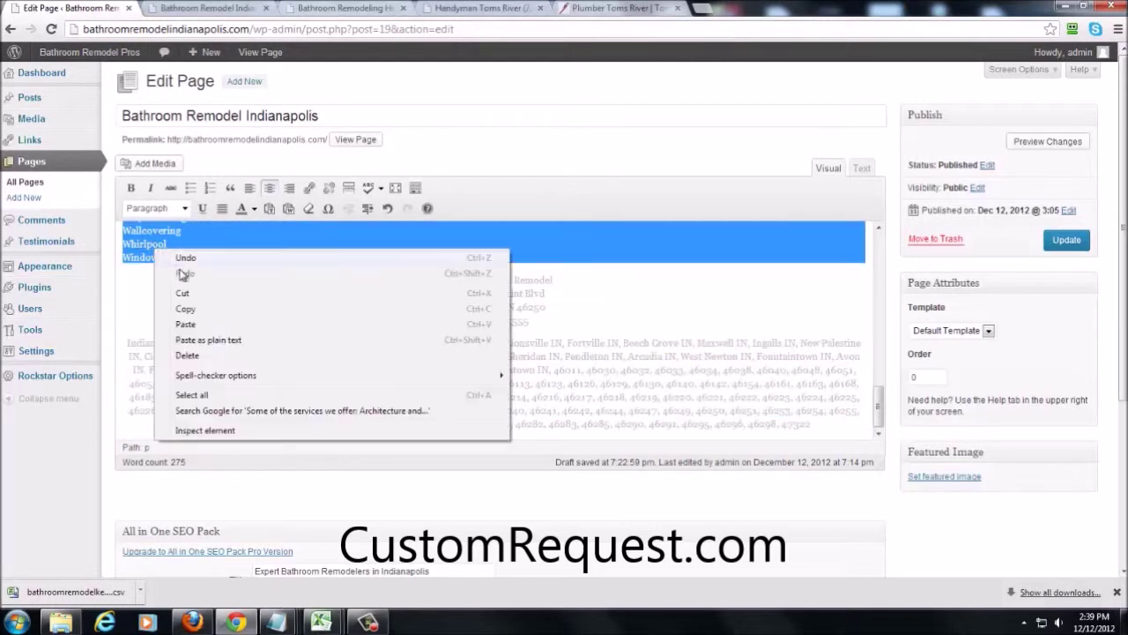
left_click(207, 304)
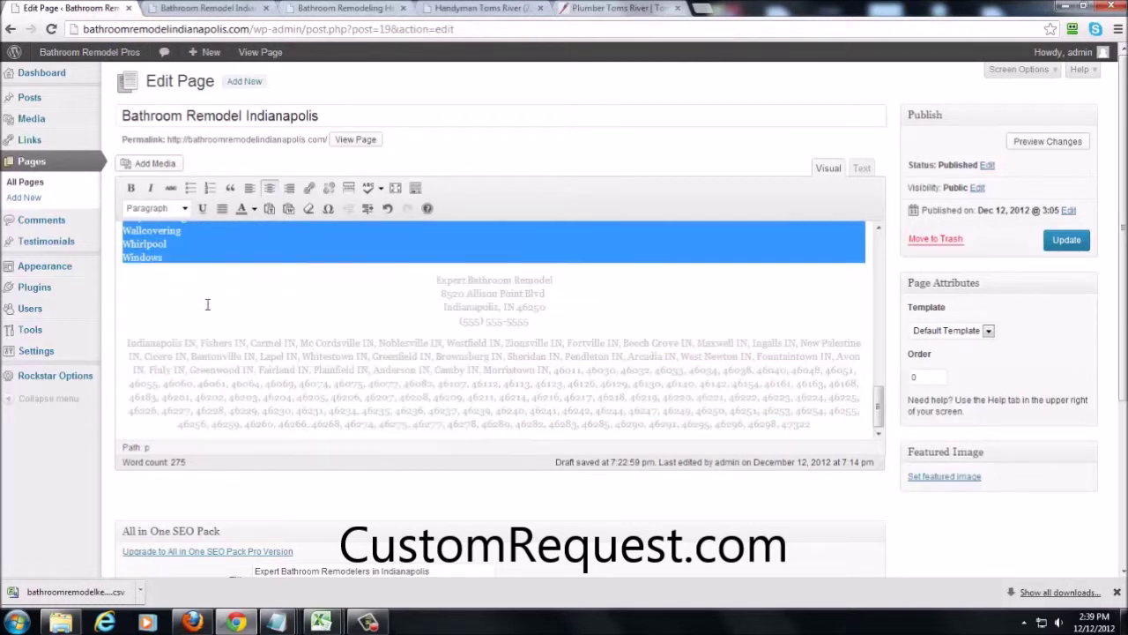
left_click(17, 621)
left_click(76, 290)
right_click(291, 312)
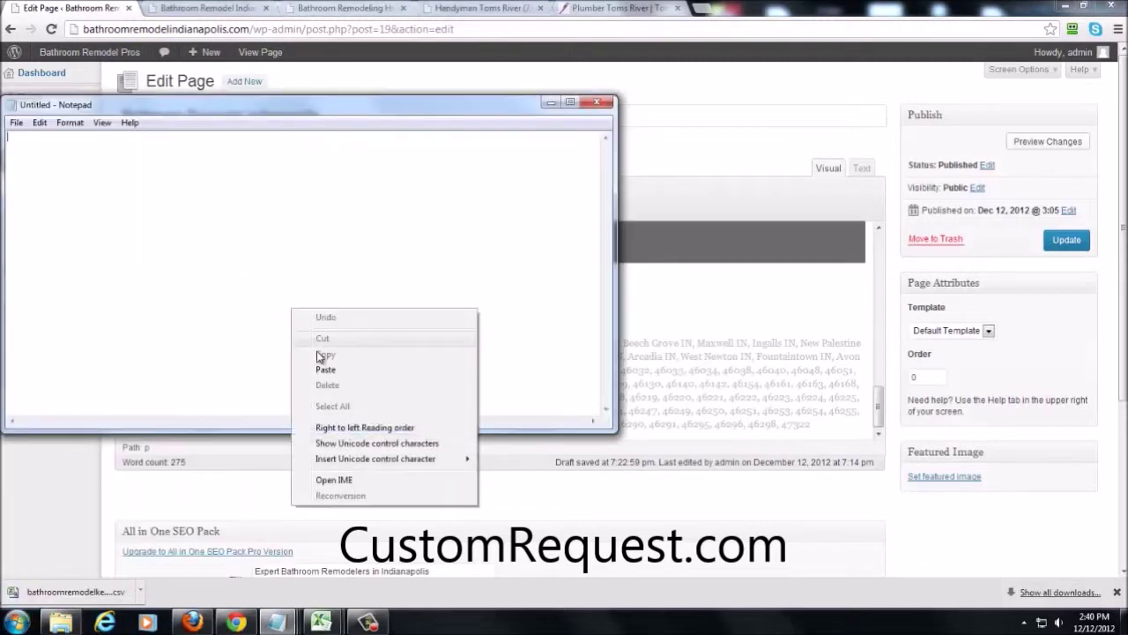
left_click(326, 368)
- Delete the blank line above Bathroom Remodel Indianapolis in Notepad and copy the entire cleaned list
left_click_drag(142, 386, 7, 29)
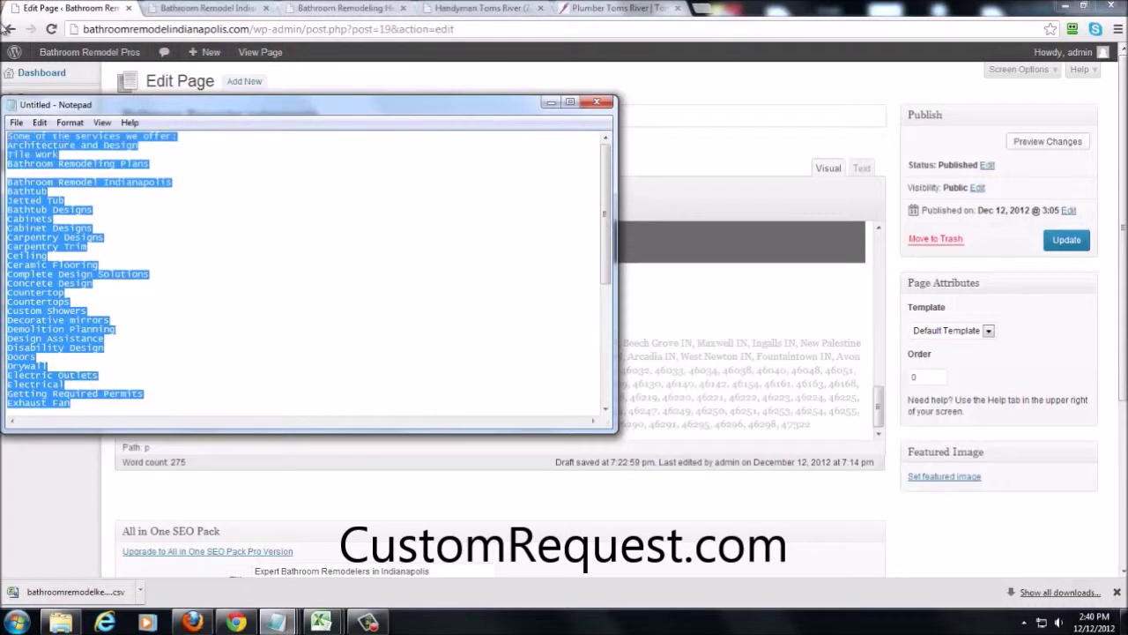
left_click(80, 173)
key("BackSpace")
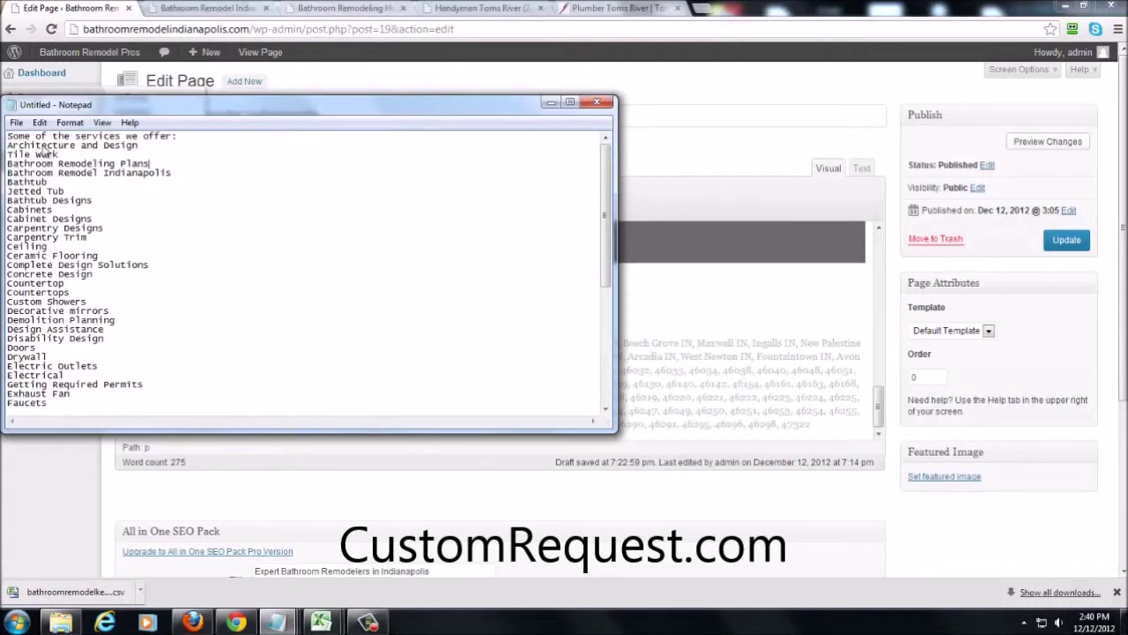
left_click(39, 122)
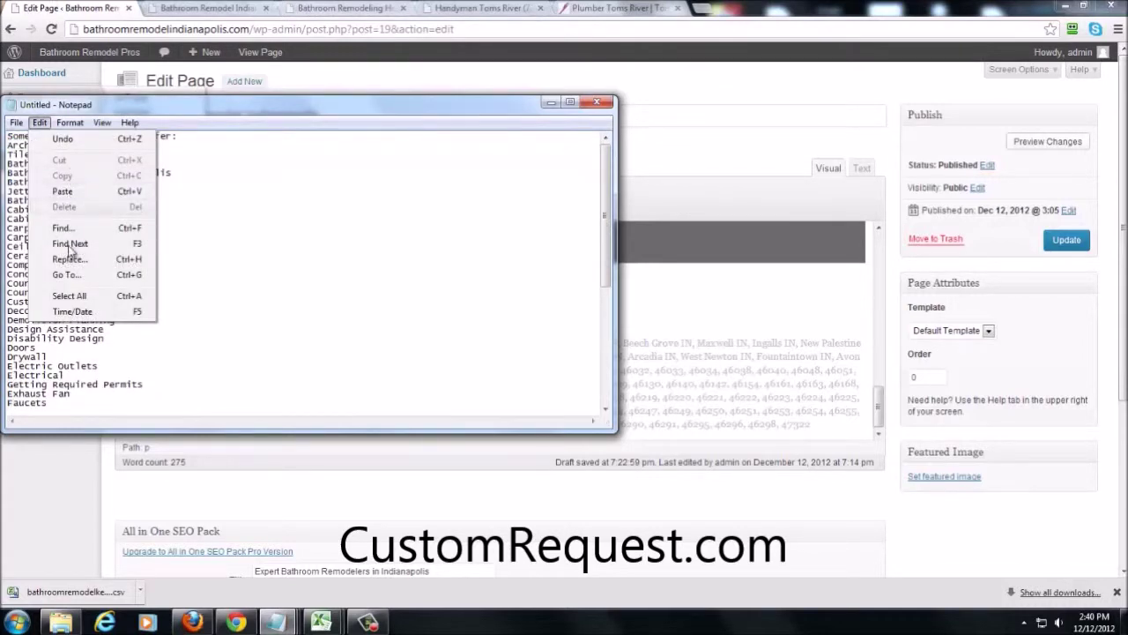
left_click(69, 295)
right_click(35, 216)
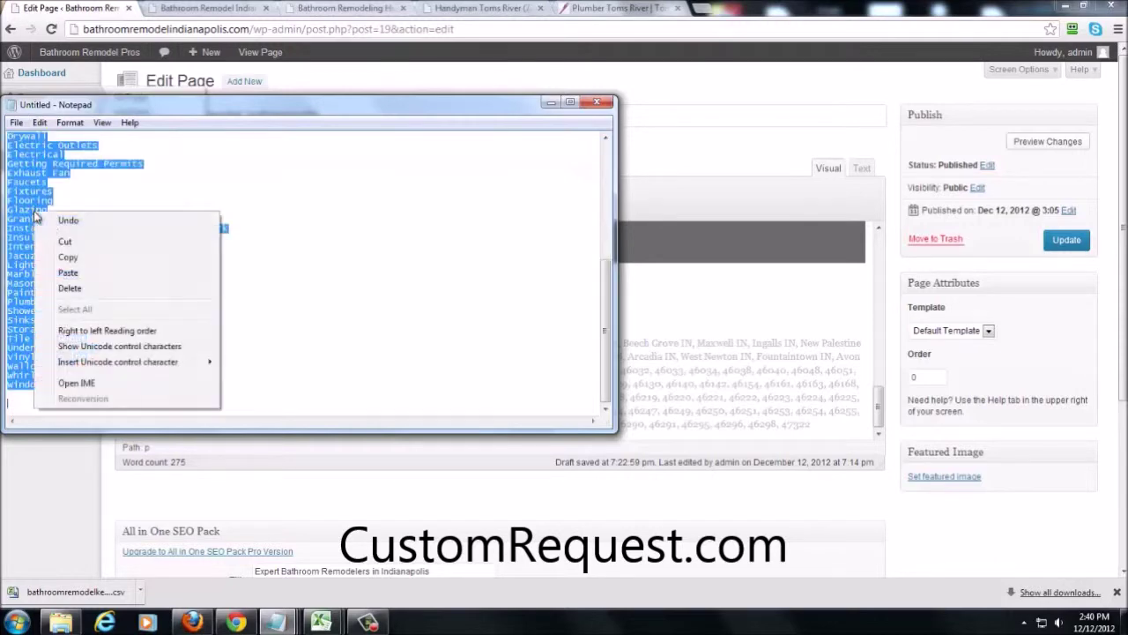
left_click(68, 256)
- Replace the services section in the WordPress page with the copied list and remove the blank line after Windows
left_click(652, 337)
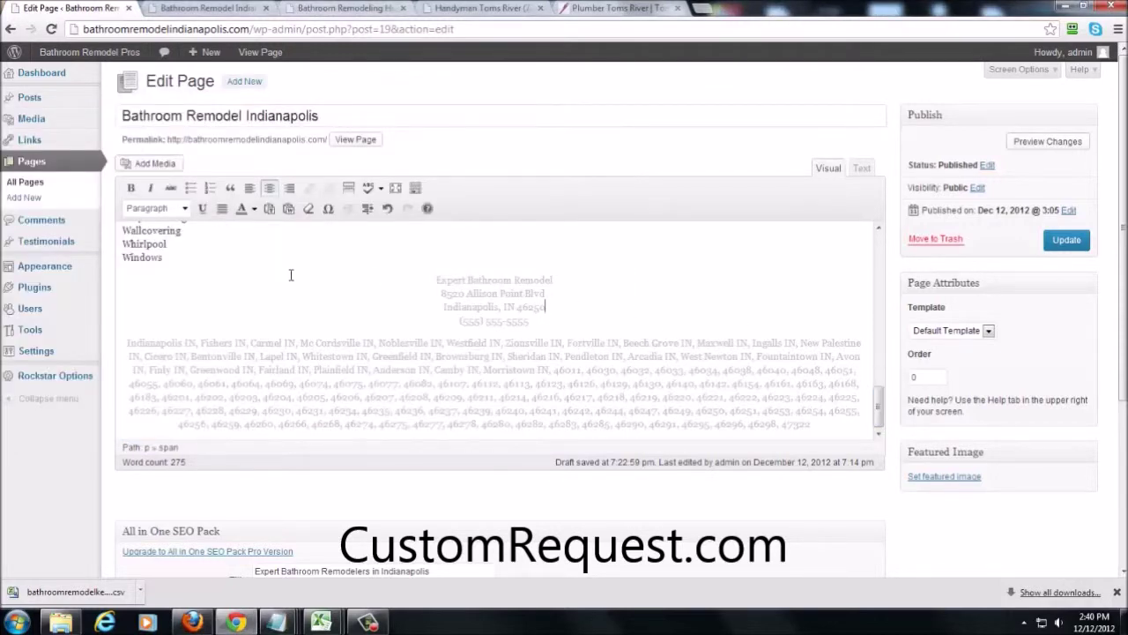
left_click_drag(217, 255, 115, 296)
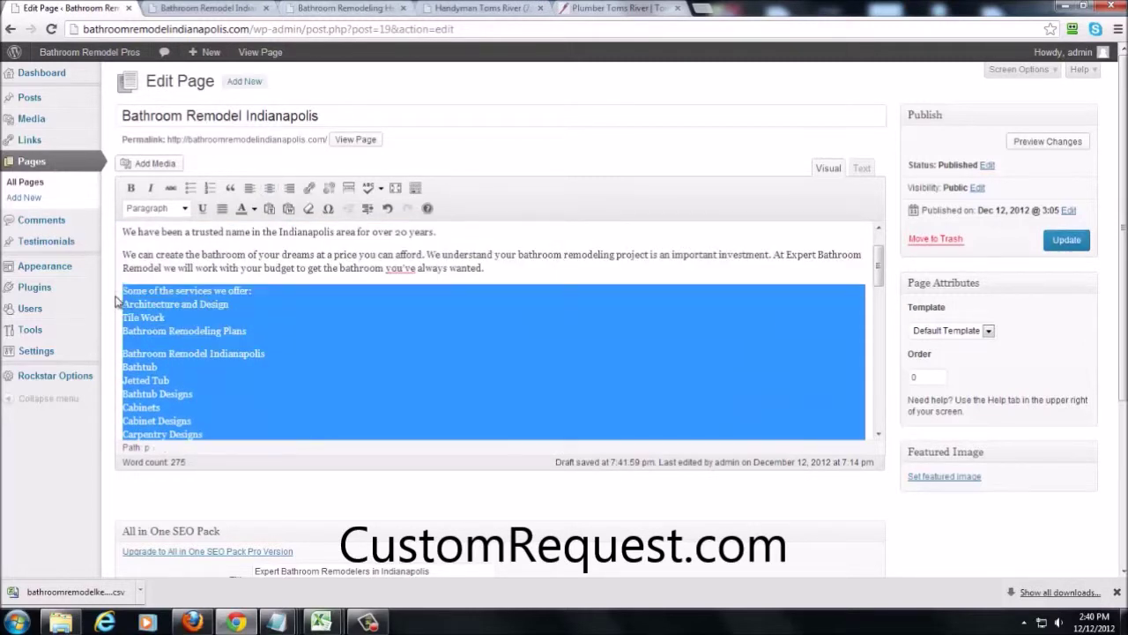
key("ctrl+v")
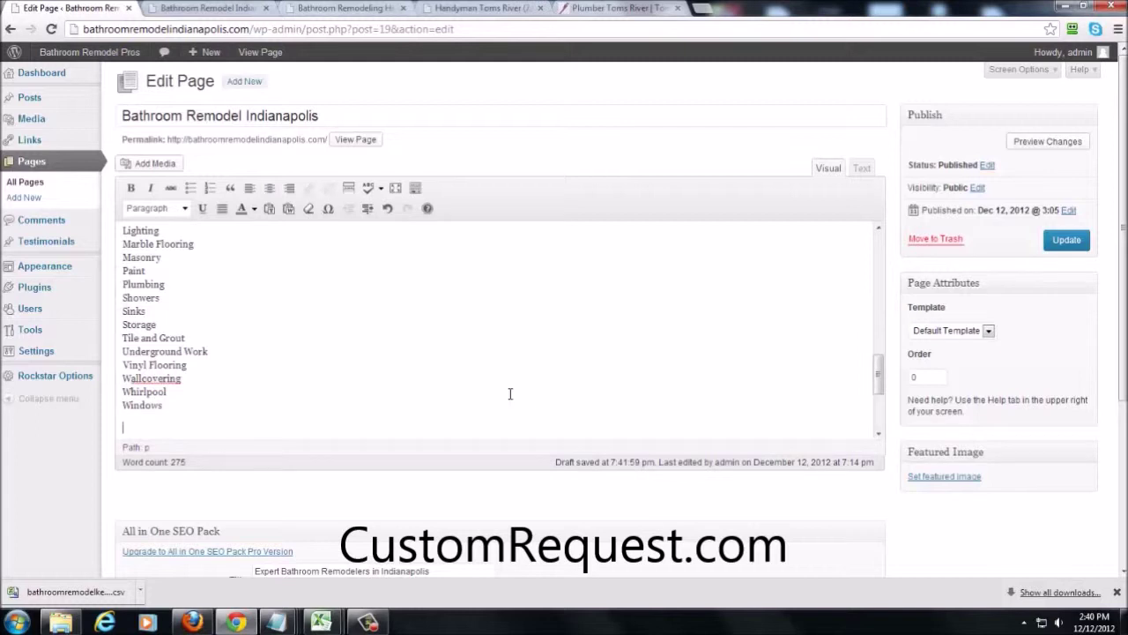
key("BackSpace")
left_click_drag(878, 377, 881, 274)
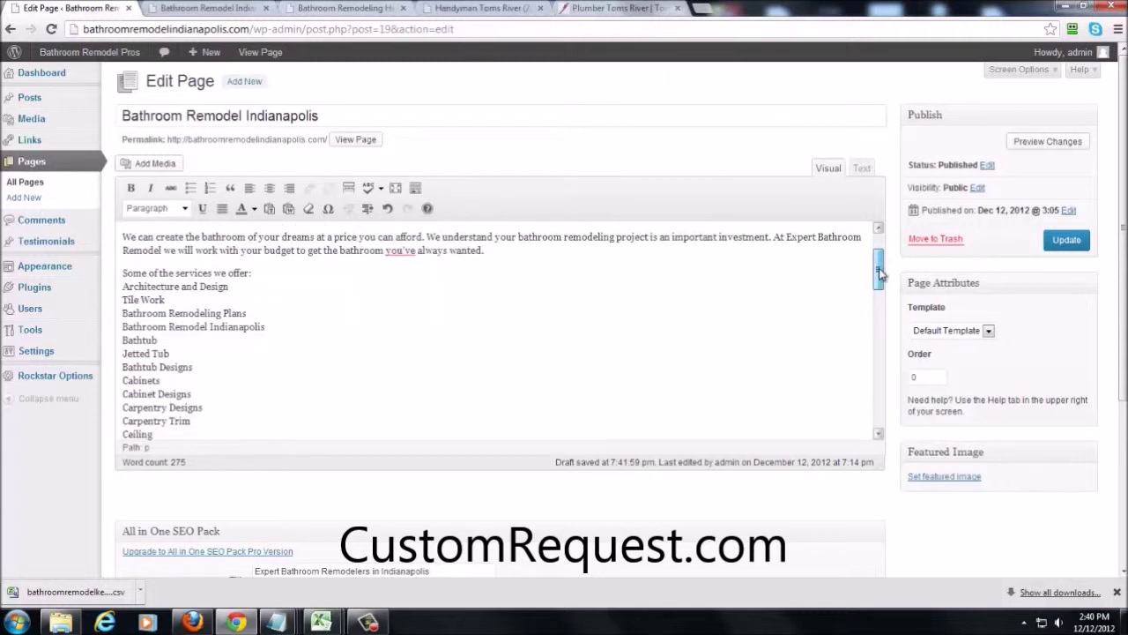
- Add a blank line below "Some of the services we offer:" and try to apply a heading format to the Bathroom Remodel Indianapolis entry
left_click(299, 277)
key("Return")
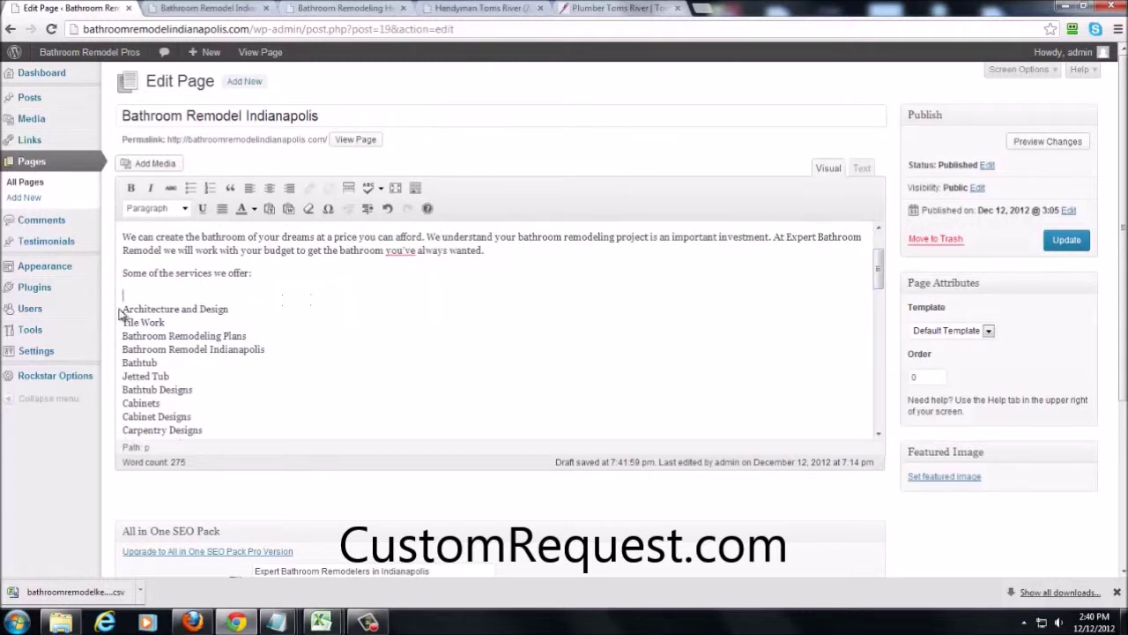
left_click_drag(269, 350, 104, 351)
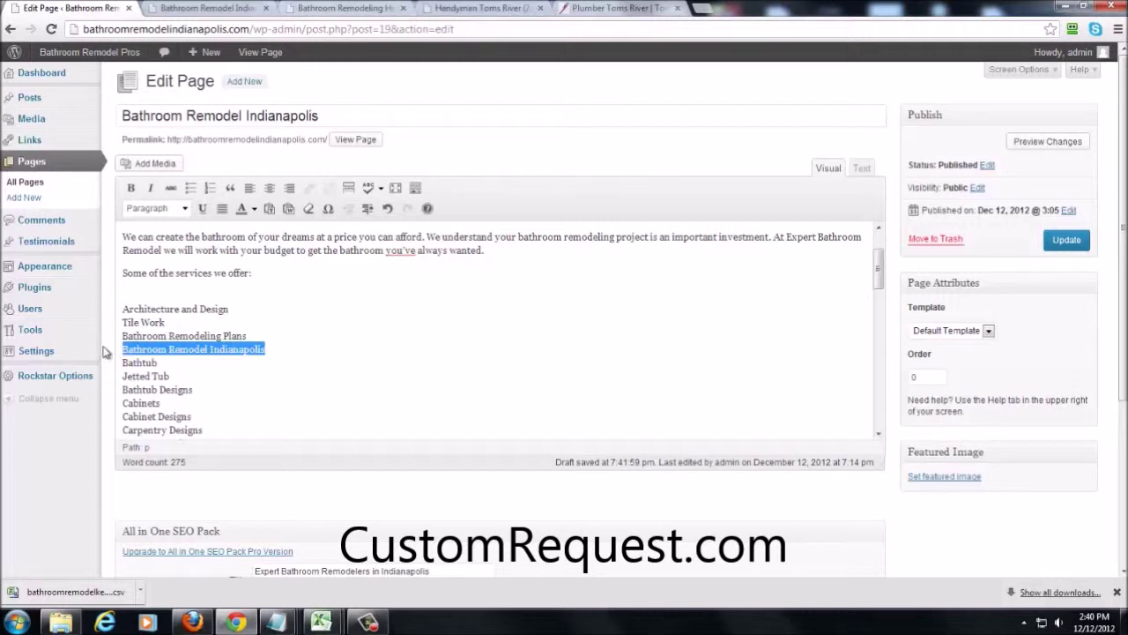
left_click(186, 209)
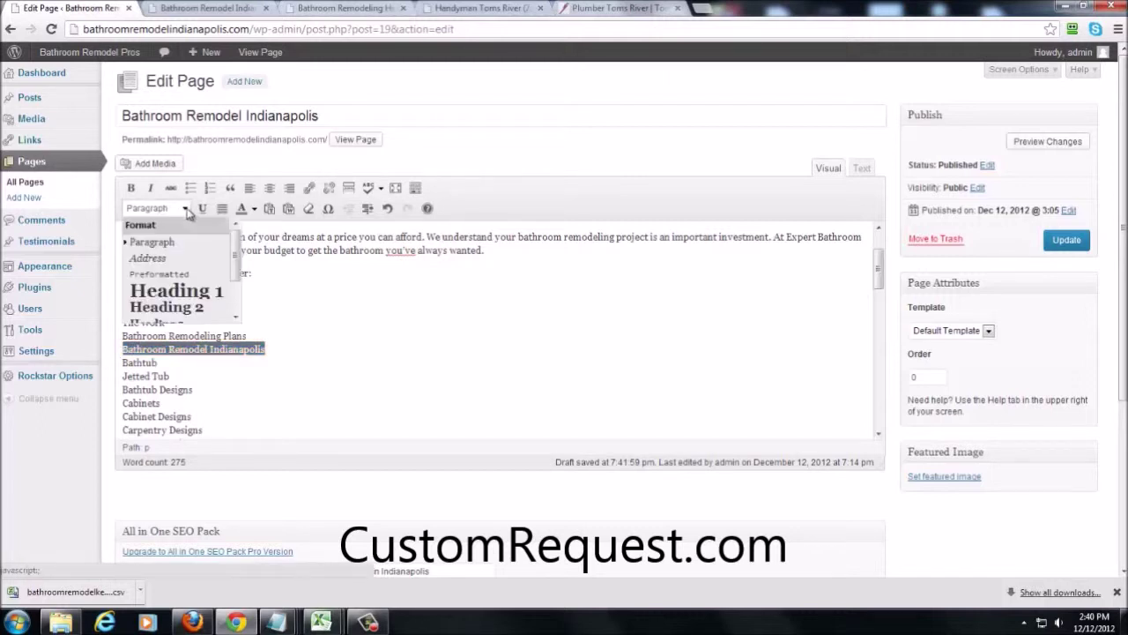
left_click(191, 300)
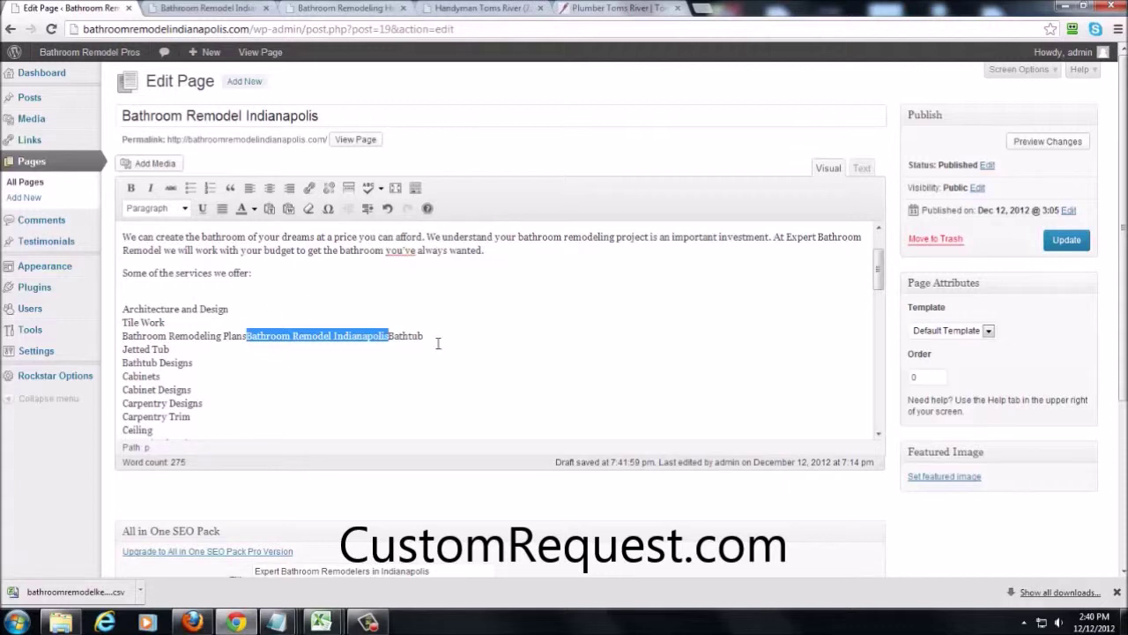
key("Delete")
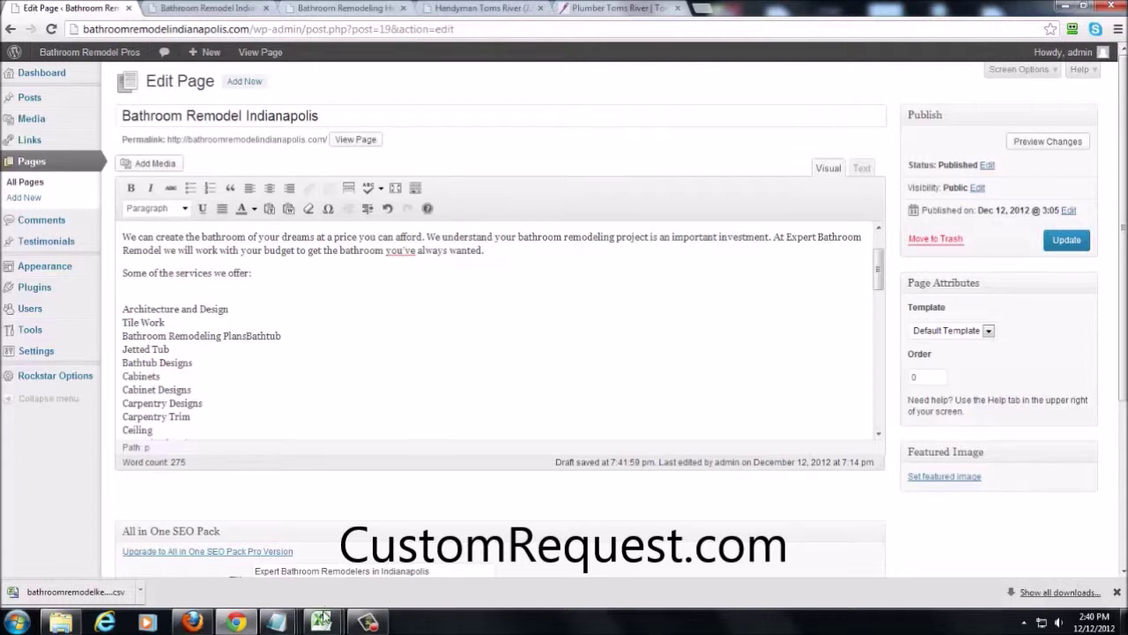
left_click(368, 622)
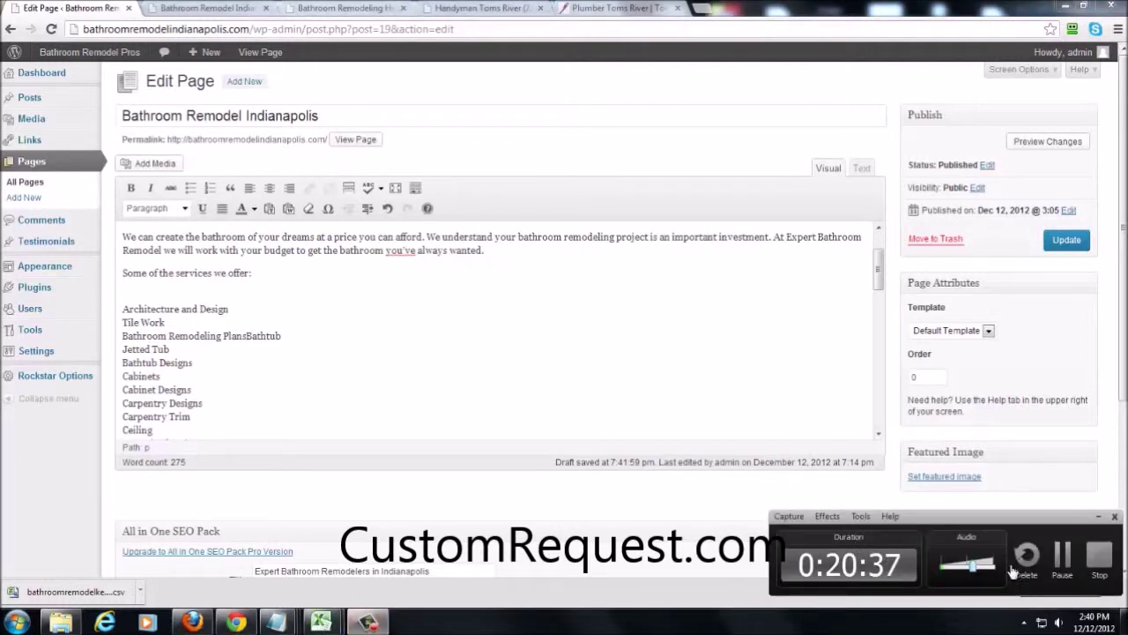
left_click(1062, 555)
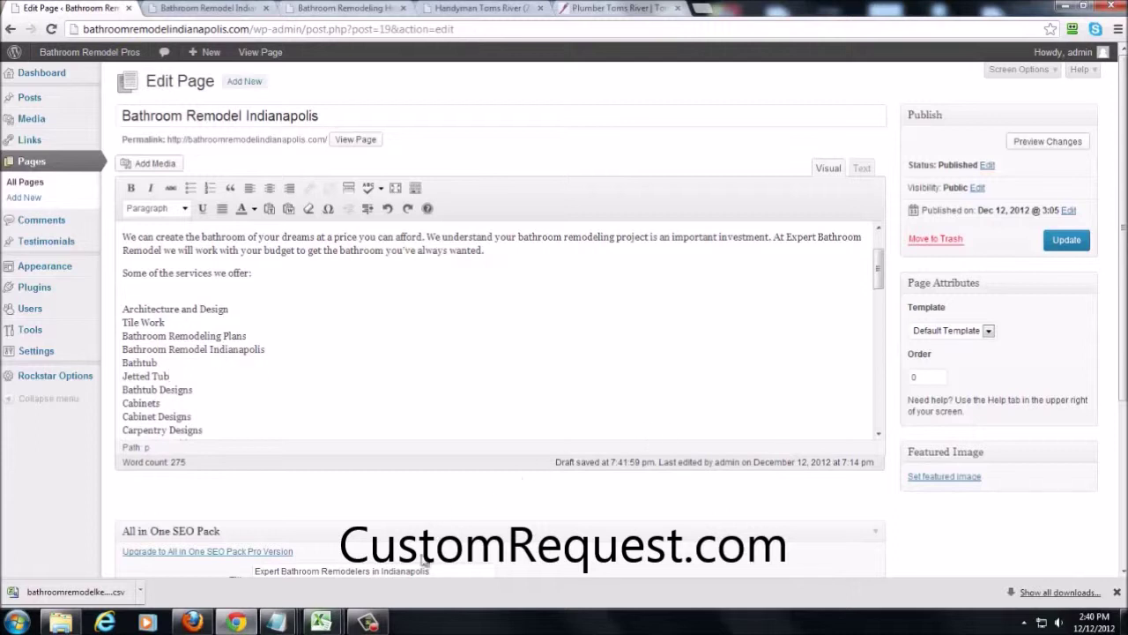
left_click(382, 622)
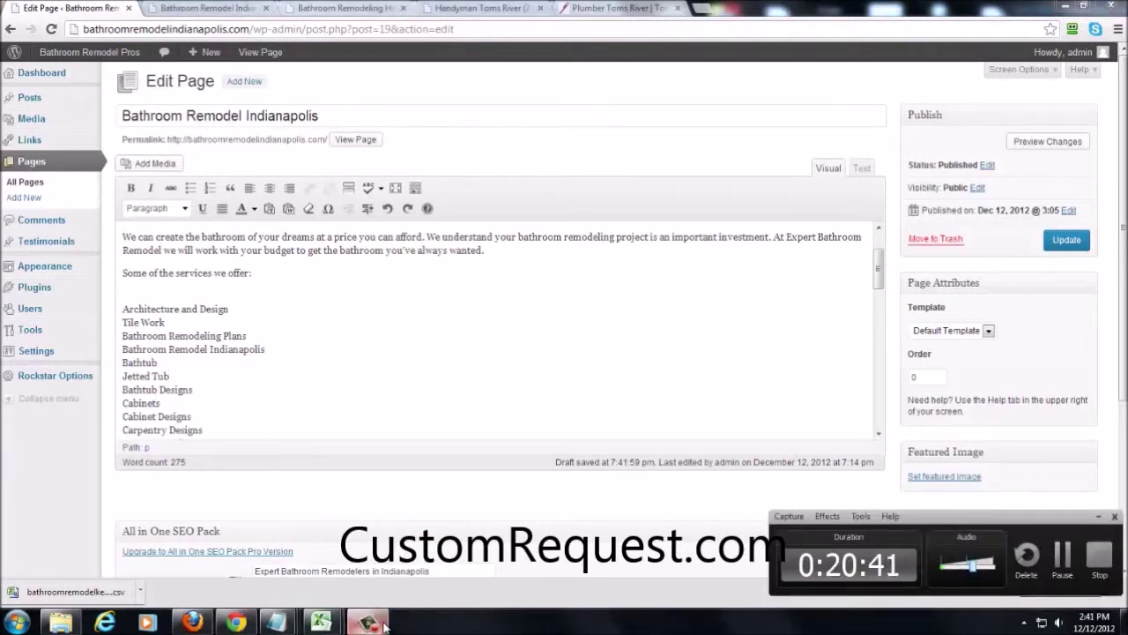
left_click(382, 622)
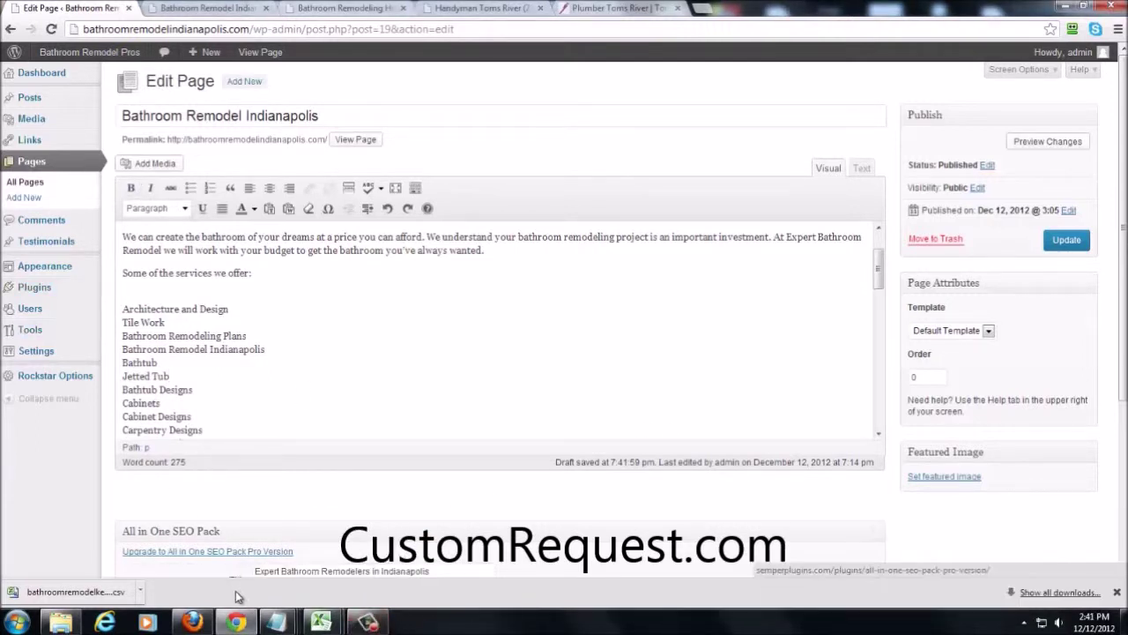
- Open the plugin management page in a new browser tab and search the plugin installer for "tinymce advanced"
right_click(27, 294)
left_click(49, 297)
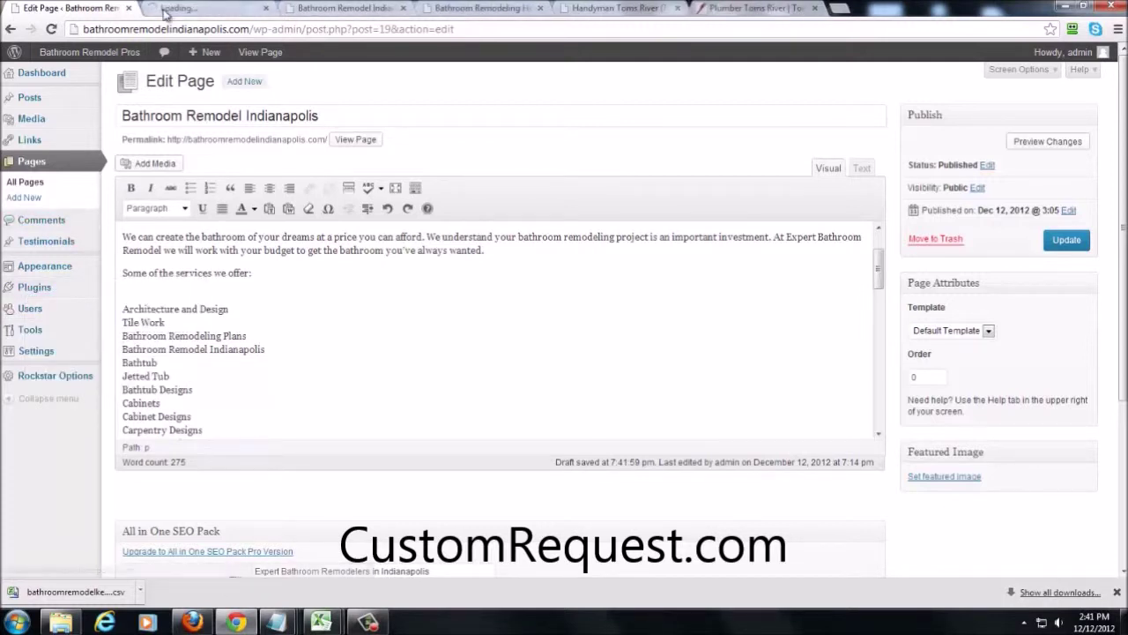
left_click(164, 10)
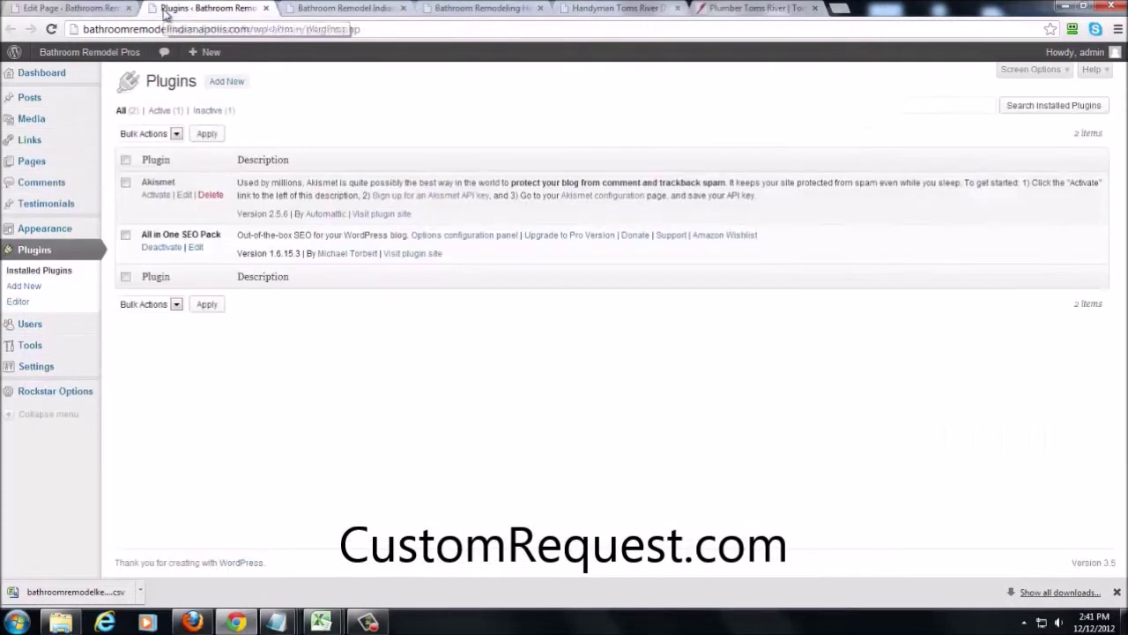
left_click(216, 85)
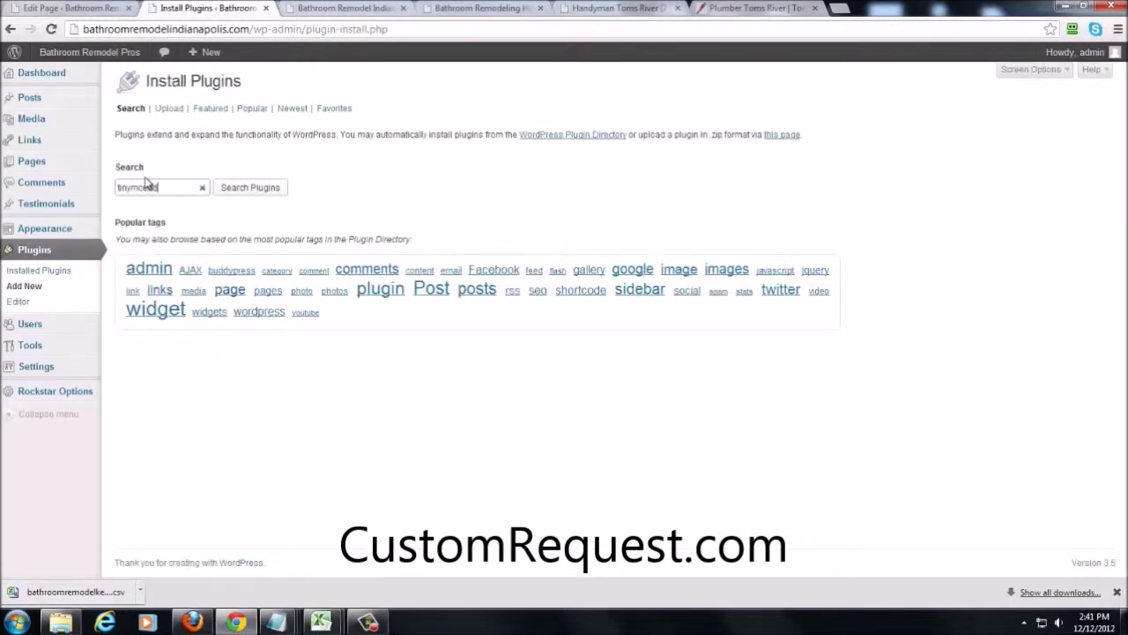
left_click(262, 186)
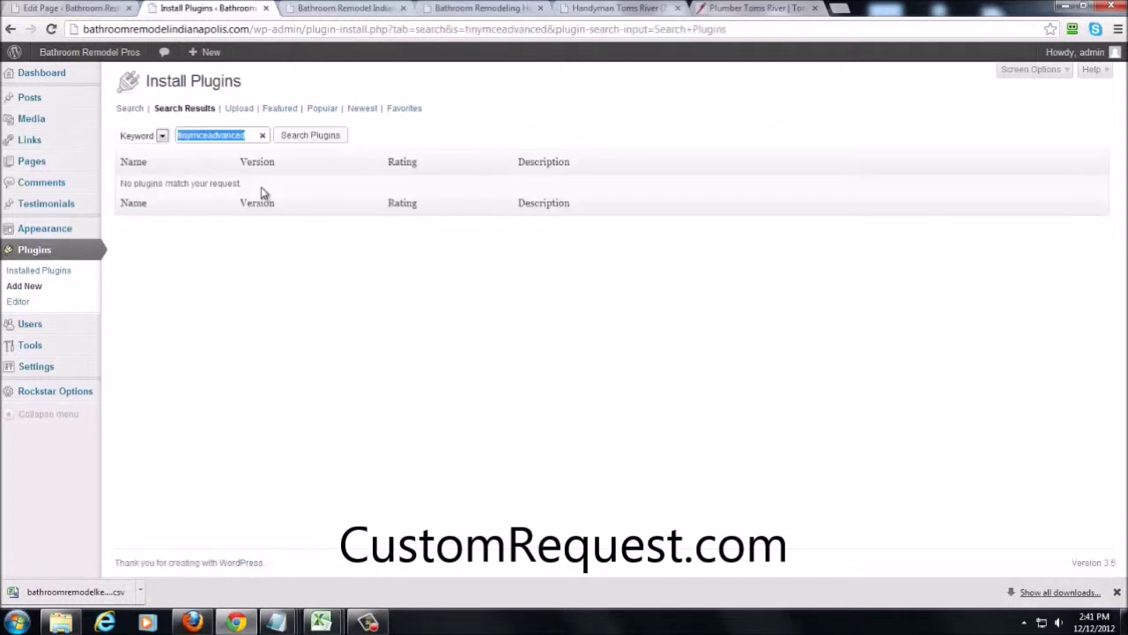
left_click(206, 135)
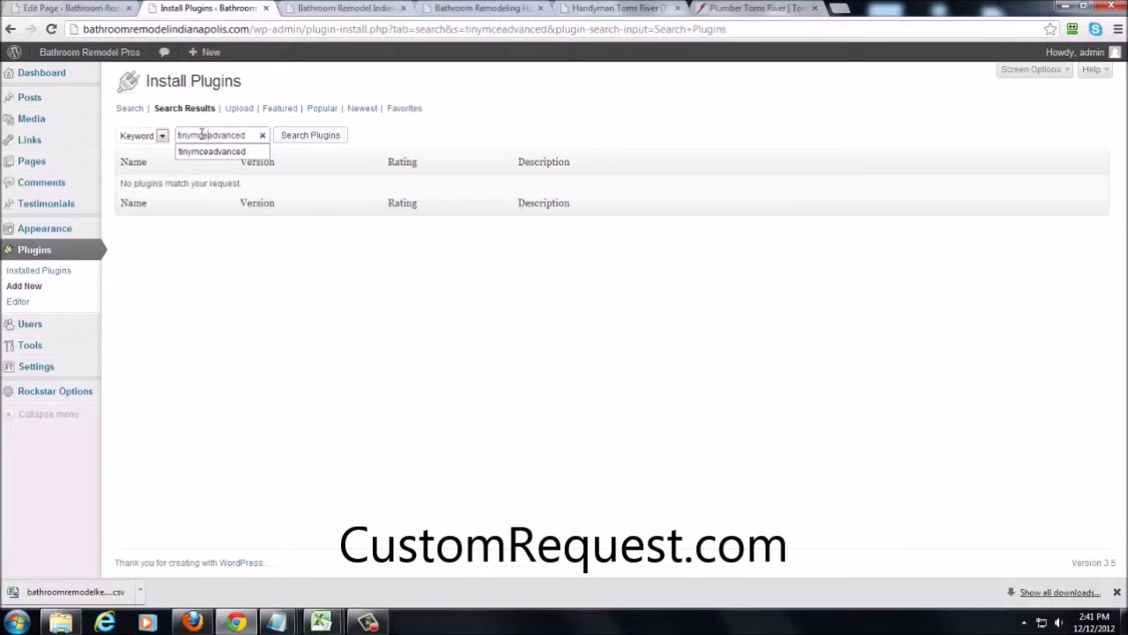
left_click(297, 141)
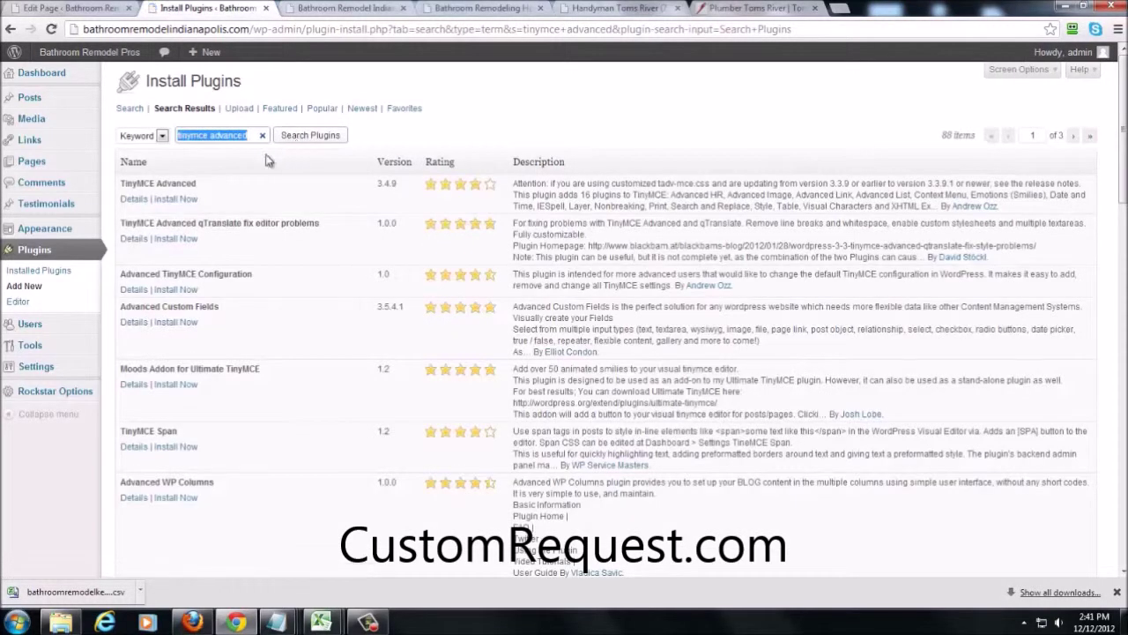
- Install the TinyMCE Advanced plugin and activate it
left_click(175, 199)
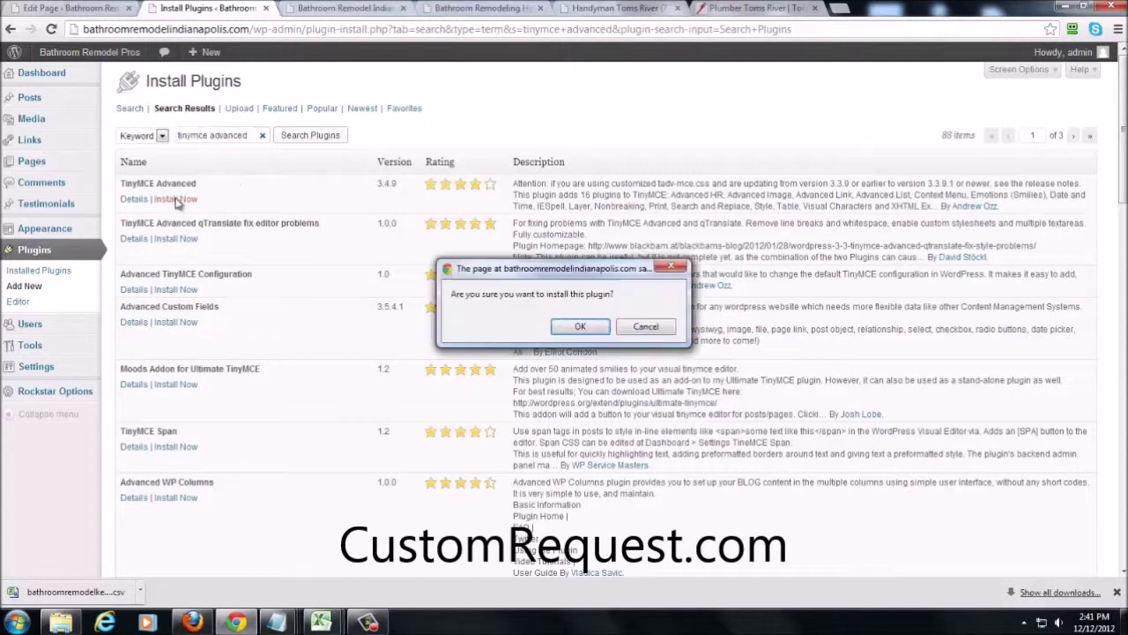
left_click(574, 326)
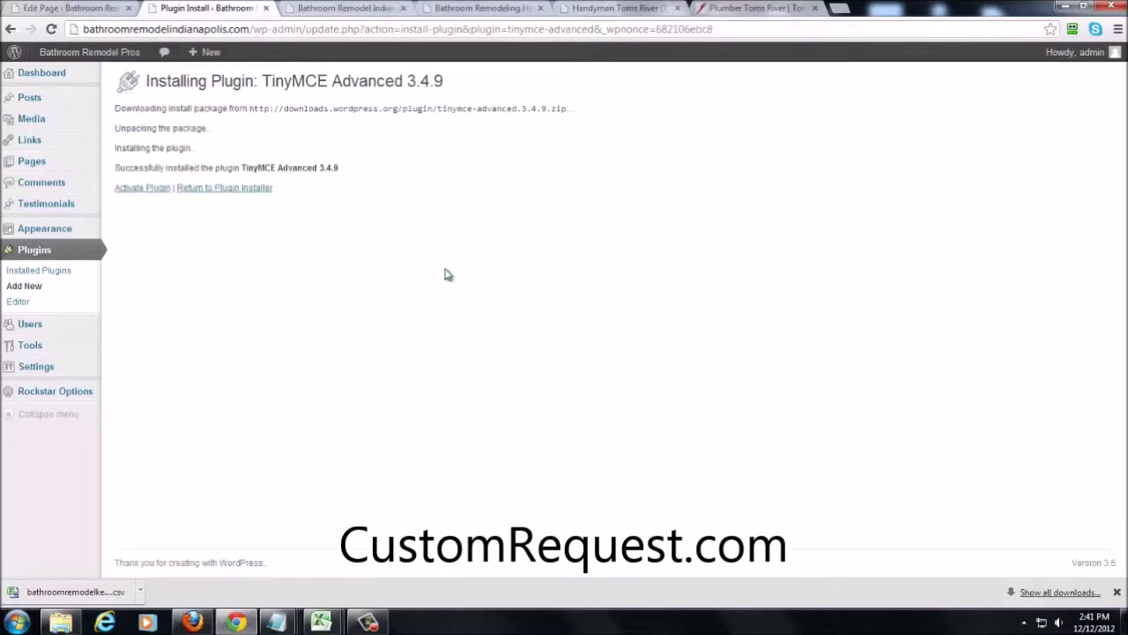
left_click(146, 187)
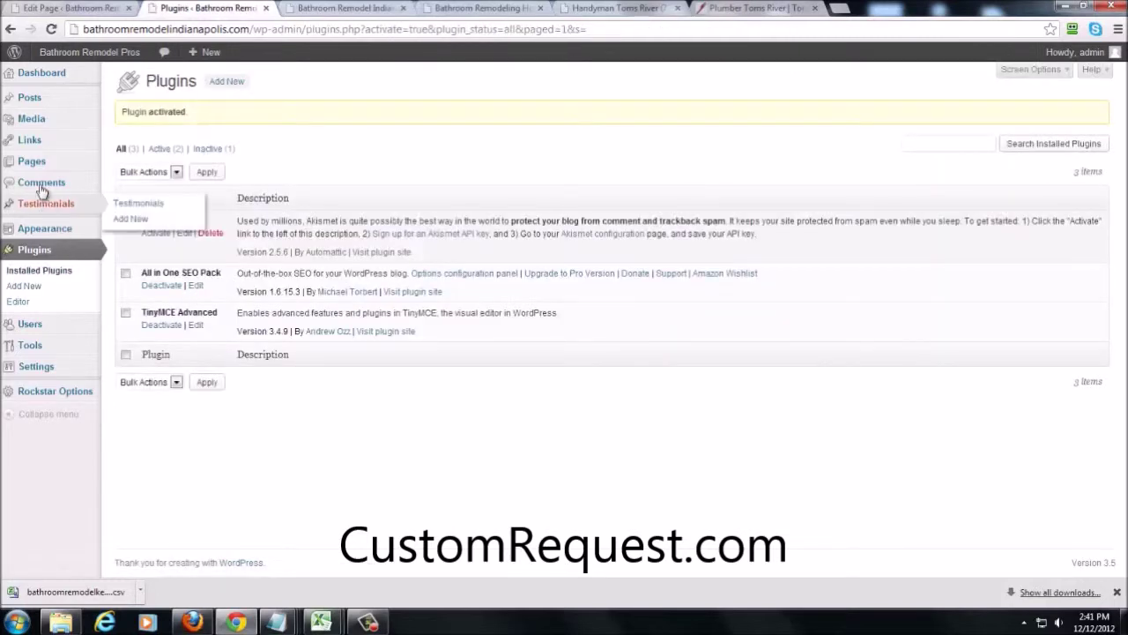
- Return to the Bathroom Remodel Indianapolis page in the editor and save its changes
left_click(319, 8)
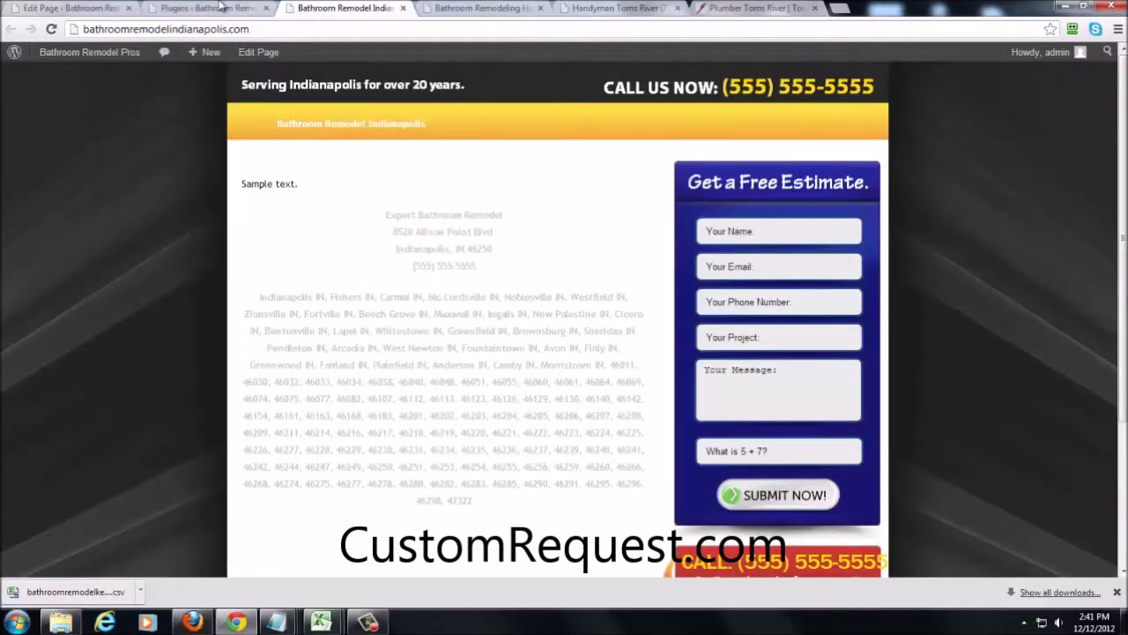
left_click(222, 8)
left_click(82, 7)
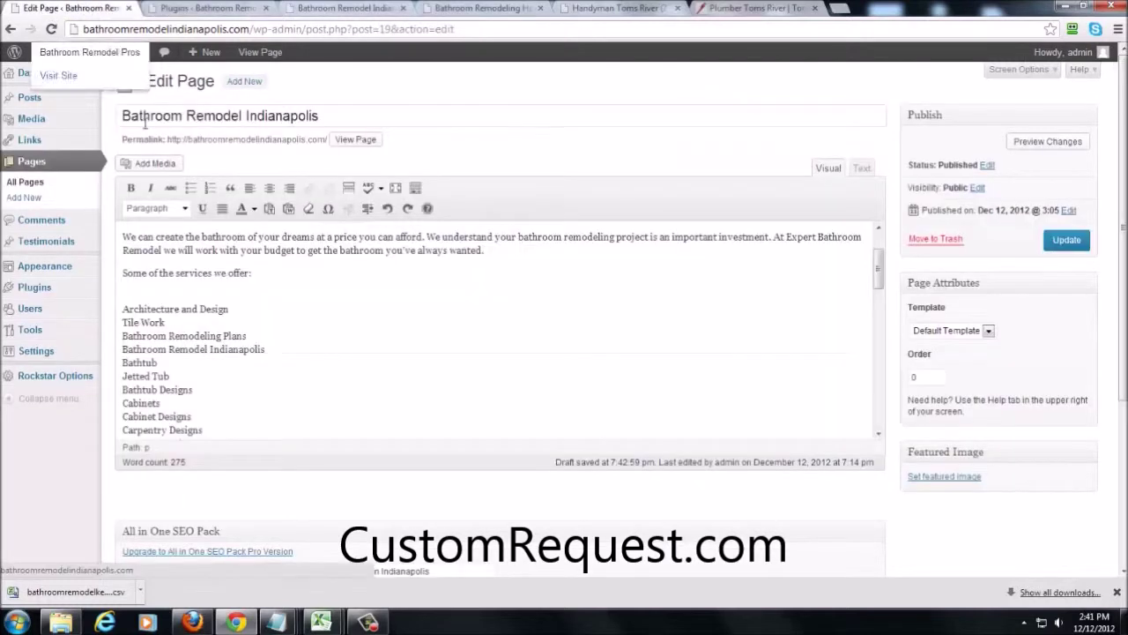
left_click_drag(123, 238, 584, 385)
left_click(694, 366)
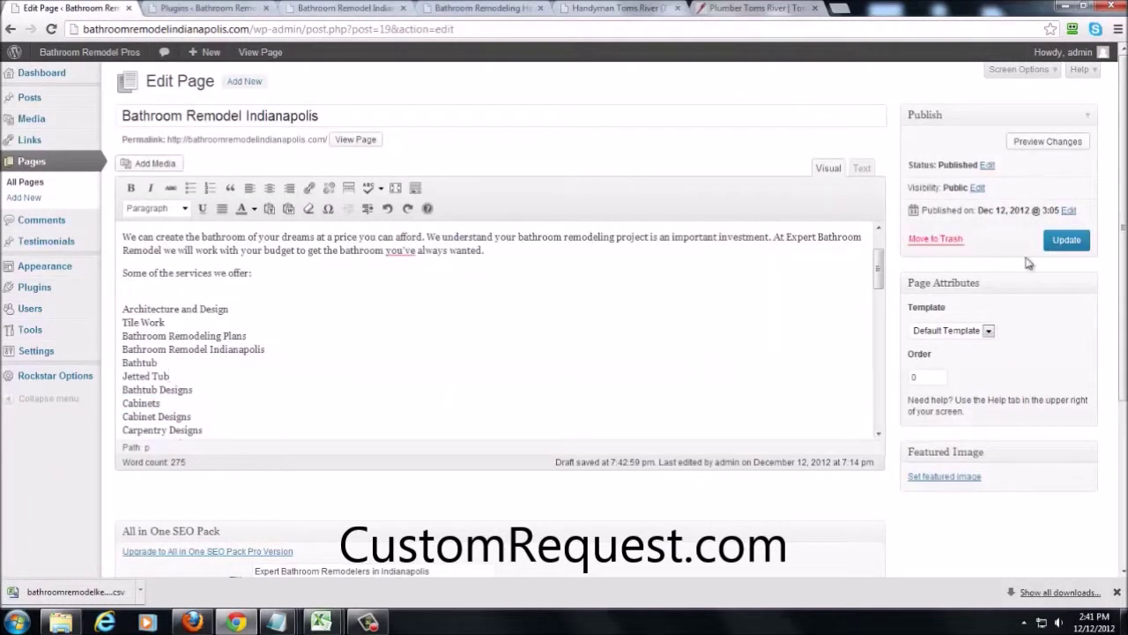
left_click(1066, 240)
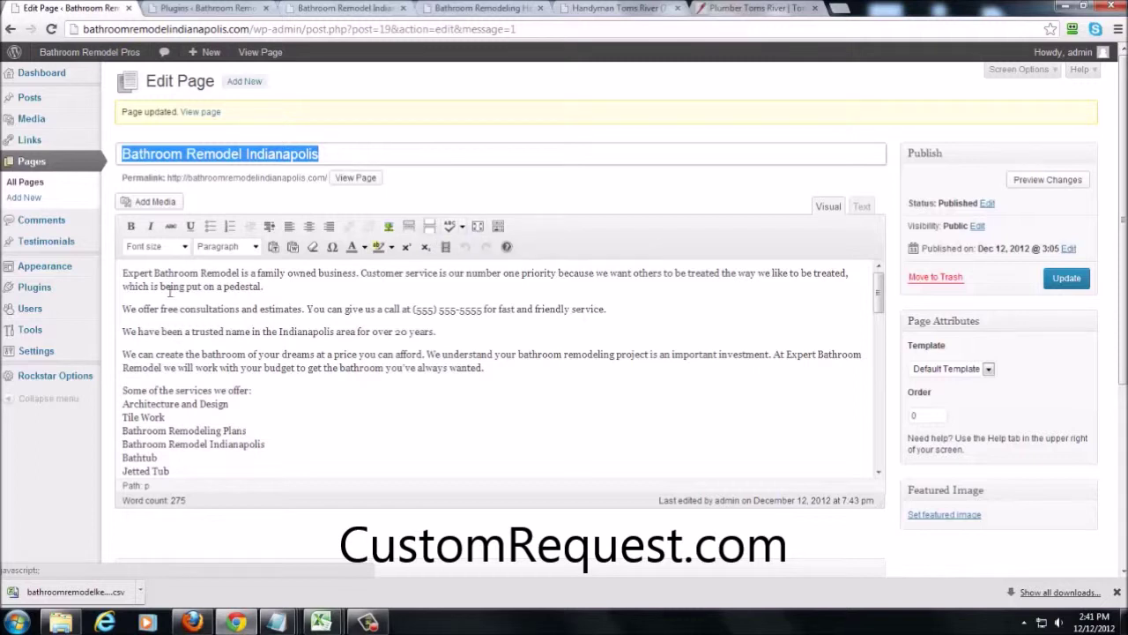
- Try to format the Bathroom Remodel Indianapolis entry in the services list as Heading 1
left_click_drag(269, 445, 98, 444)
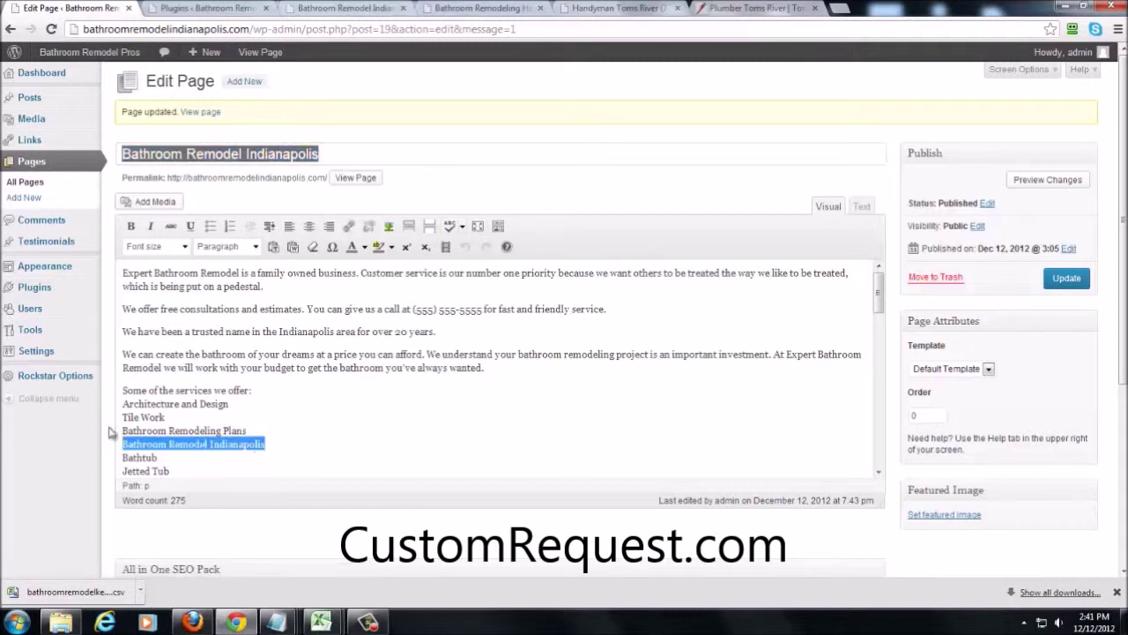
left_click(184, 247)
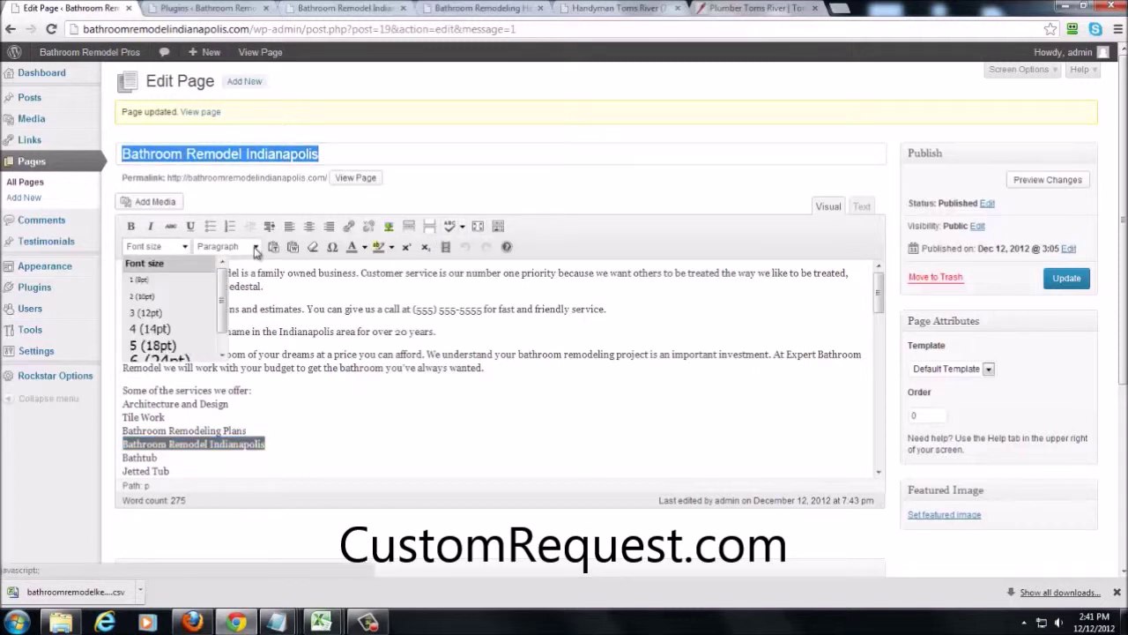
left_click(227, 246)
left_click(268, 326)
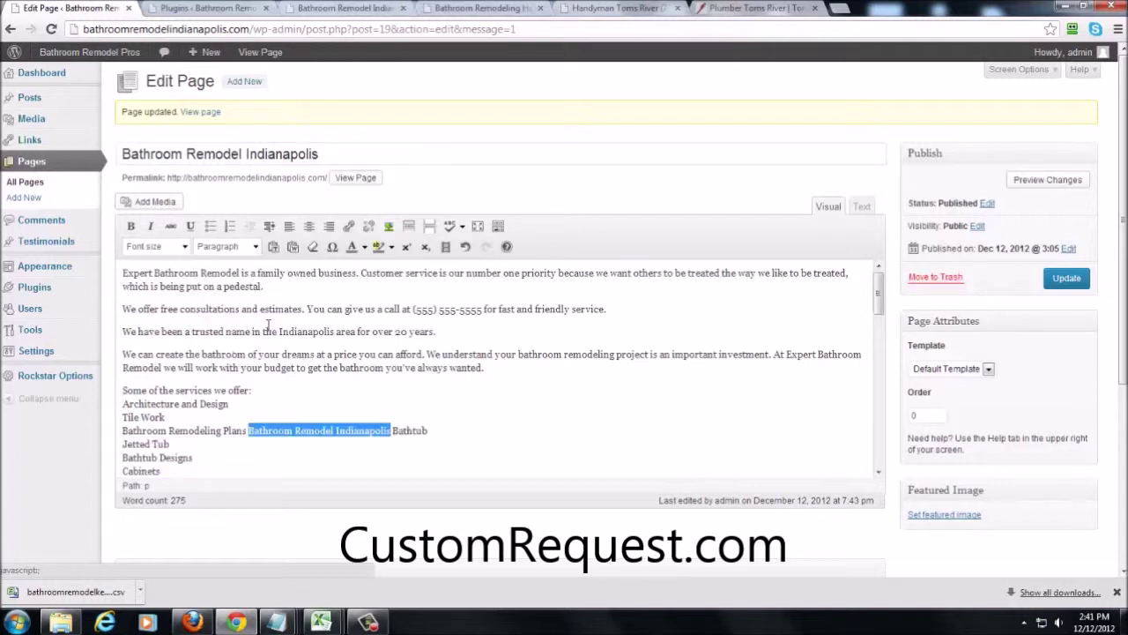
- Separate Bathroom Remodel Indianapolis into its own paragraph between Bathroom Remodeling Plans and Bathtub
left_click(249, 431)
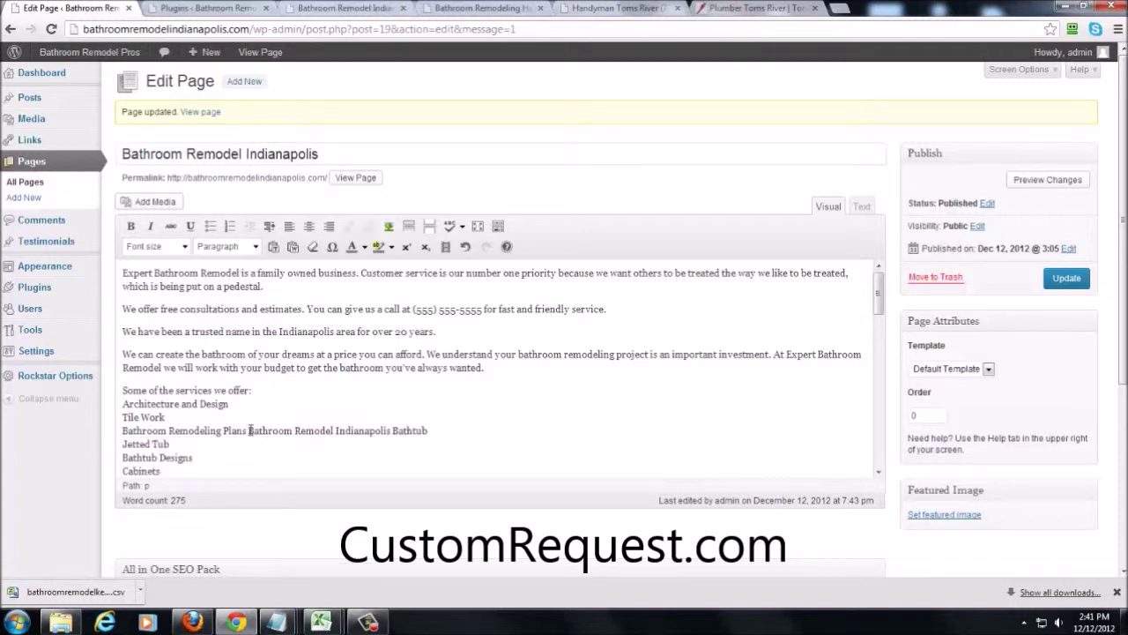
key("Return")
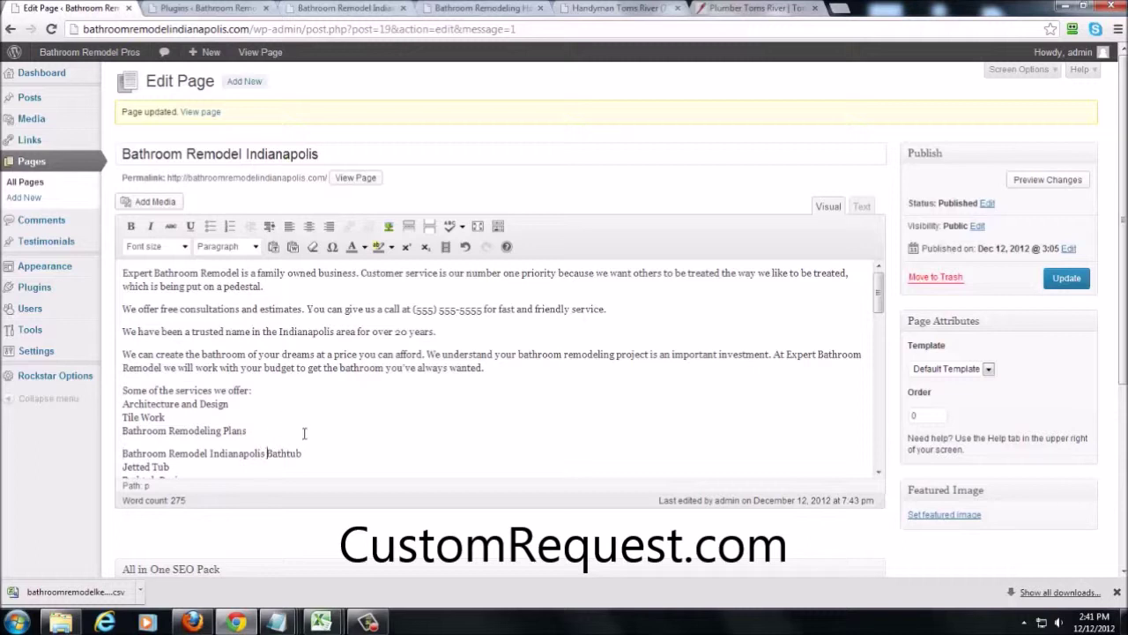
key("Return")
- Format the Bathroom Remodel Indianapolis paragraph as Heading 1 and set its font size to 3 (12pt)
left_click_drag(273, 445, 110, 447)
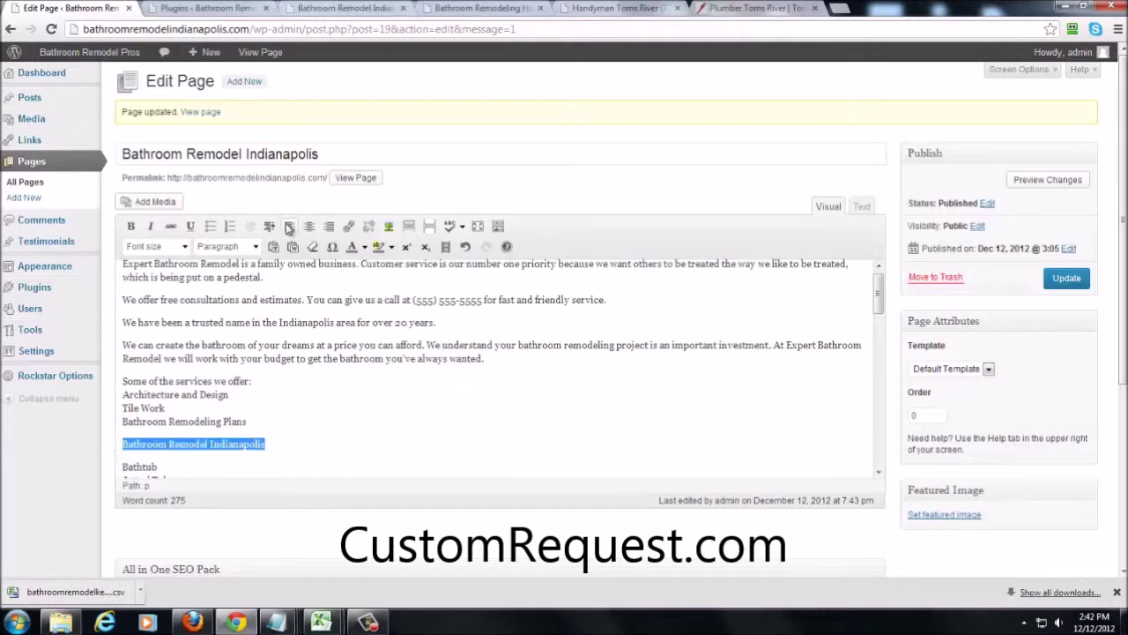
left_click(258, 248)
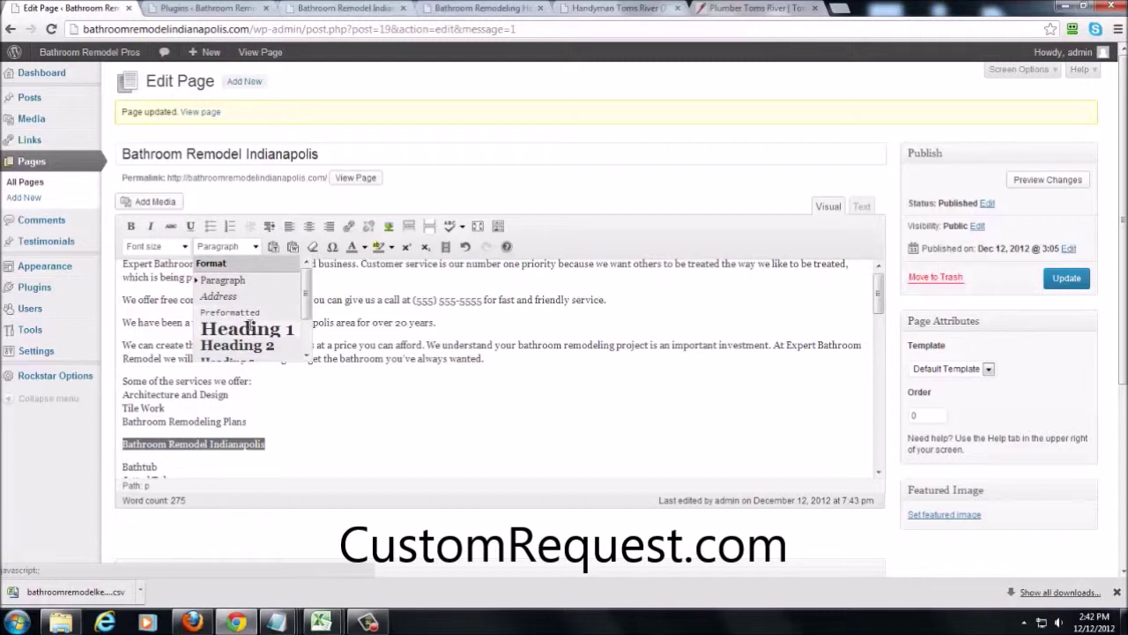
left_click(247, 328)
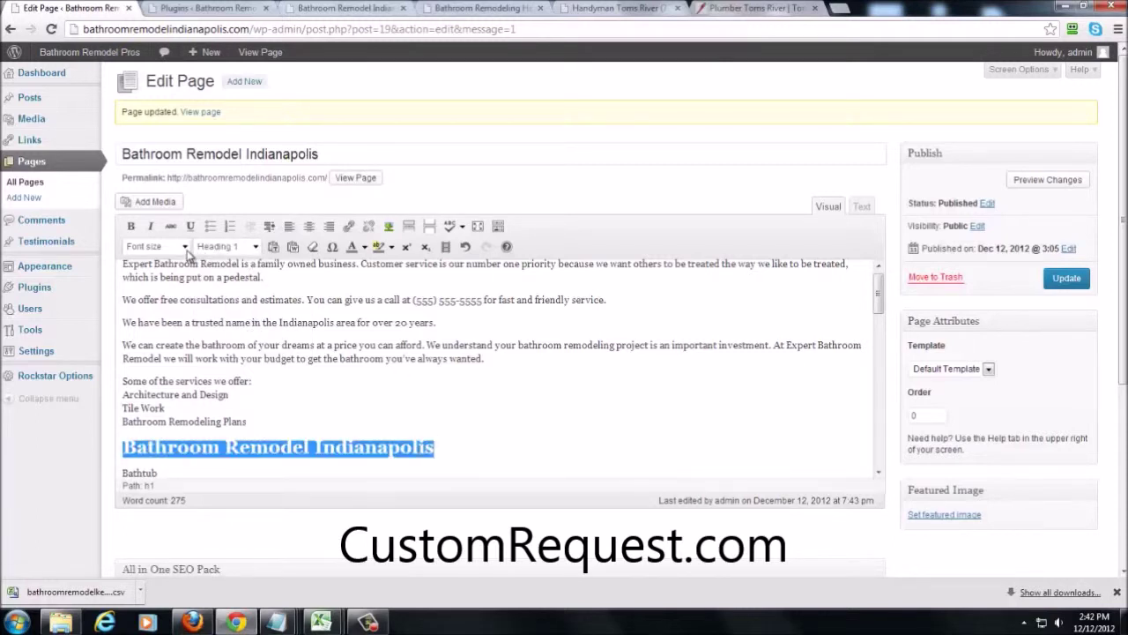
left_click(167, 246)
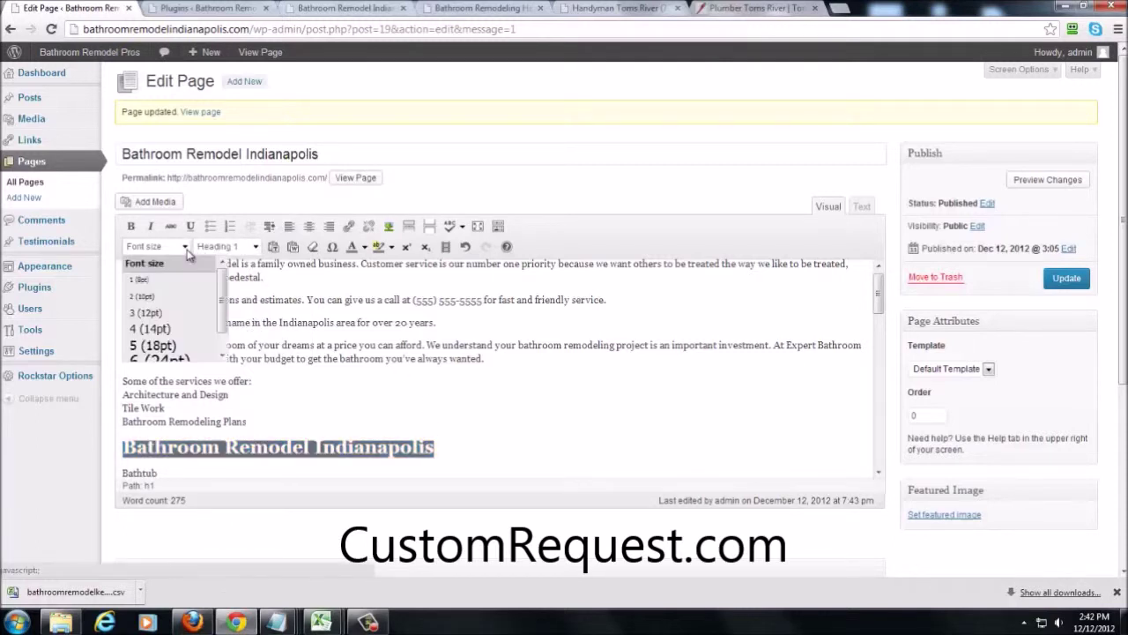
left_click(164, 328)
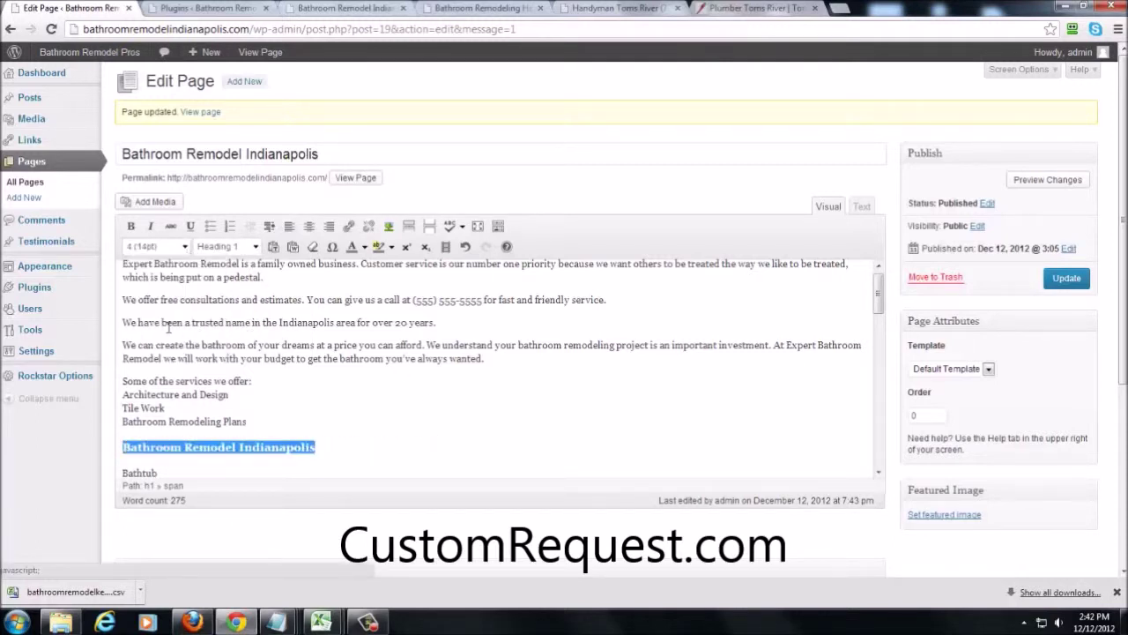
left_click(189, 247)
left_click(163, 308)
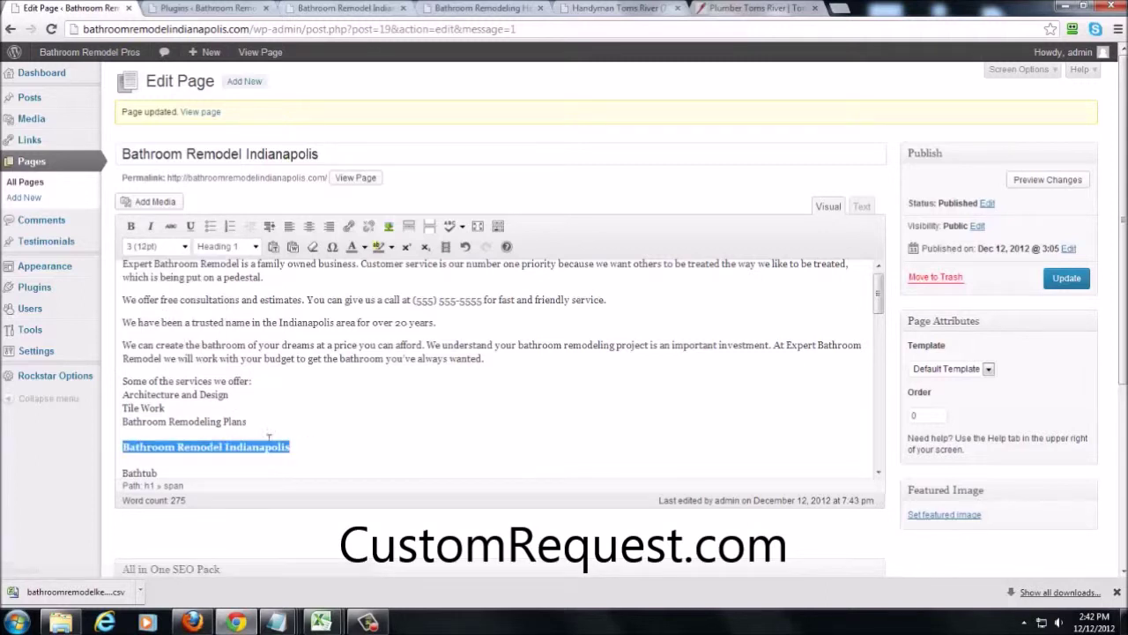
left_click(332, 452)
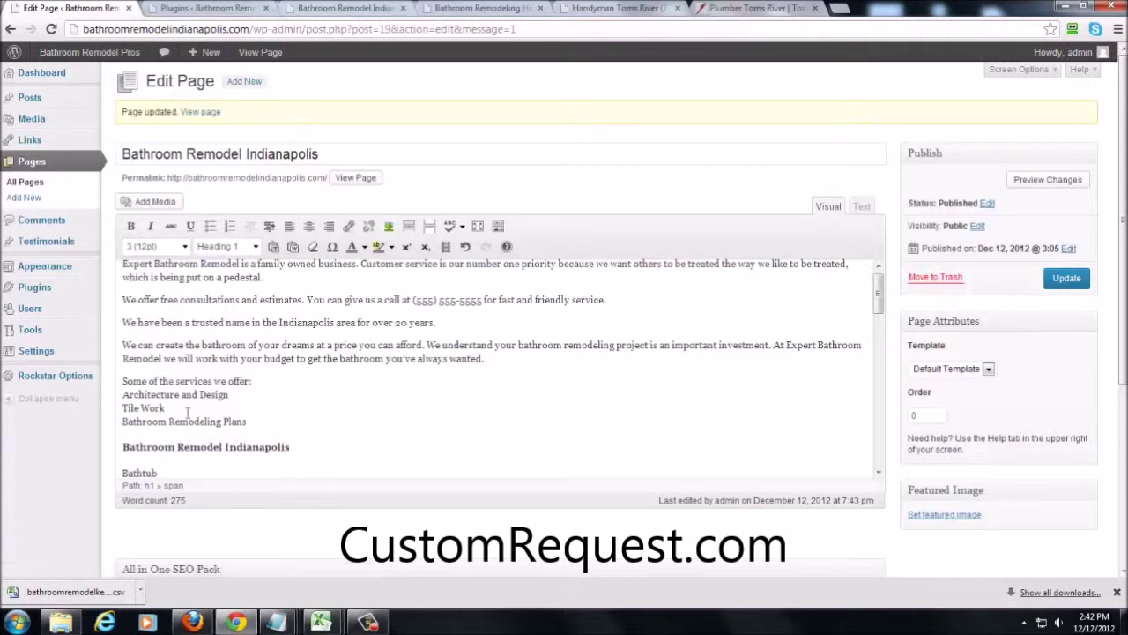
scroll(281, 413, "down", 3)
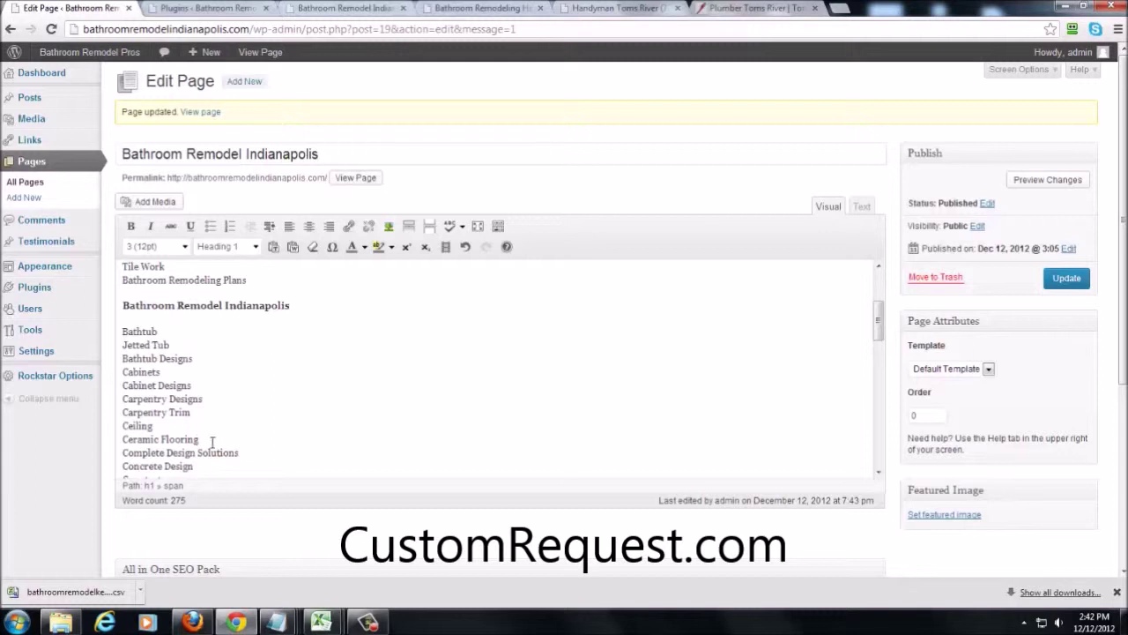
- Try to format the Bathtub Designs entry in the services list as Heading 2
scroll(269, 441, "down", 5)
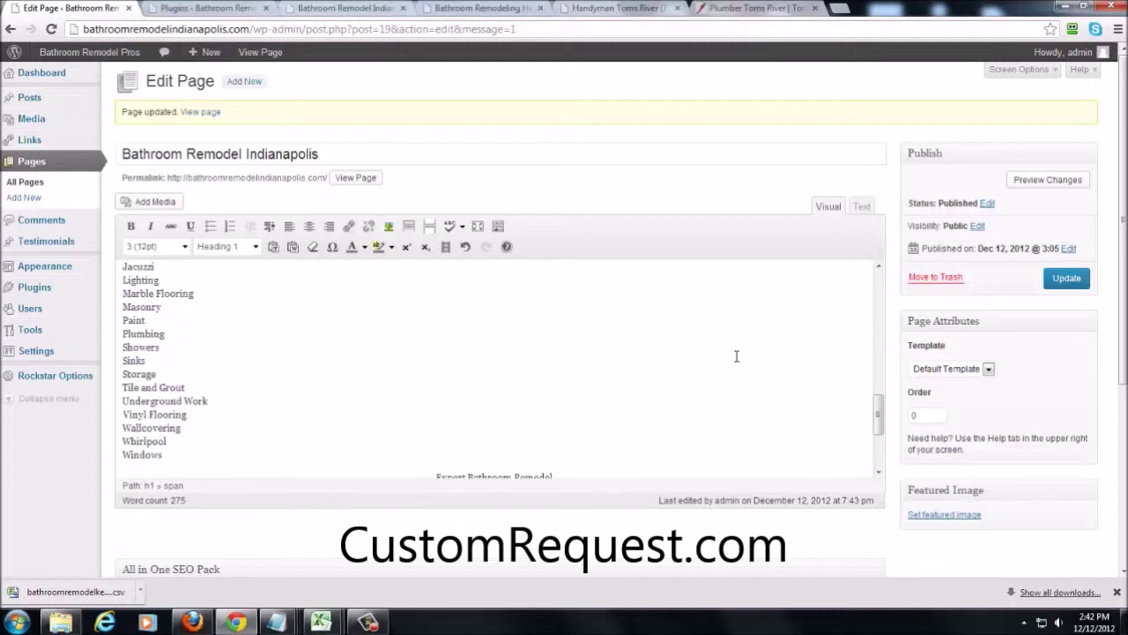
left_click_drag(878, 414, 879, 320)
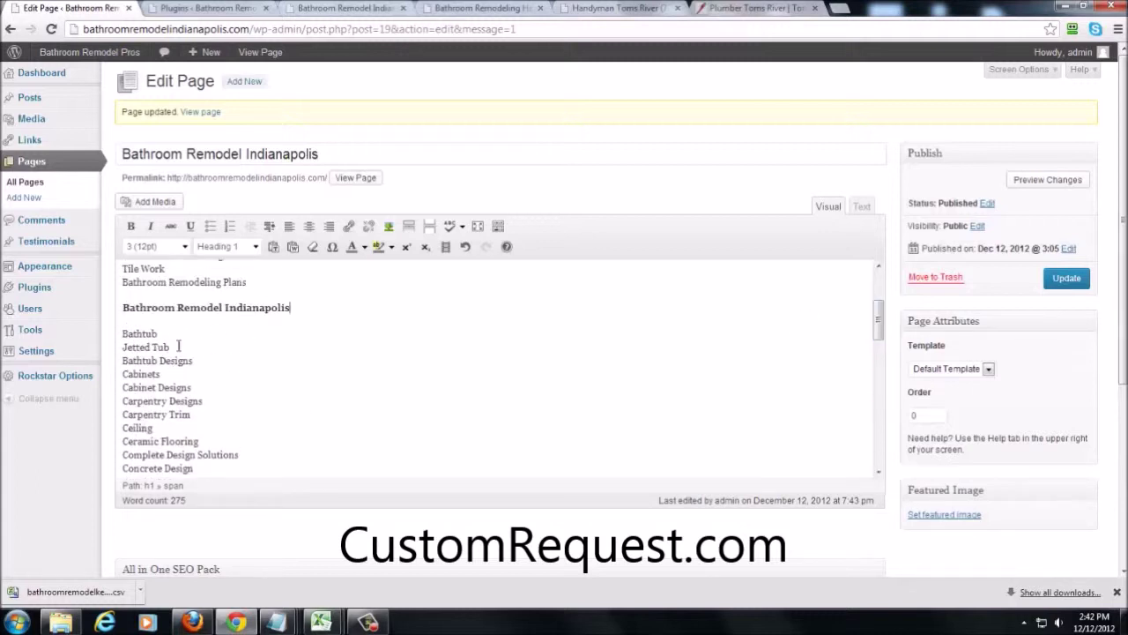
left_click_drag(197, 362, 104, 360)
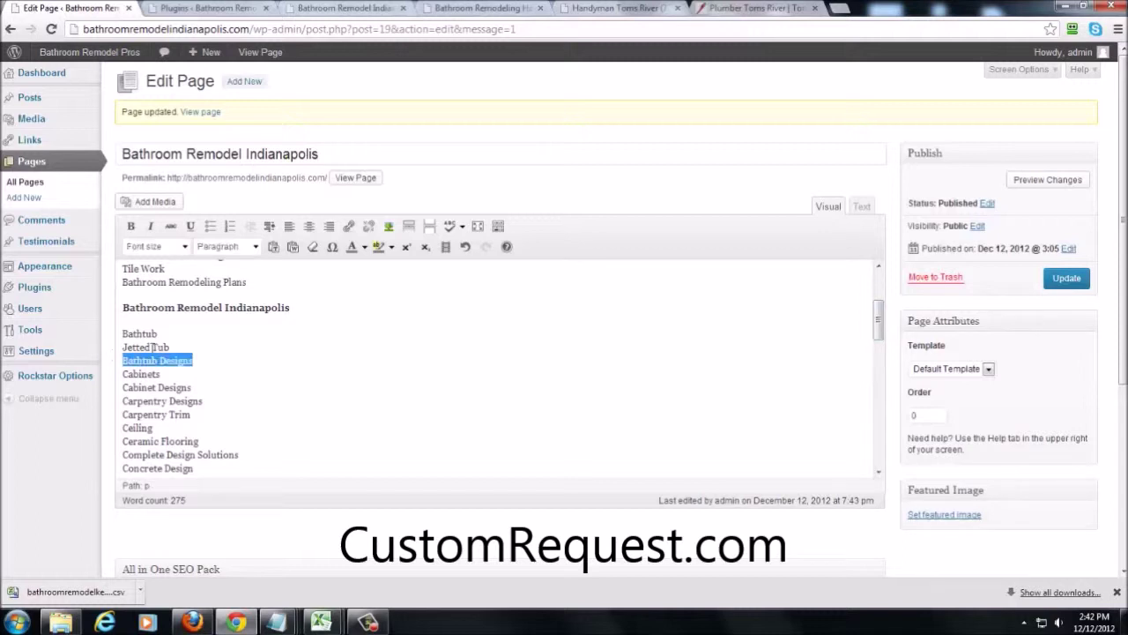
left_click(254, 247)
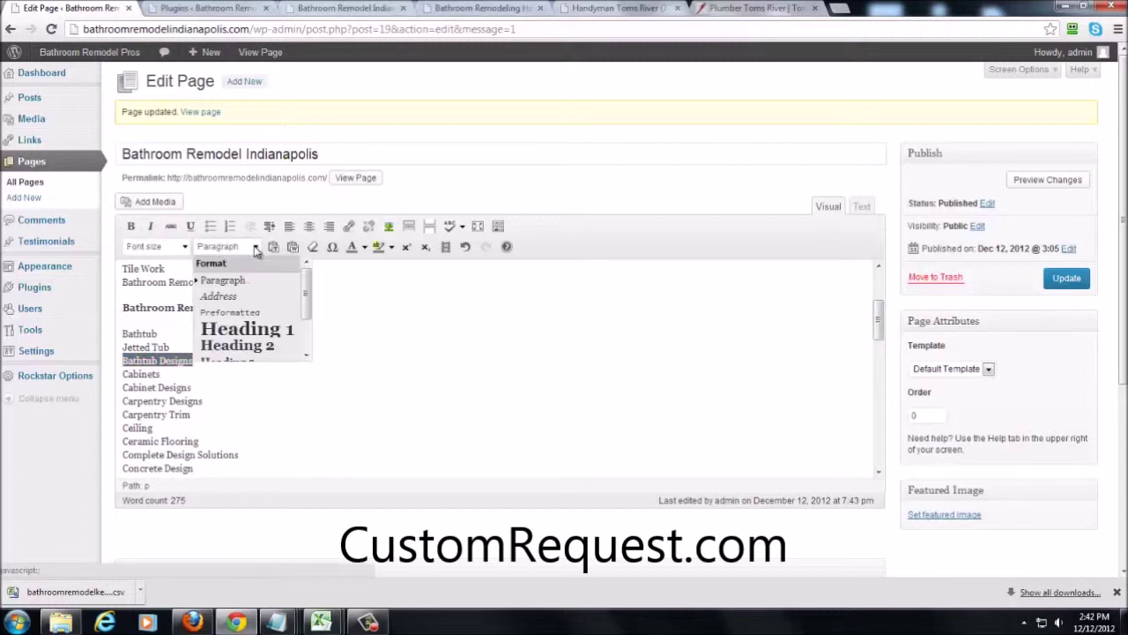
left_click(232, 346)
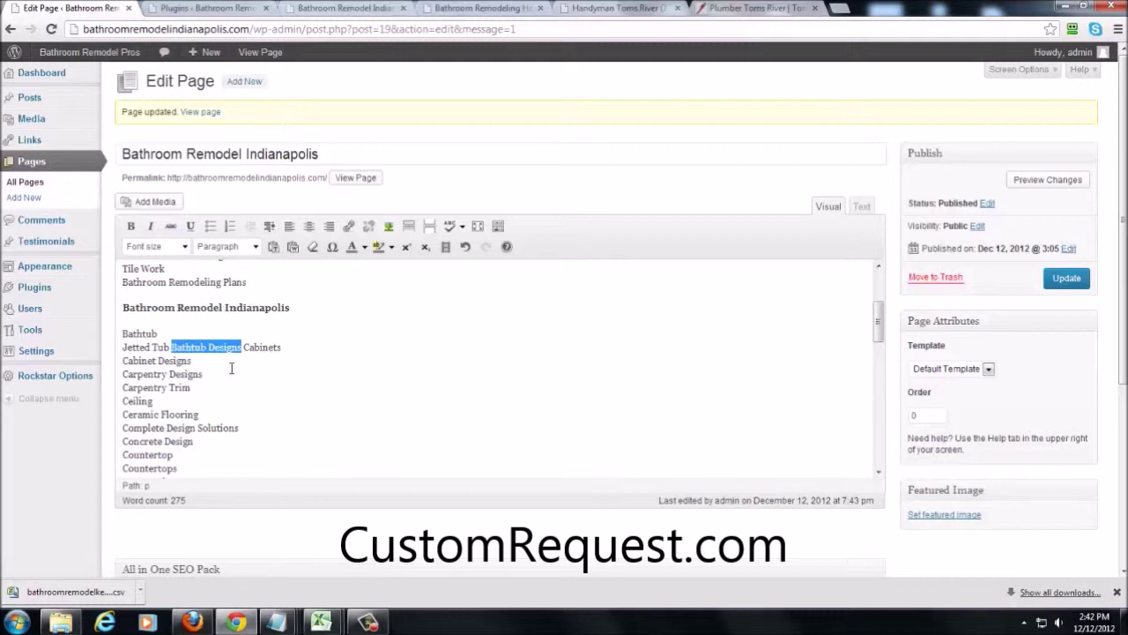
- Separate Bathtub Designs into its own paragraph between Jetted Tub and Cabinets
key("Left")
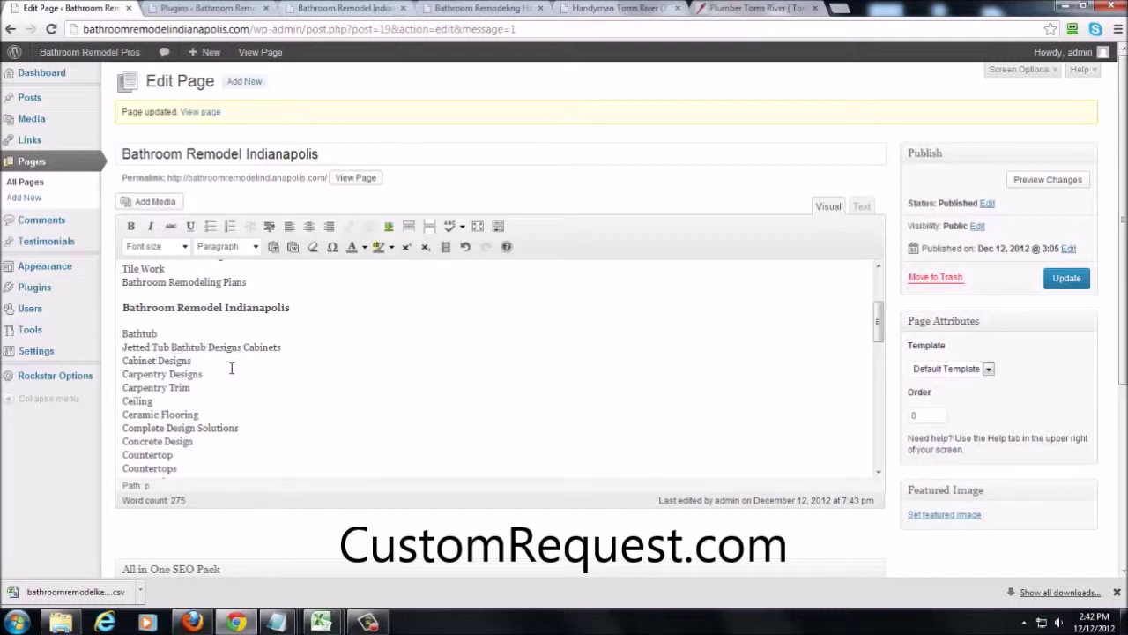
key("Return")
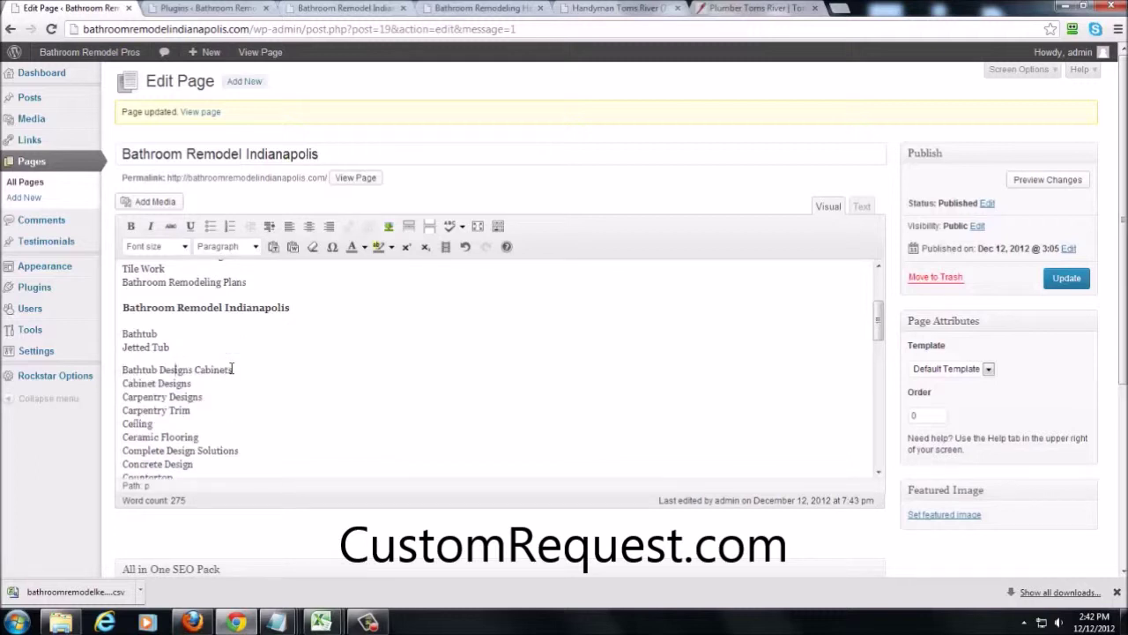
key("Return")
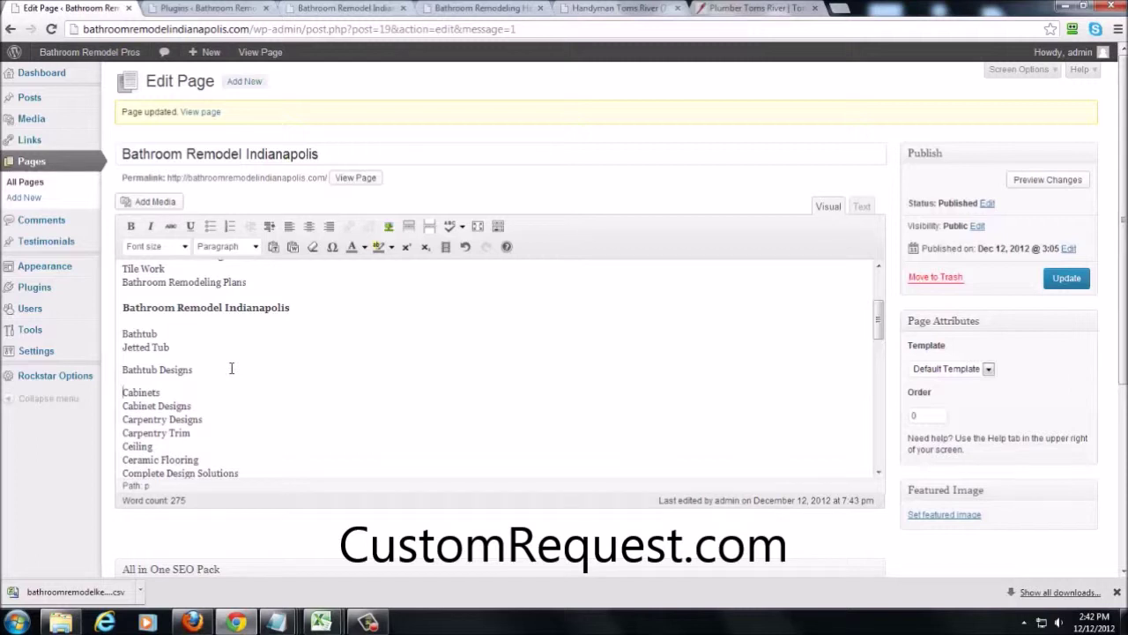
- Format the Bathtub Designs paragraph as Heading 2 and set its font size to 3 (12pt)
key("shift+Home")
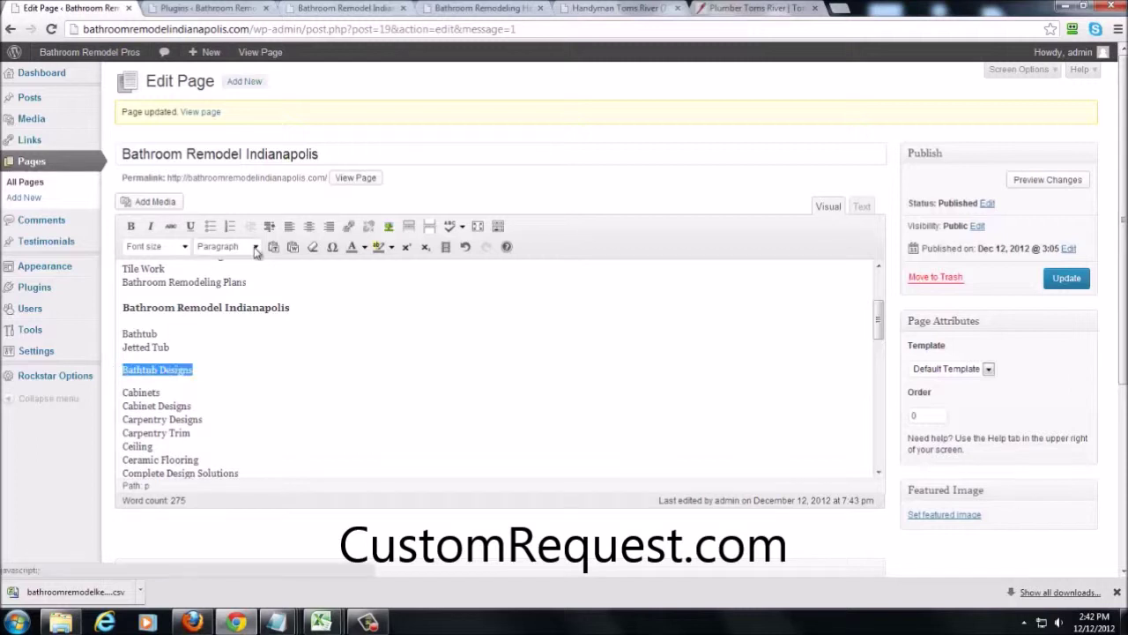
left_click(238, 246)
left_click(246, 345)
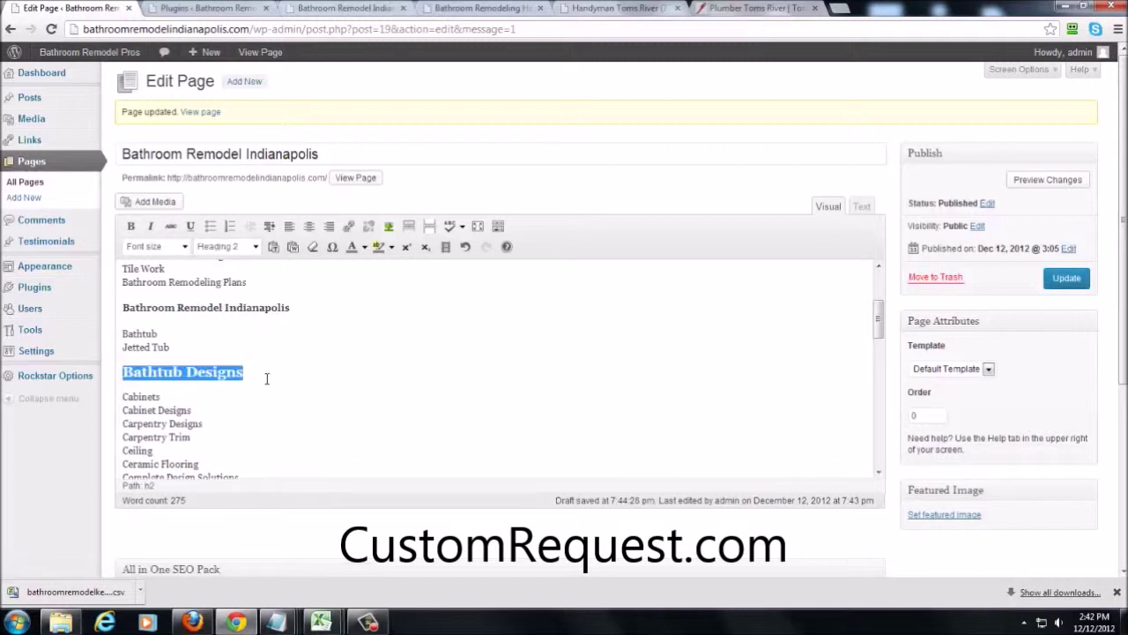
left_click(185, 247)
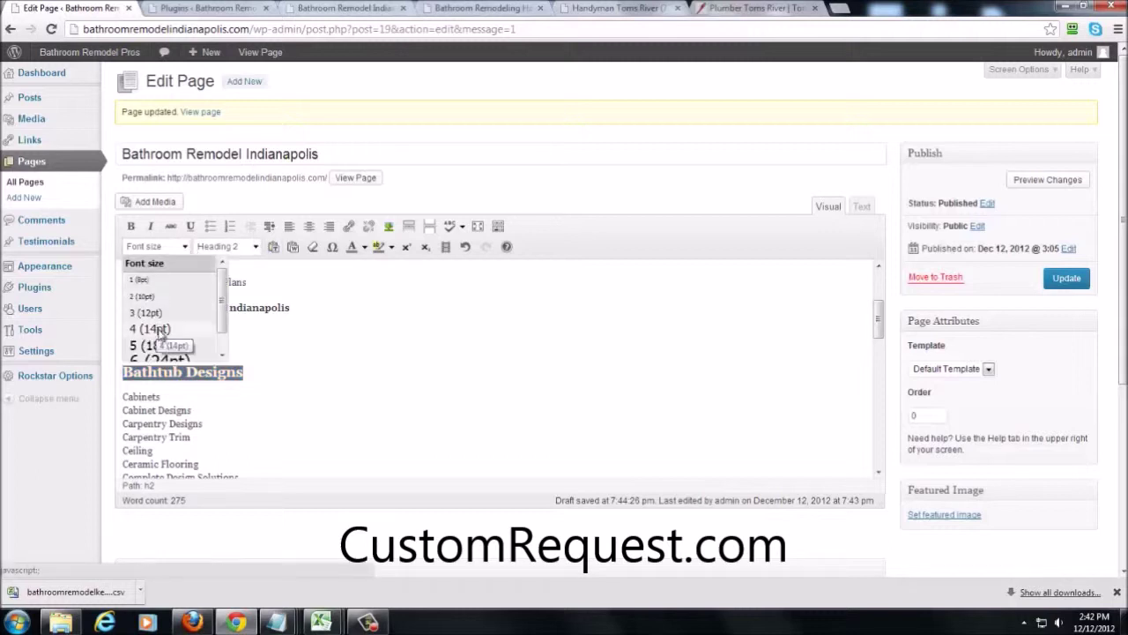
left_click(191, 329)
left_click(185, 246)
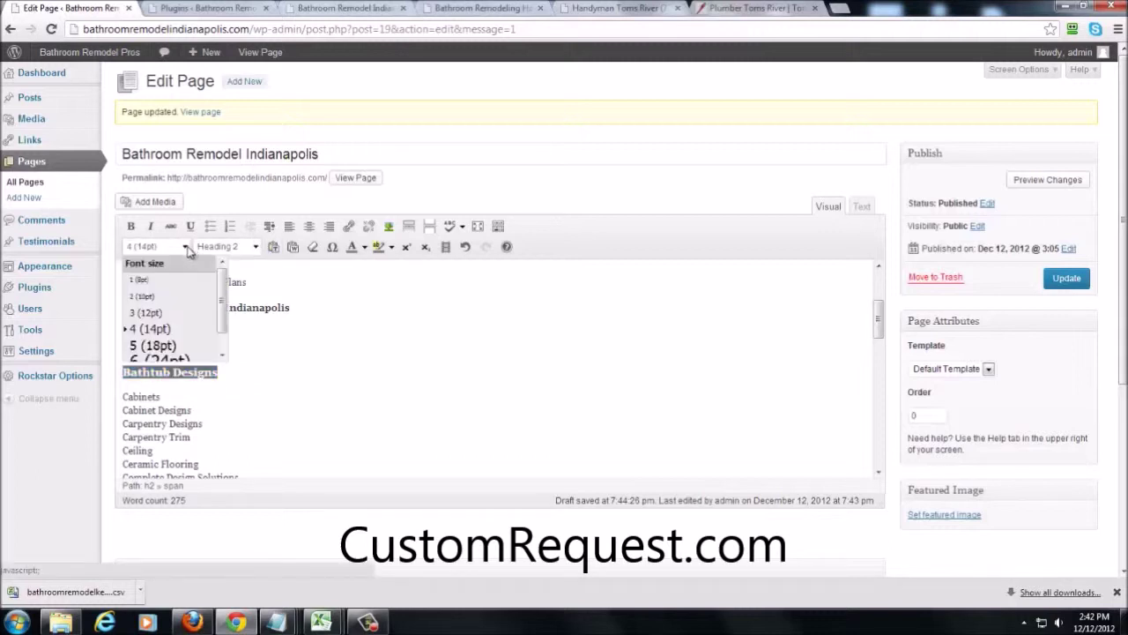
left_click(162, 315)
left_click(240, 379)
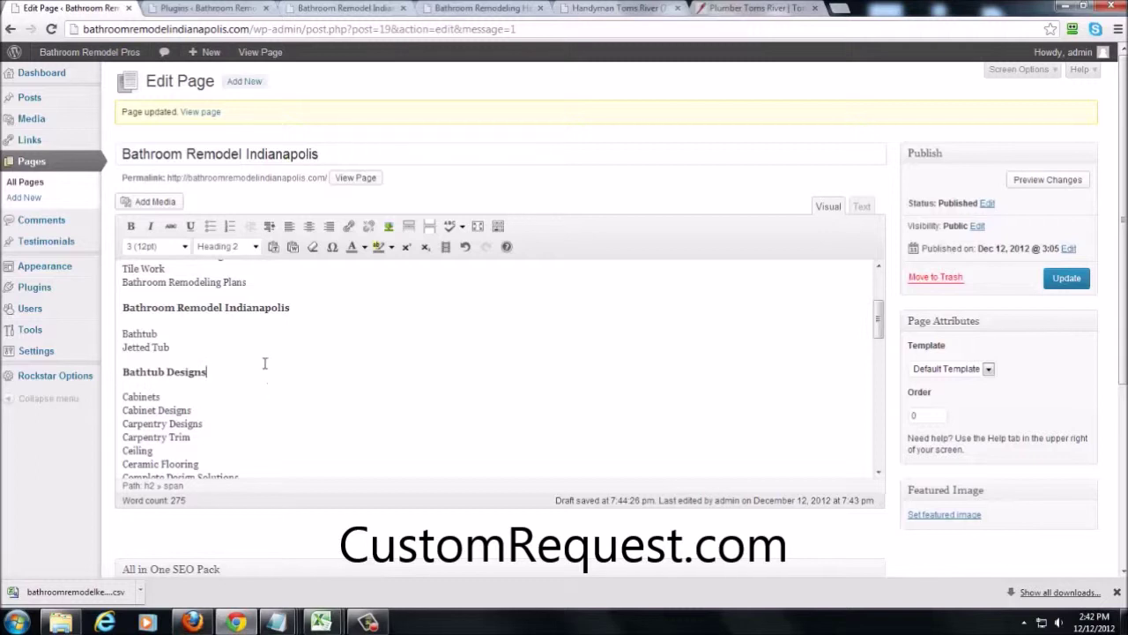
- Try to format the Custom Showers entry in the services list as Heading 3
scroll(265, 363, "down", 2)
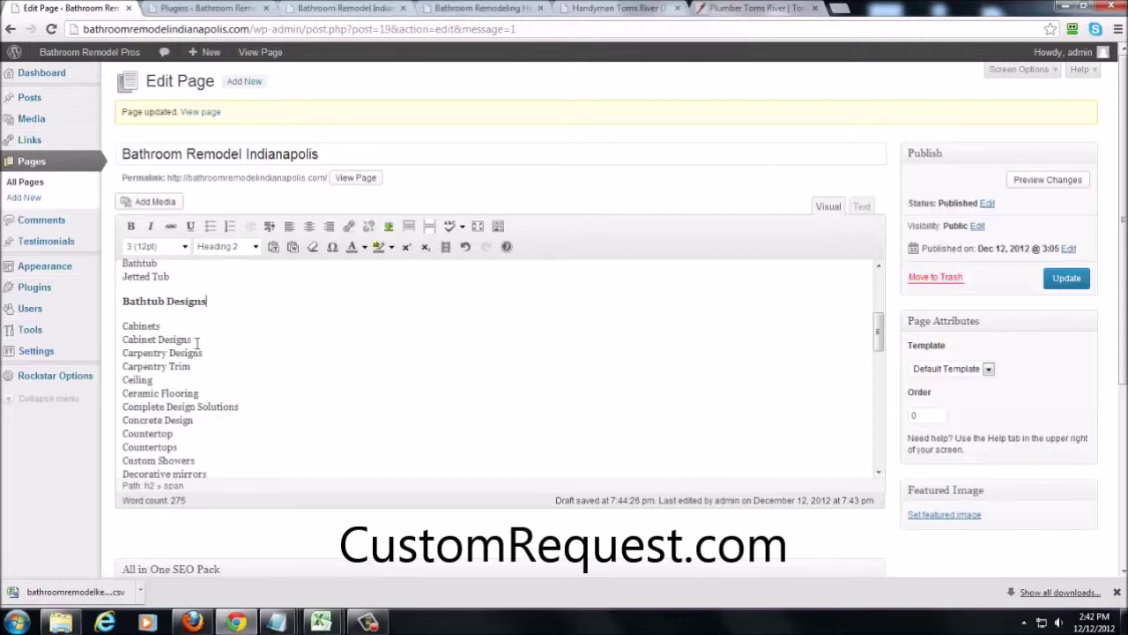
scroll(195, 341, "down", 2)
left_click_drag(197, 389, 121, 389)
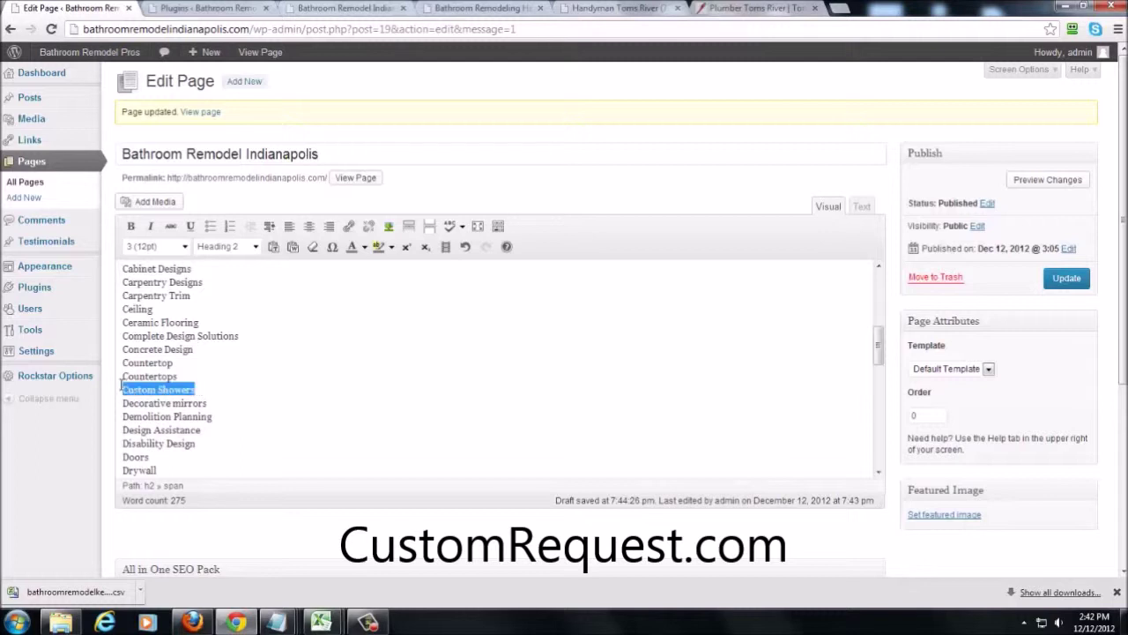
left_click(255, 247)
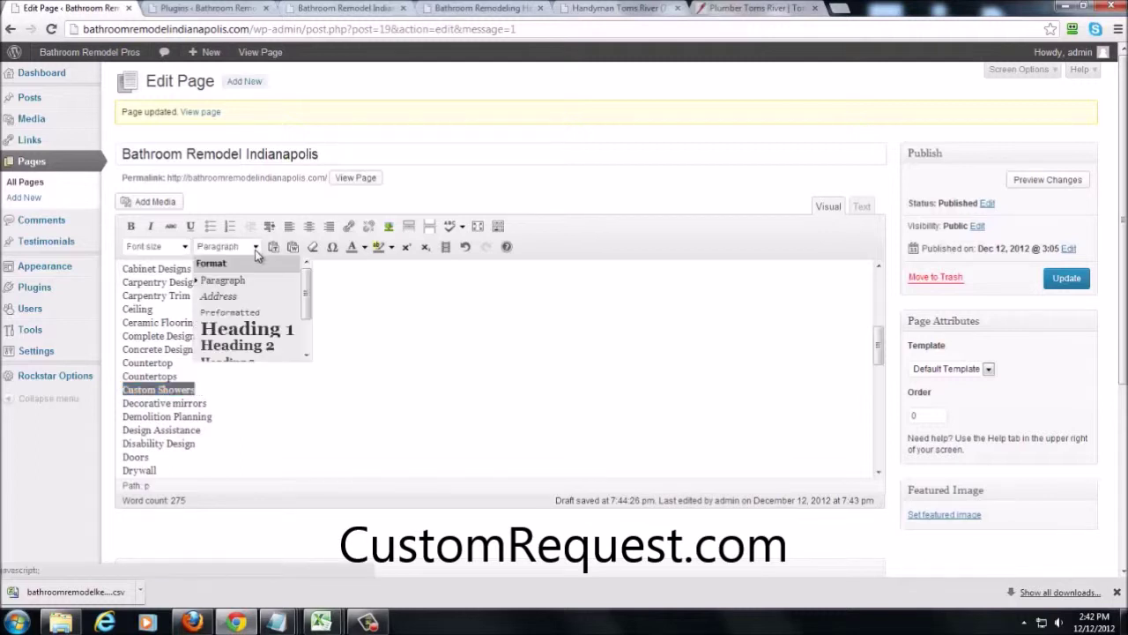
left_click_drag(306, 307, 306, 329)
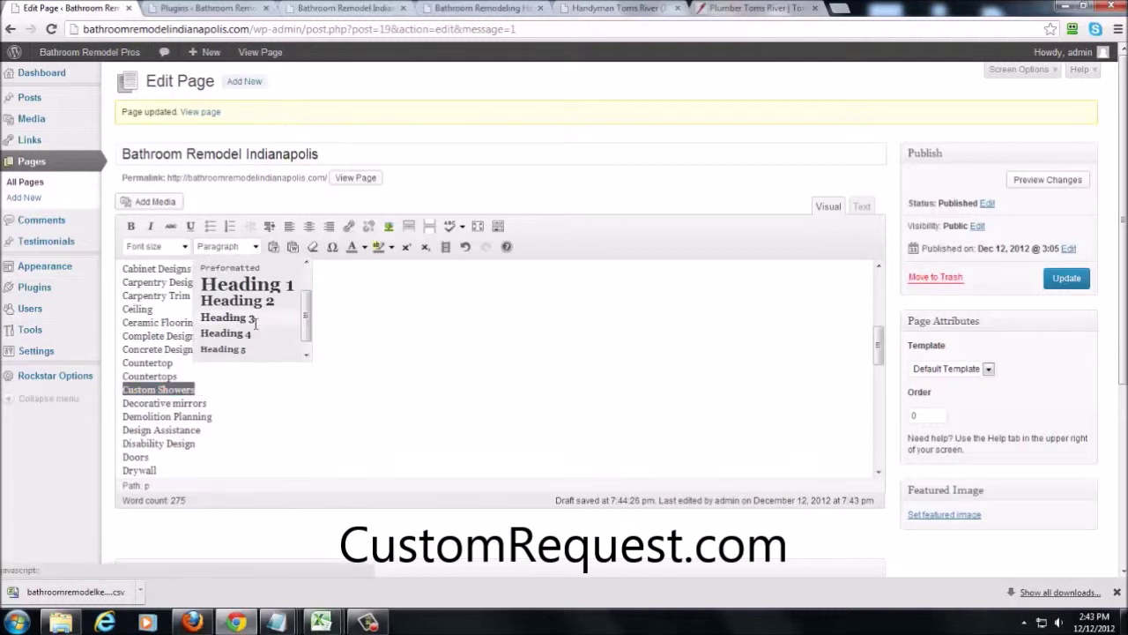
left_click(247, 347)
- Separate Custom Showers into its own paragraph between Countertops and Decorative mirrors
key("Left")
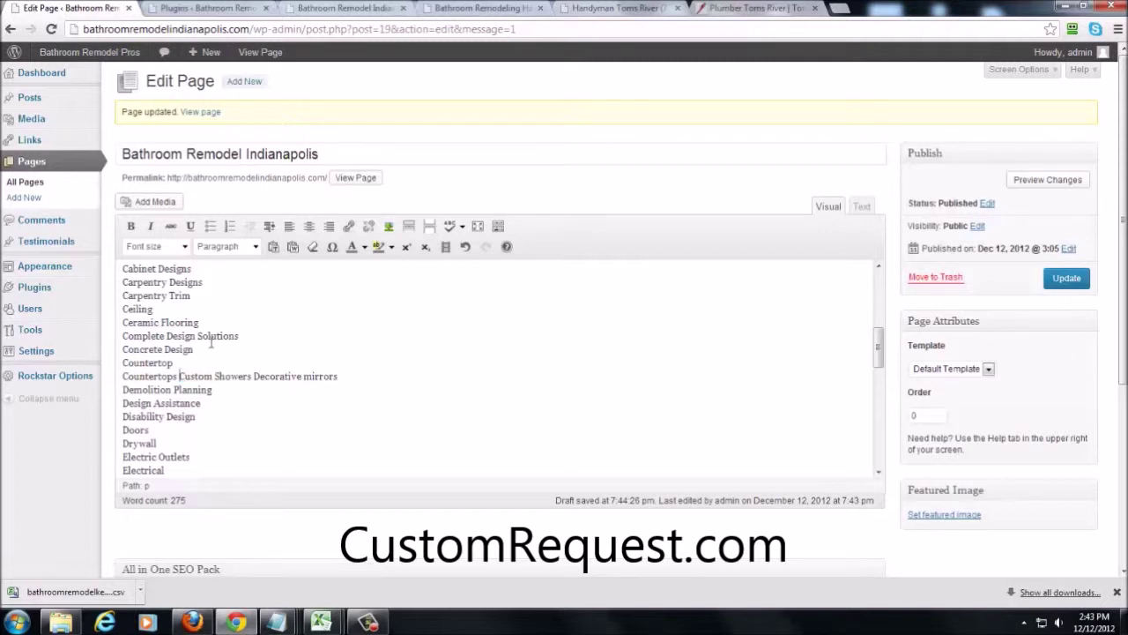
key("Return")
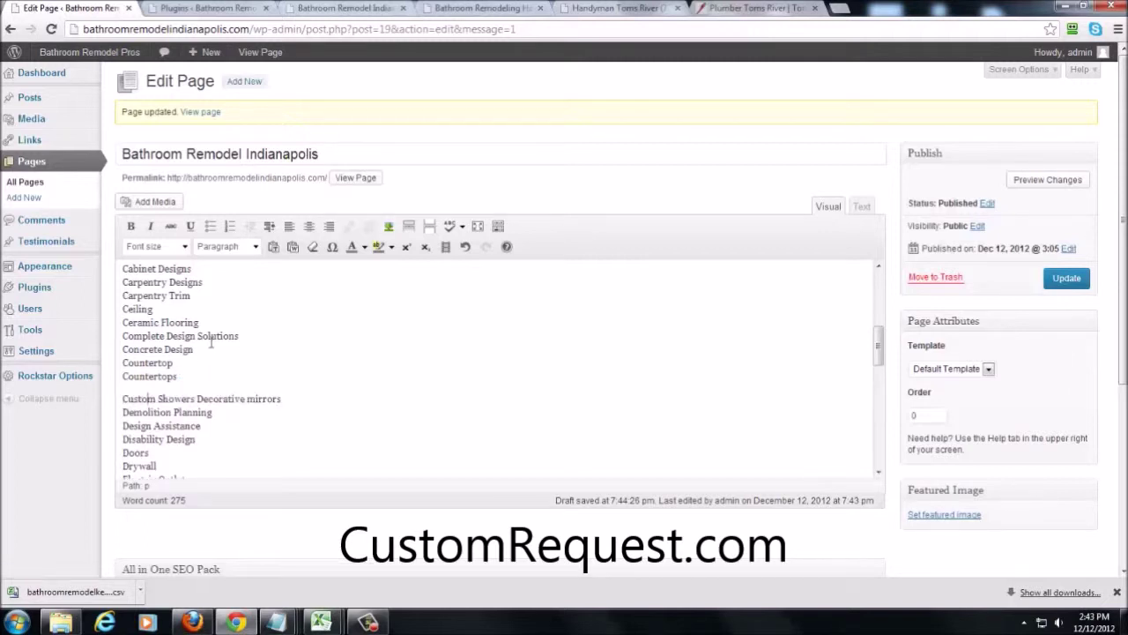
key("Return")
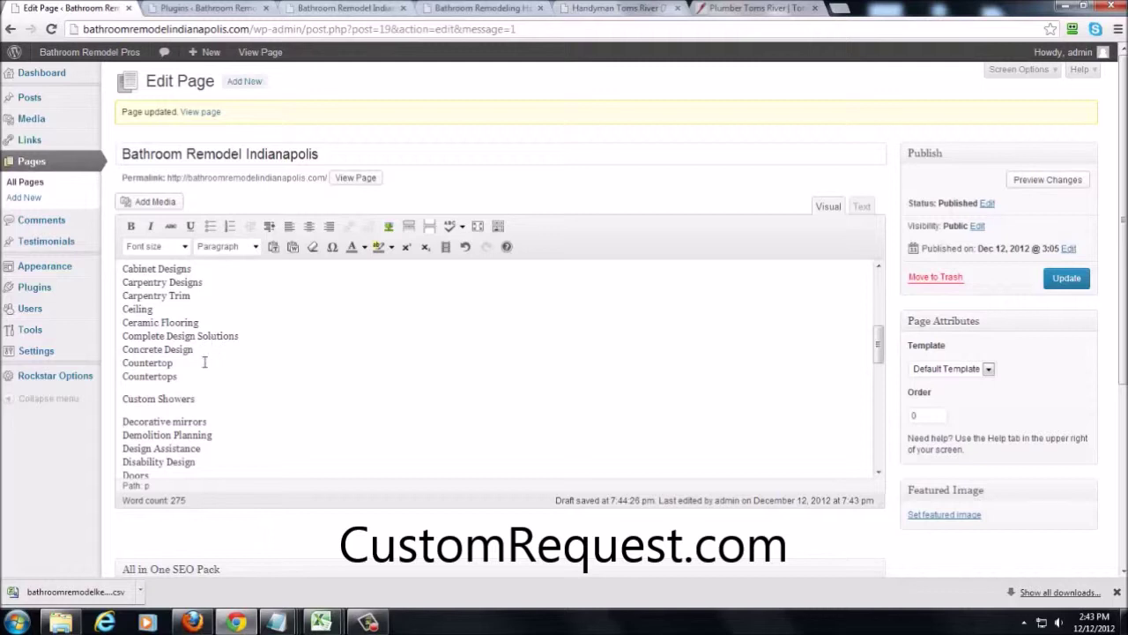
- Format the Custom Showers paragraph as Heading 3 and set its font size to 3 (12pt)
left_click_drag(207, 405, 116, 401)
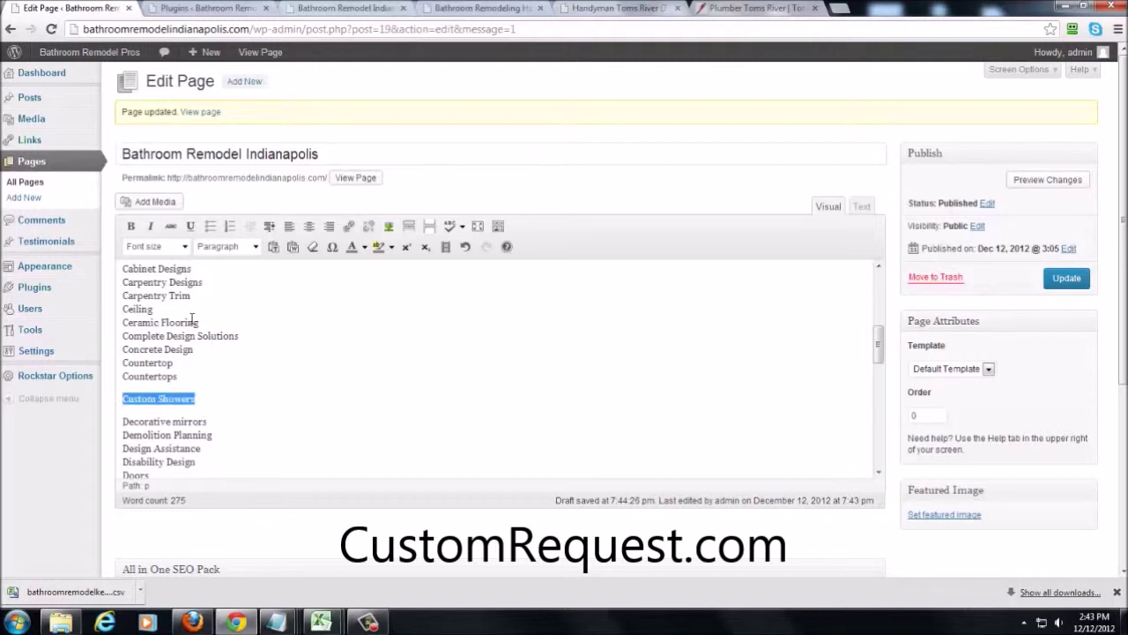
left_click(255, 246)
left_click(250, 317)
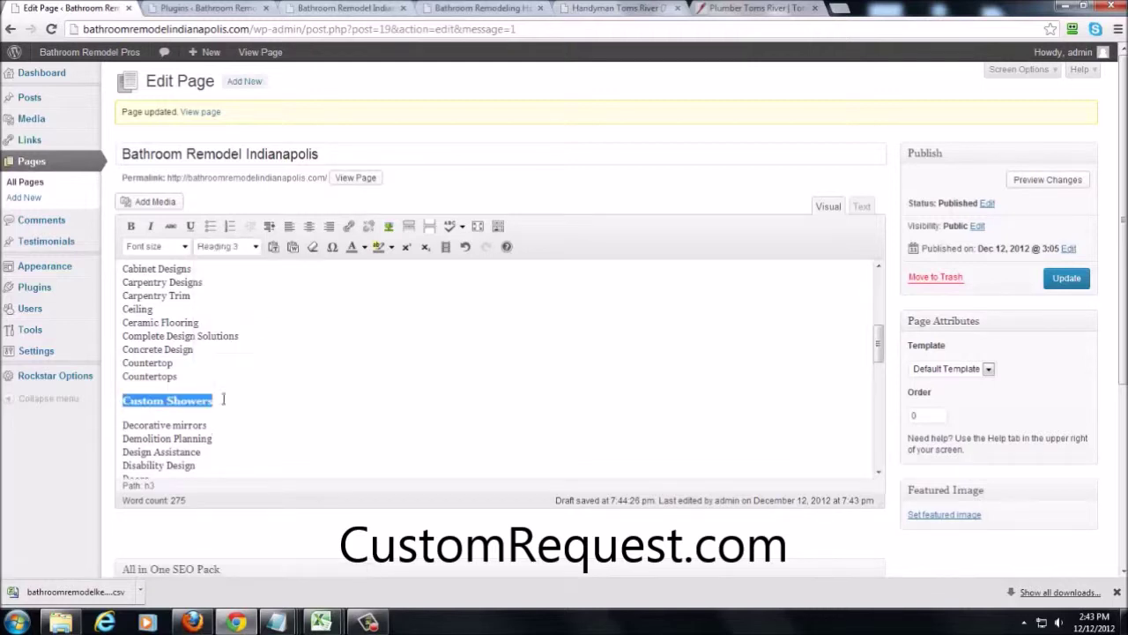
left_click(187, 247)
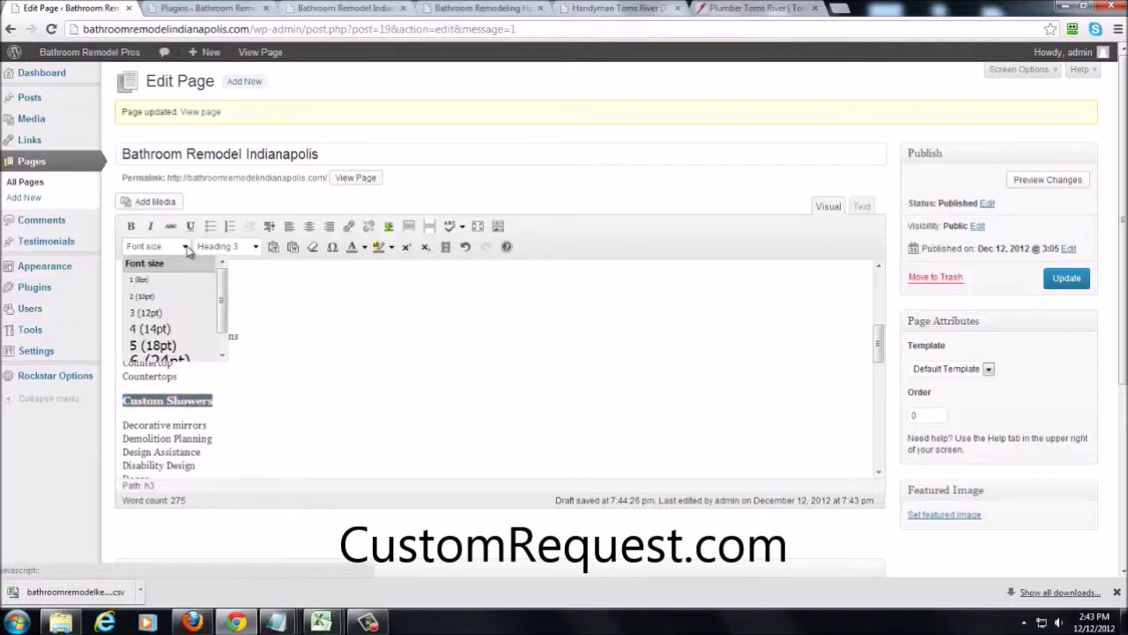
left_click(174, 314)
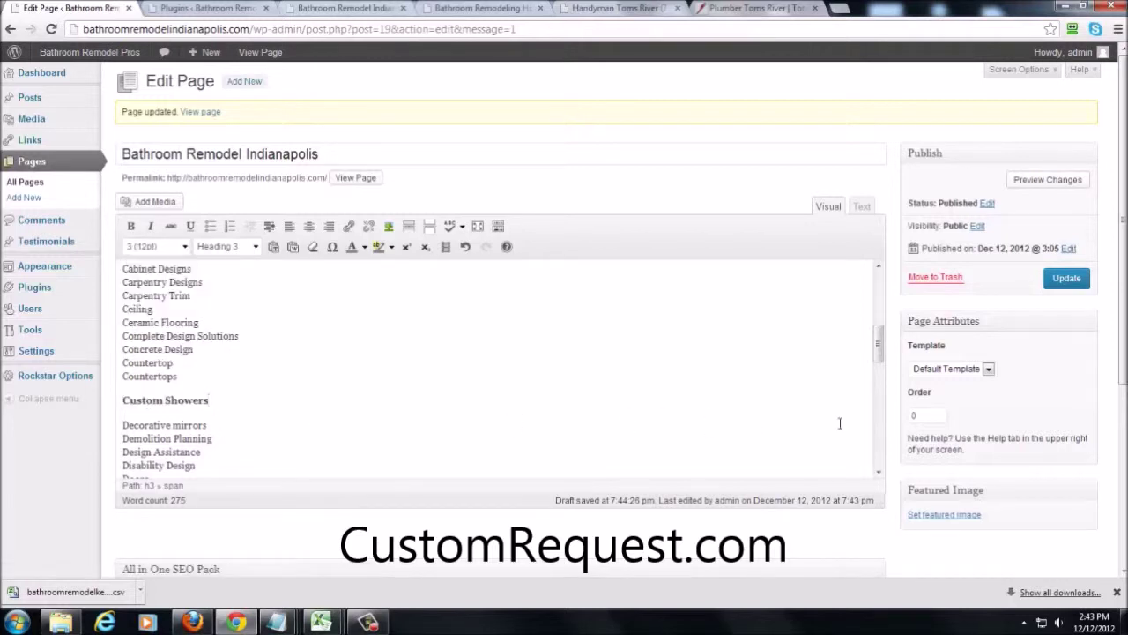
- Turn all the services from Architecture and Design through Windows into a bulleted list
left_click_drag(877, 344, 878, 297)
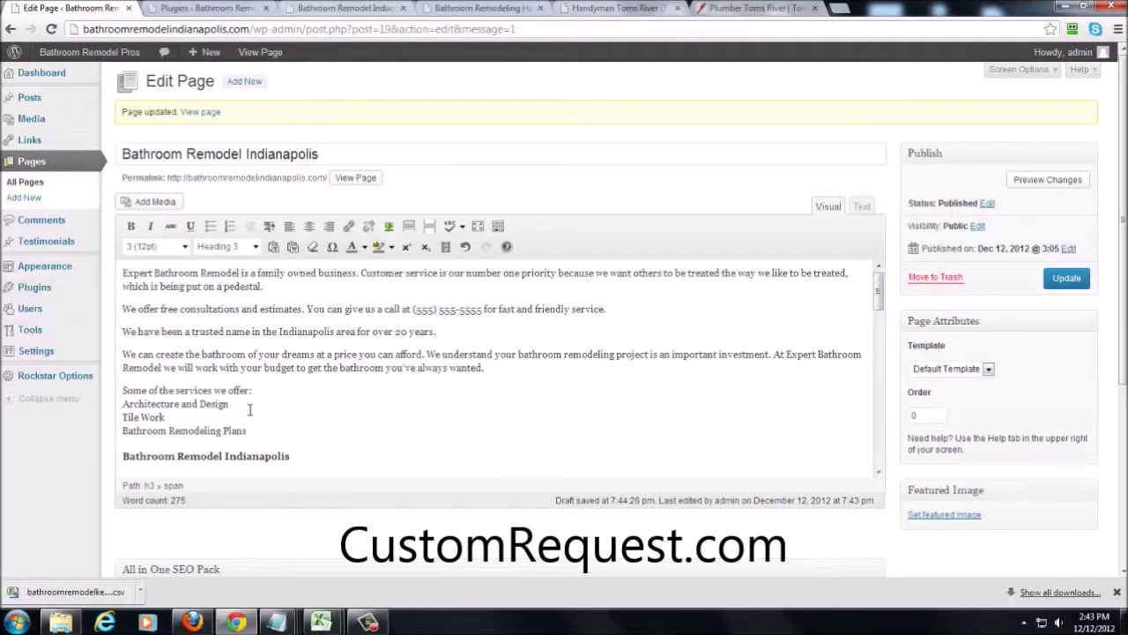
left_click_drag(123, 407, 292, 327)
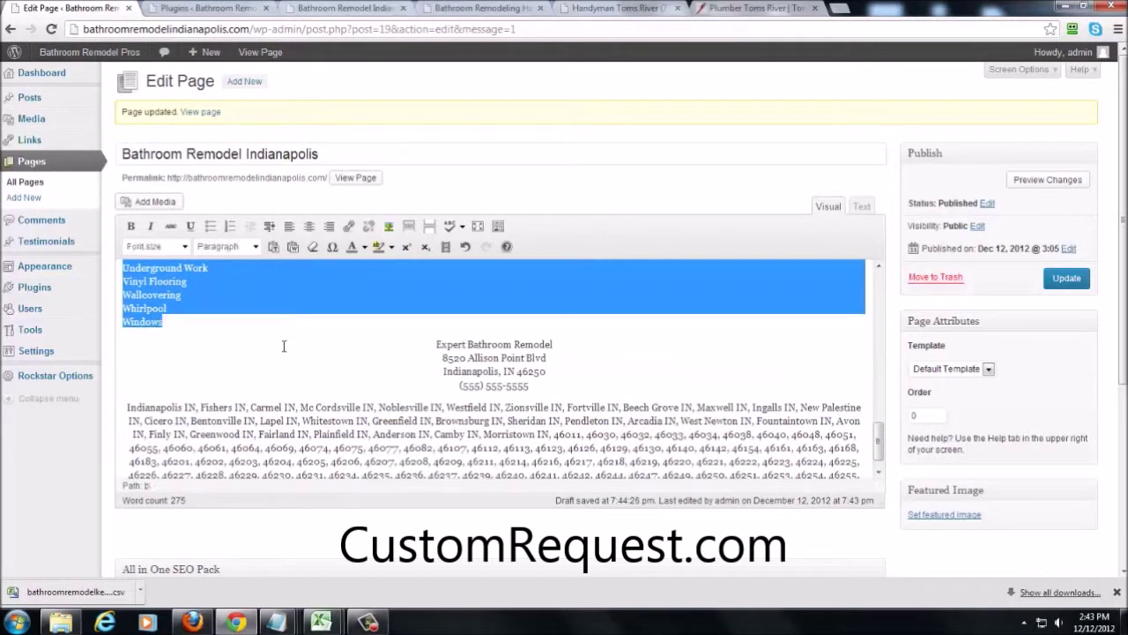
left_click(210, 226)
left_click_drag(878, 446, 877, 301)
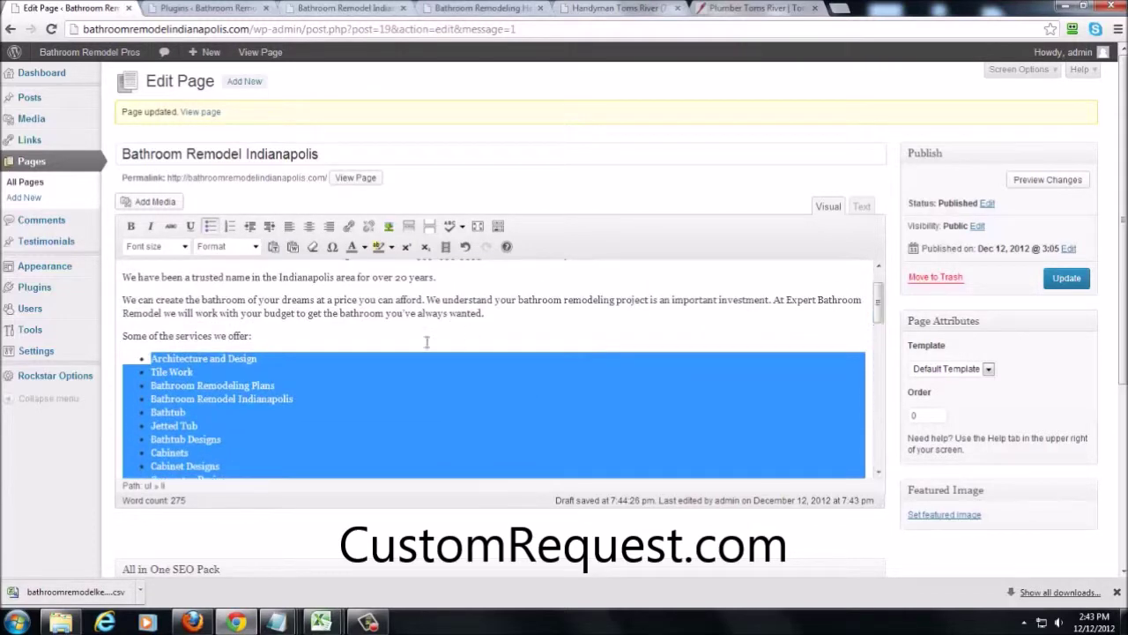
left_click(342, 330)
- Update the Bathroom Remodel Indianapolis page to save the changes to its content
left_click(1058, 279)
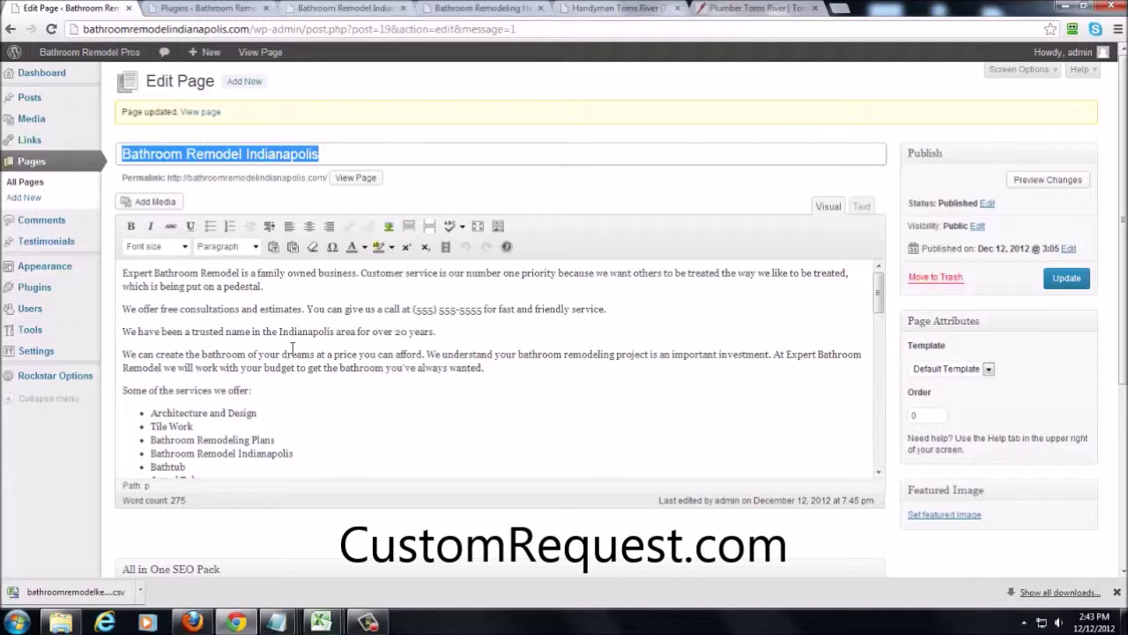
scroll(230, 402, "down", 2)
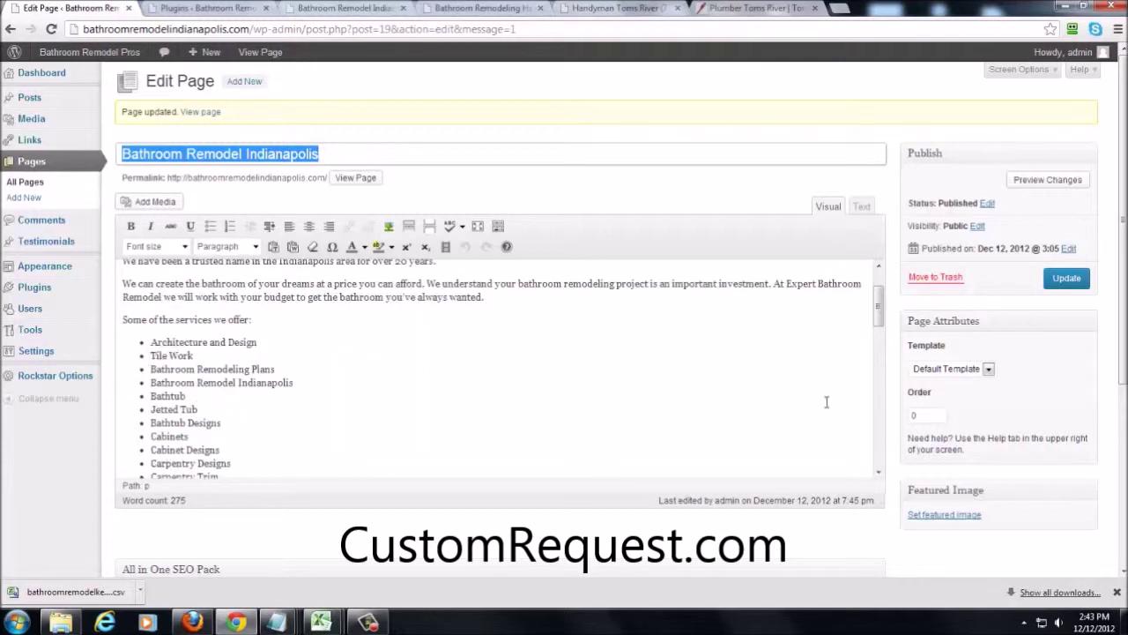
mouse_move(370, 622)
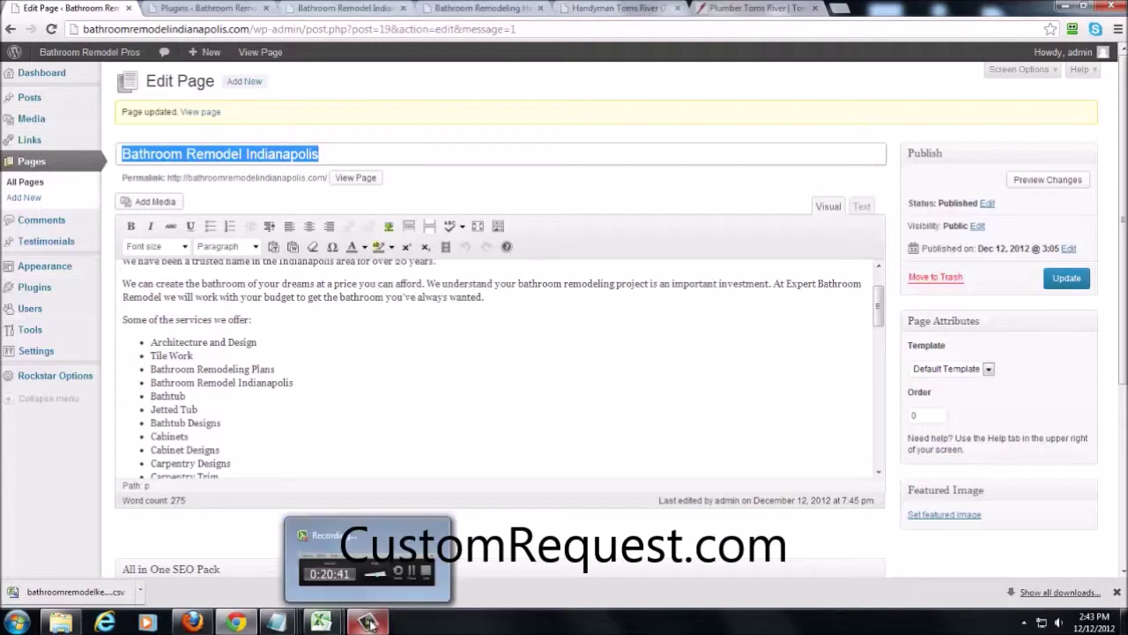